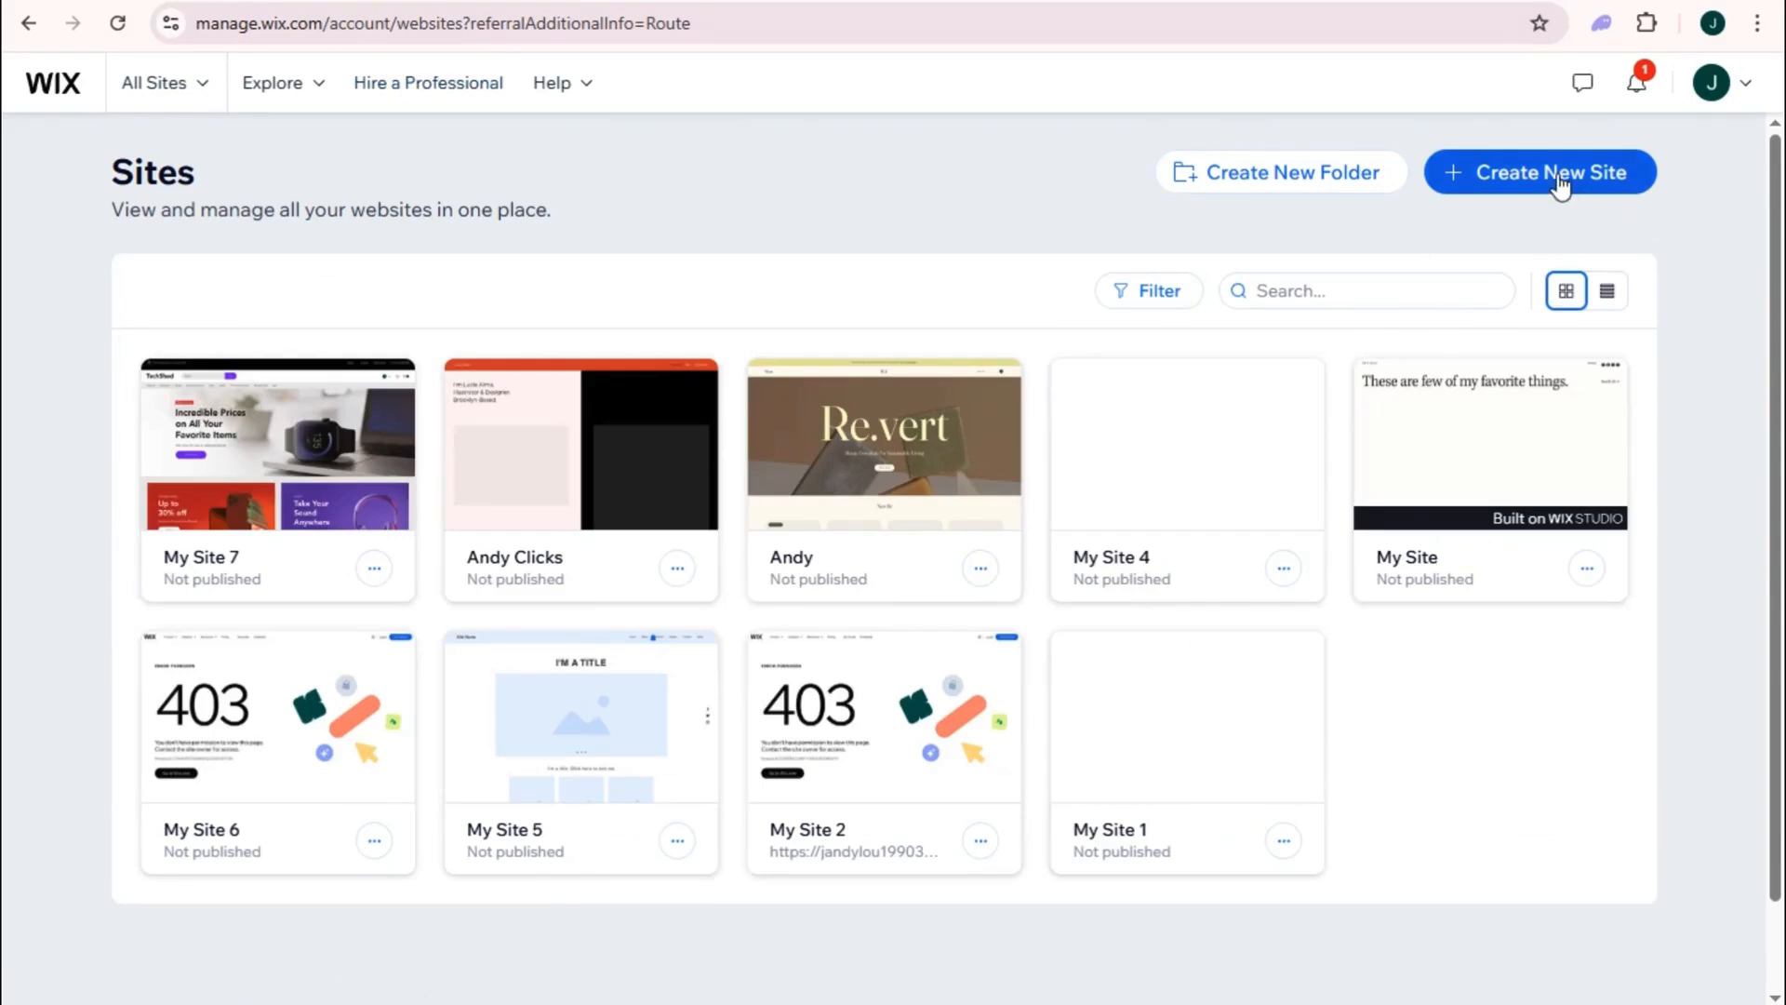
- Start a new site on Wix Editor and choose to set it up without the AI chat
left_click(1555, 185)
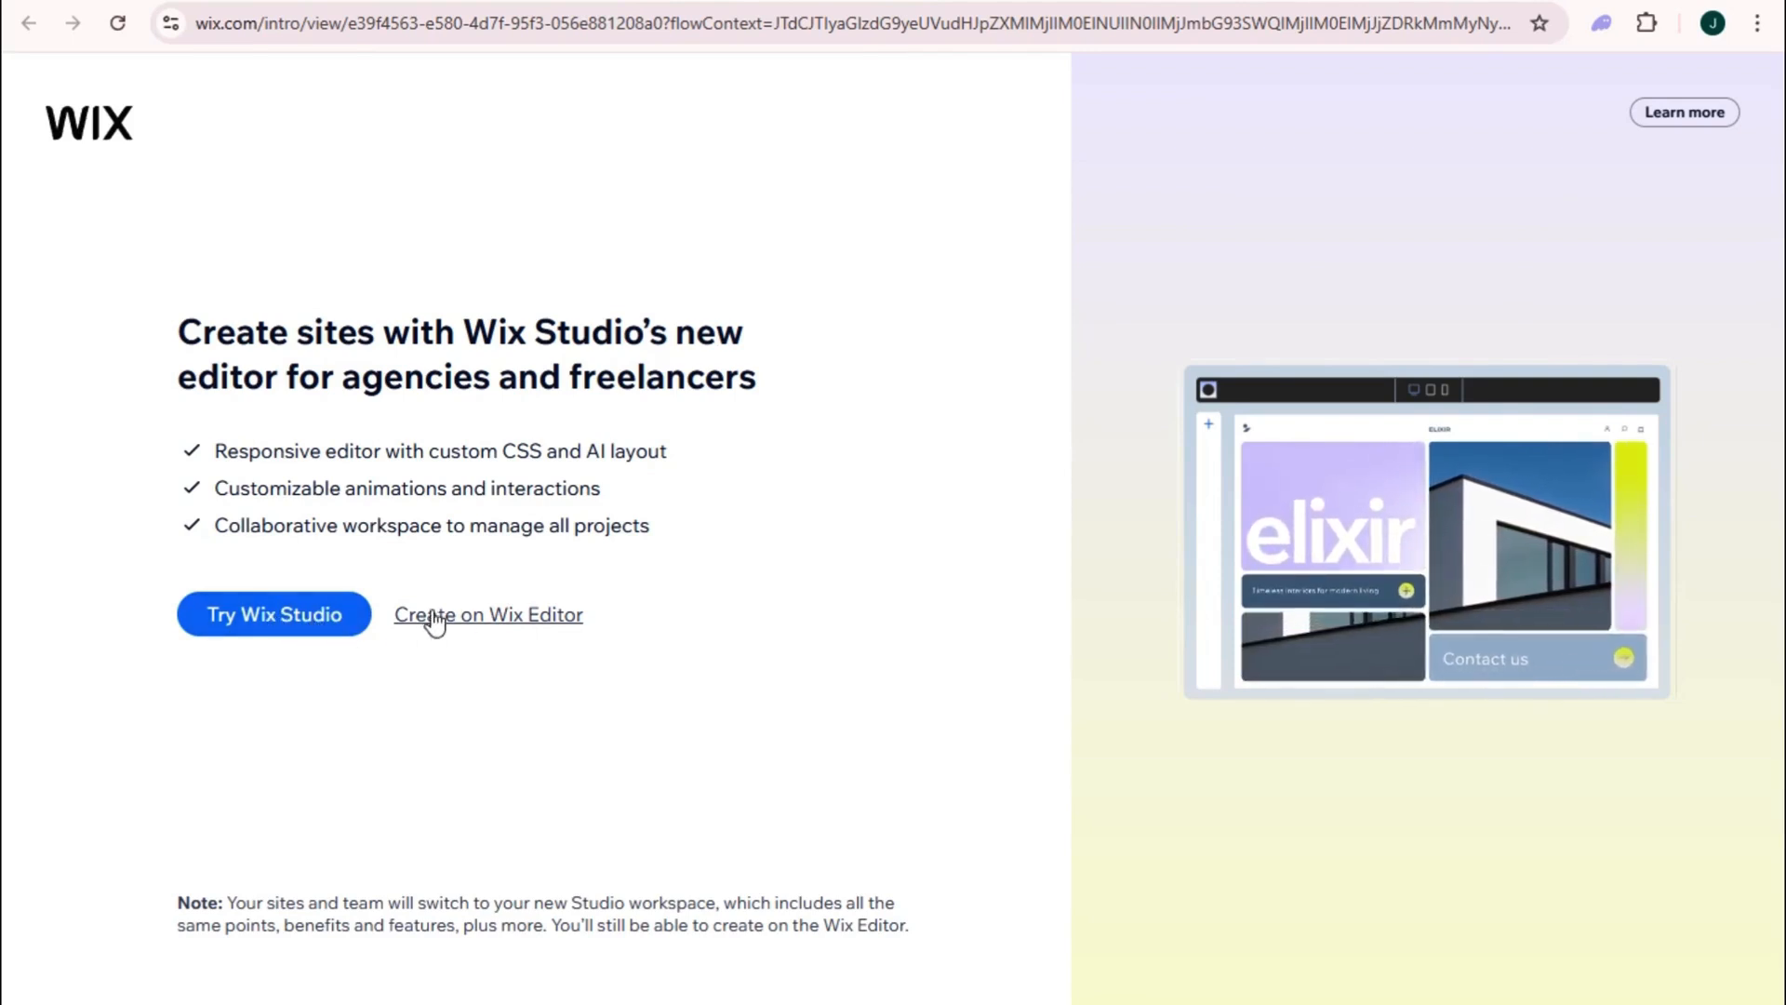
left_click(495, 619)
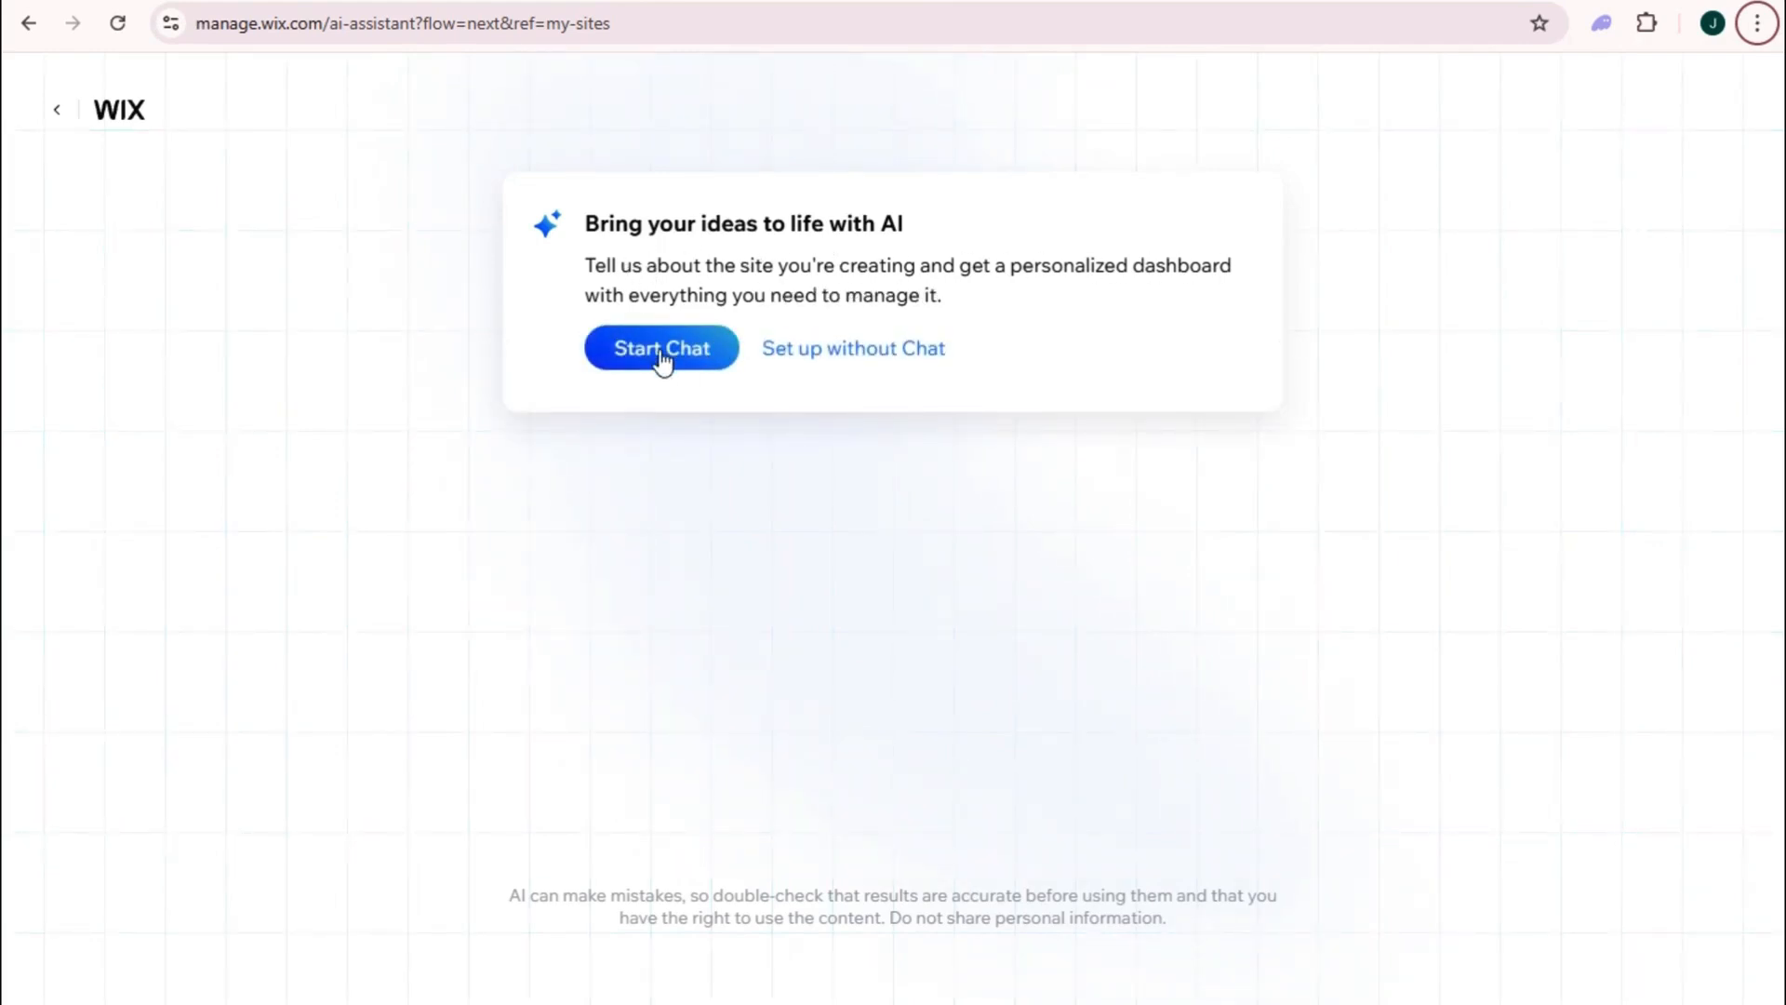
left_click(857, 363)
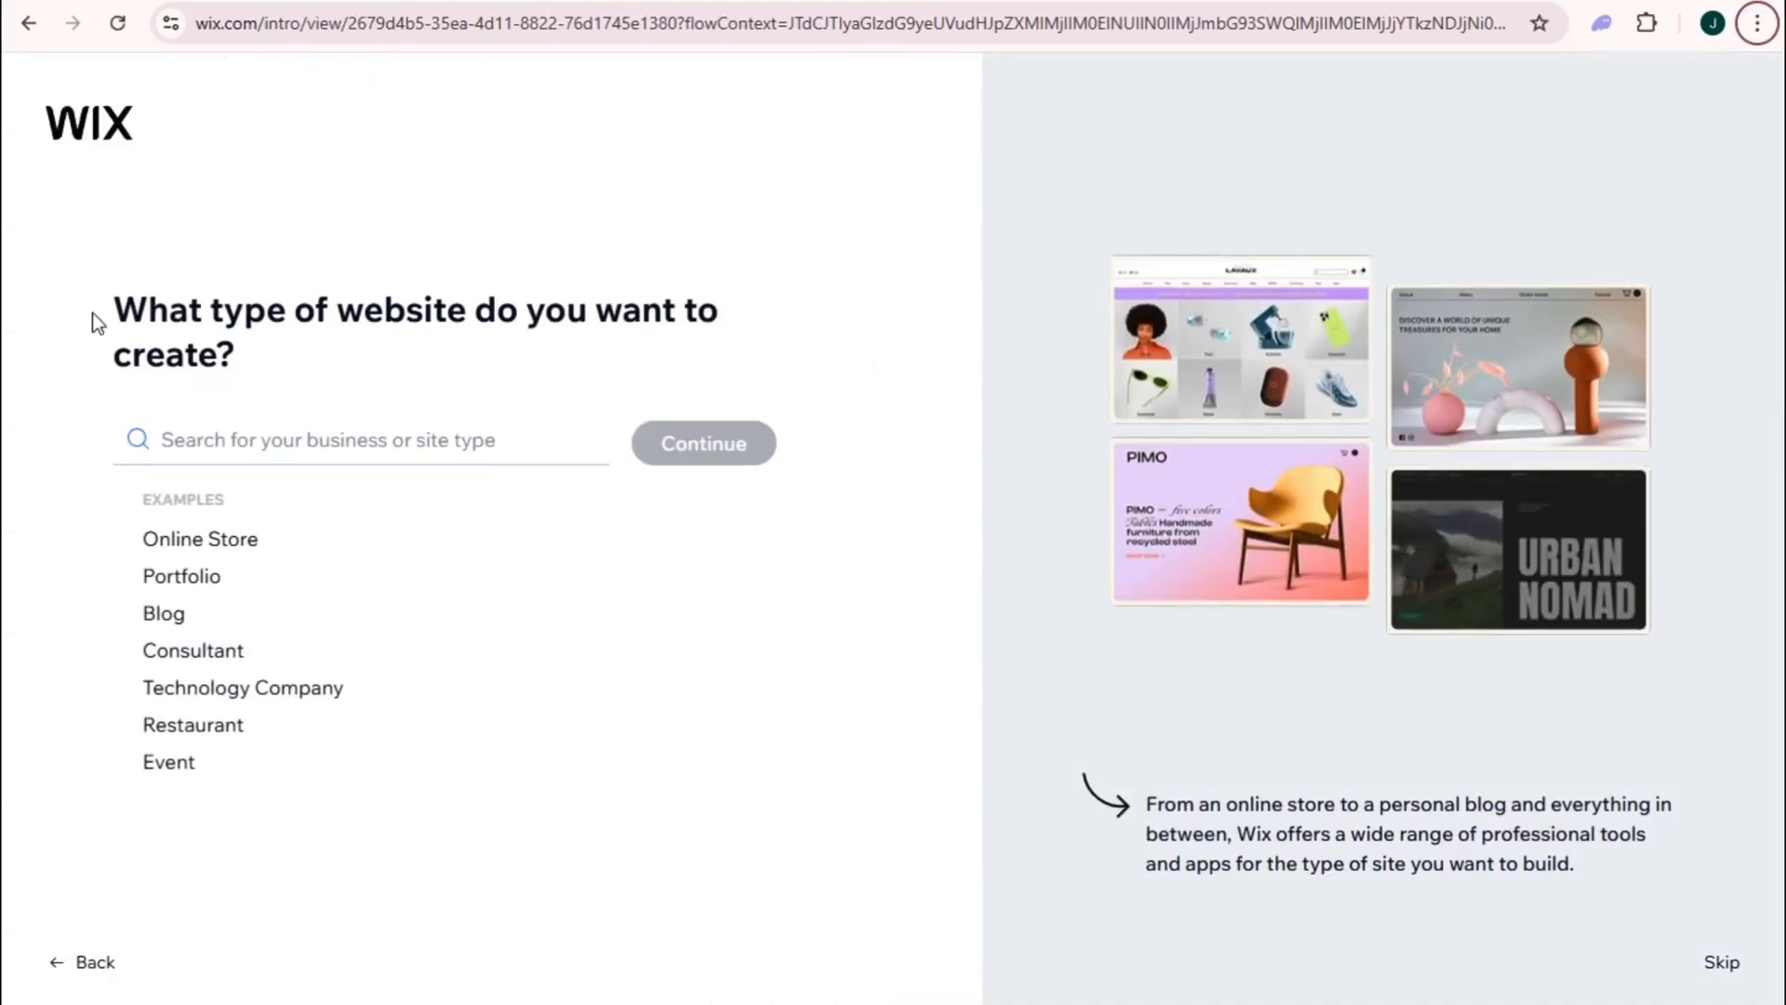
- Search the website types for "Services", choose Therapy Services as the site type, and continue
left_click_drag(92, 313, 454, 365)
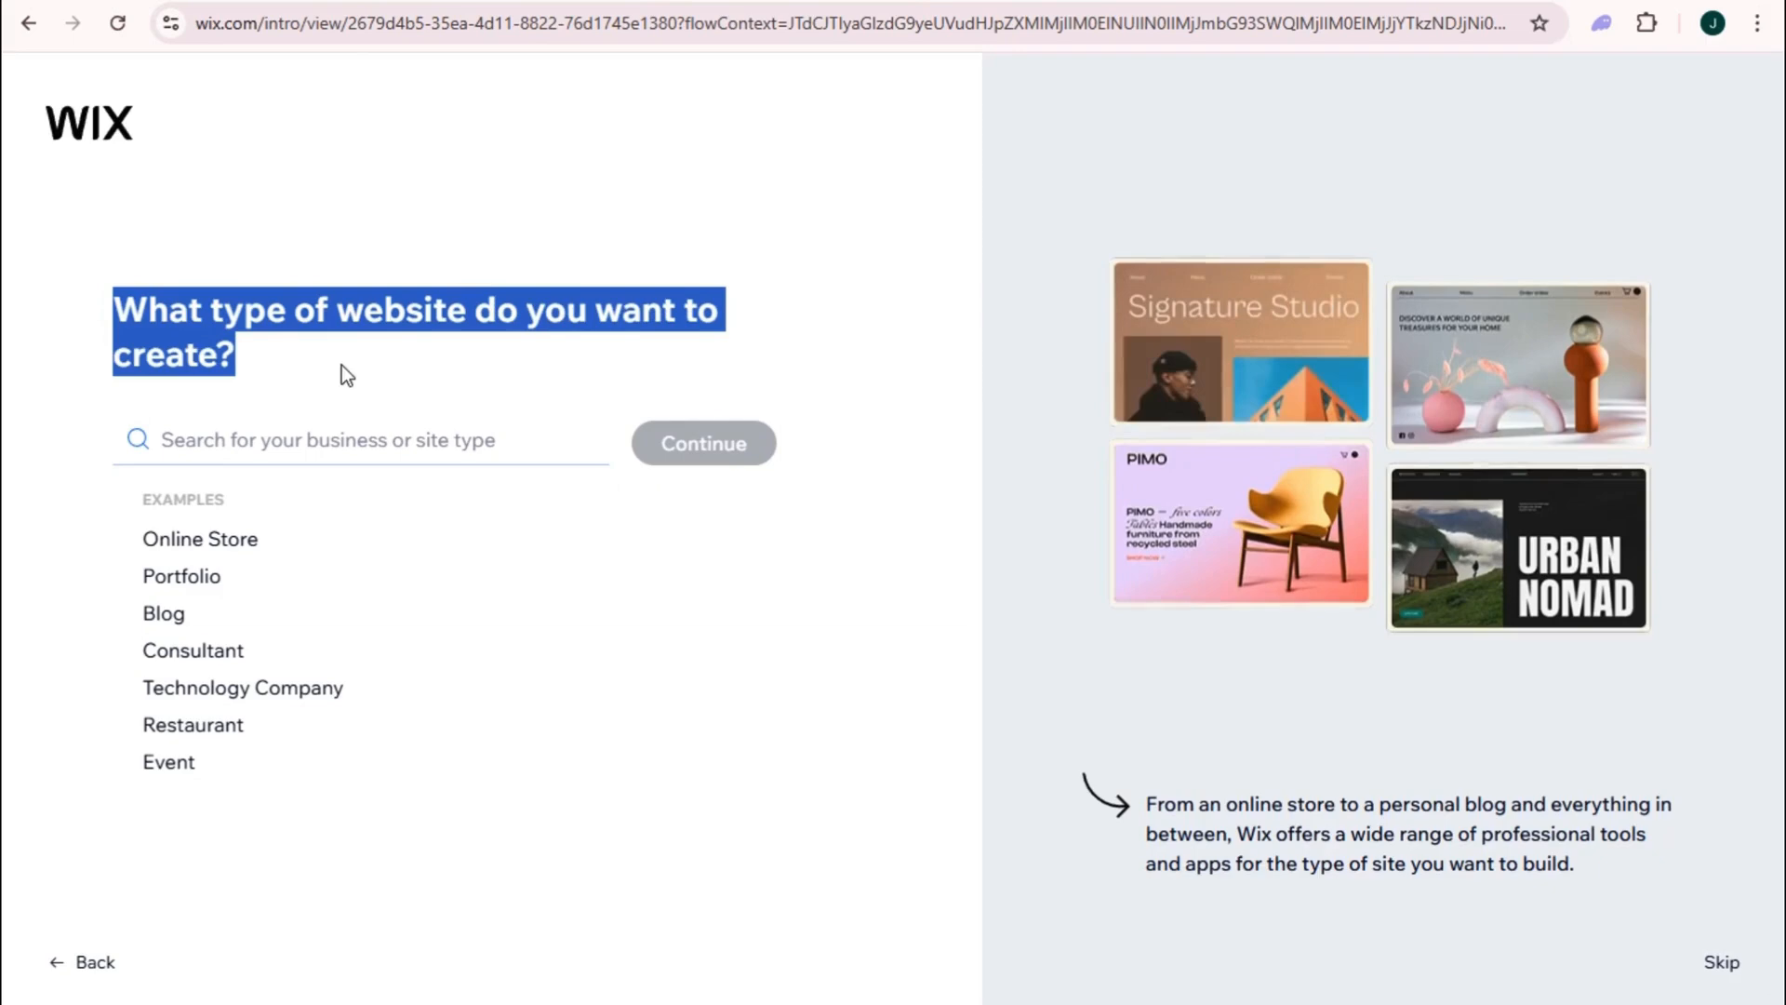
left_click(335, 438)
type("s")
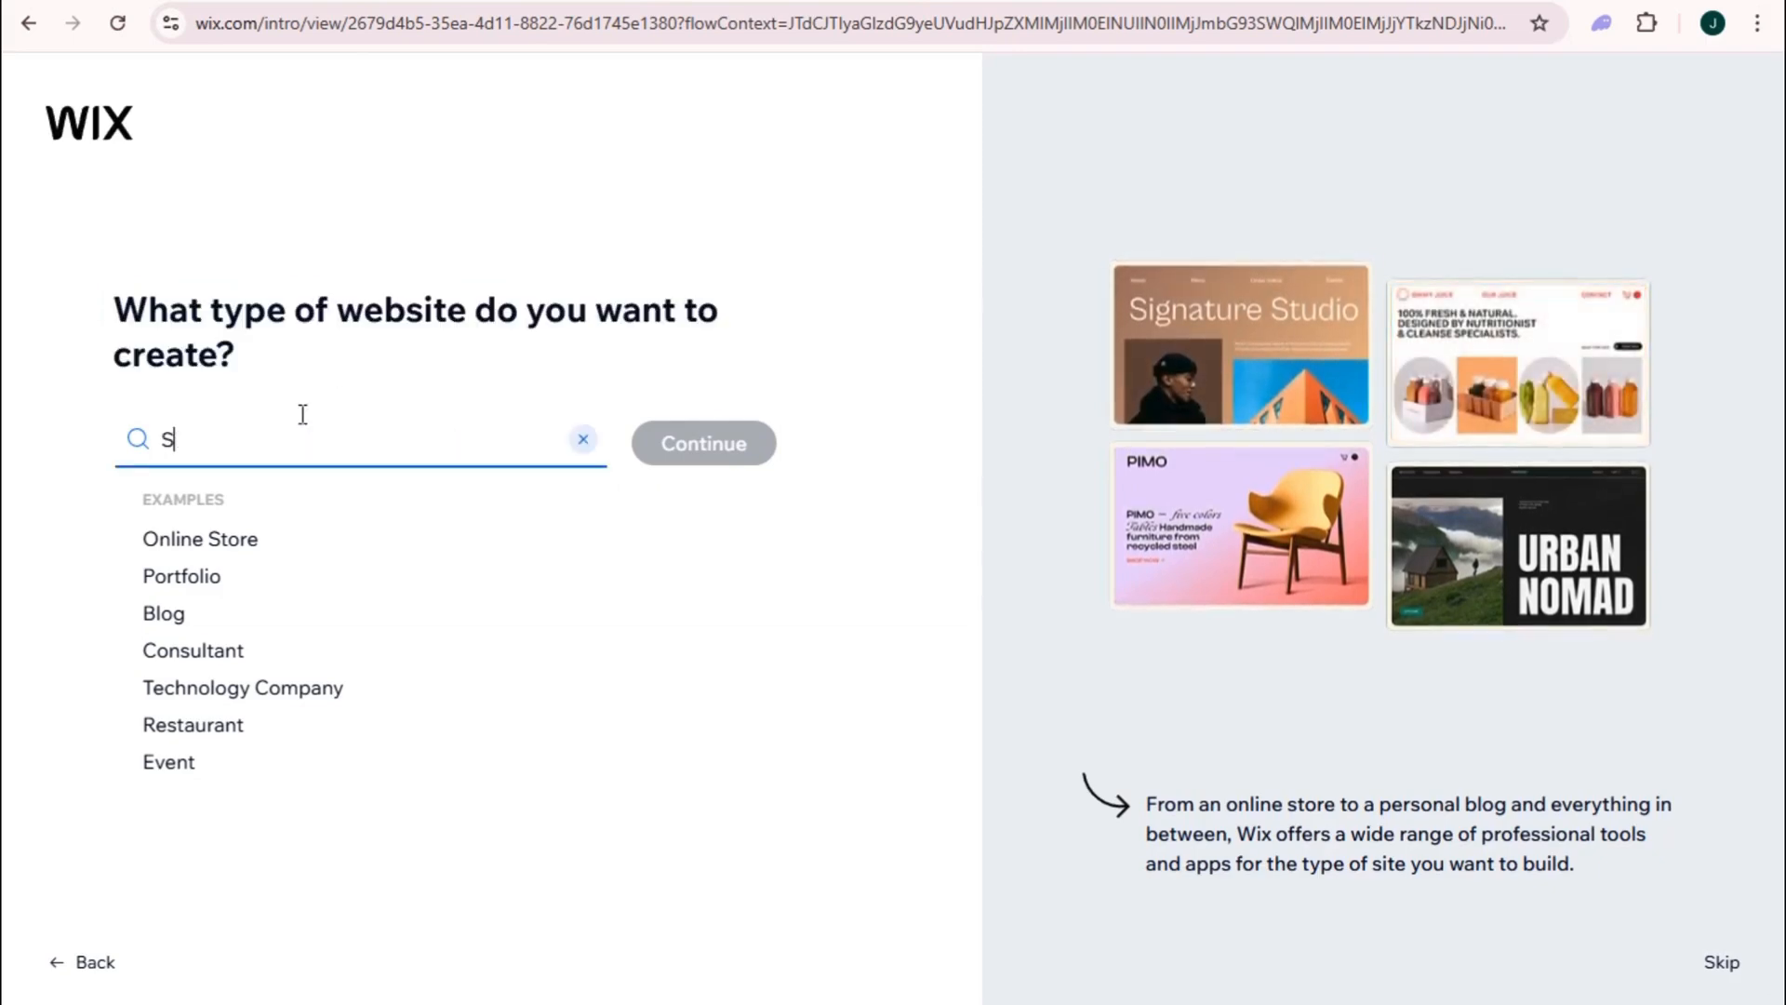
type("ervi")
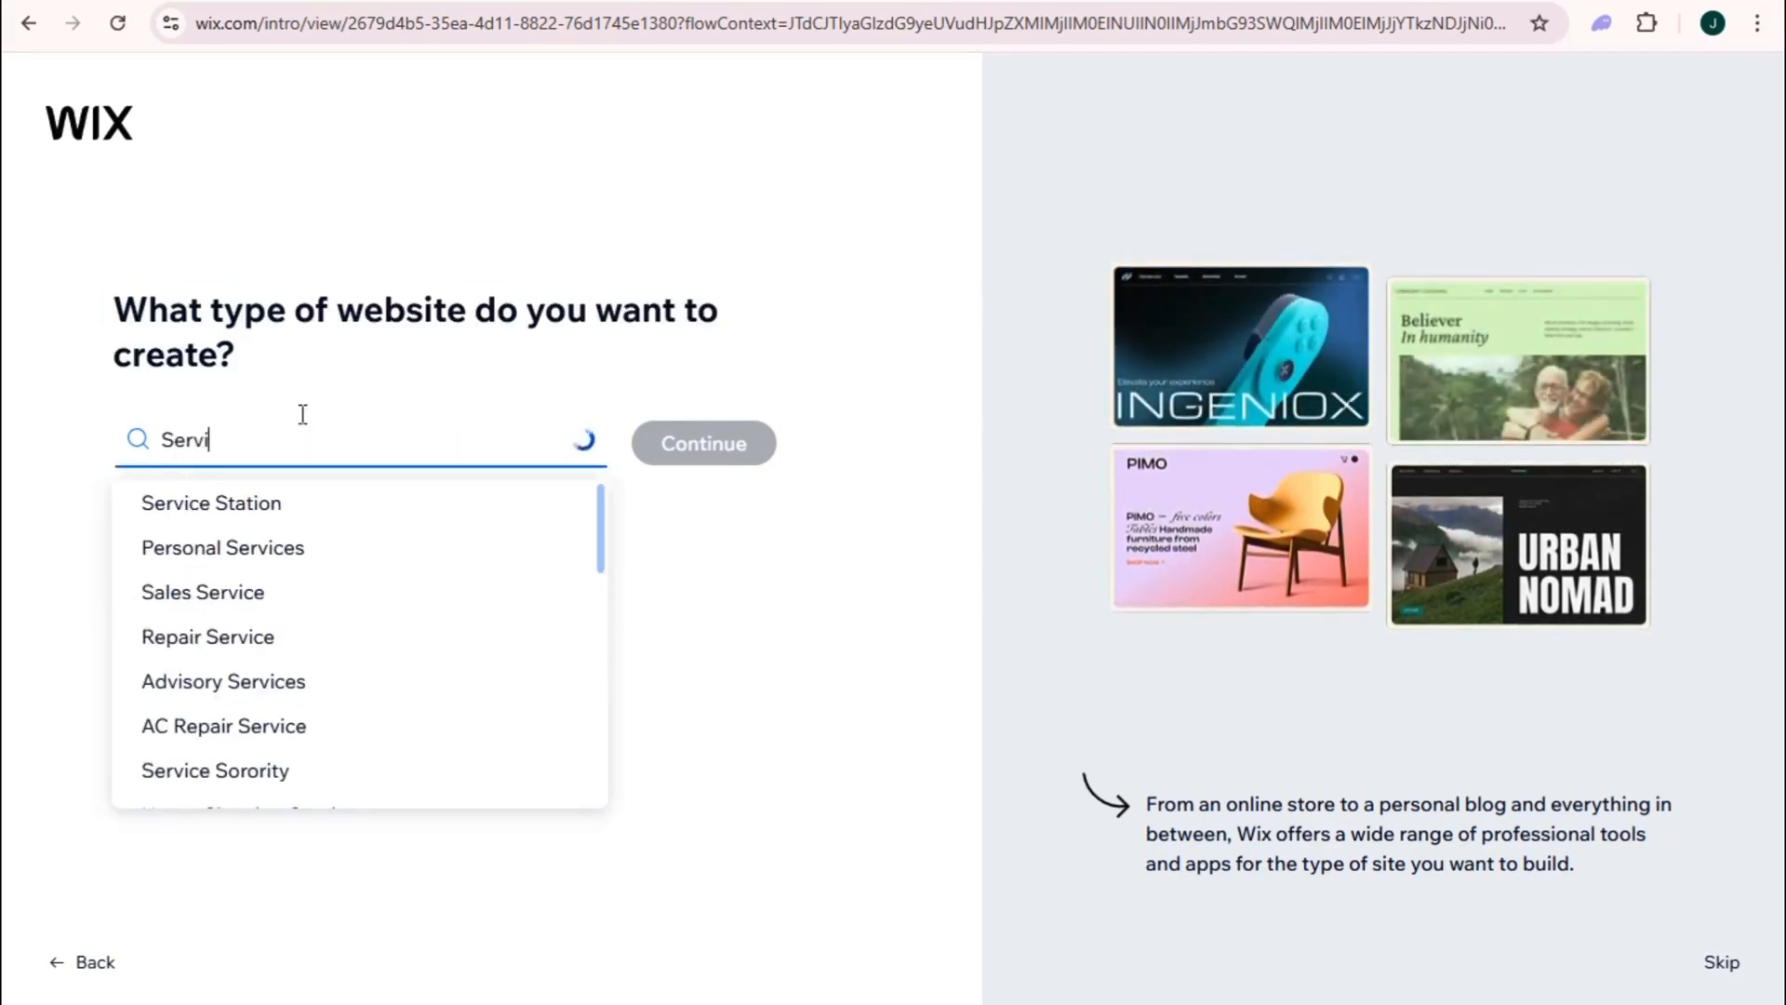
type("ces")
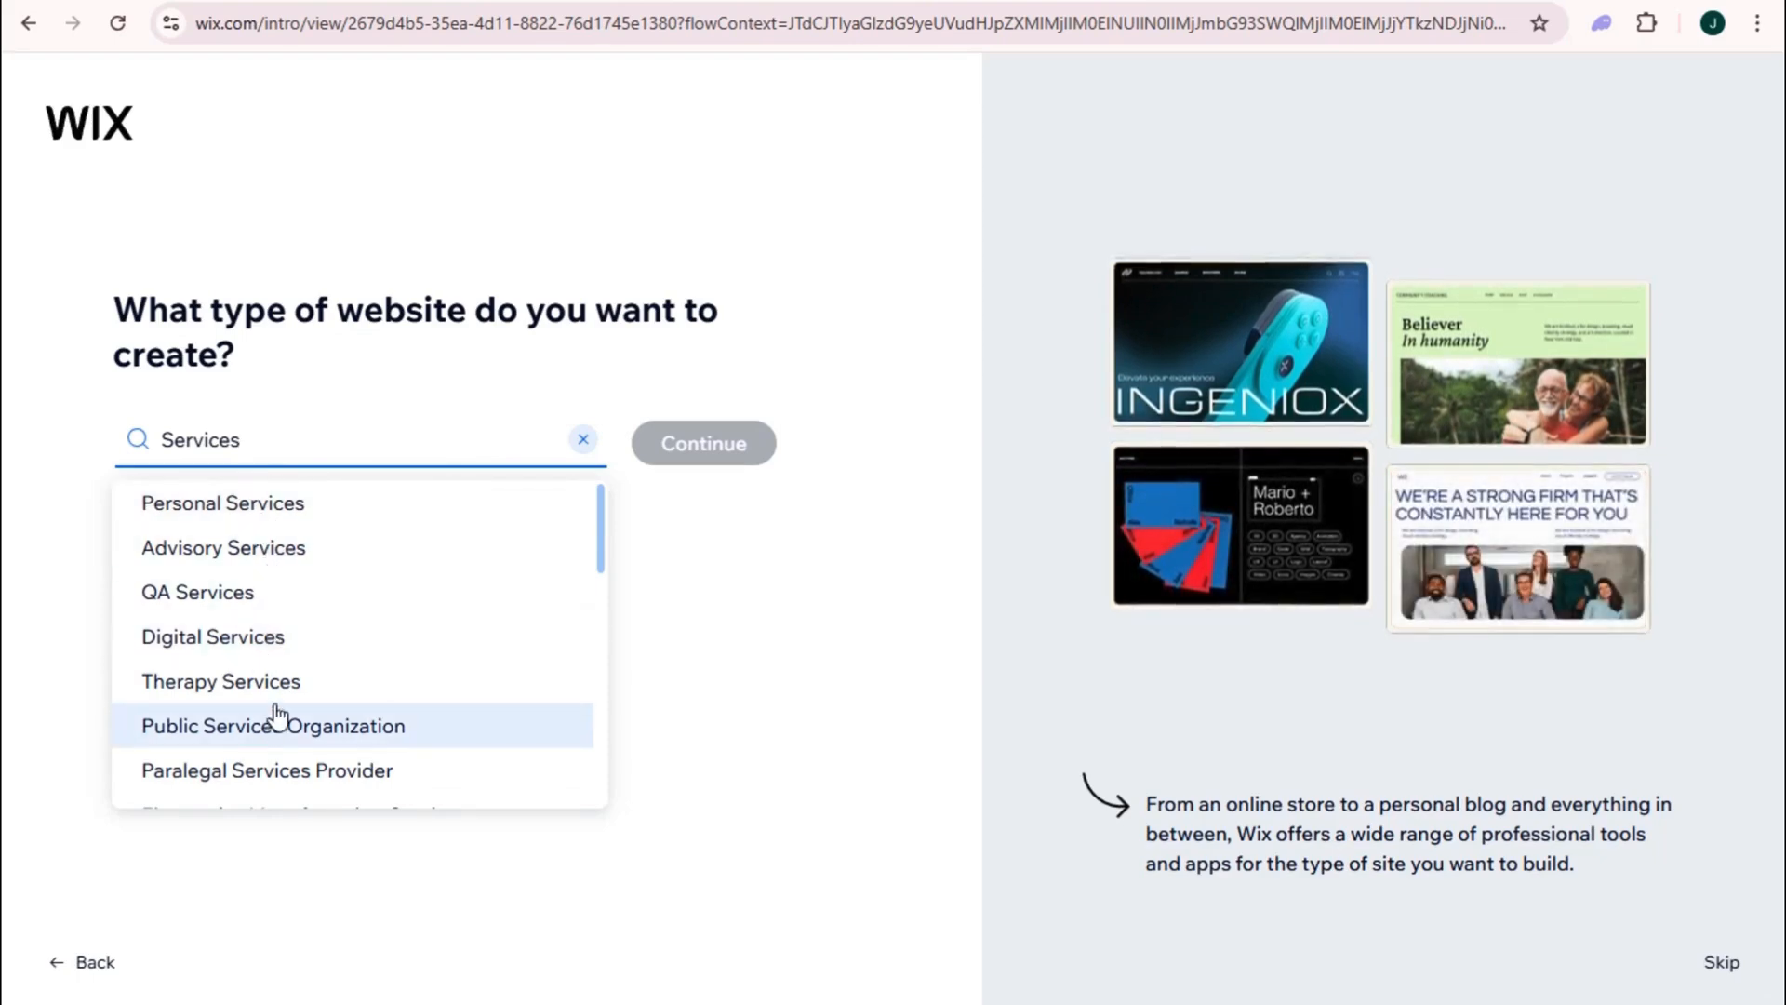
scroll(279, 726, "down", 2)
scroll(287, 712, "down", 3)
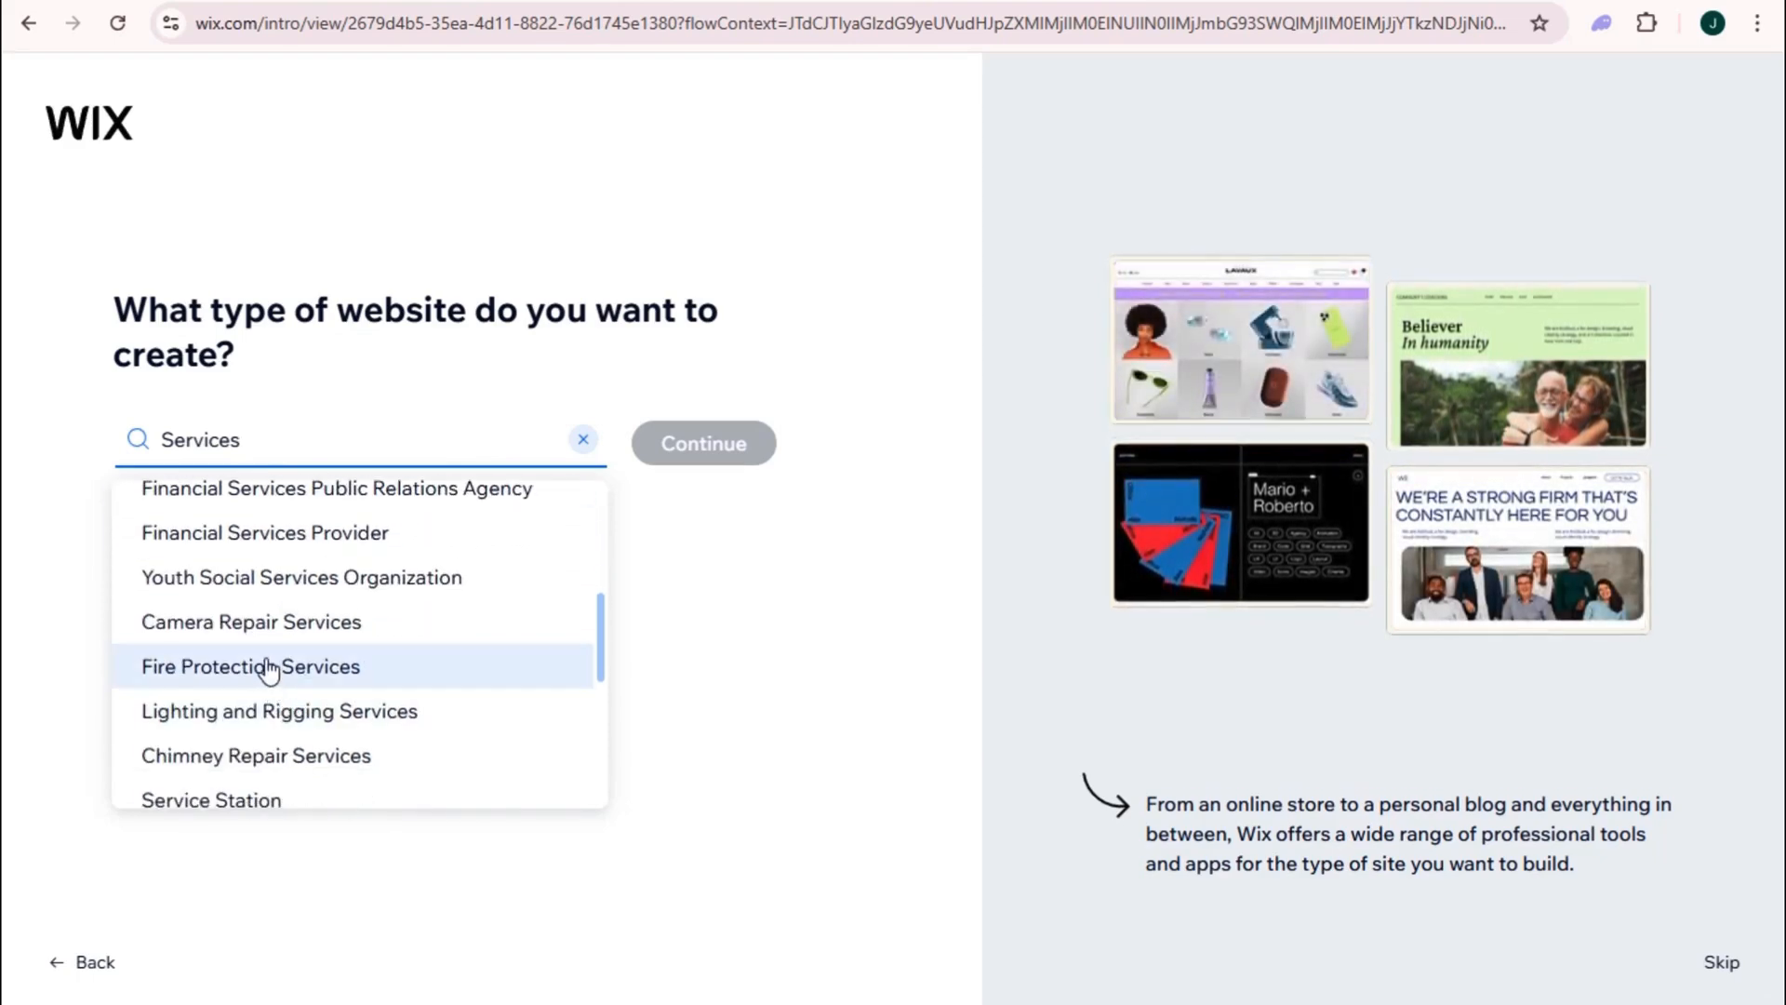
scroll(268, 668, "down", 1)
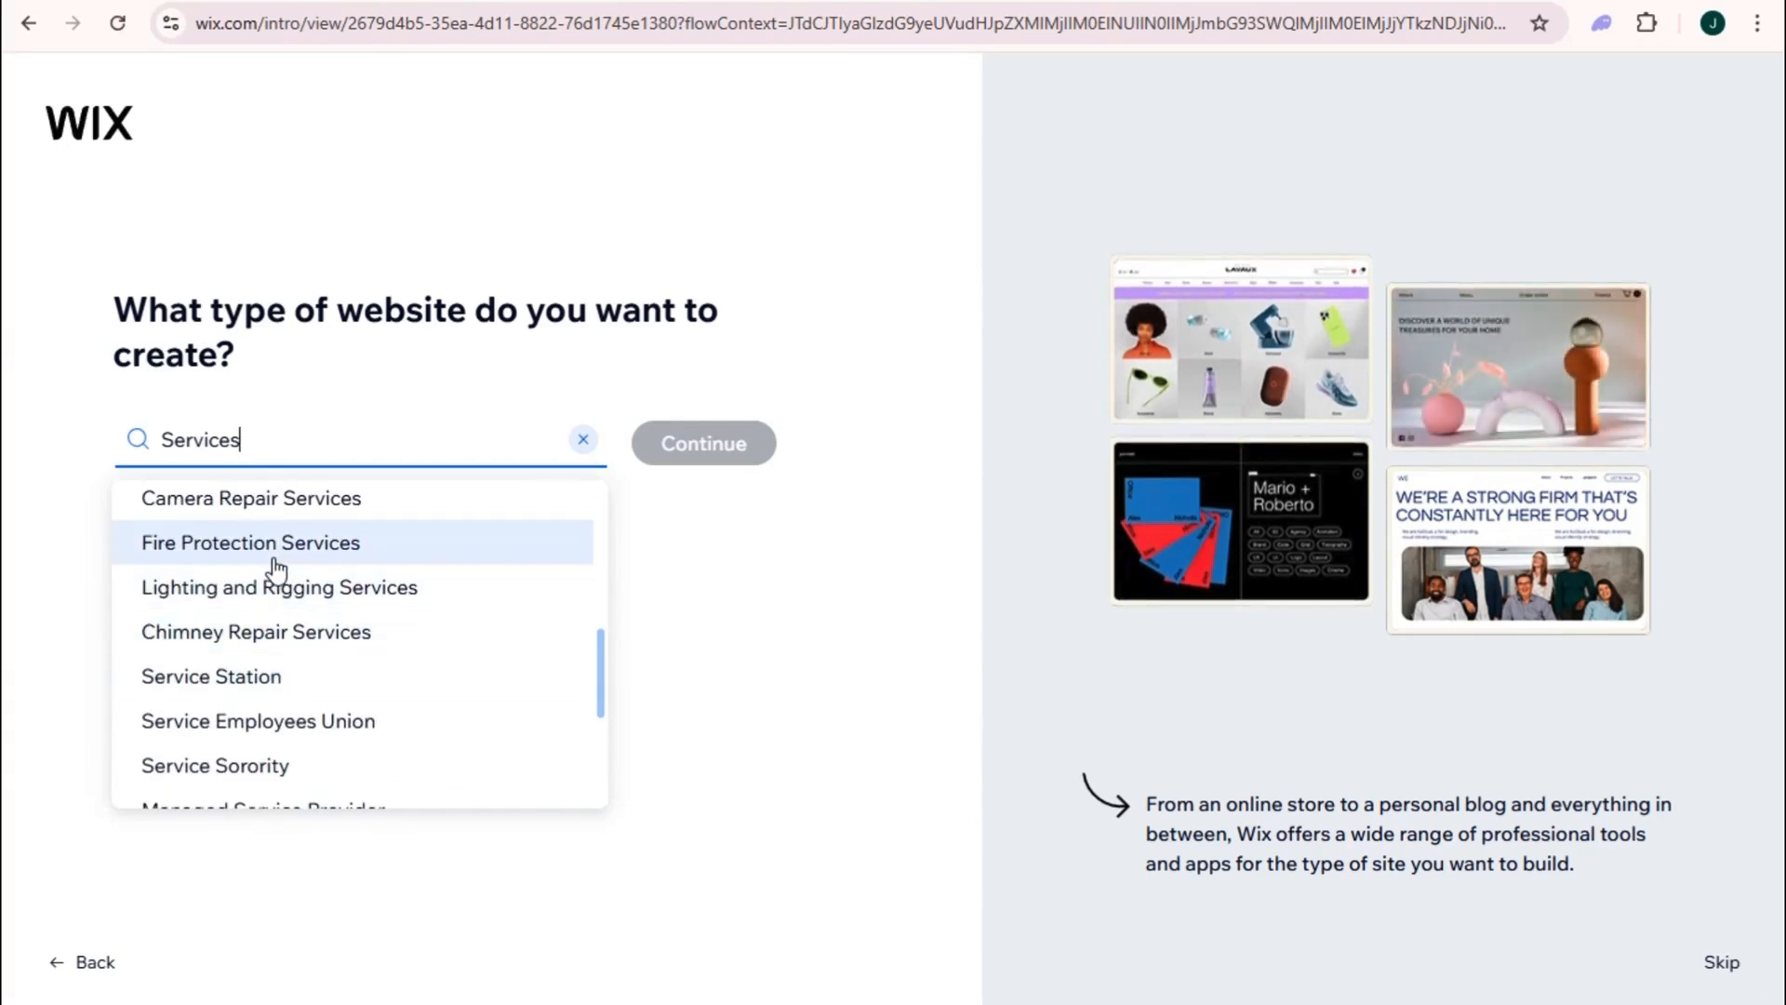
scroll(288, 651, "down", 1)
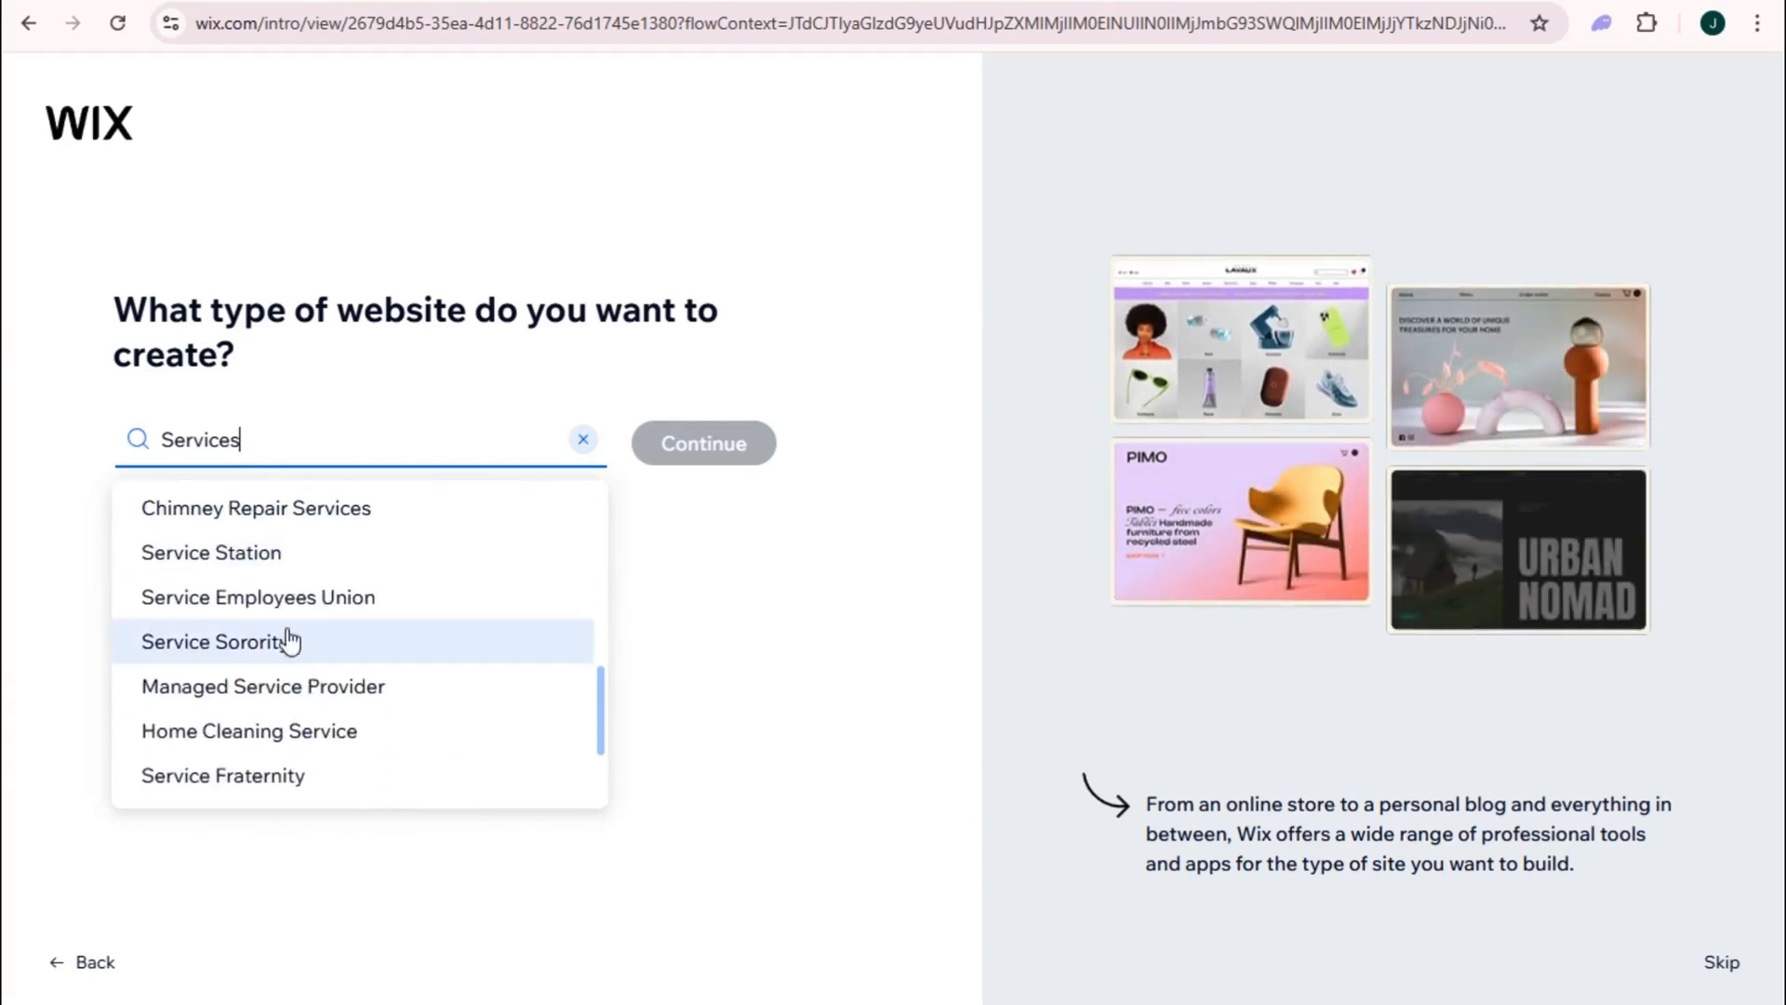
scroll(281, 652, "down", 1)
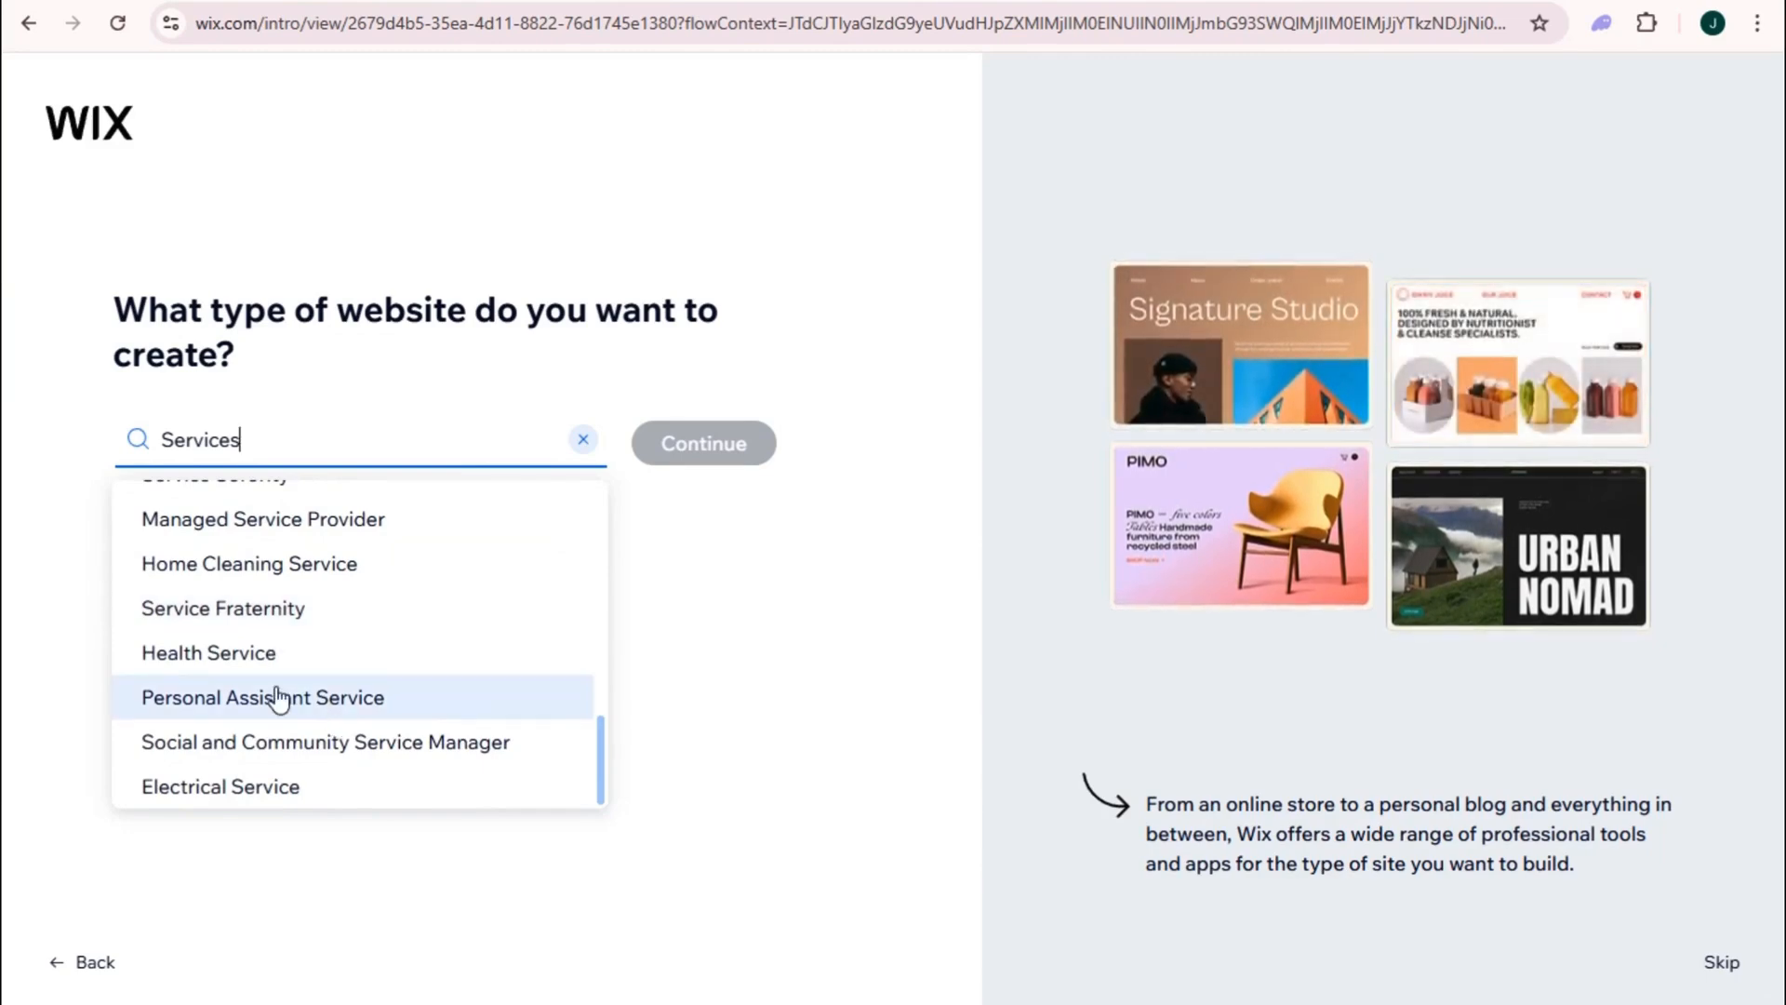
scroll(278, 699, "up", 5)
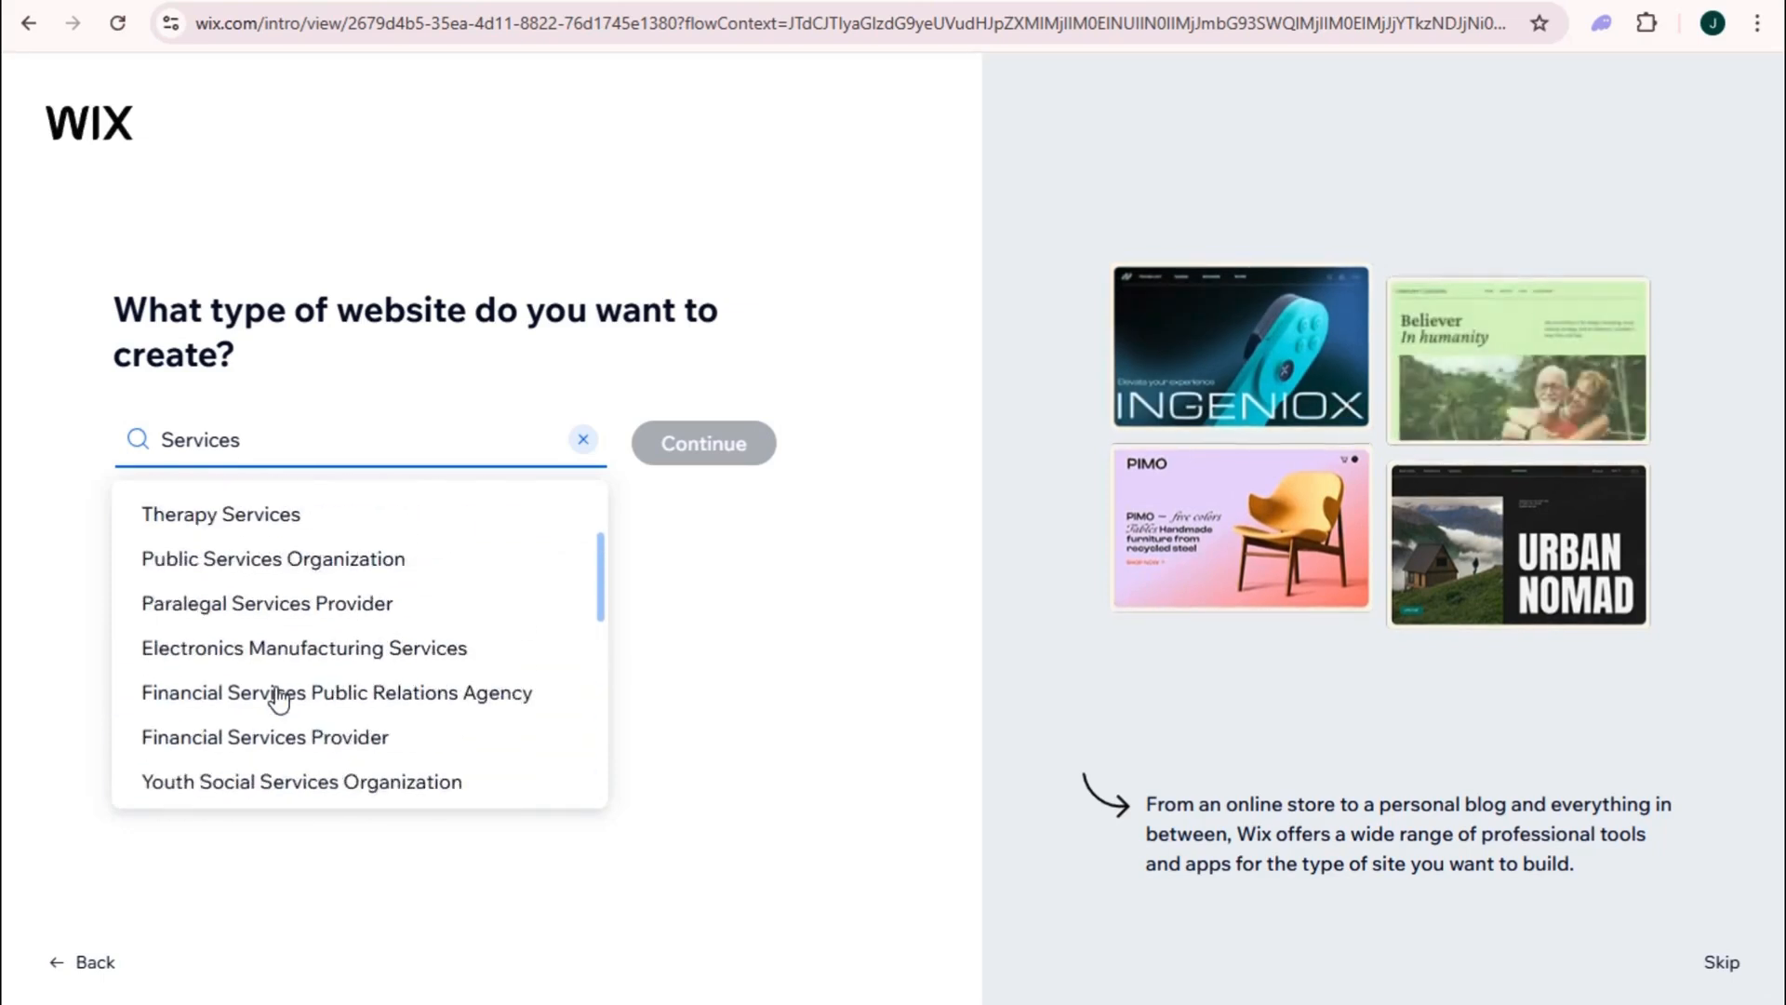
scroll(277, 698, "up", 1)
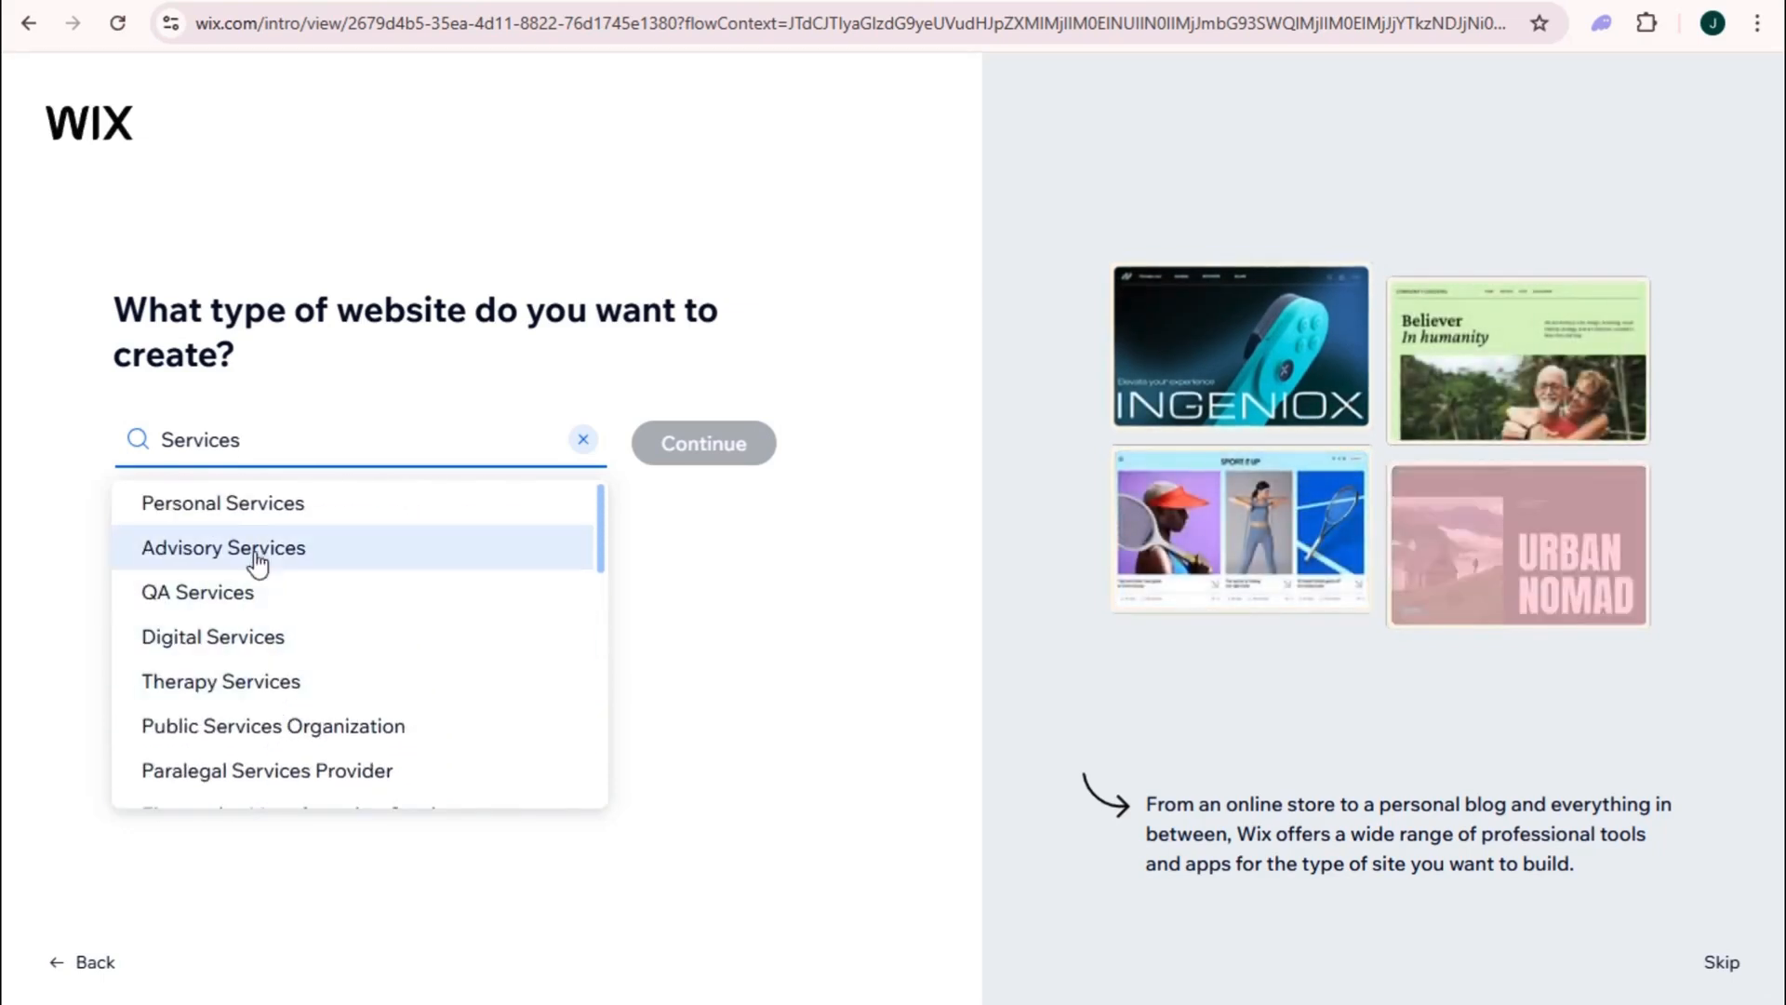
left_click(254, 690)
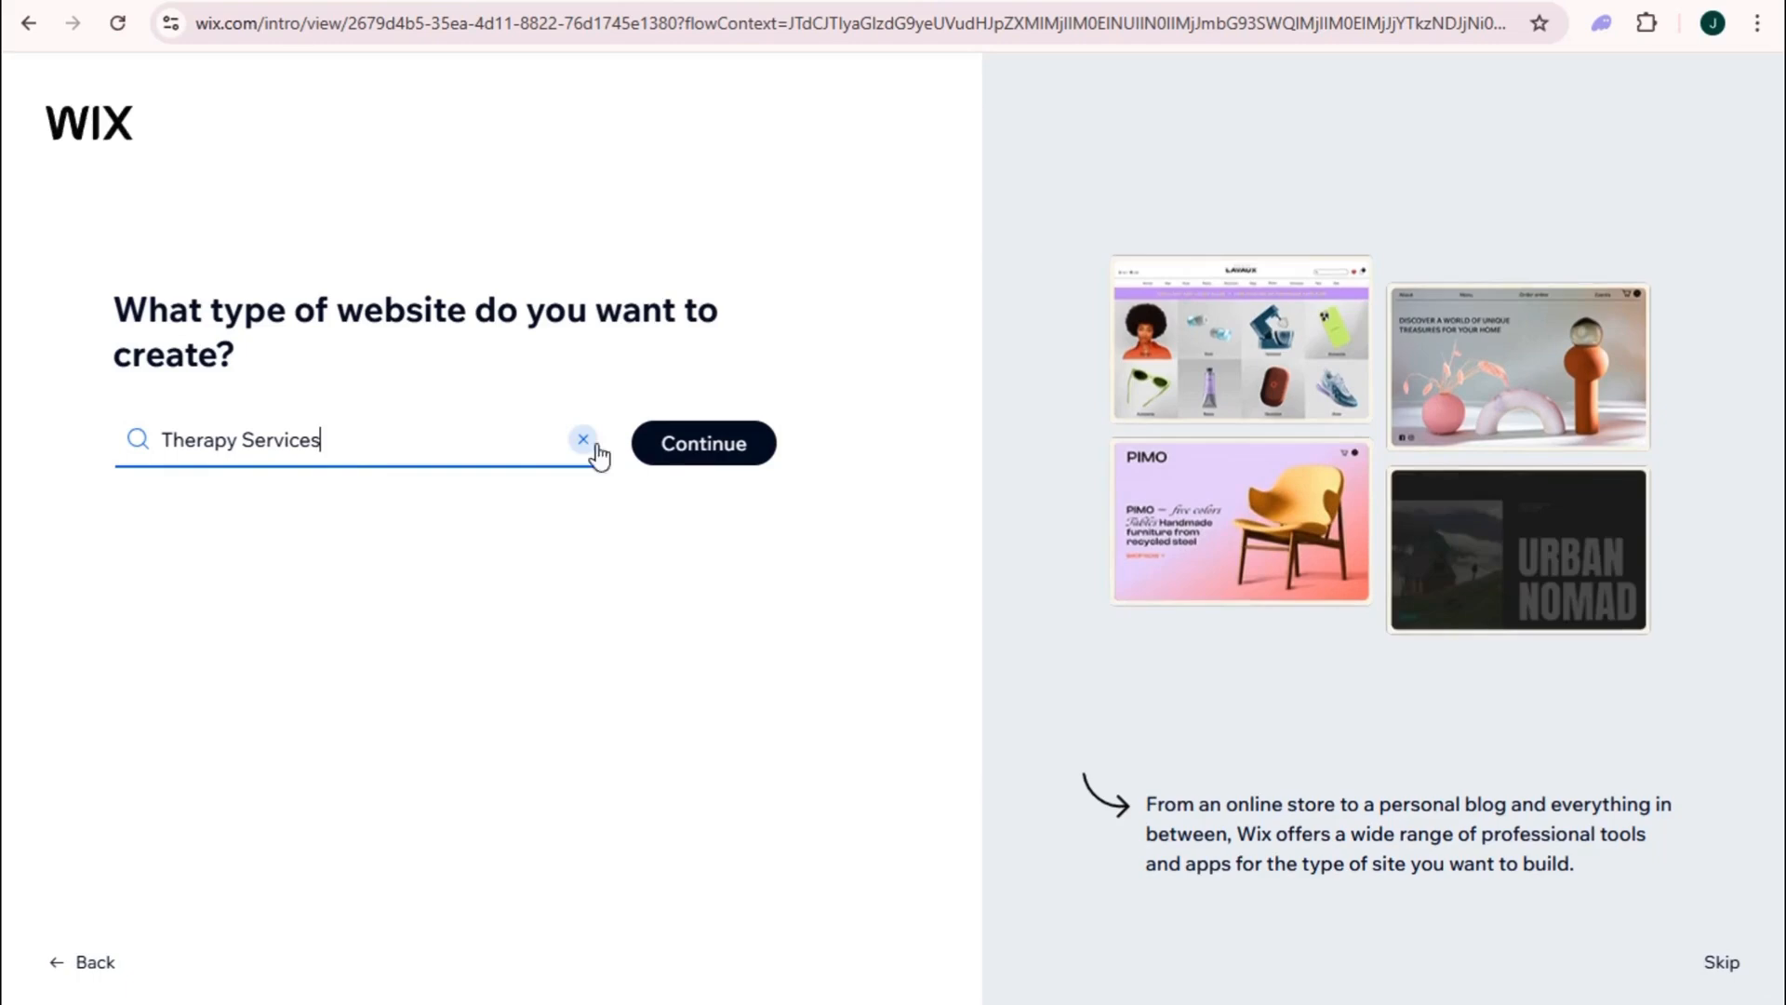
left_click(666, 453)
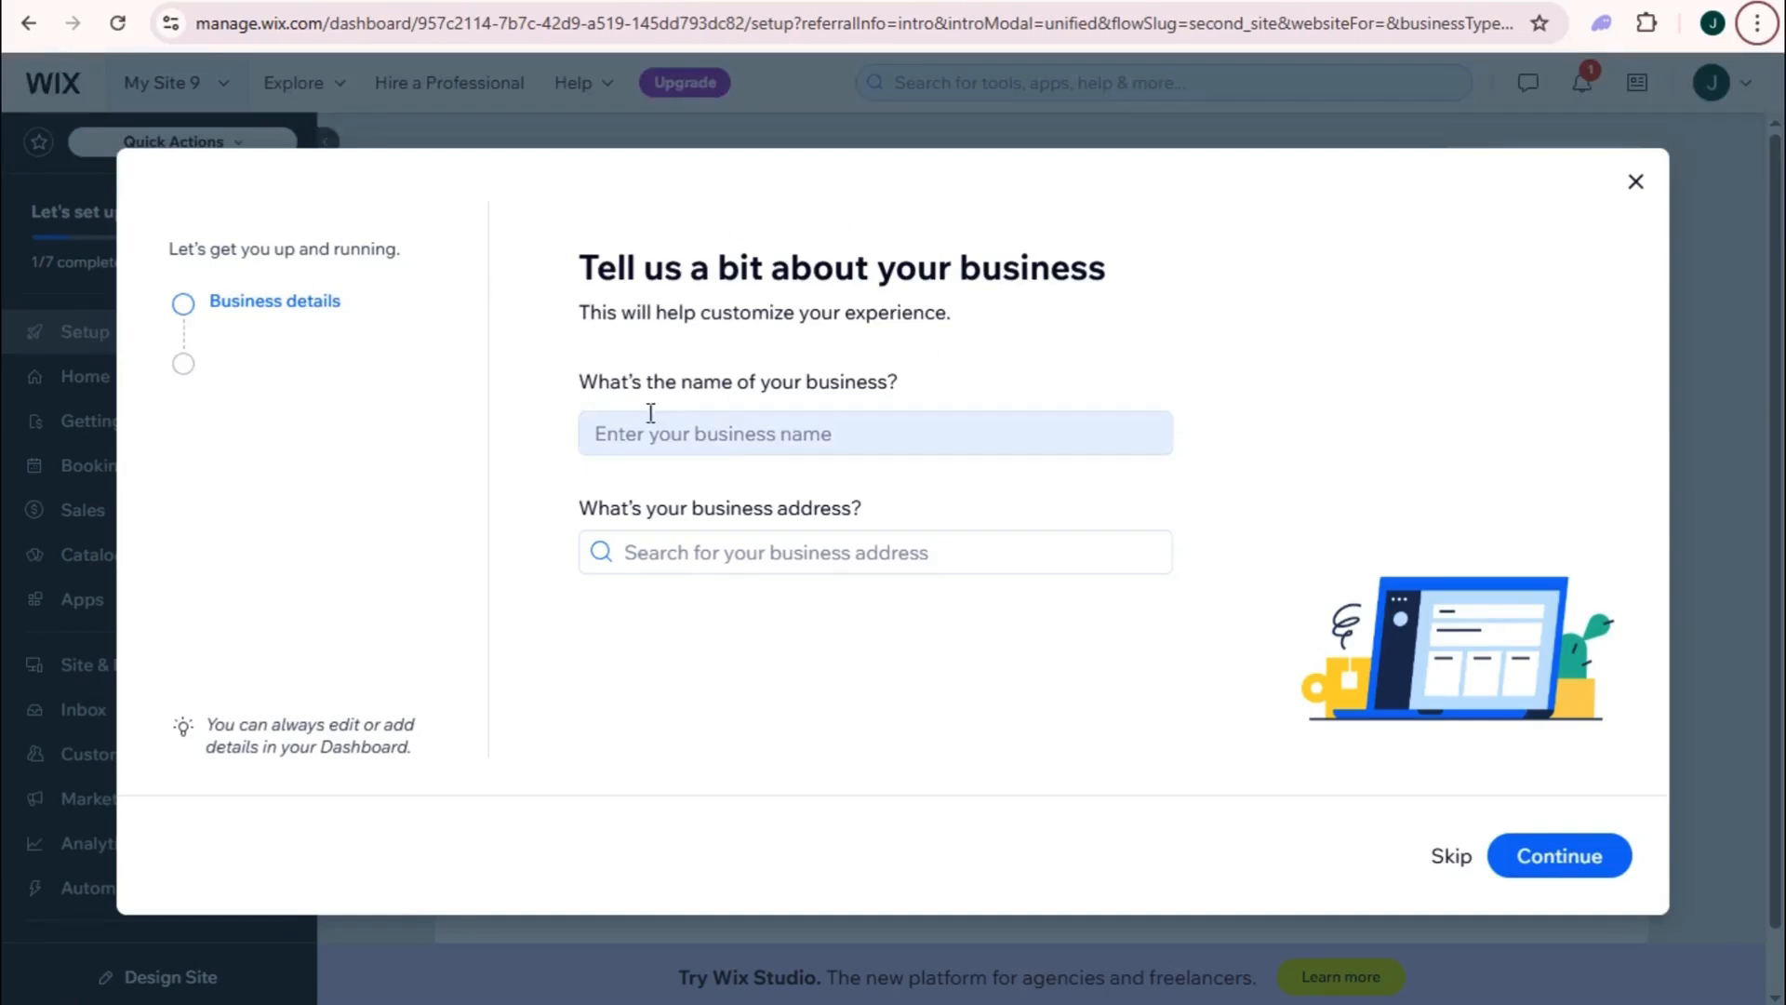
- Enter "Therapy 101" as the business name and Bangkok, Thailand as the business address, and submit the business details
left_click(804, 434)
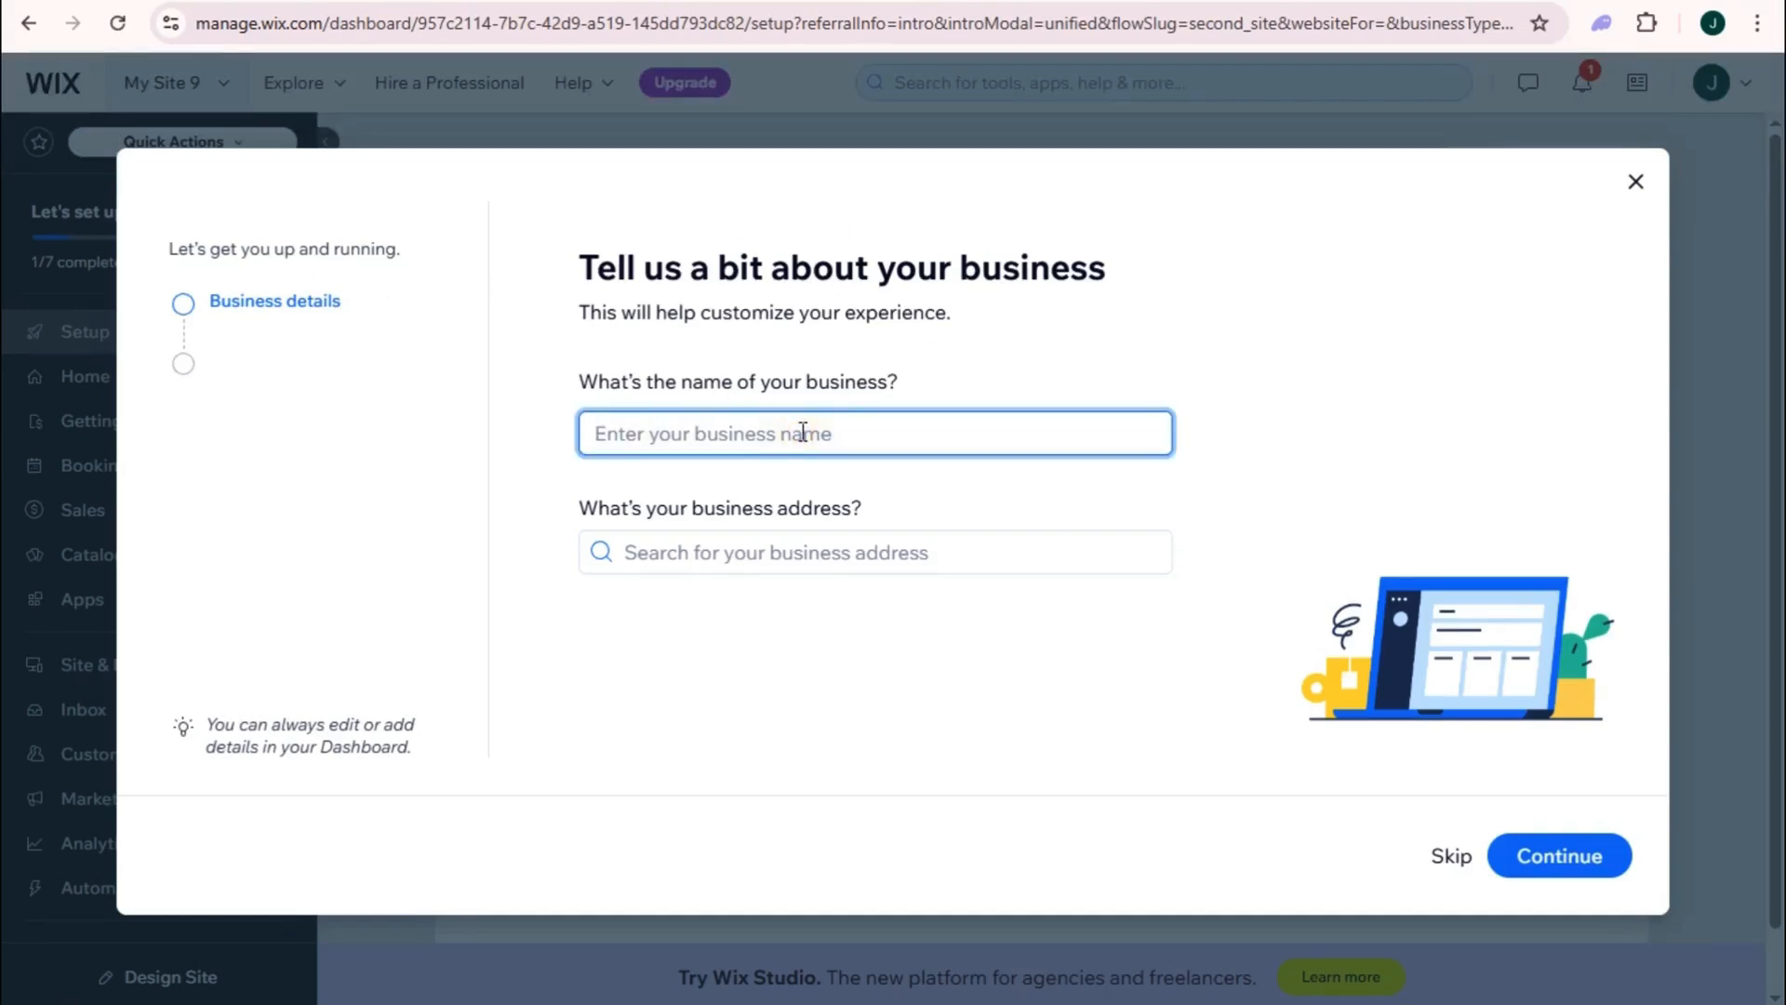
type("Therapy 101")
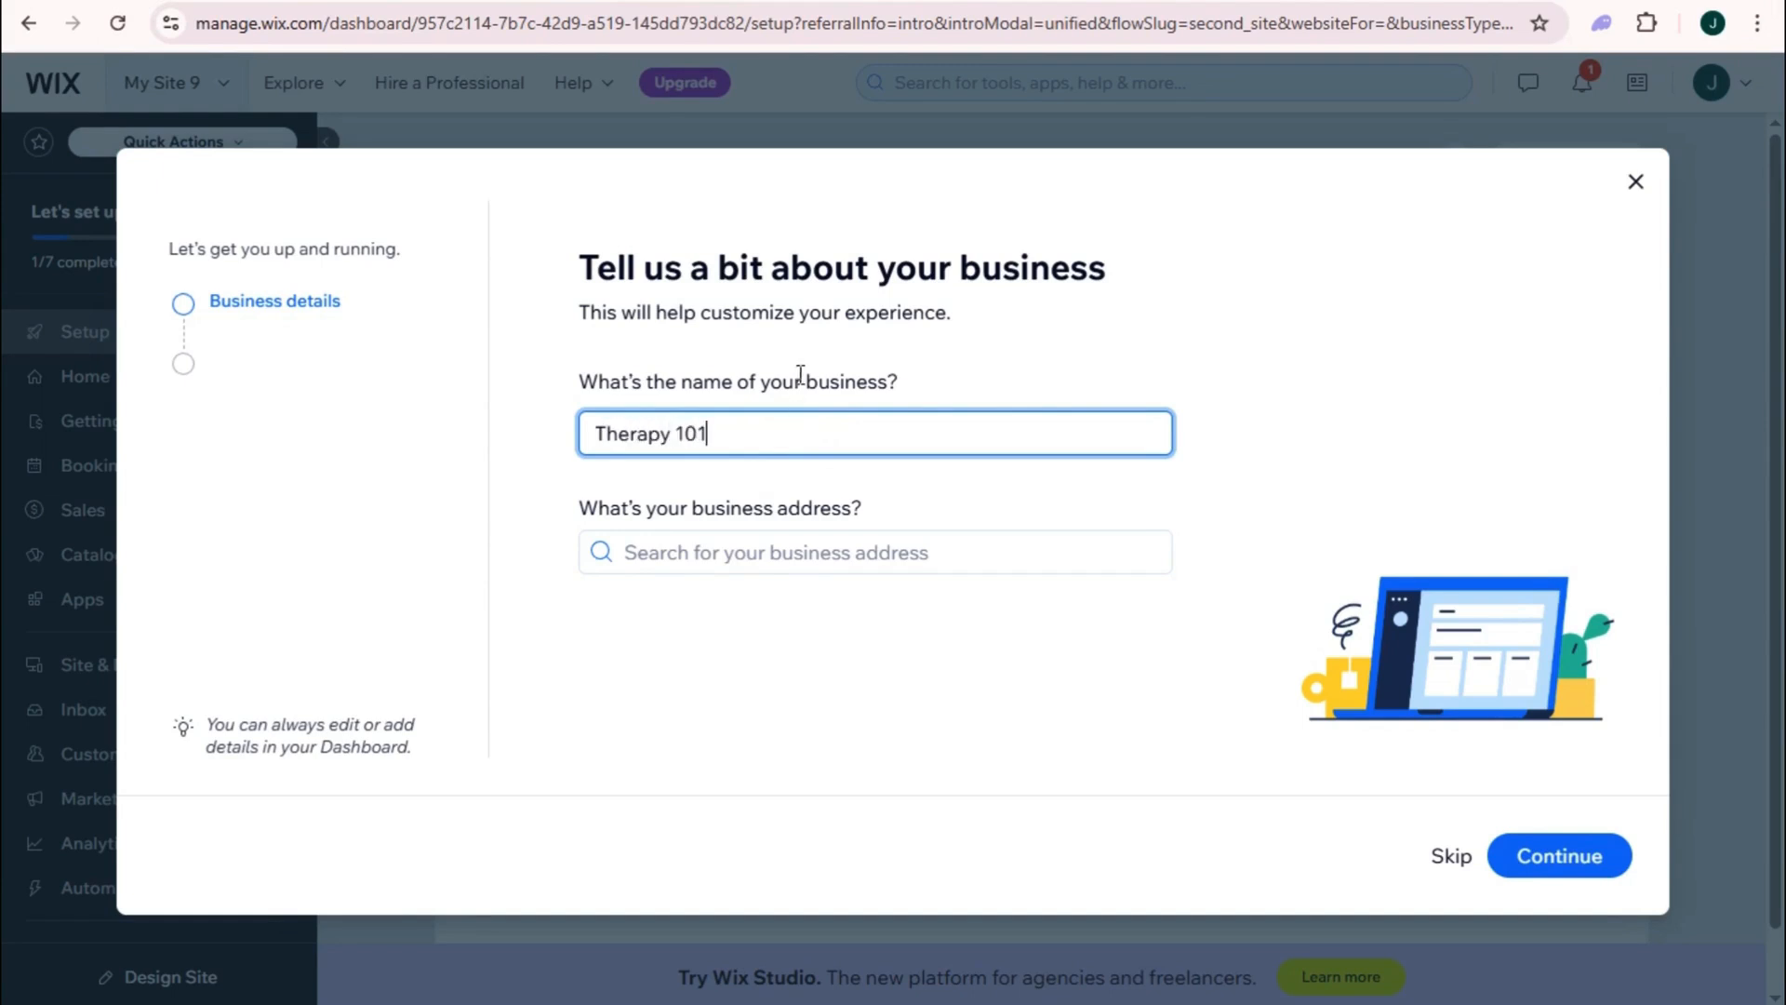
left_click(694, 544)
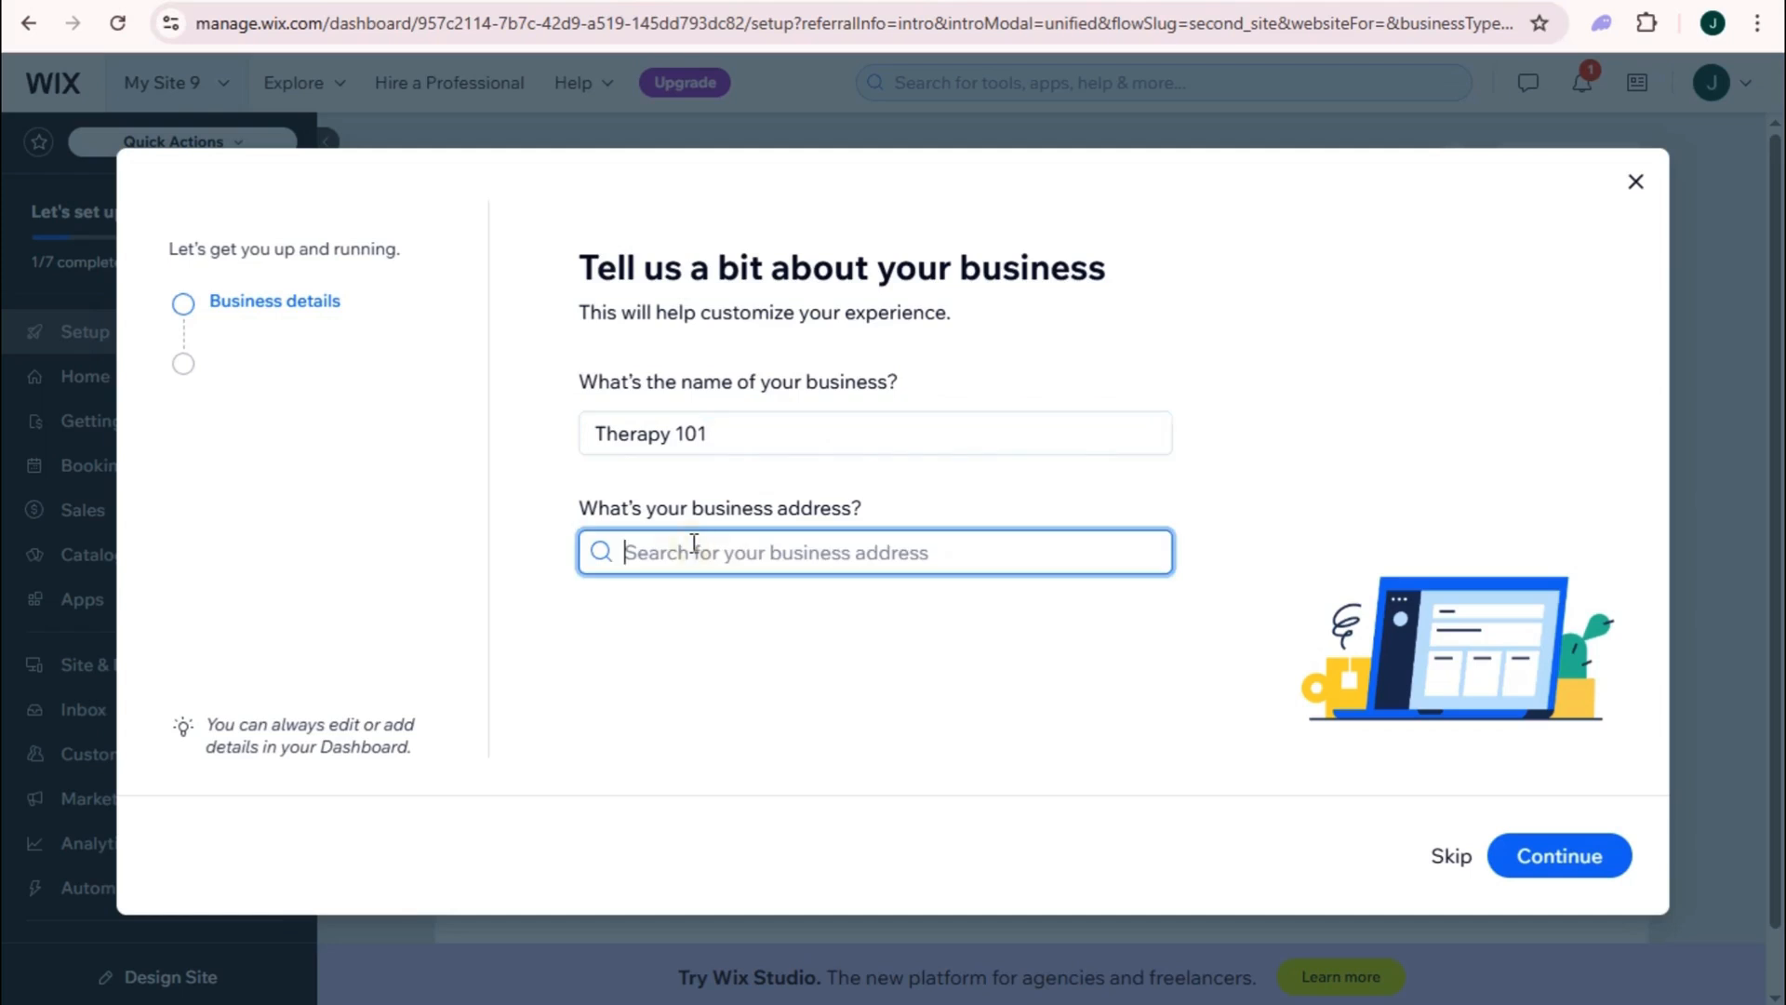
type("Bangkok")
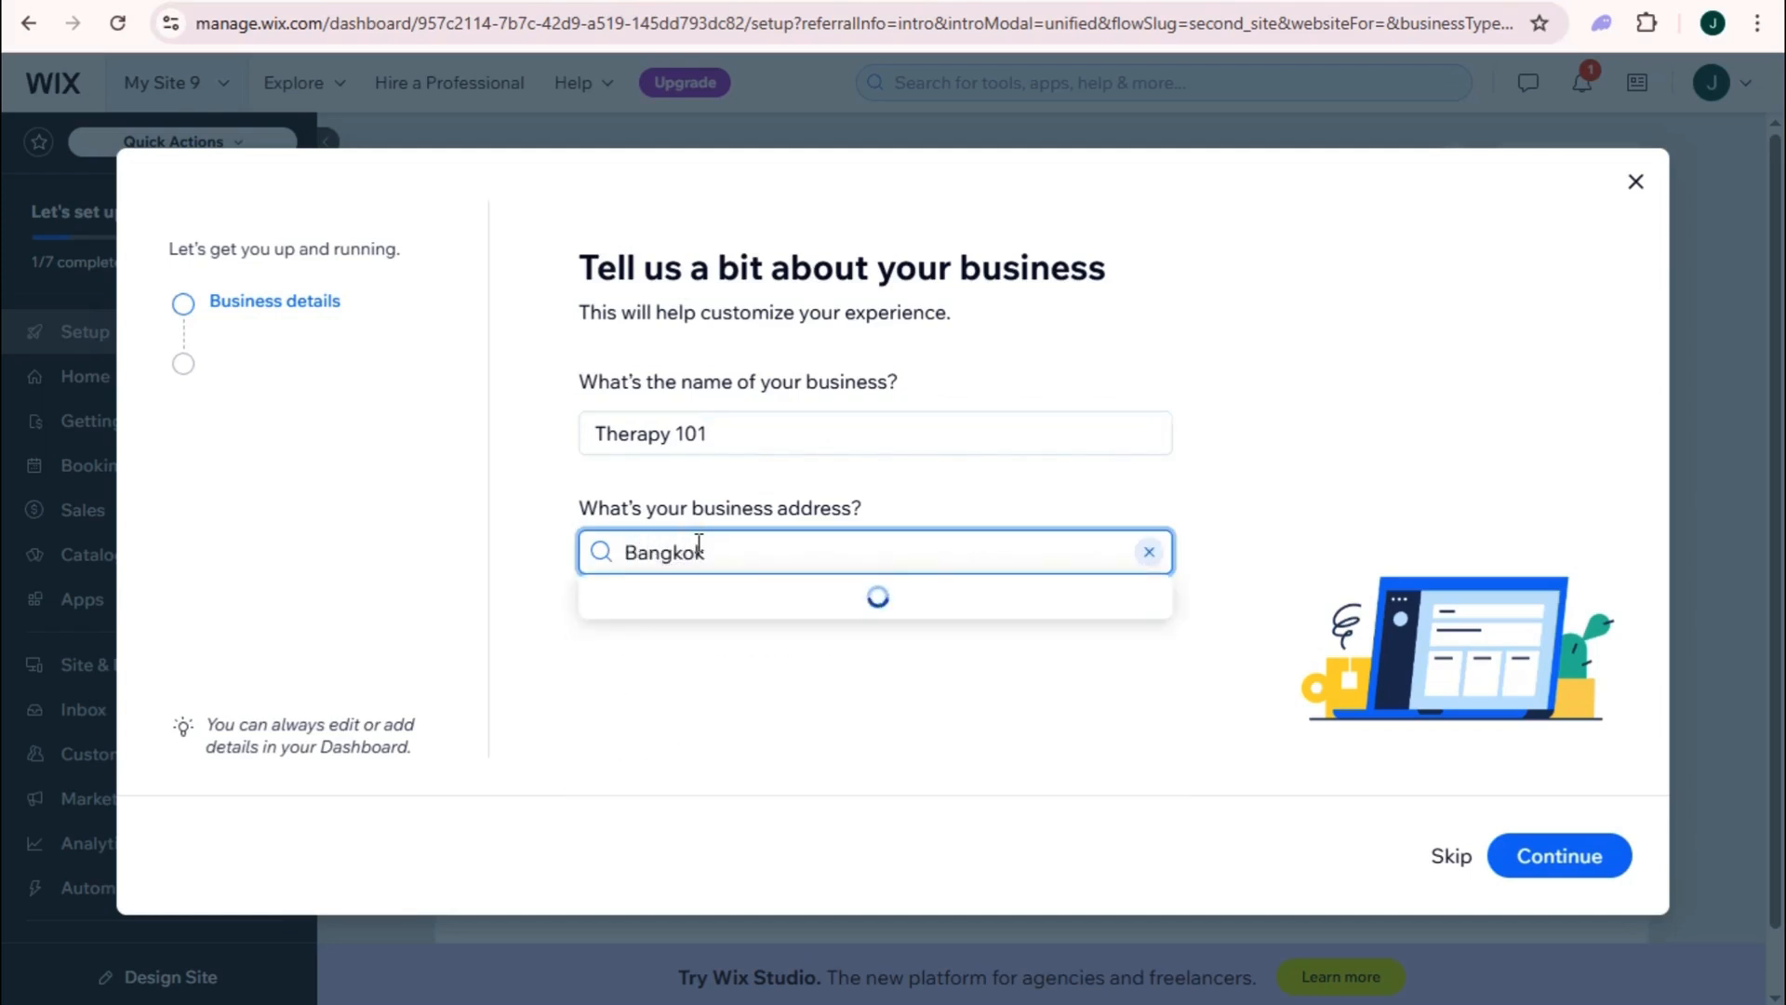
left_click(730, 600)
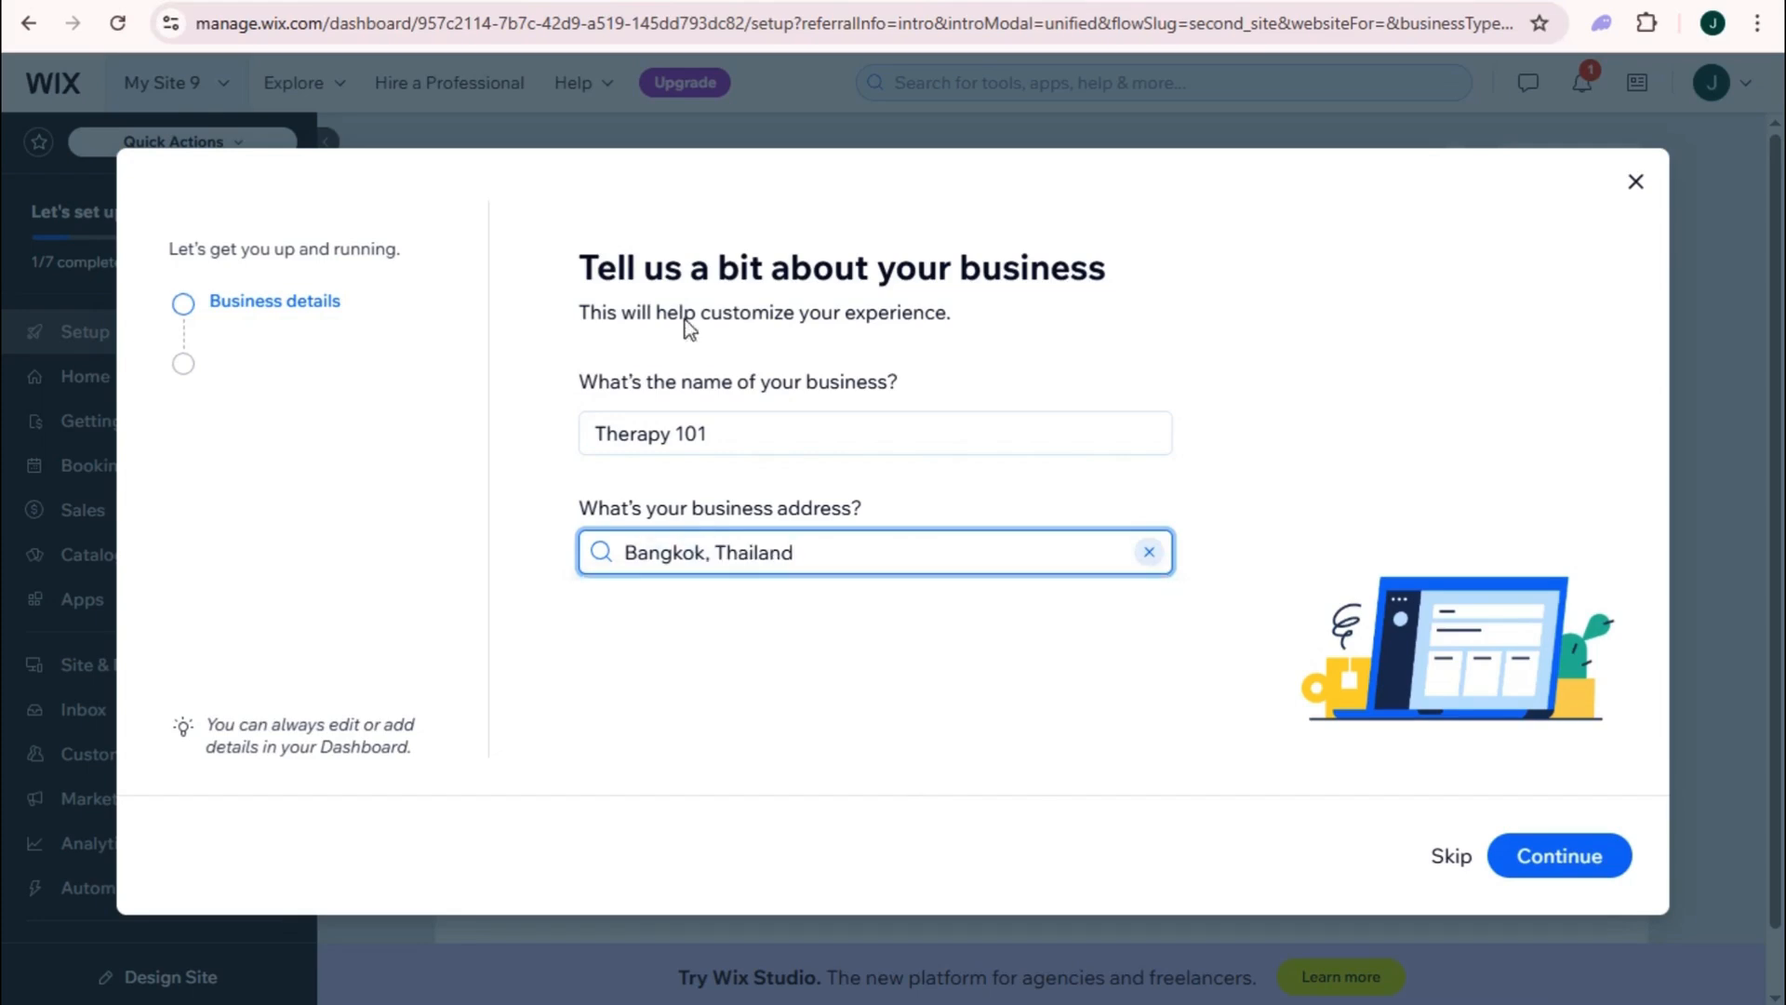
left_click(1548, 866)
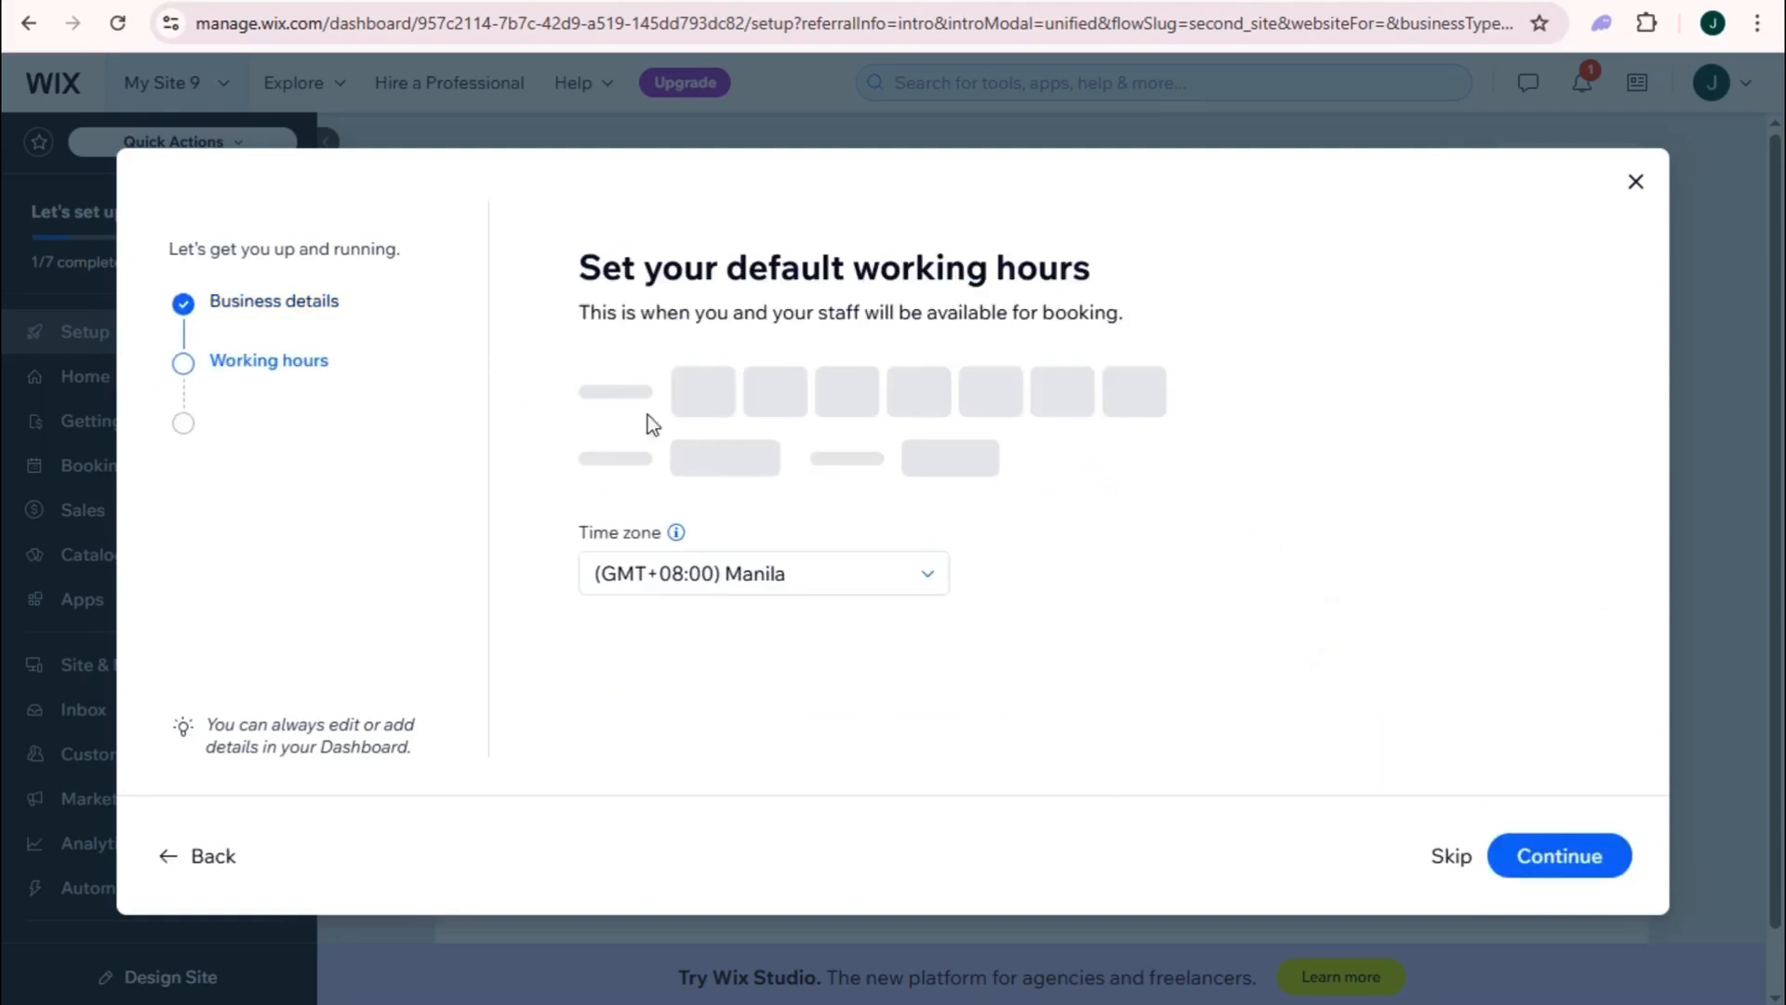
- Look through the time zones offered for the default working hours
left_click(913, 585)
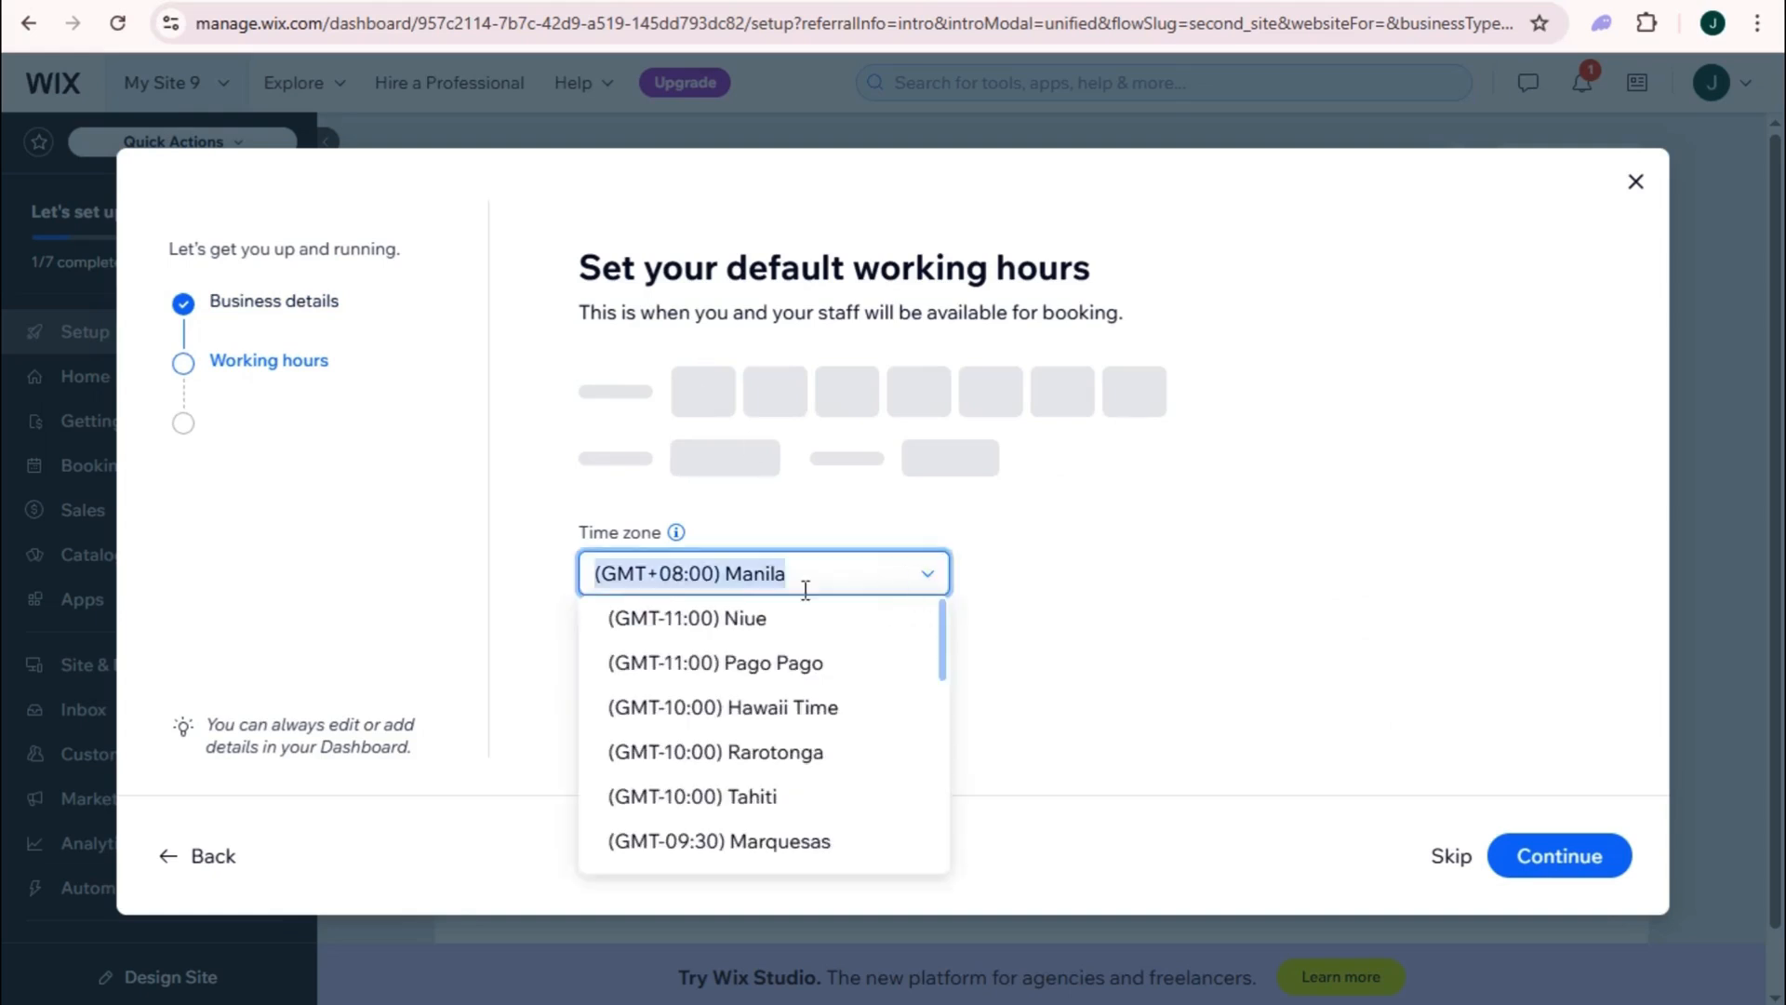
scroll(815, 739, "down", 3)
scroll(815, 740, "down", 4)
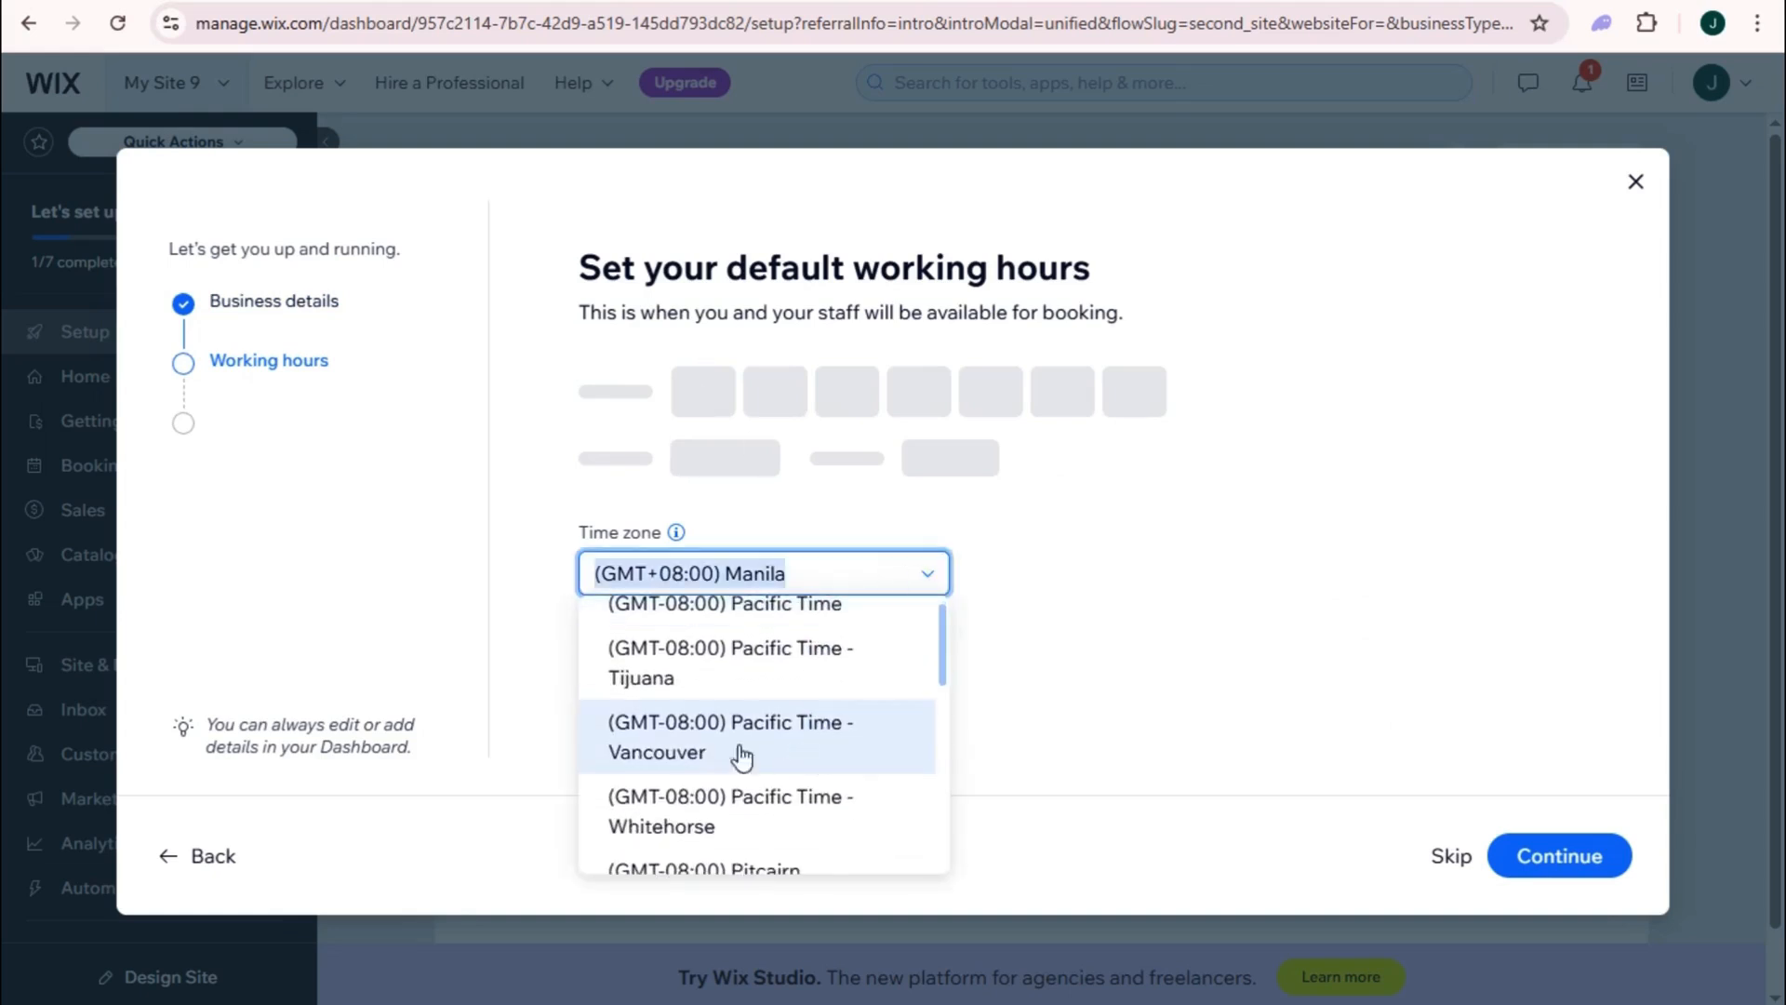
scroll(775, 767, "down", 3)
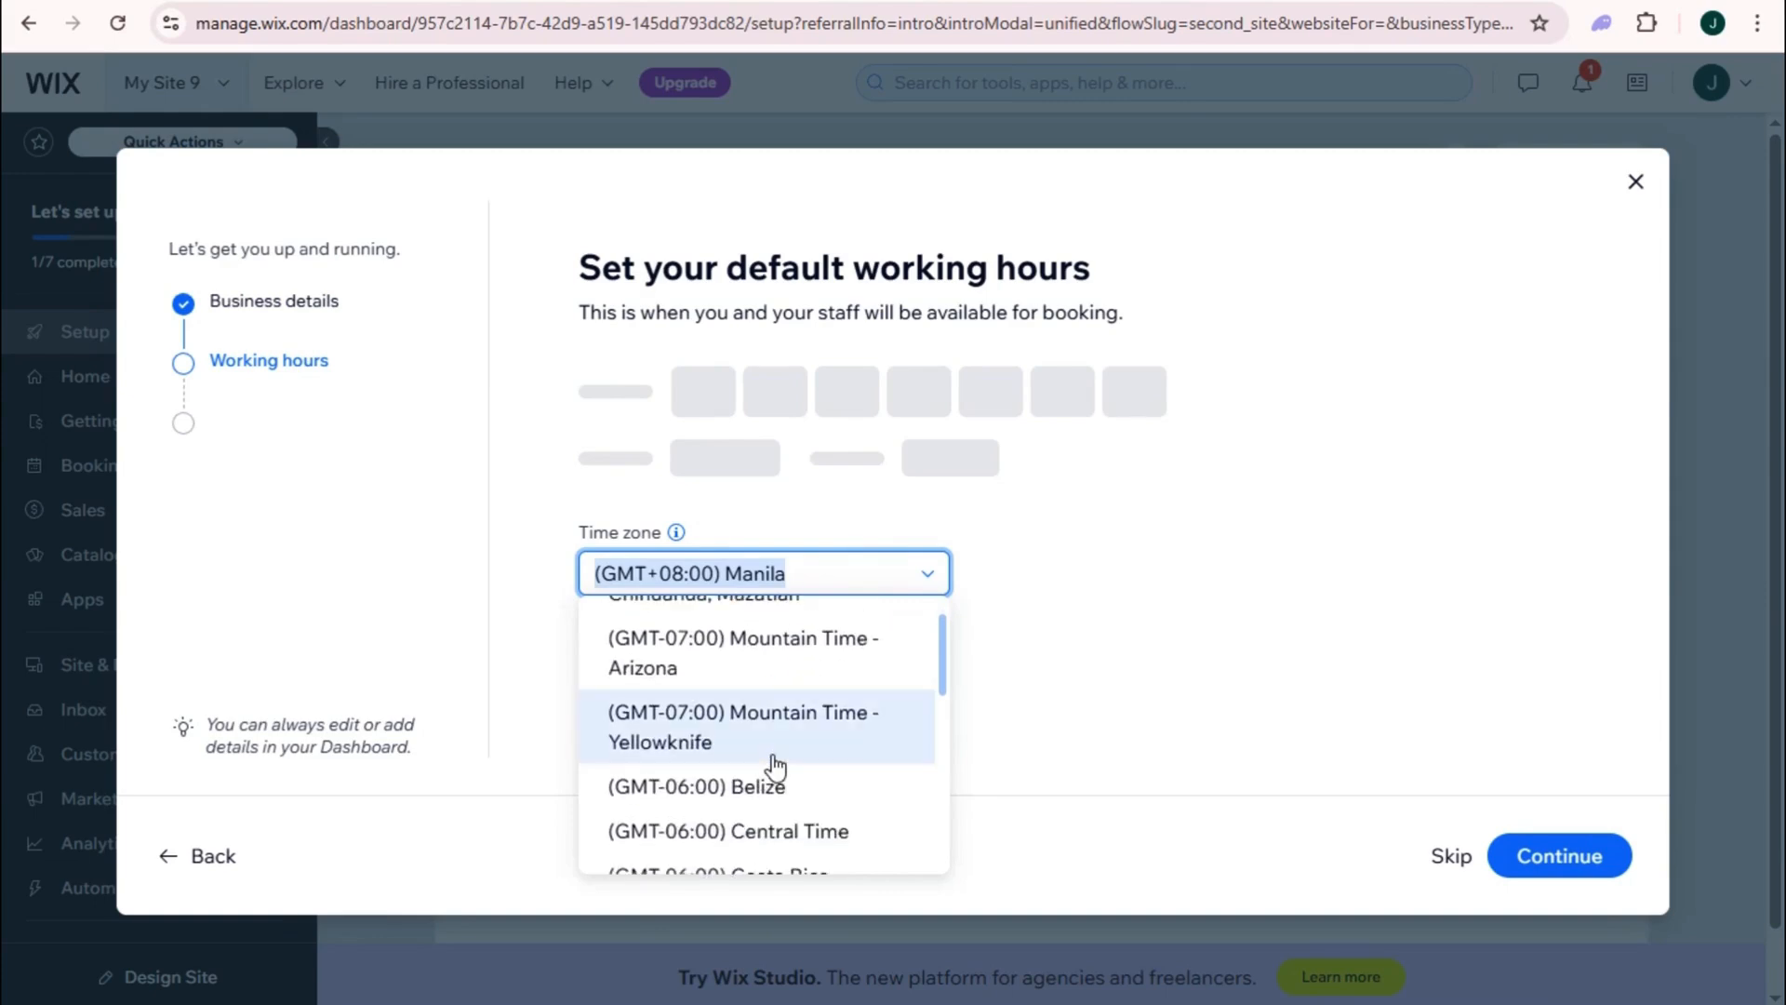
scroll(781, 768, "down", 10)
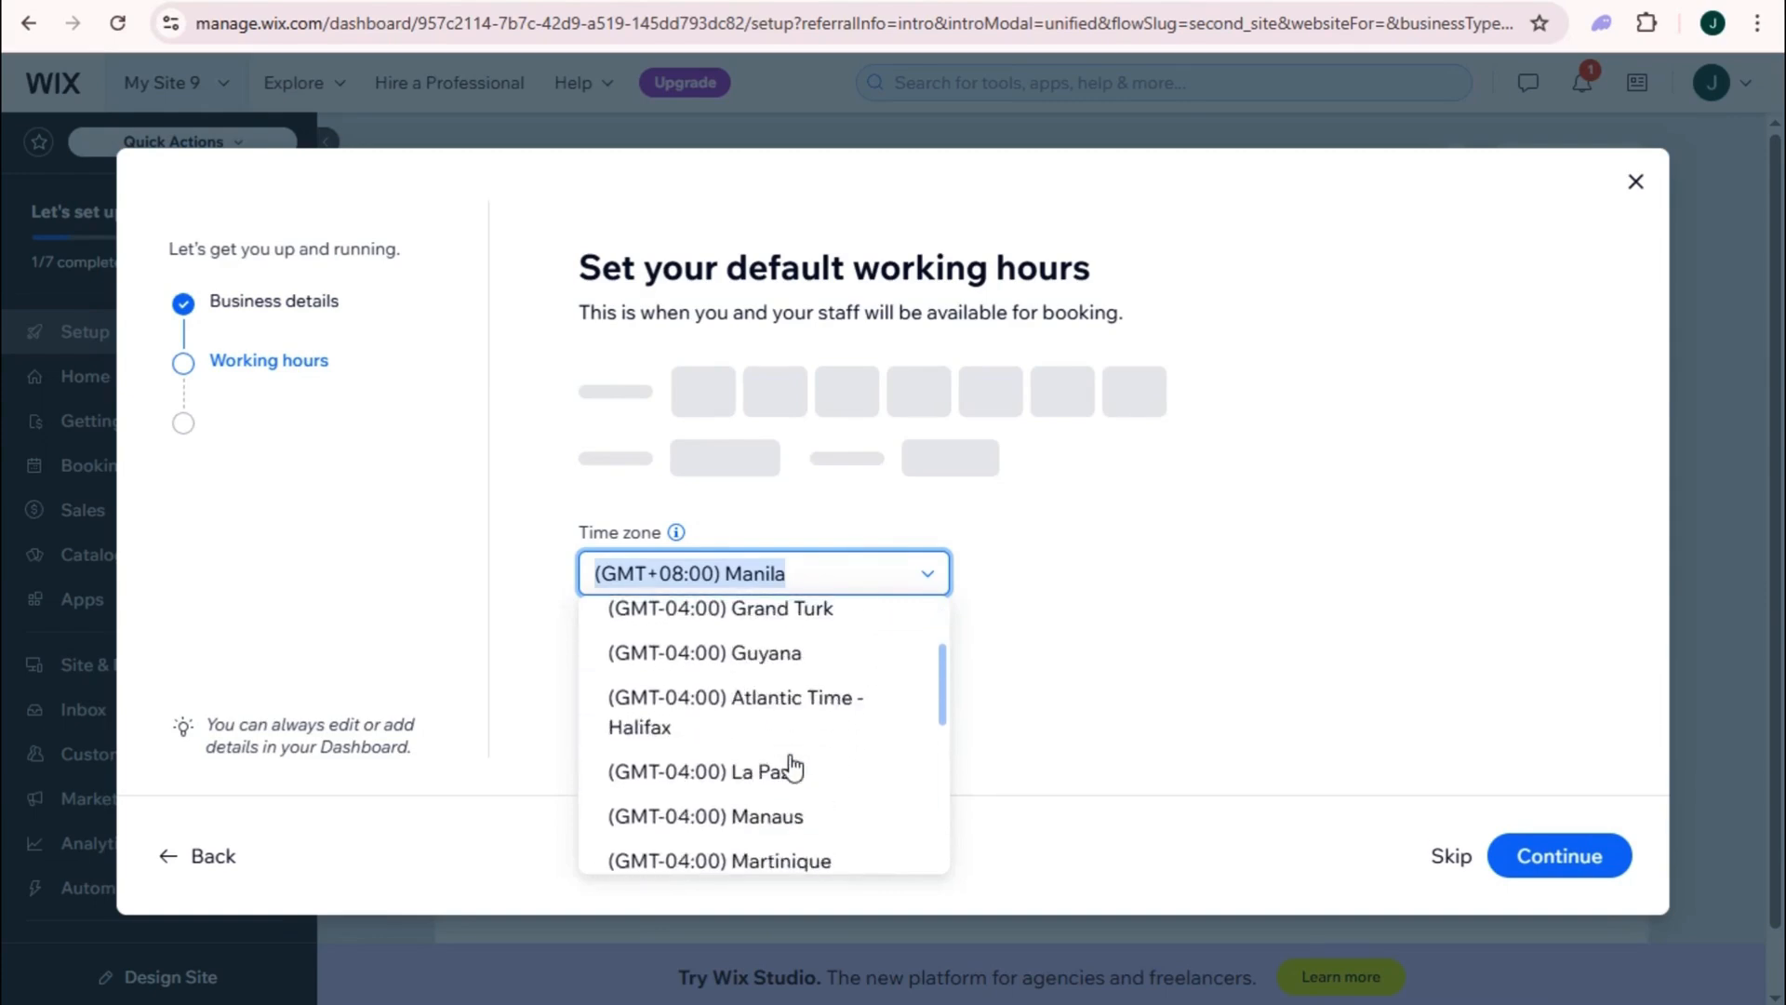
scroll(818, 758, "down", 6)
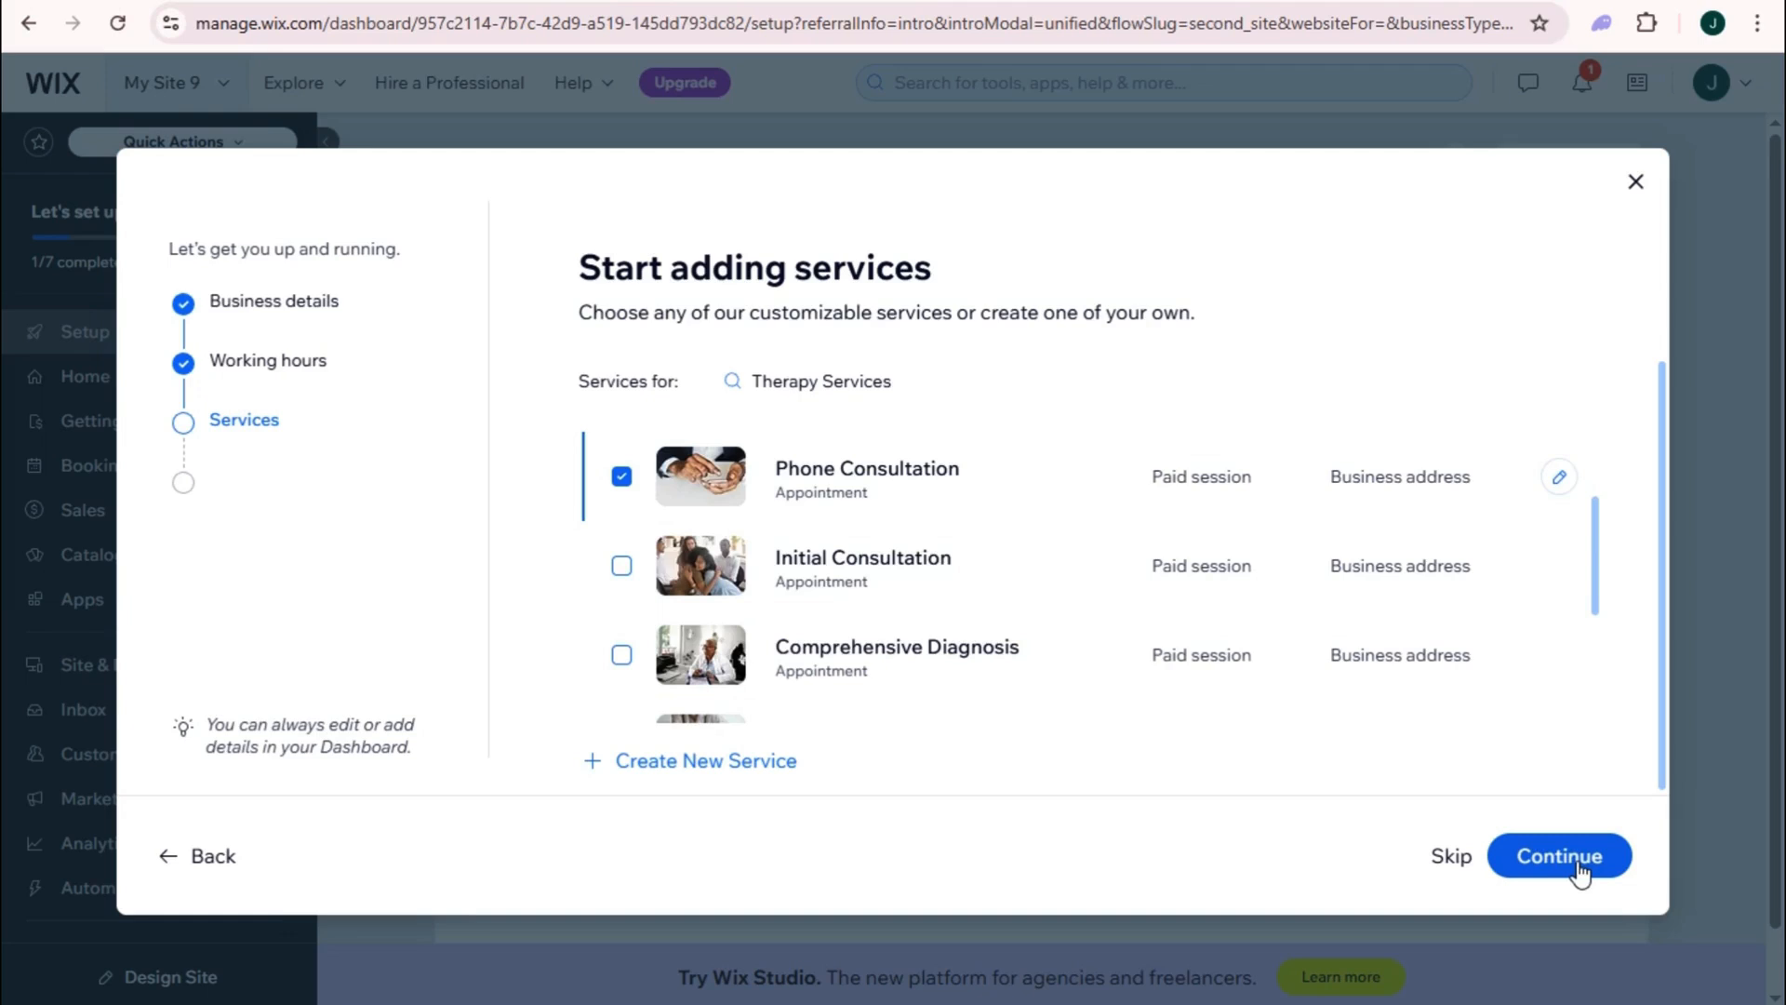
- Deselect Phone Consultation, select Initial Consultation as the service to add, and continue
left_click(622, 476)
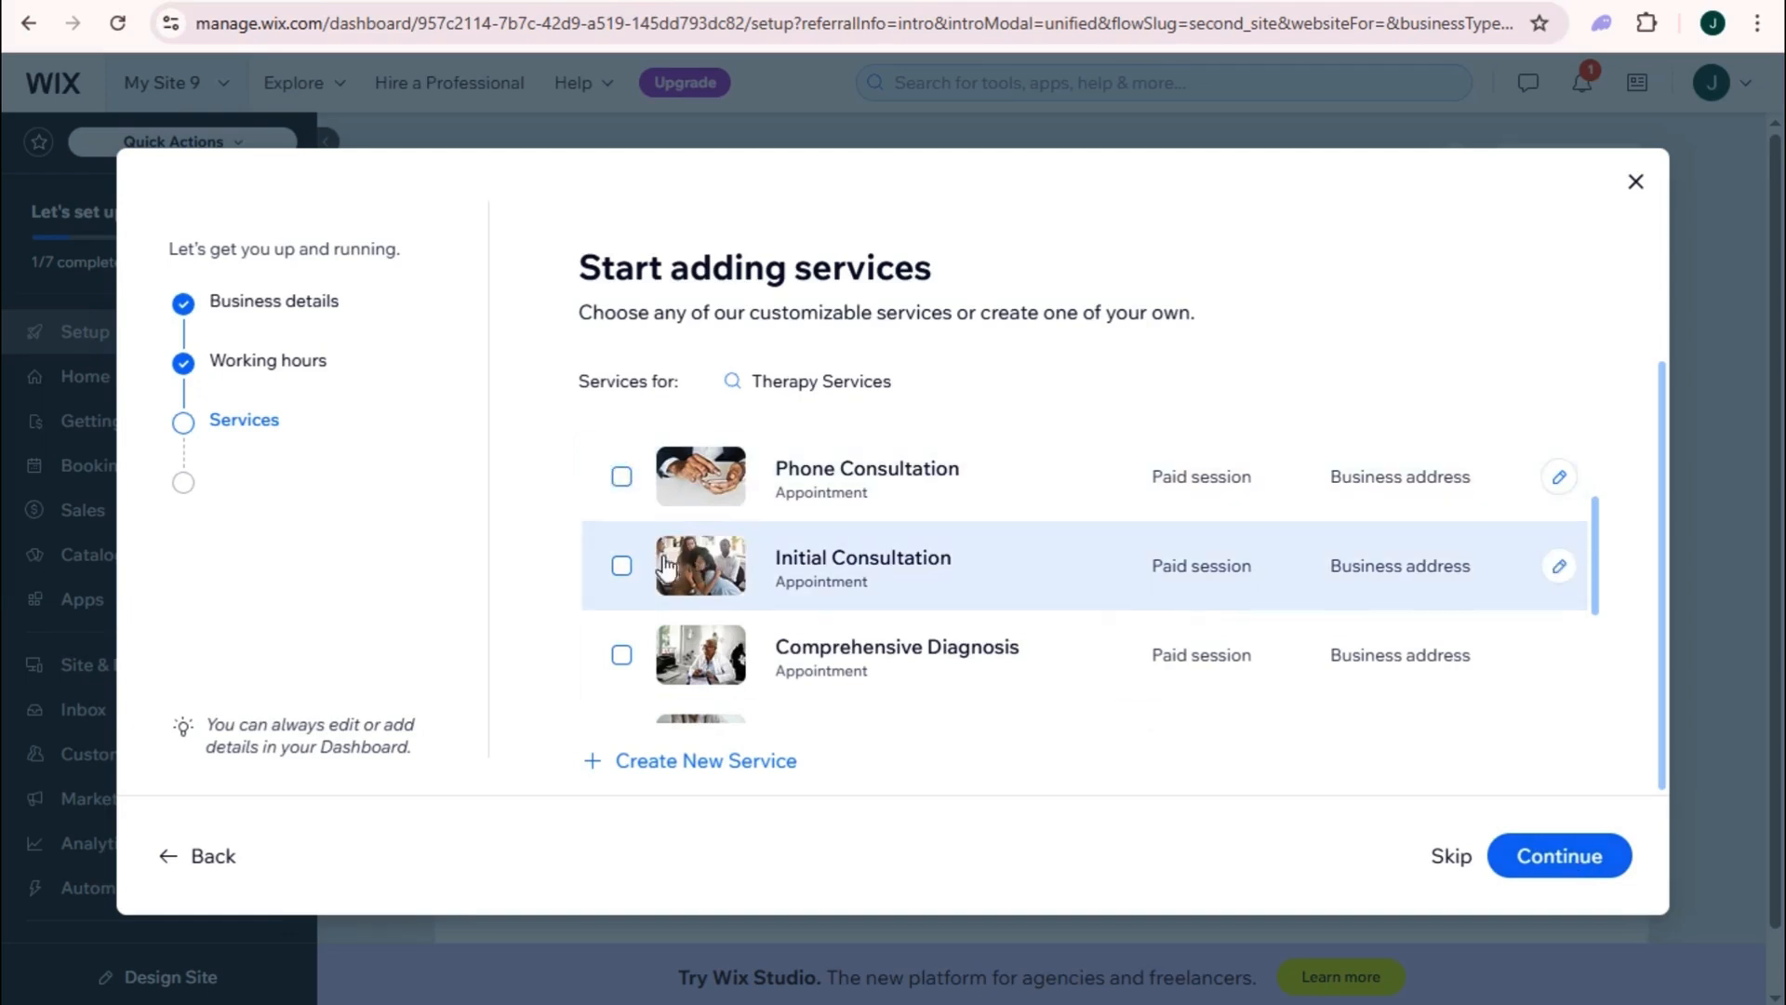
left_click(622, 565)
left_click(1559, 856)
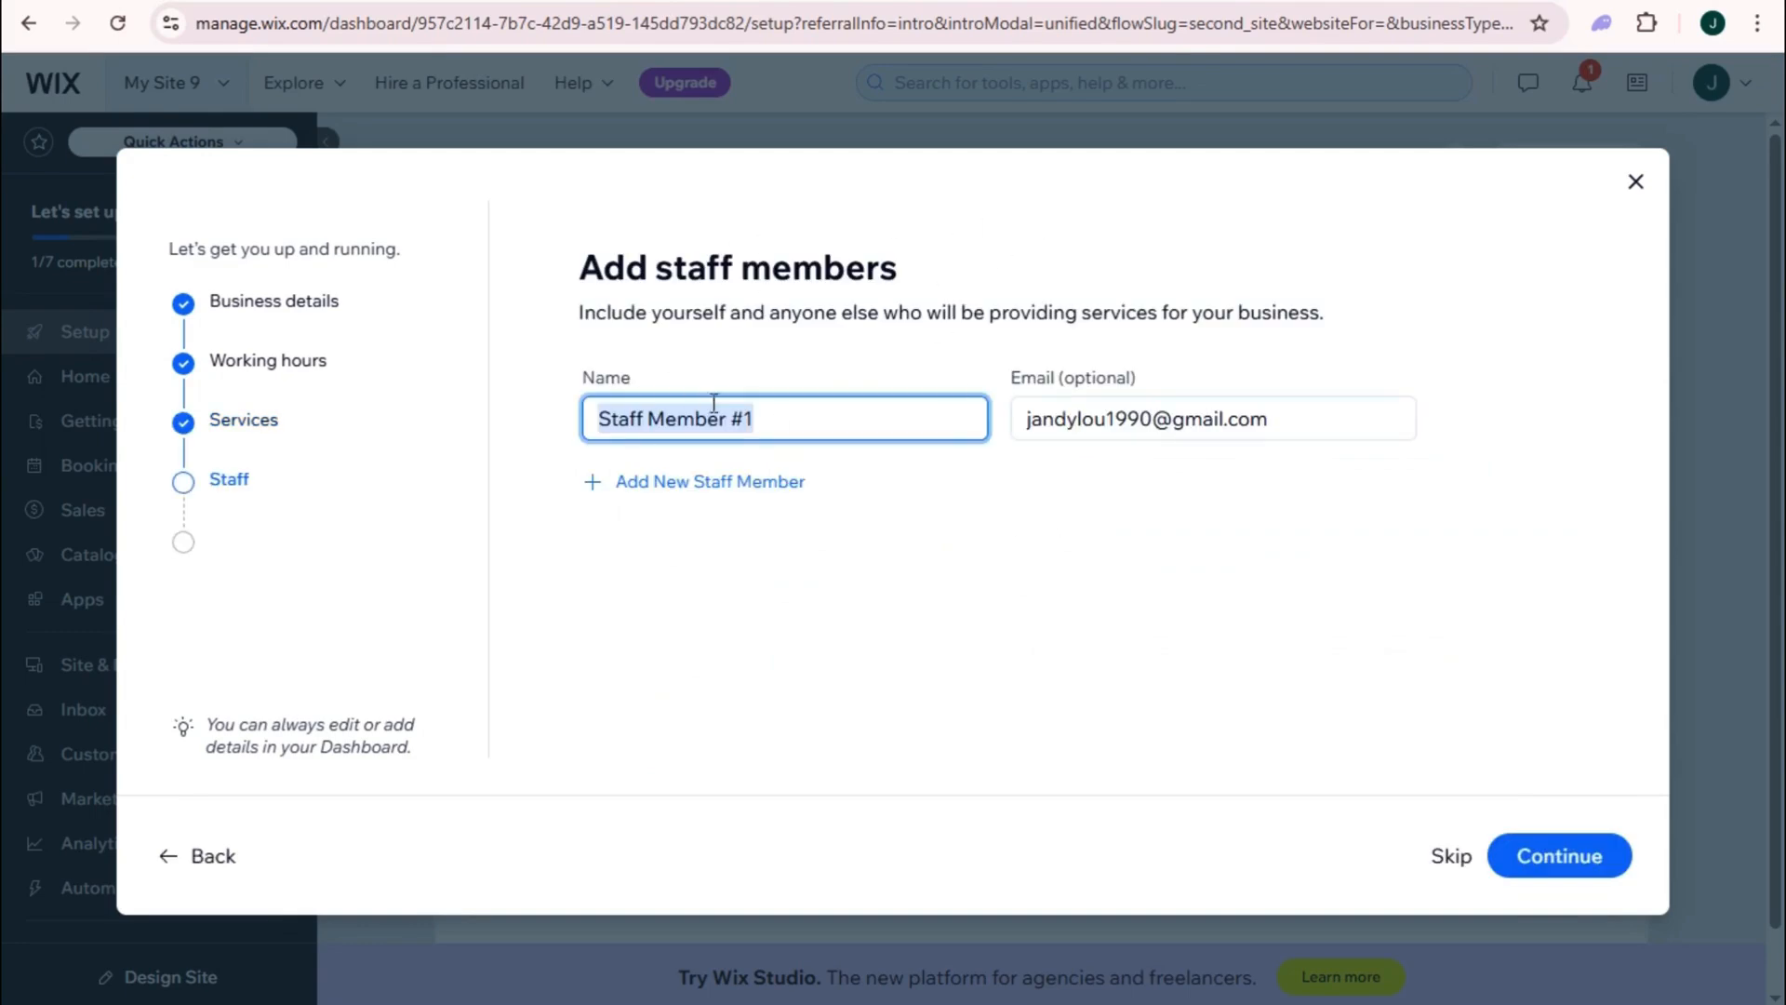
- Enter the first staff member's full name, add two more staff members with their full names, and submit the staff list
type("Andrew Bulk")
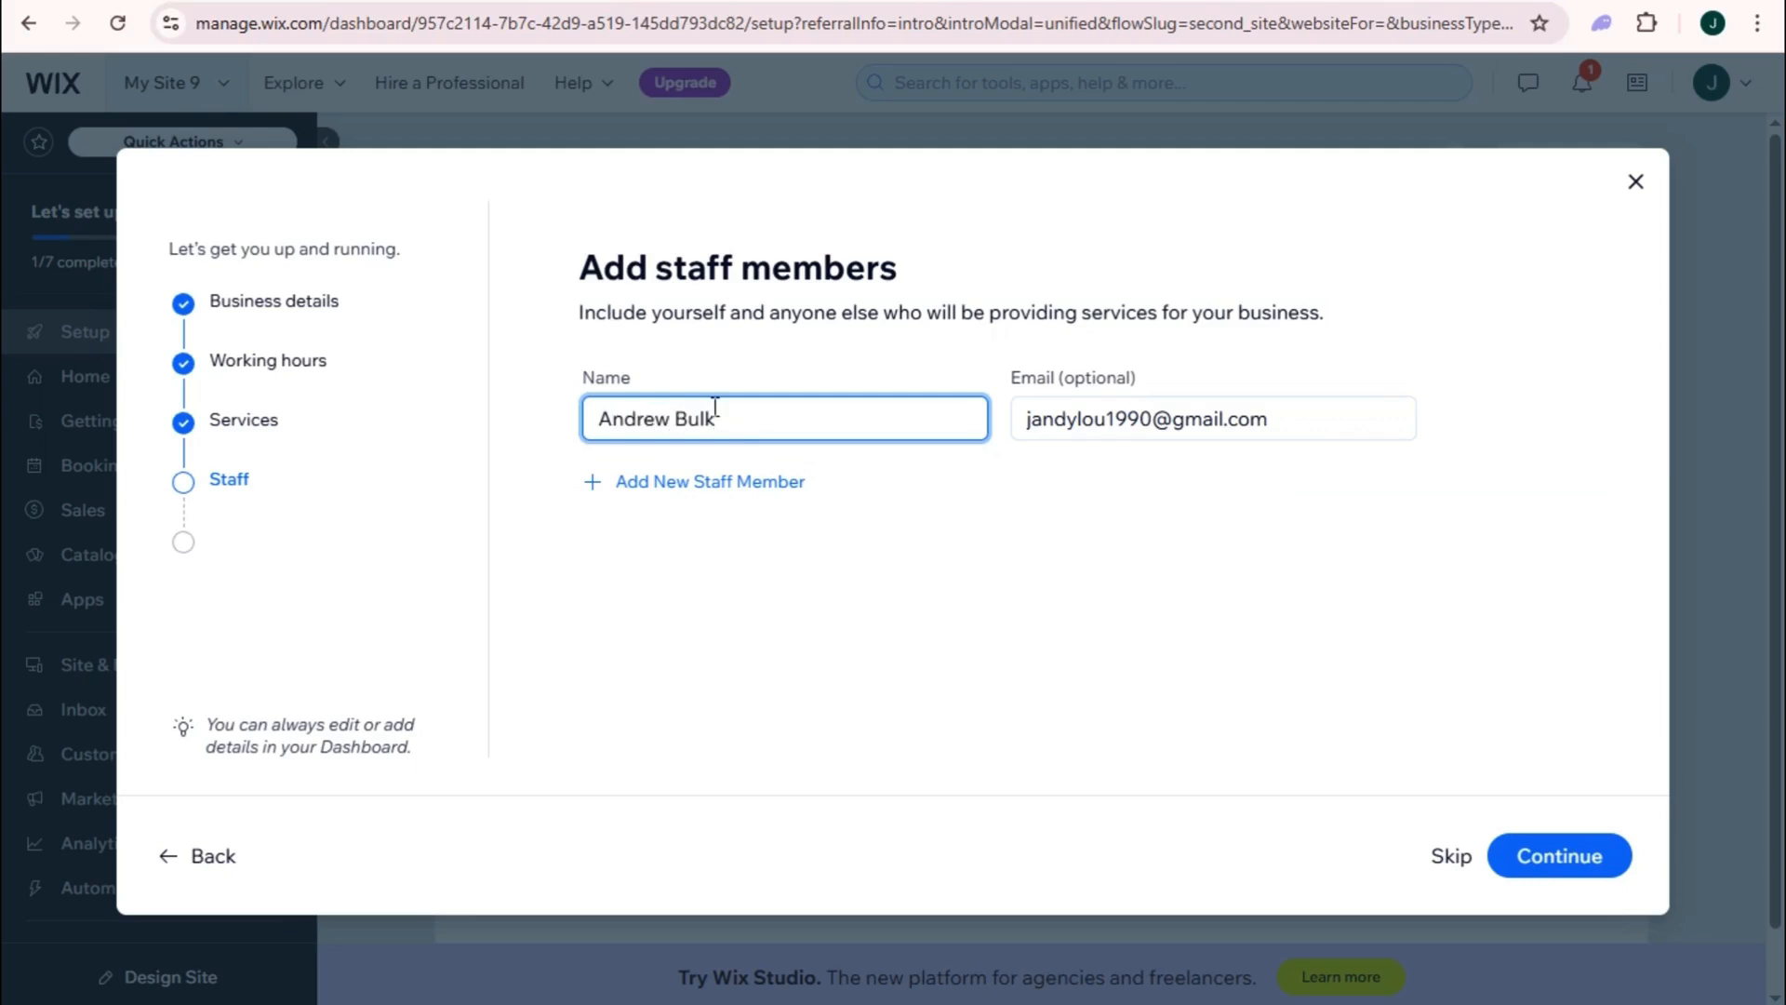
left_click(711, 482)
type("Sarah Feerer")
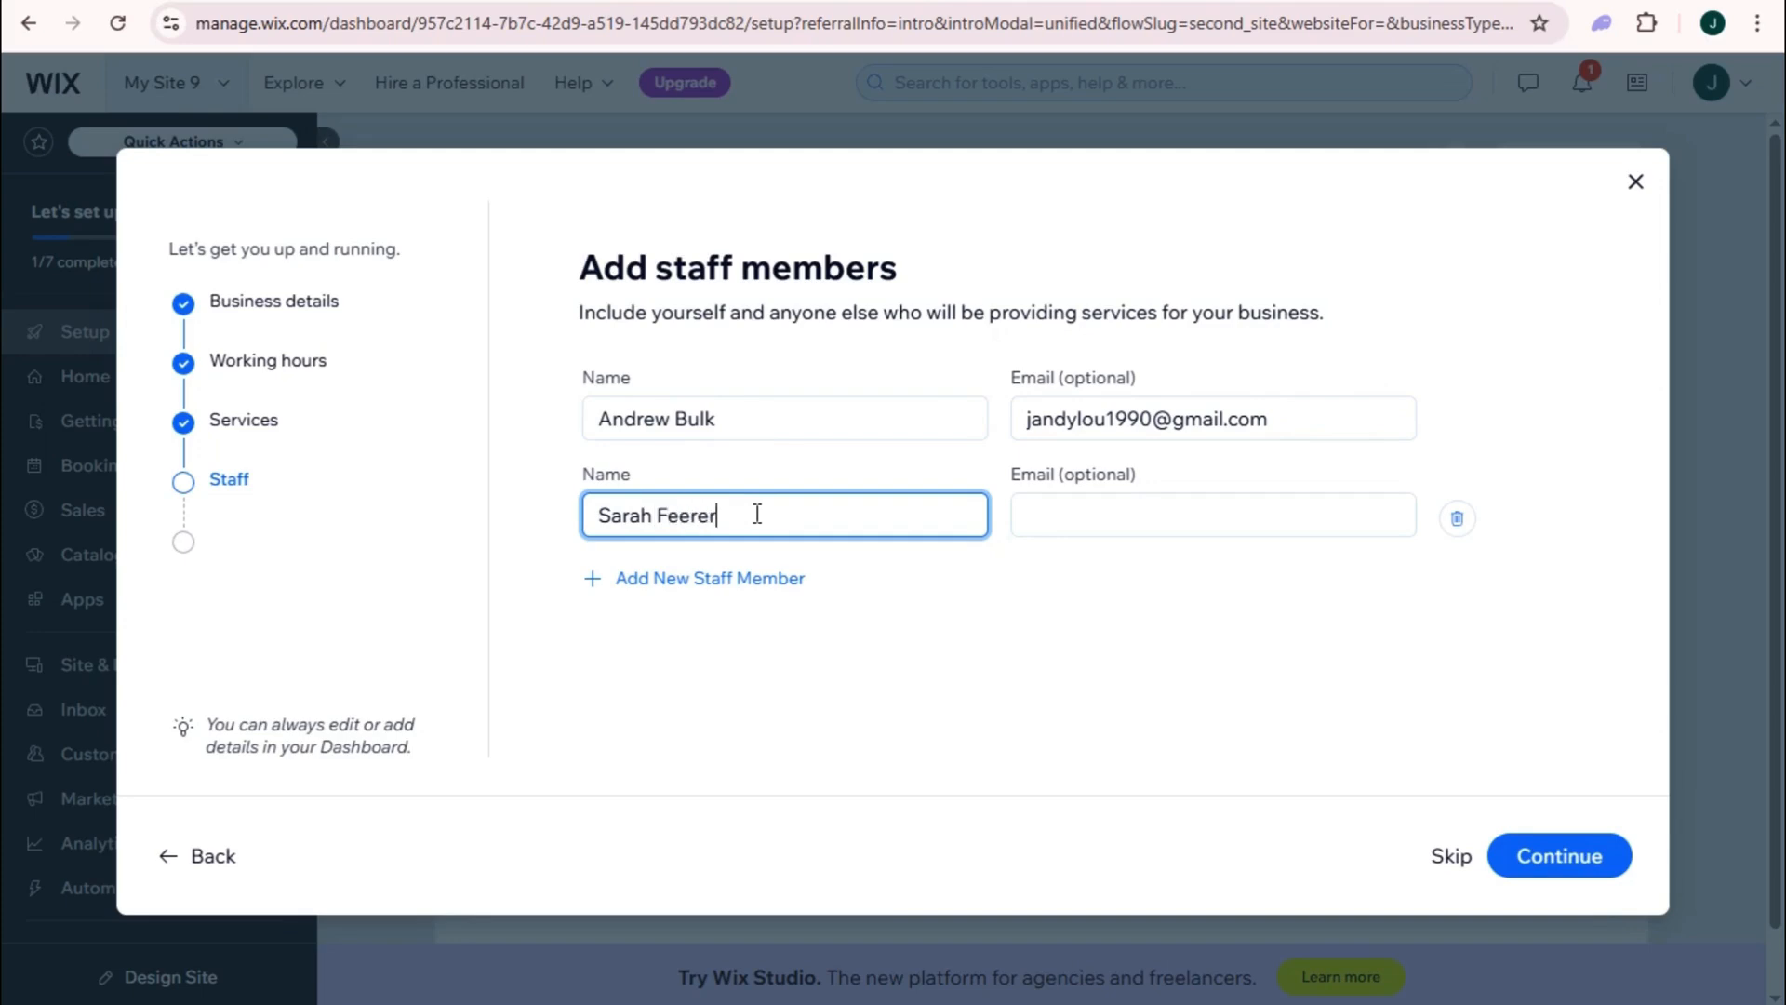
left_click(765, 578)
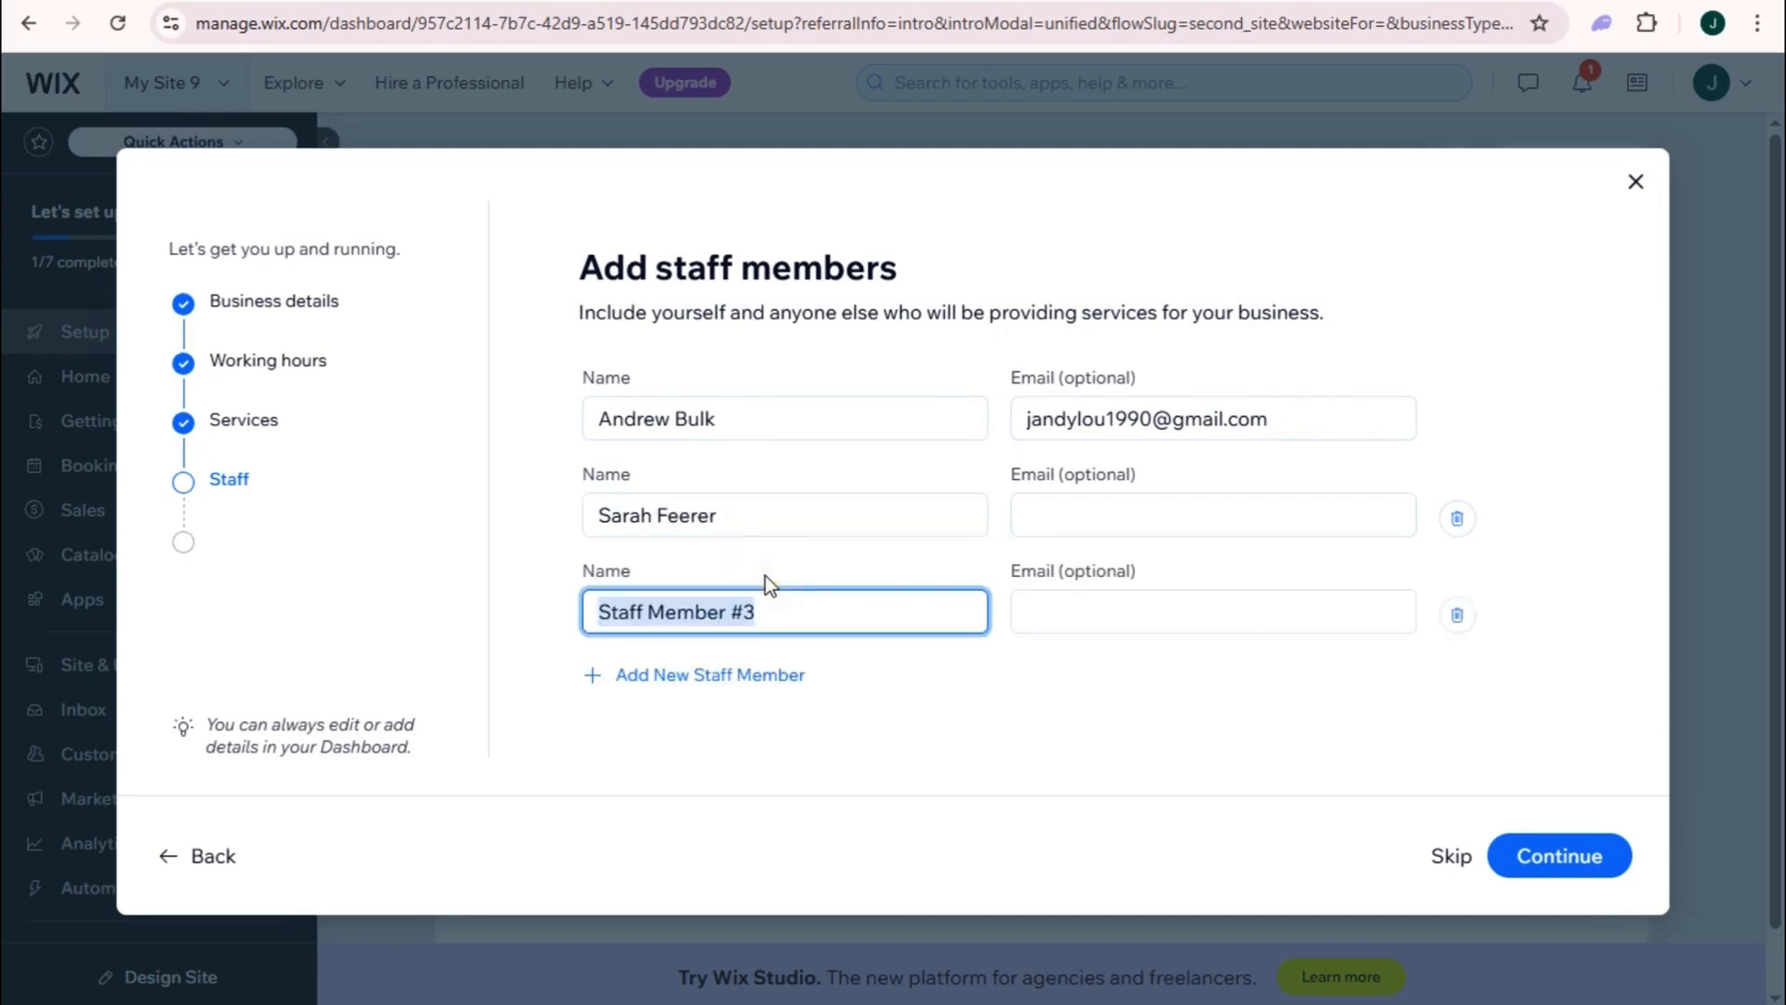
type("Andy Bl")
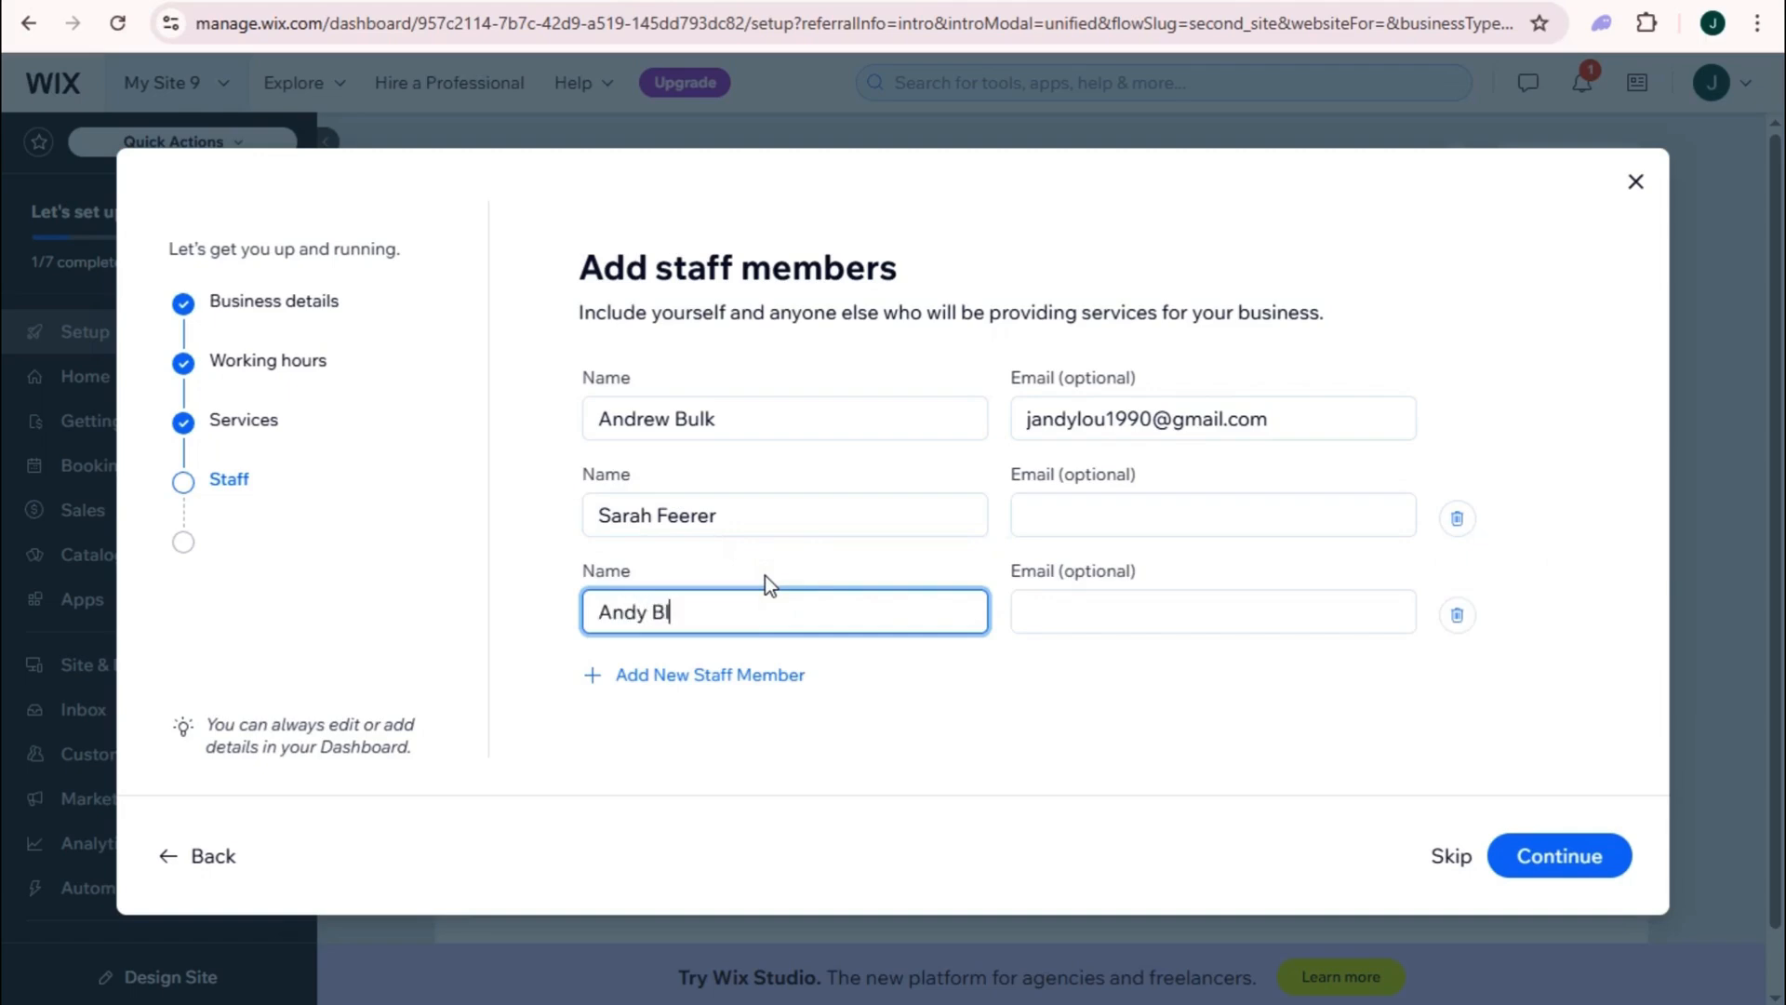
type("ink")
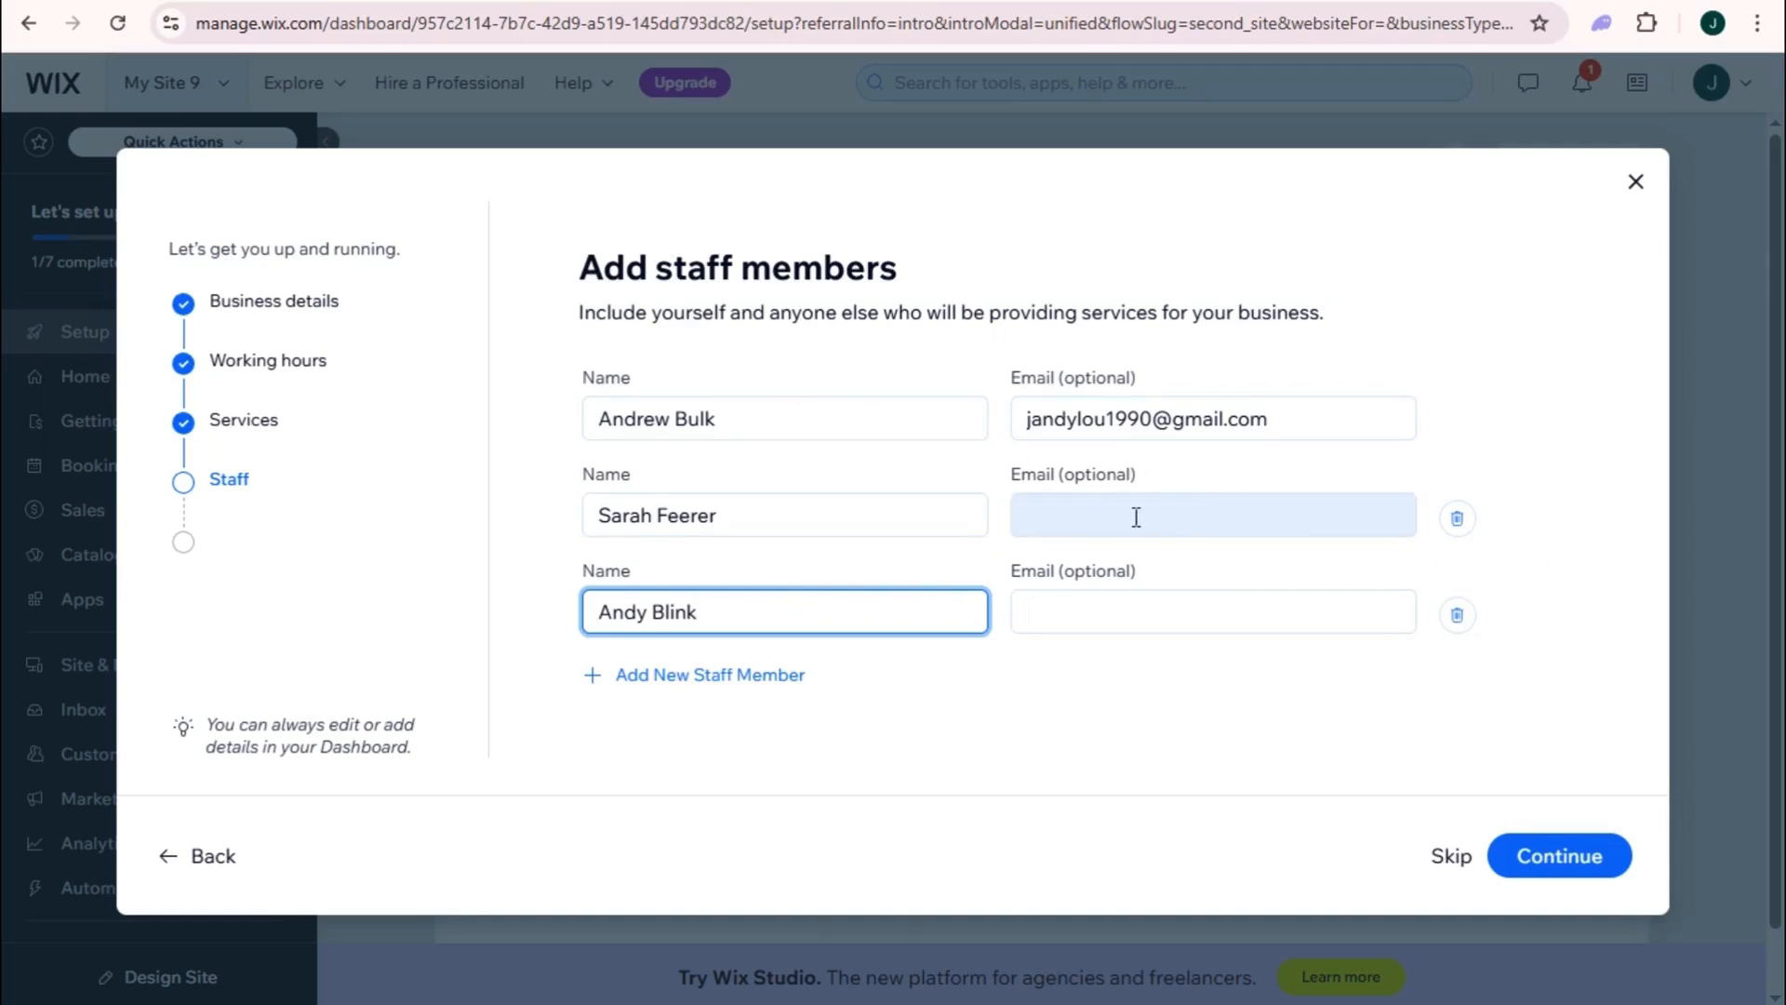
left_click(1584, 879)
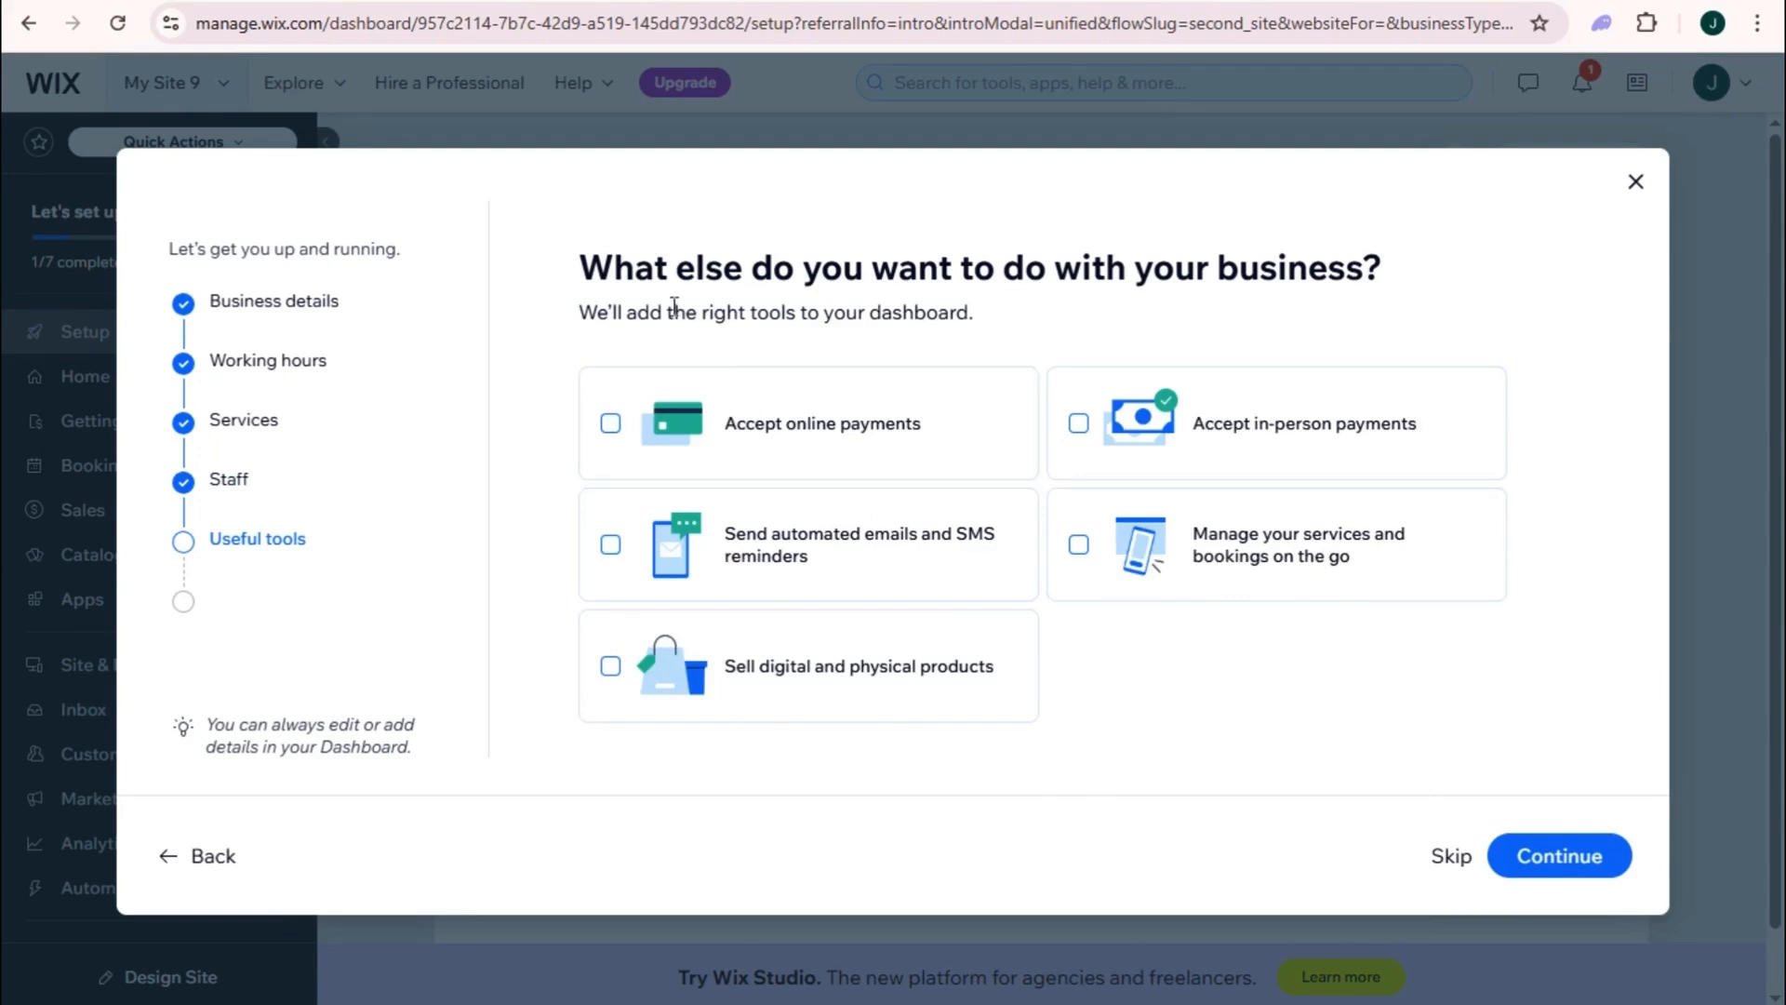
- Enable online payments, in-person payments, automated email and SMS reminders, and on-the-go booking management, then finish the setup and open the dashboard
left_click(611, 426)
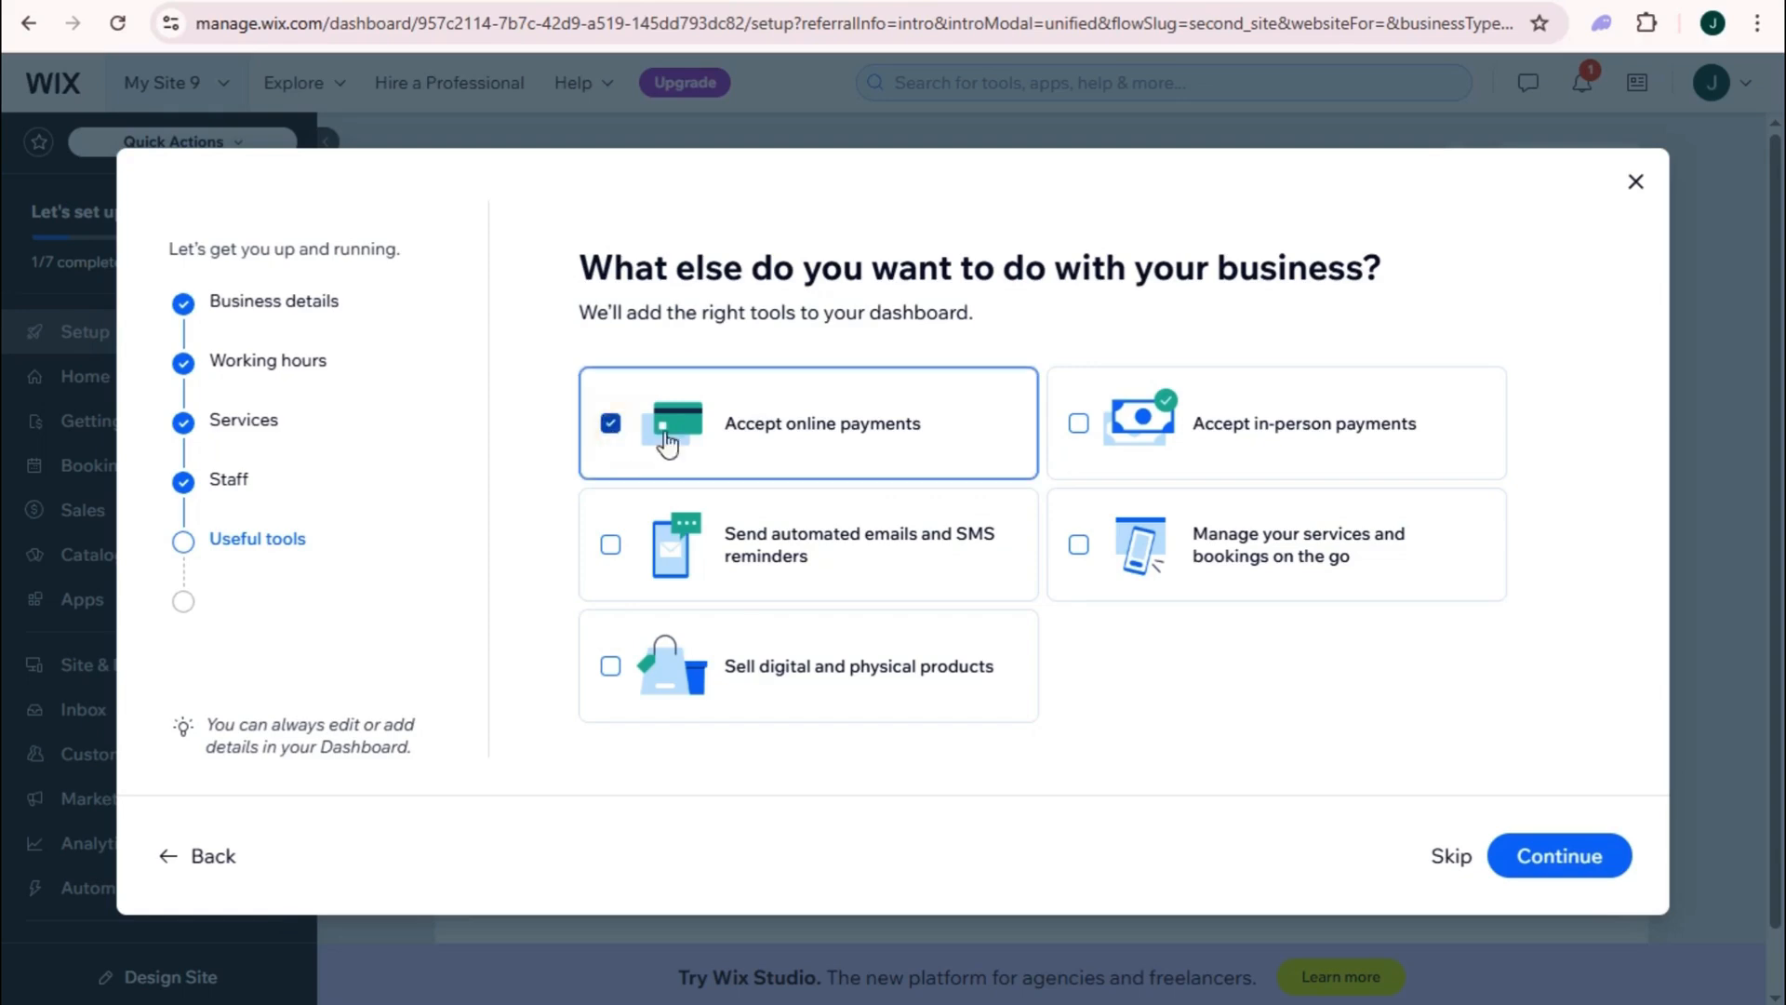
left_click(1075, 426)
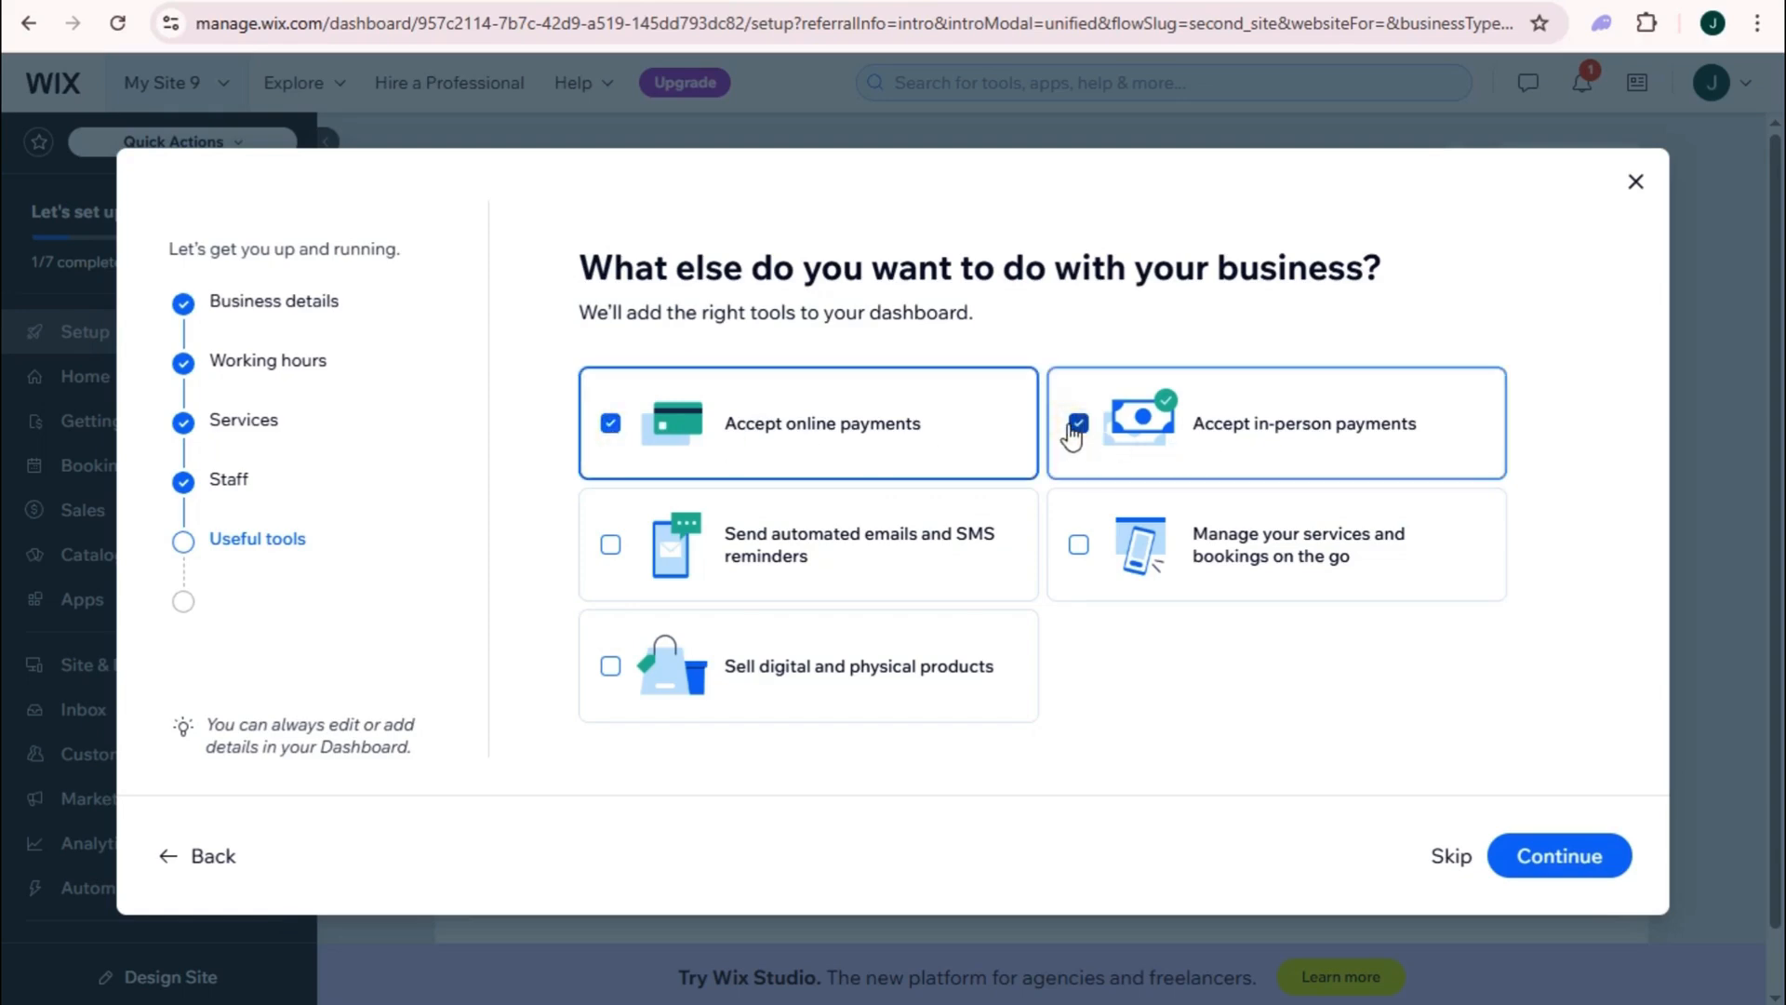
left_click(614, 545)
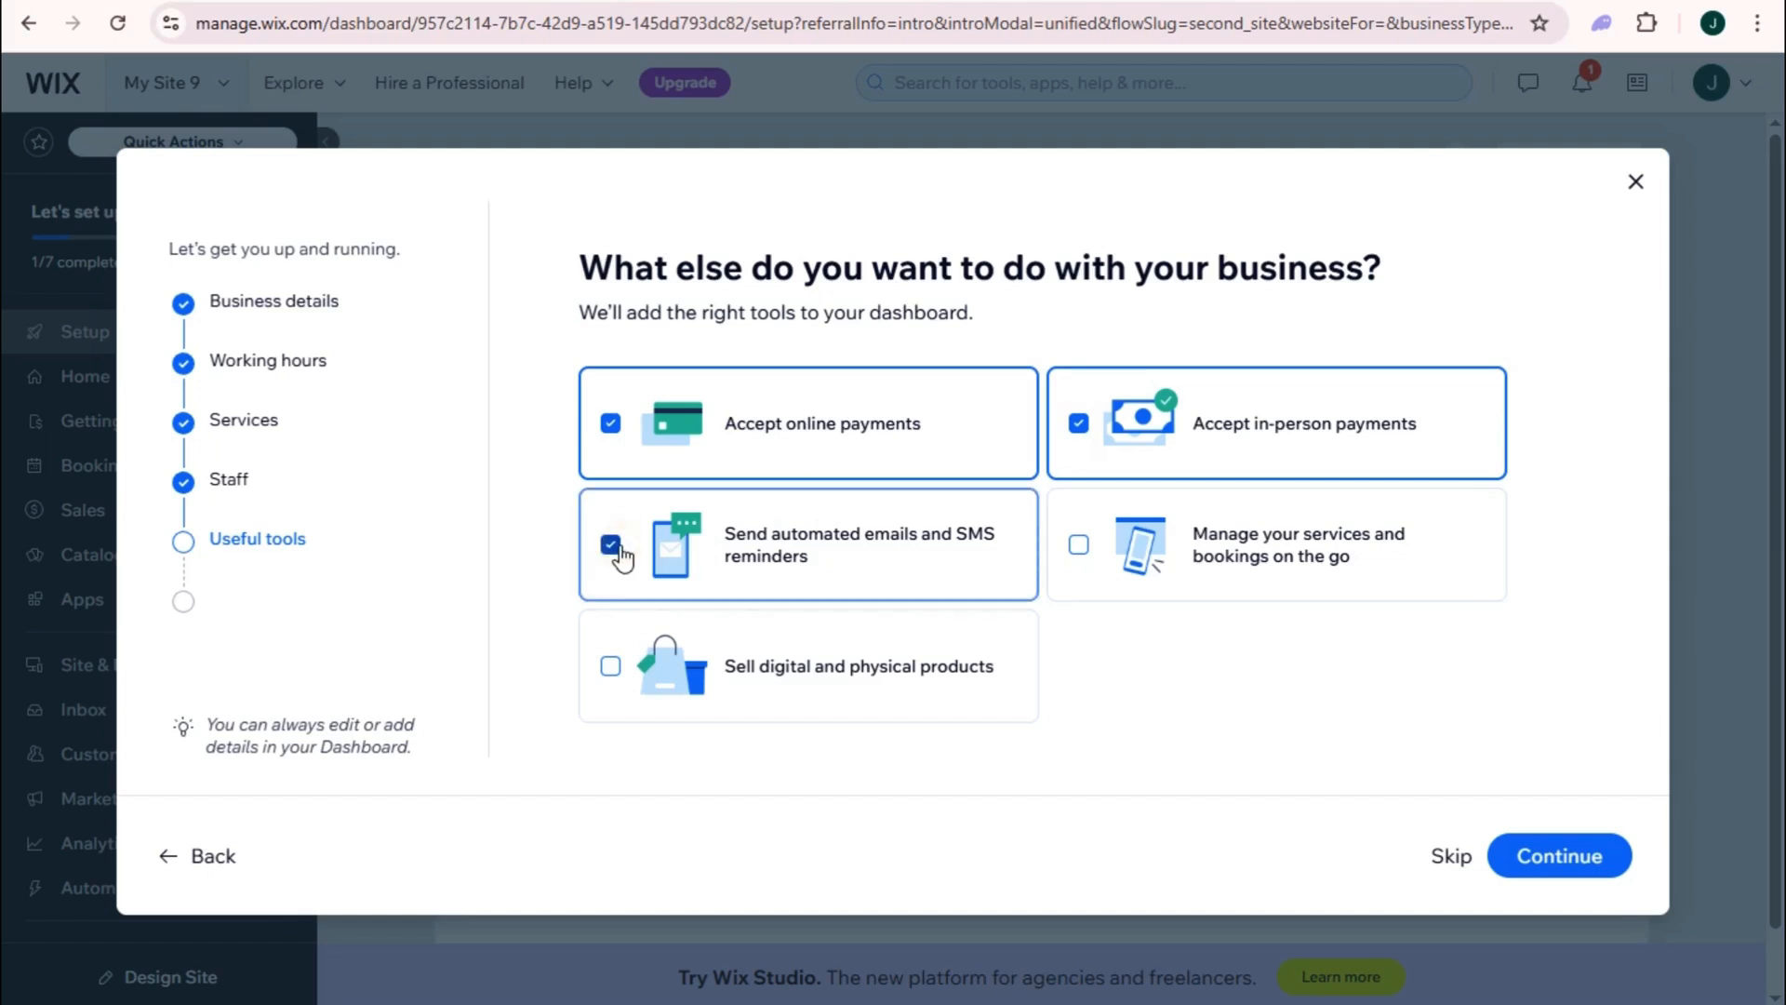
left_click(1082, 547)
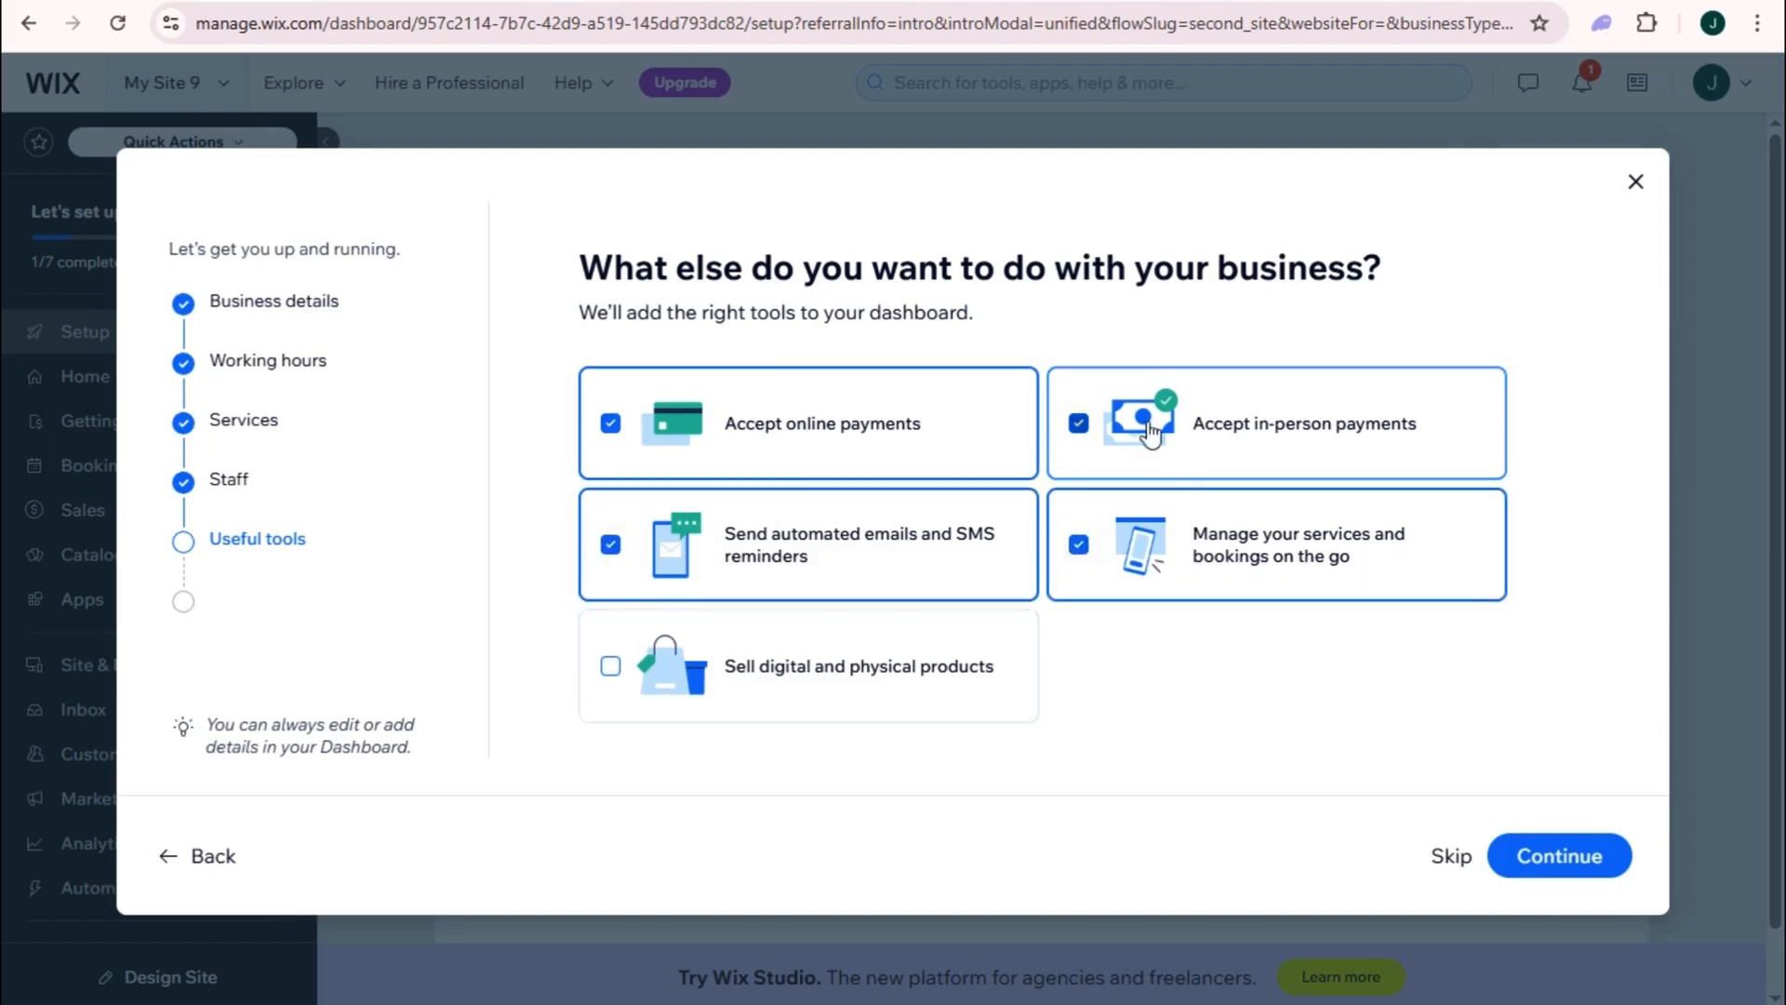
left_click(1548, 864)
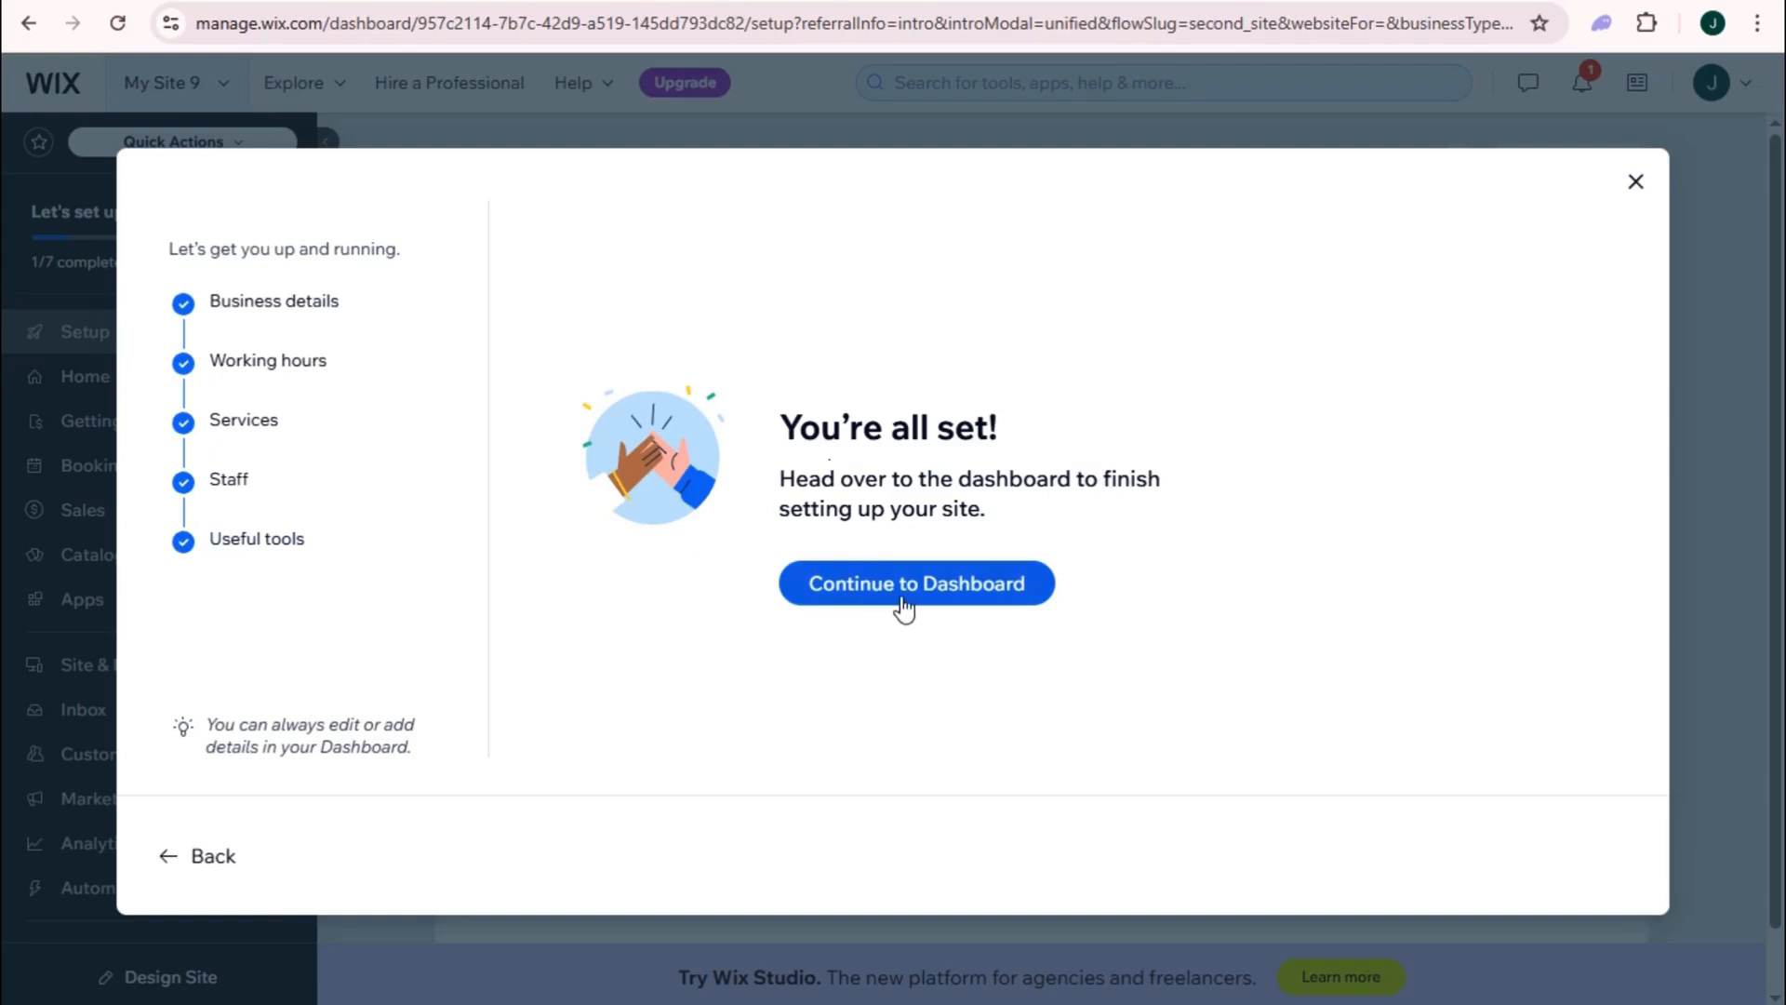
left_click(905, 600)
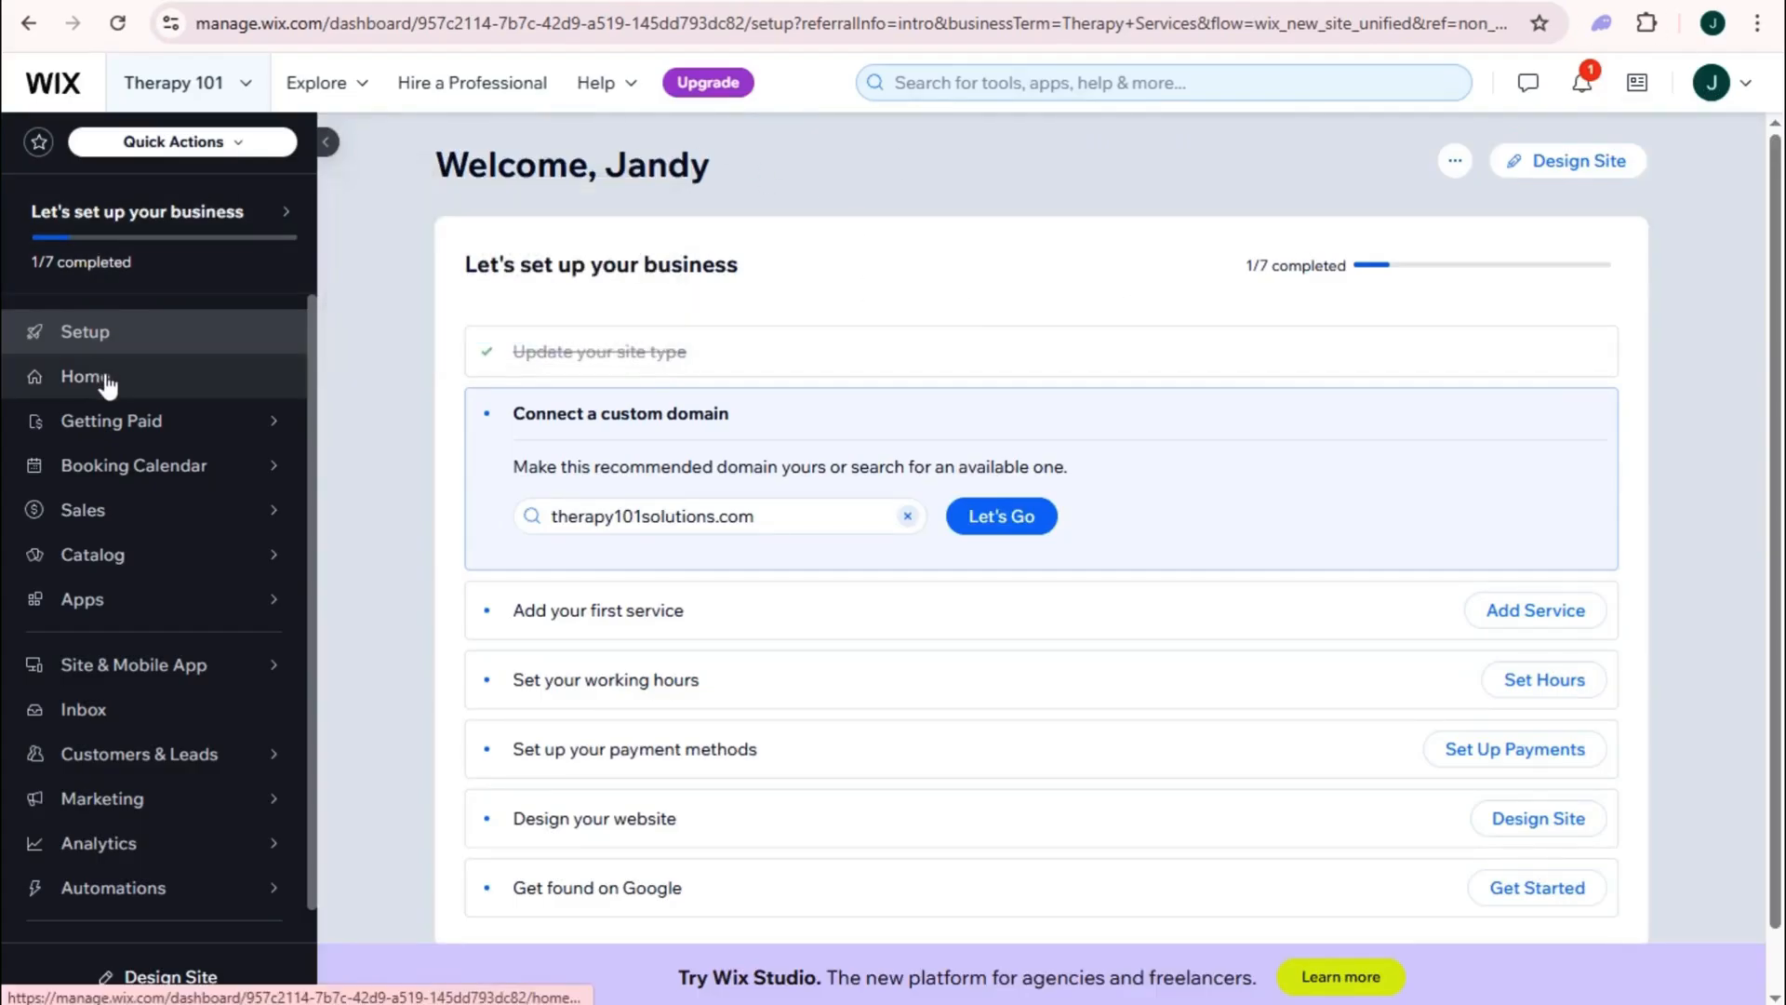
mouse_move(126, 422)
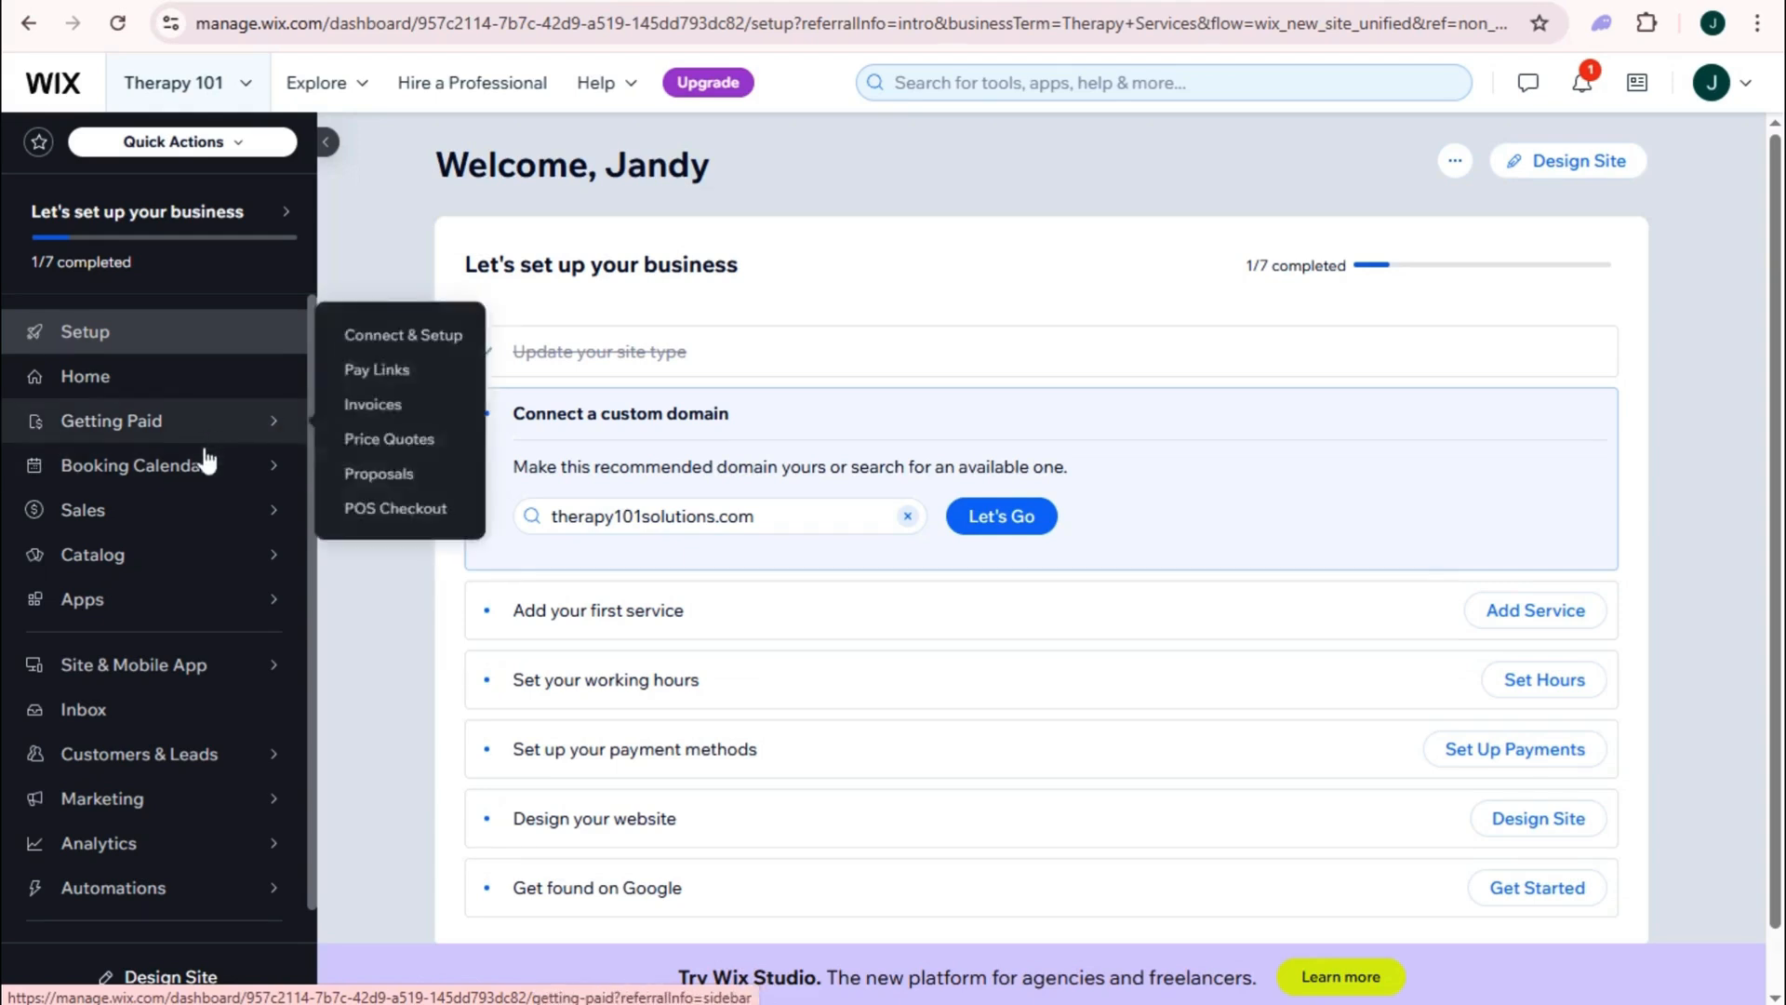
mouse_move(211, 468)
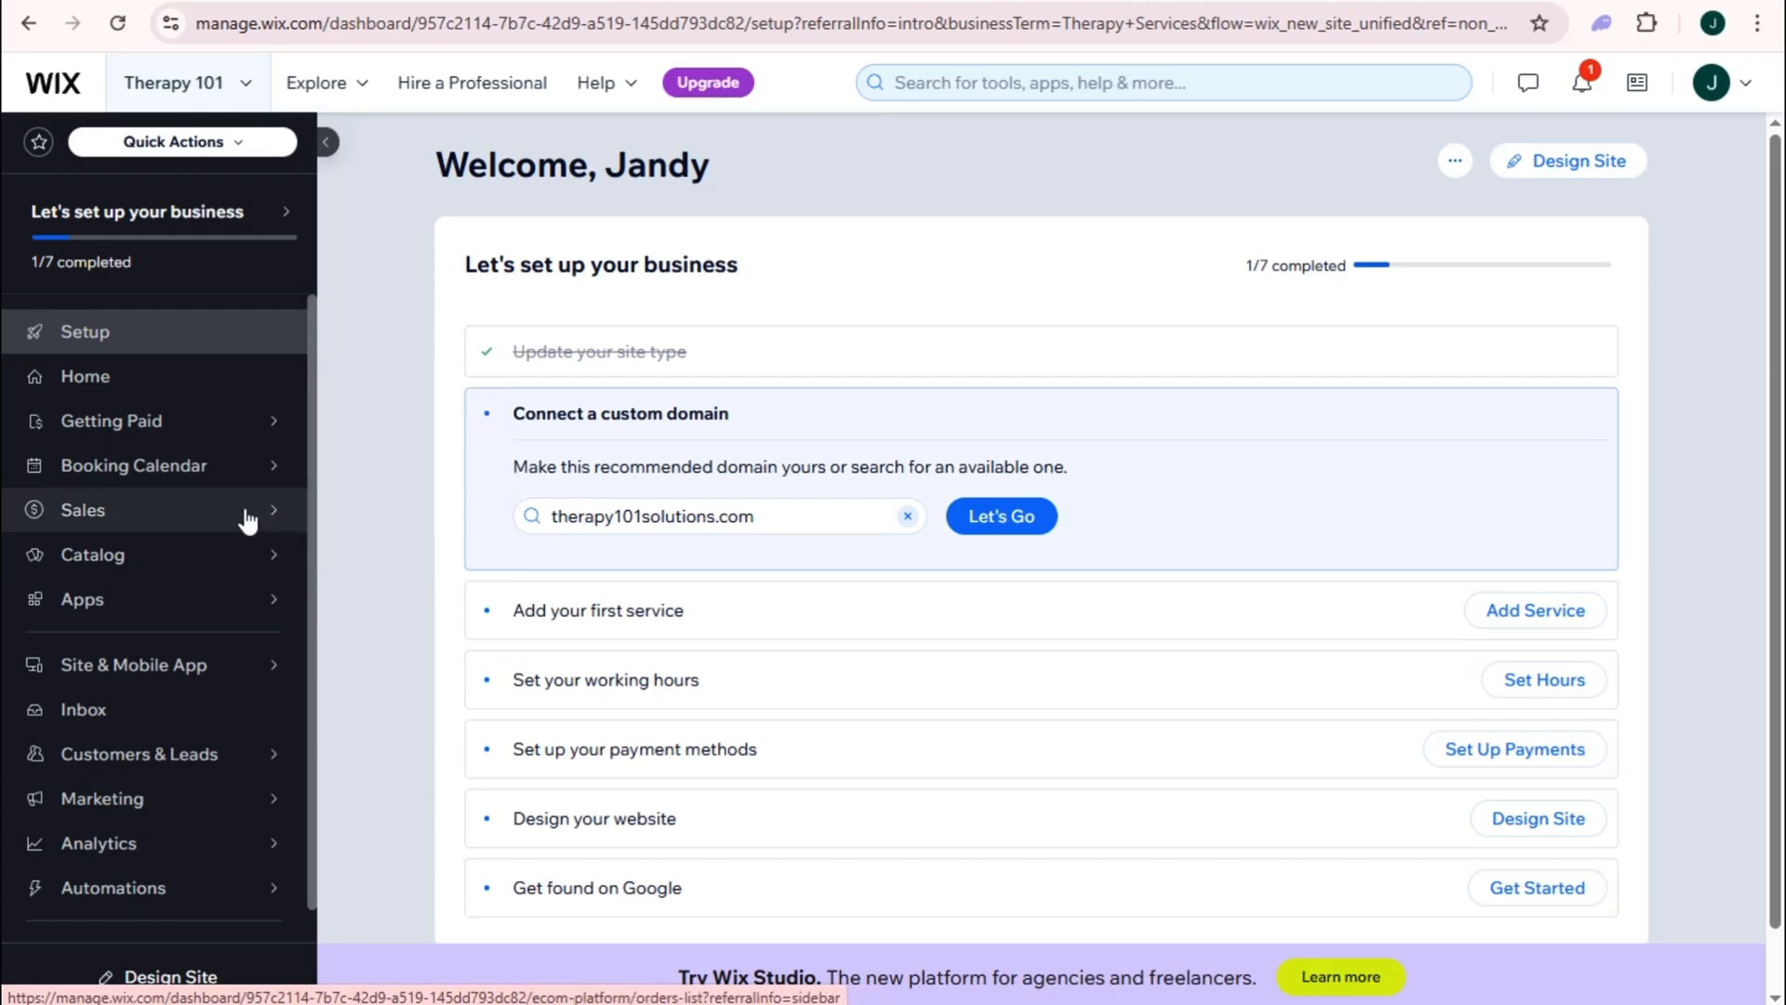
mouse_move(237, 518)
mouse_move(238, 554)
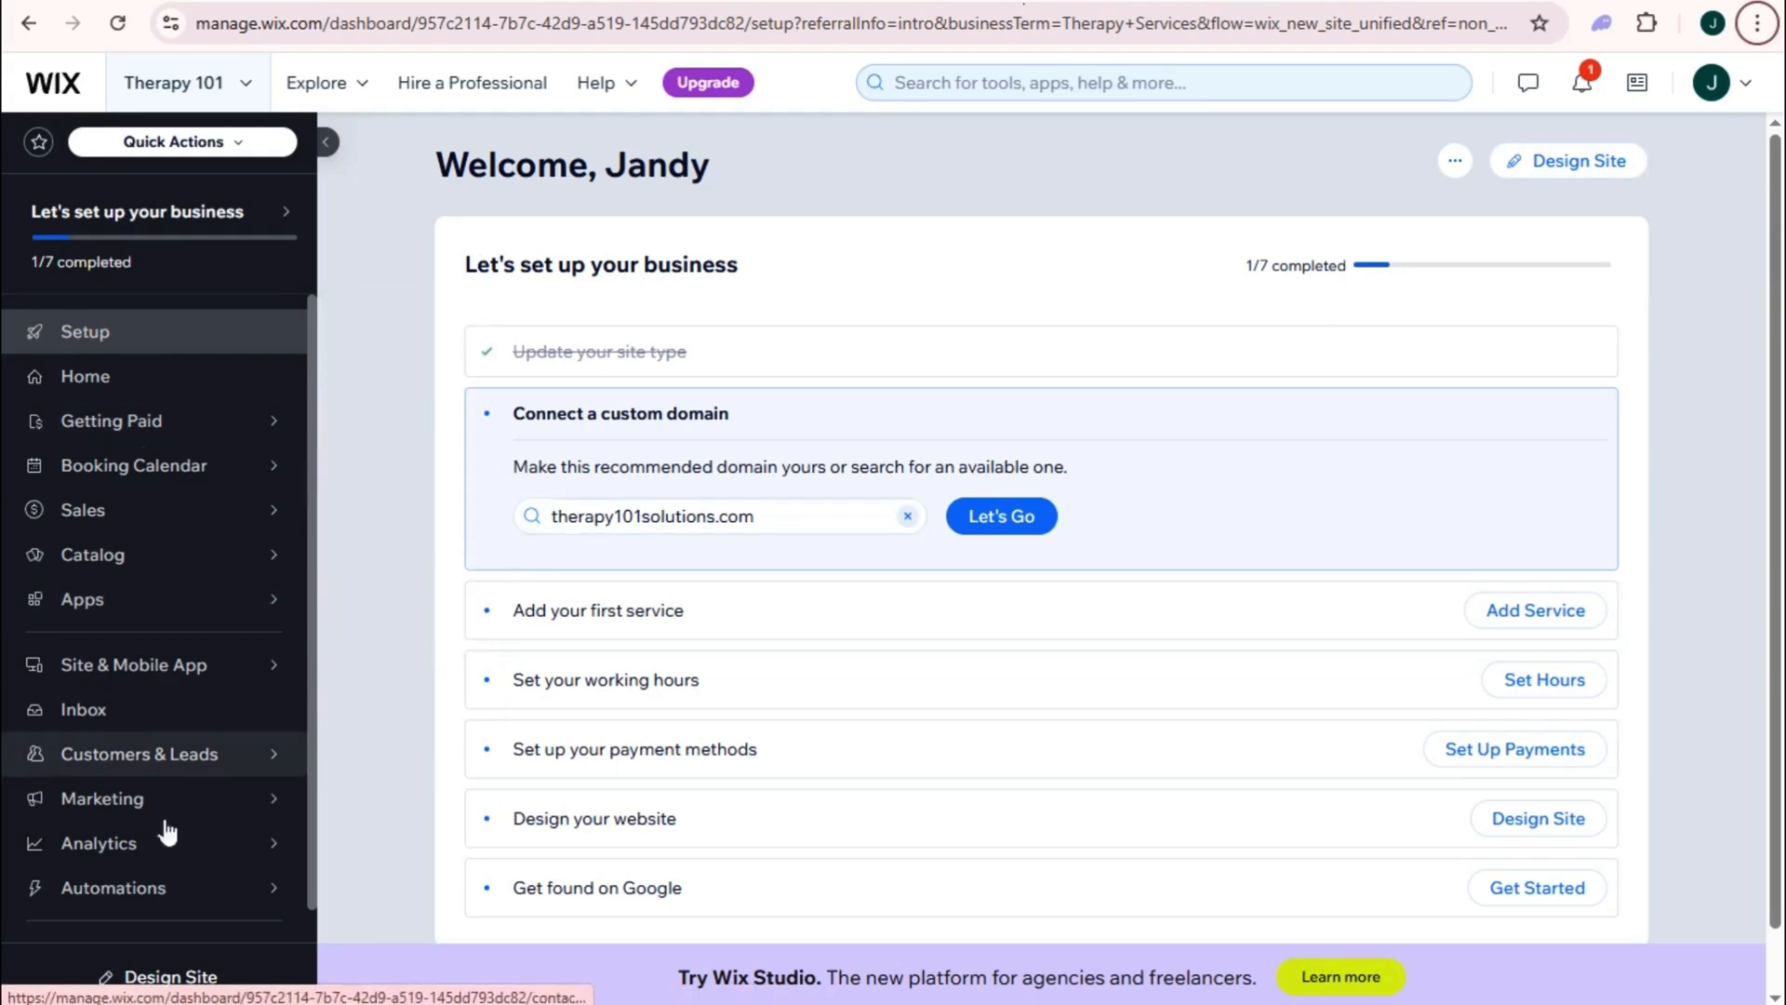
- Start designing the site from a template, open the Therapist (Soft) template for editing and dismiss the AI content form
left_click(1558, 182)
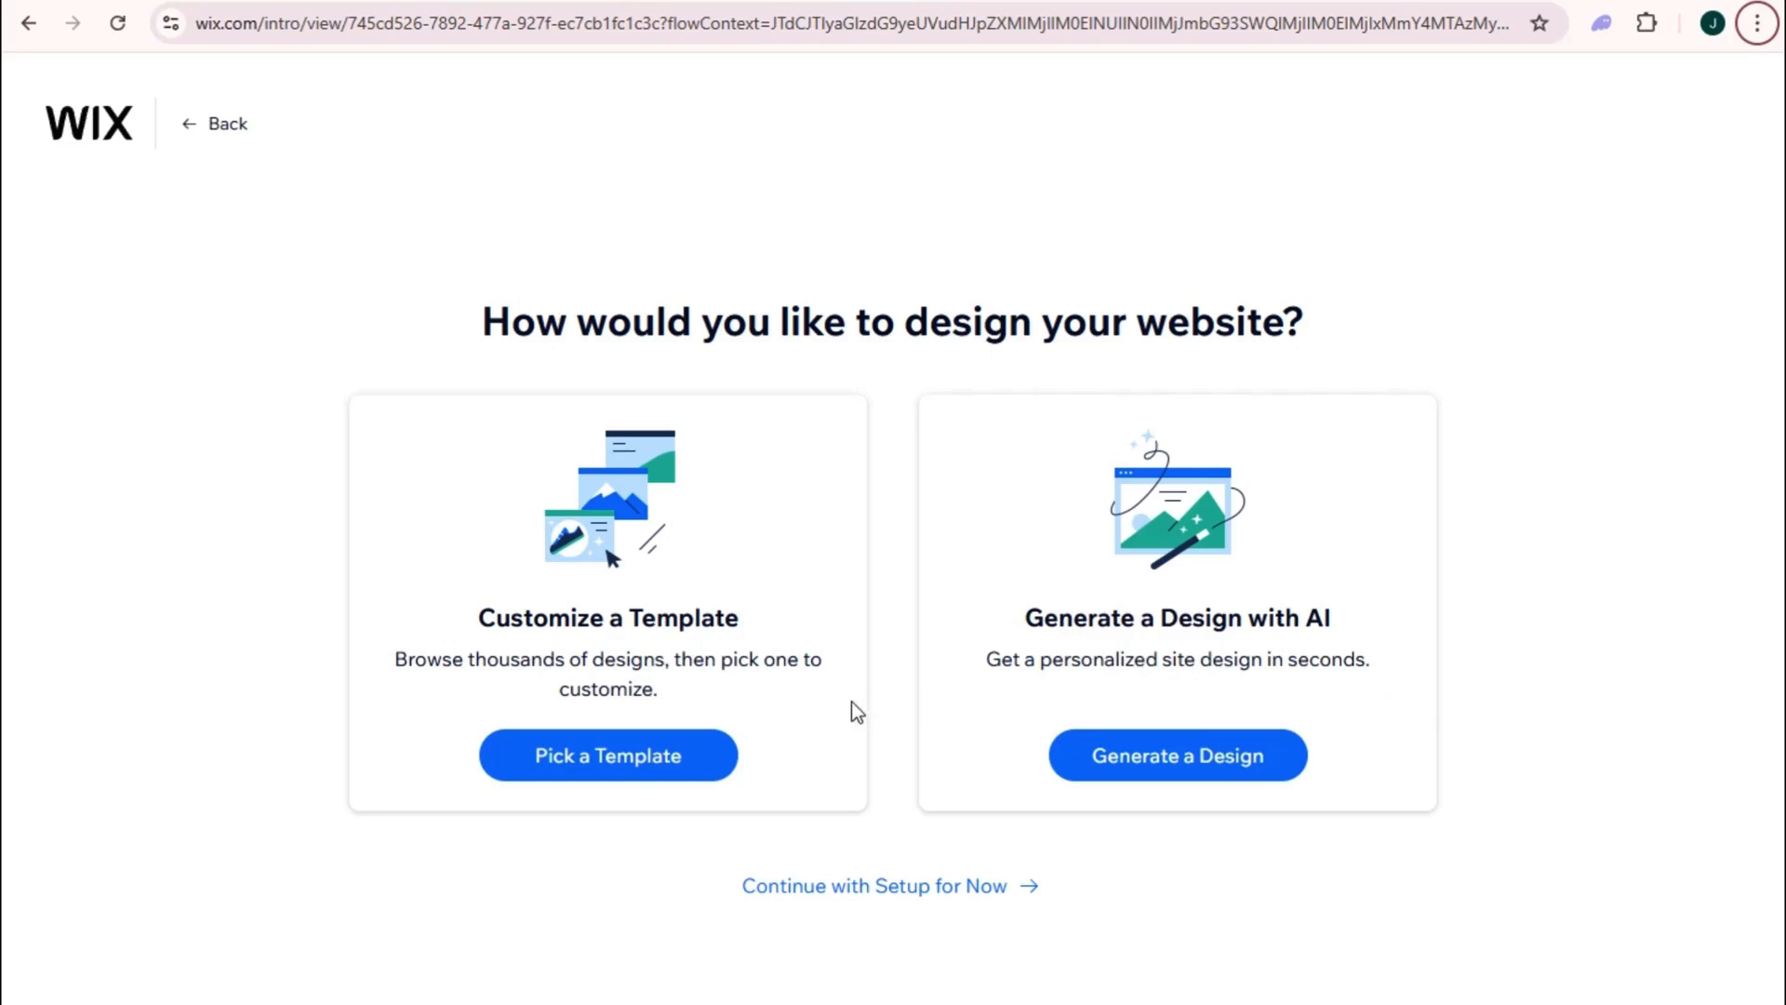
left_click(577, 765)
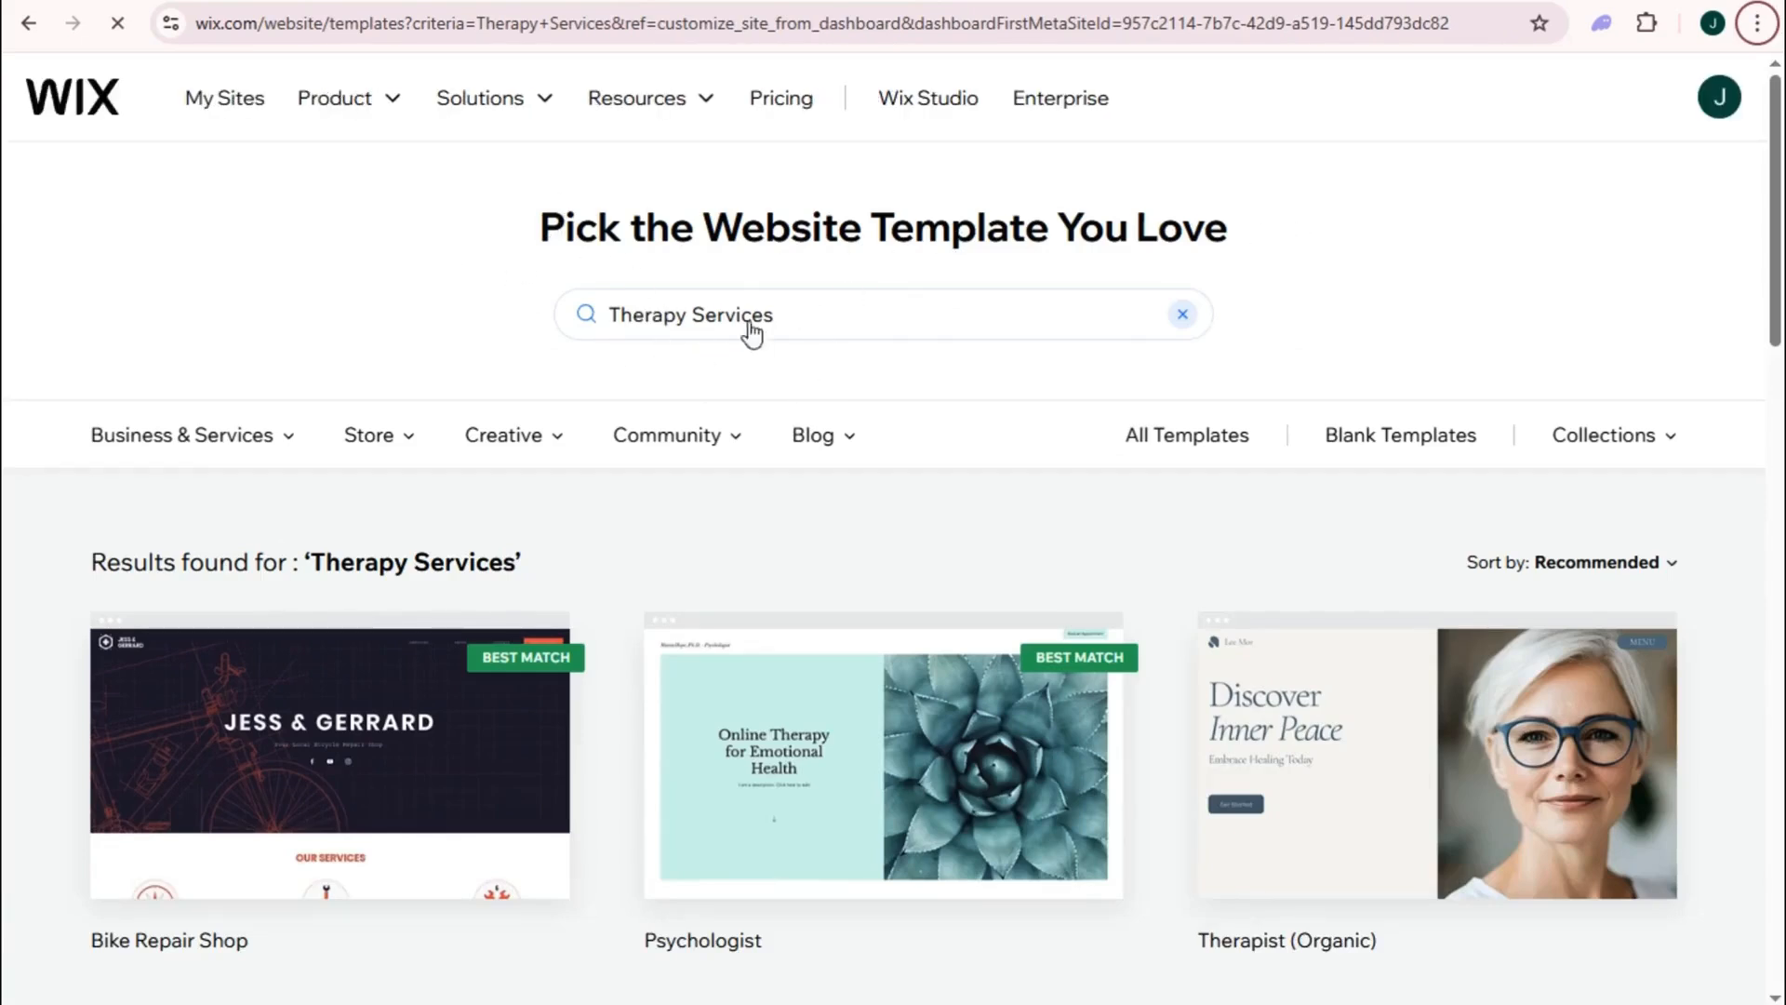
scroll(494, 642, "down", 3)
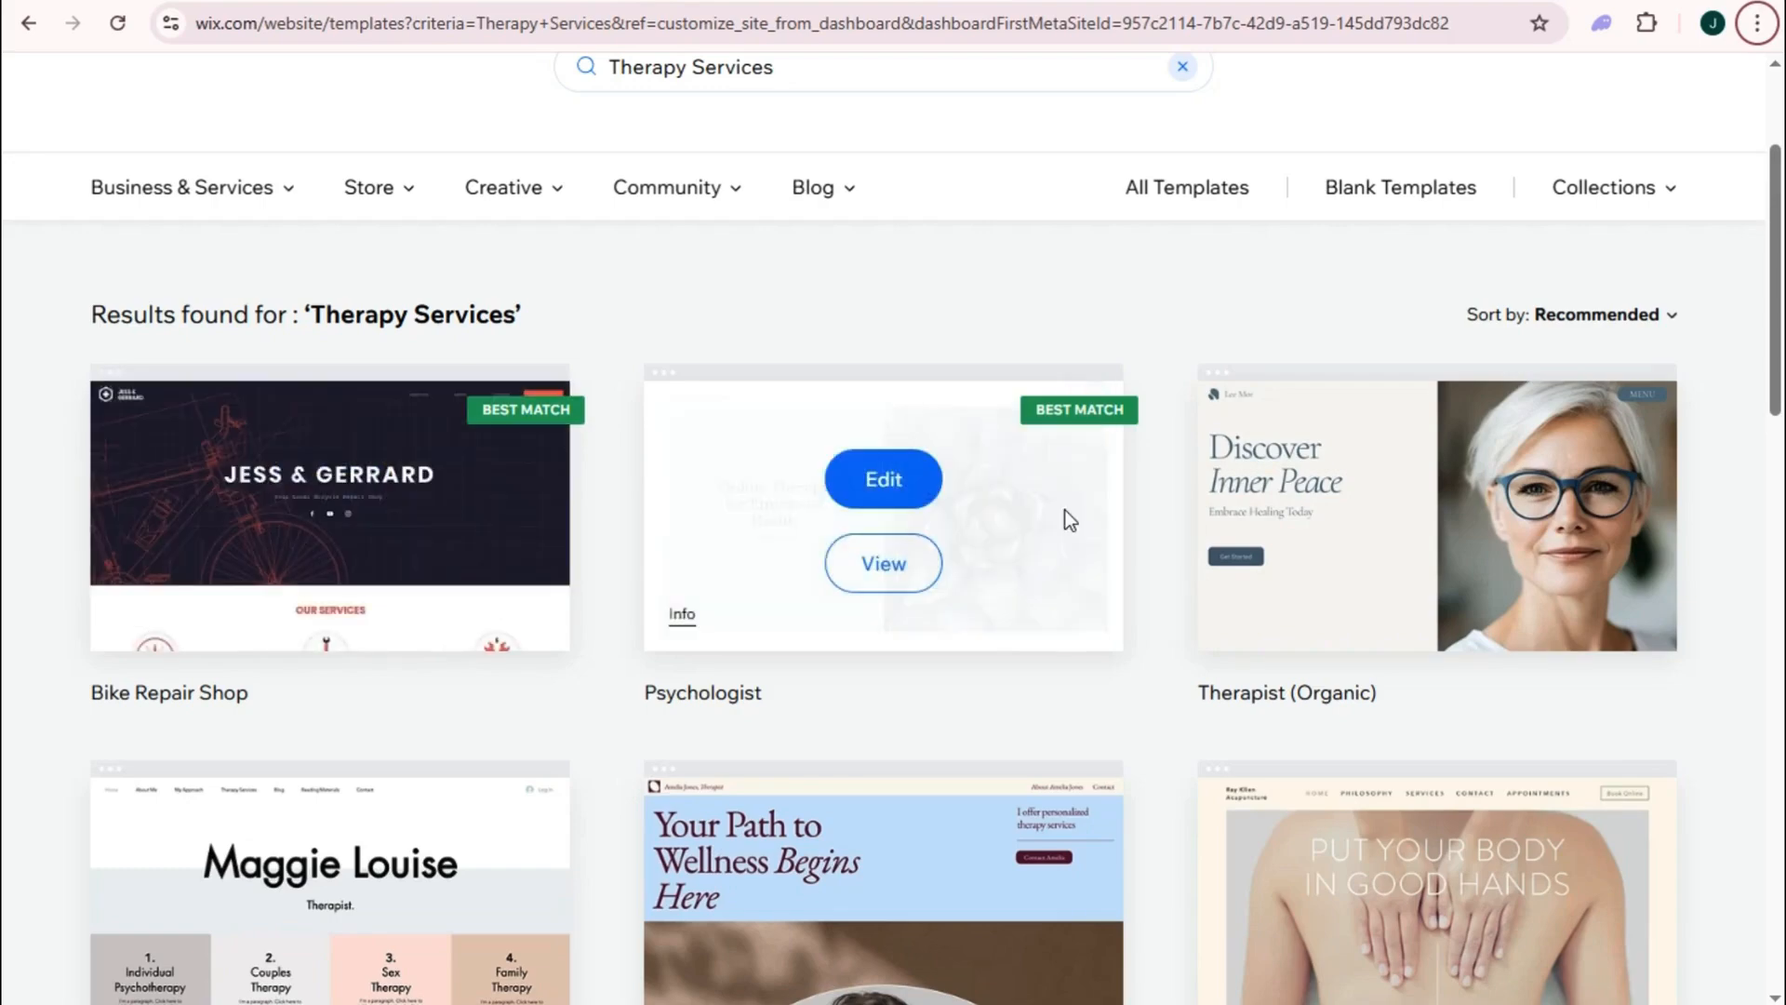
scroll(1327, 569, "down", 6)
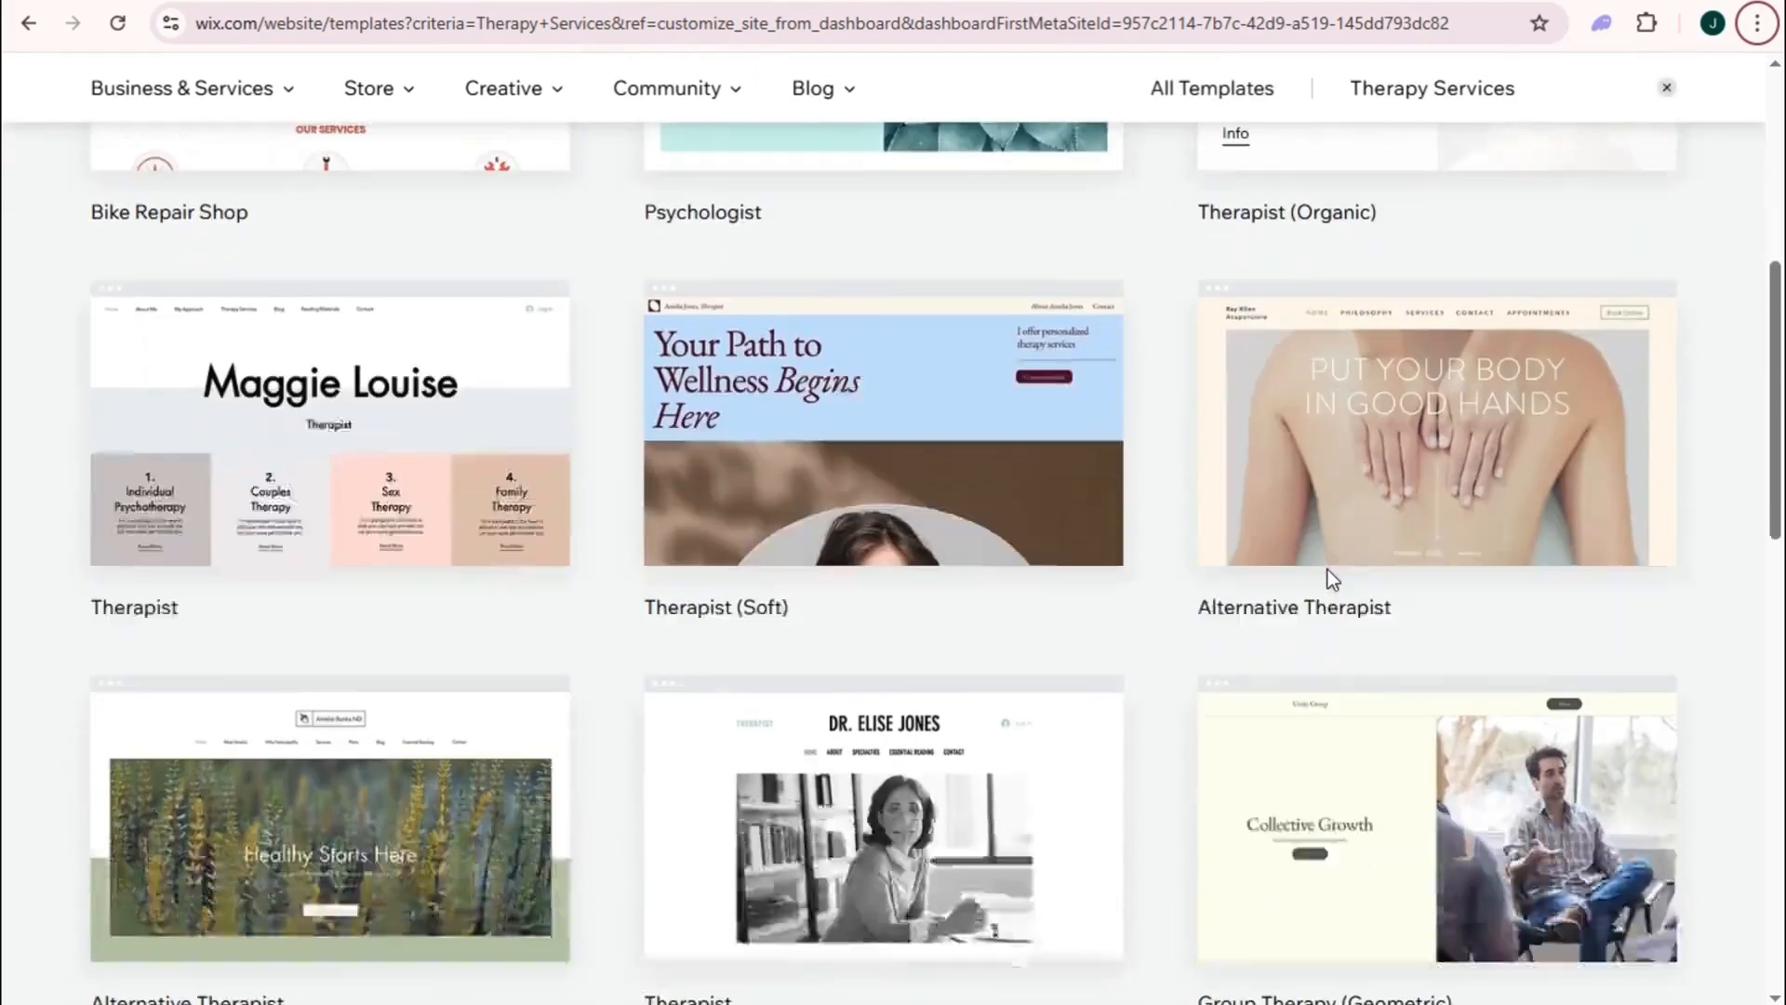
scroll(1327, 570, "up", 5)
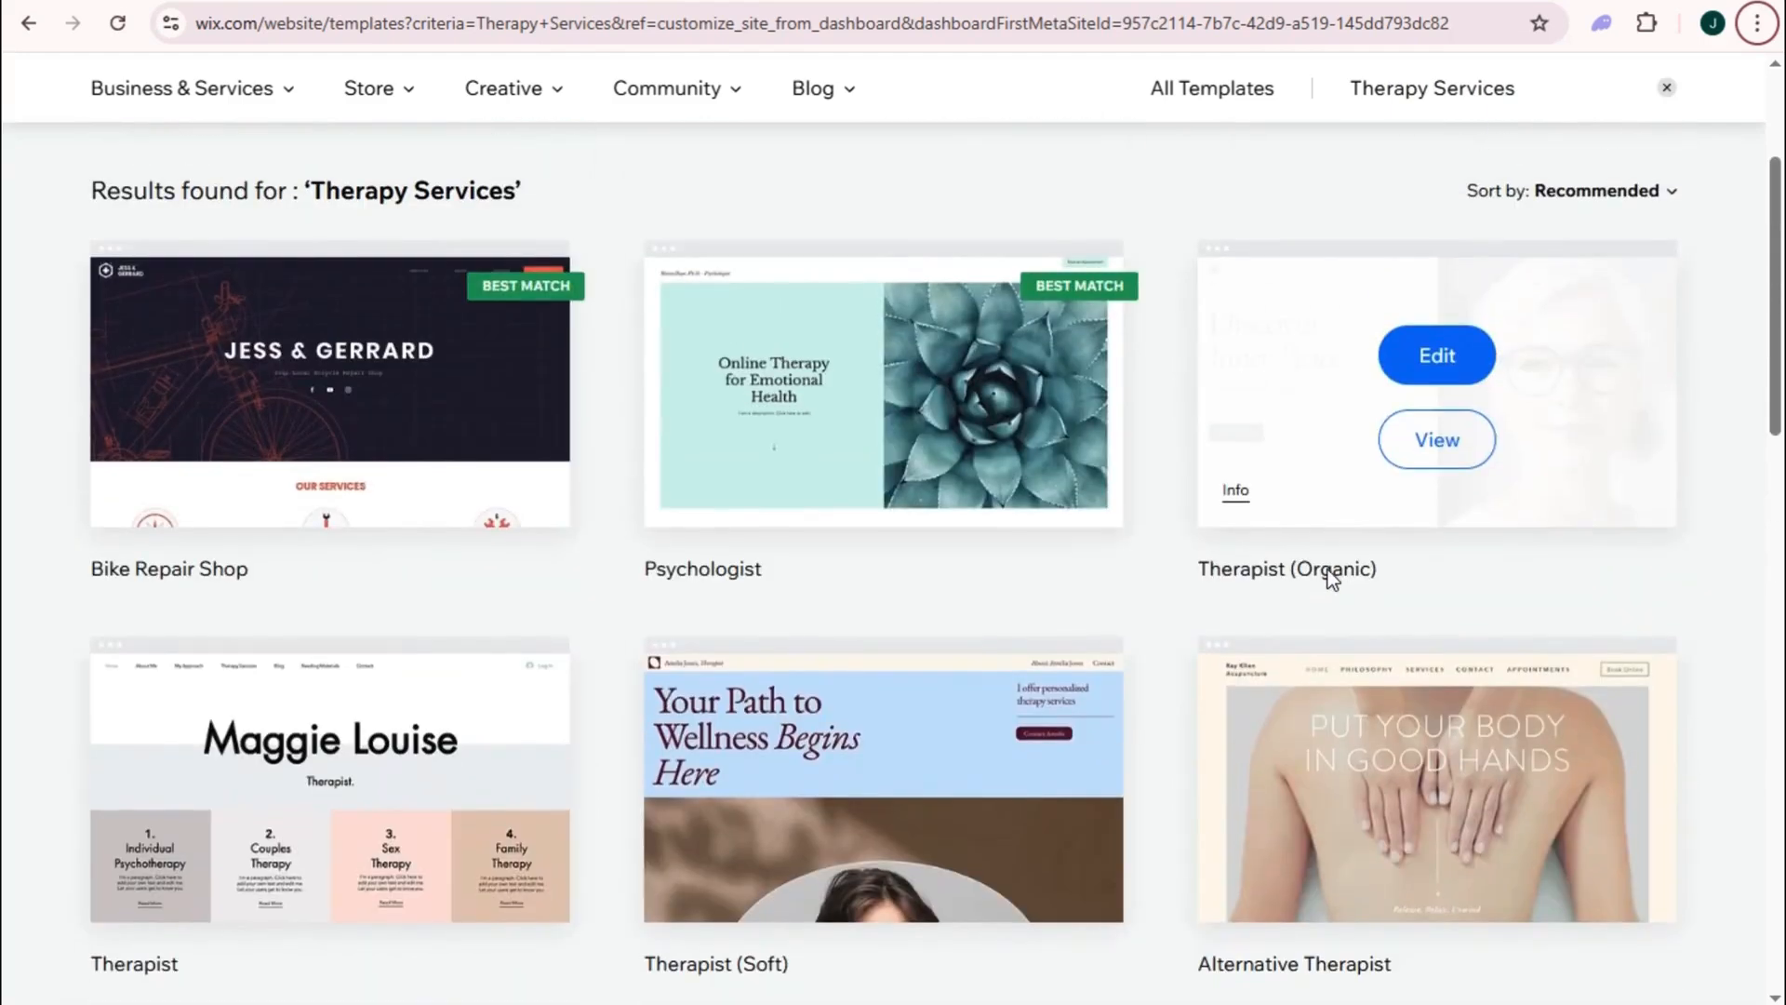
scroll(1327, 569, "down", 1)
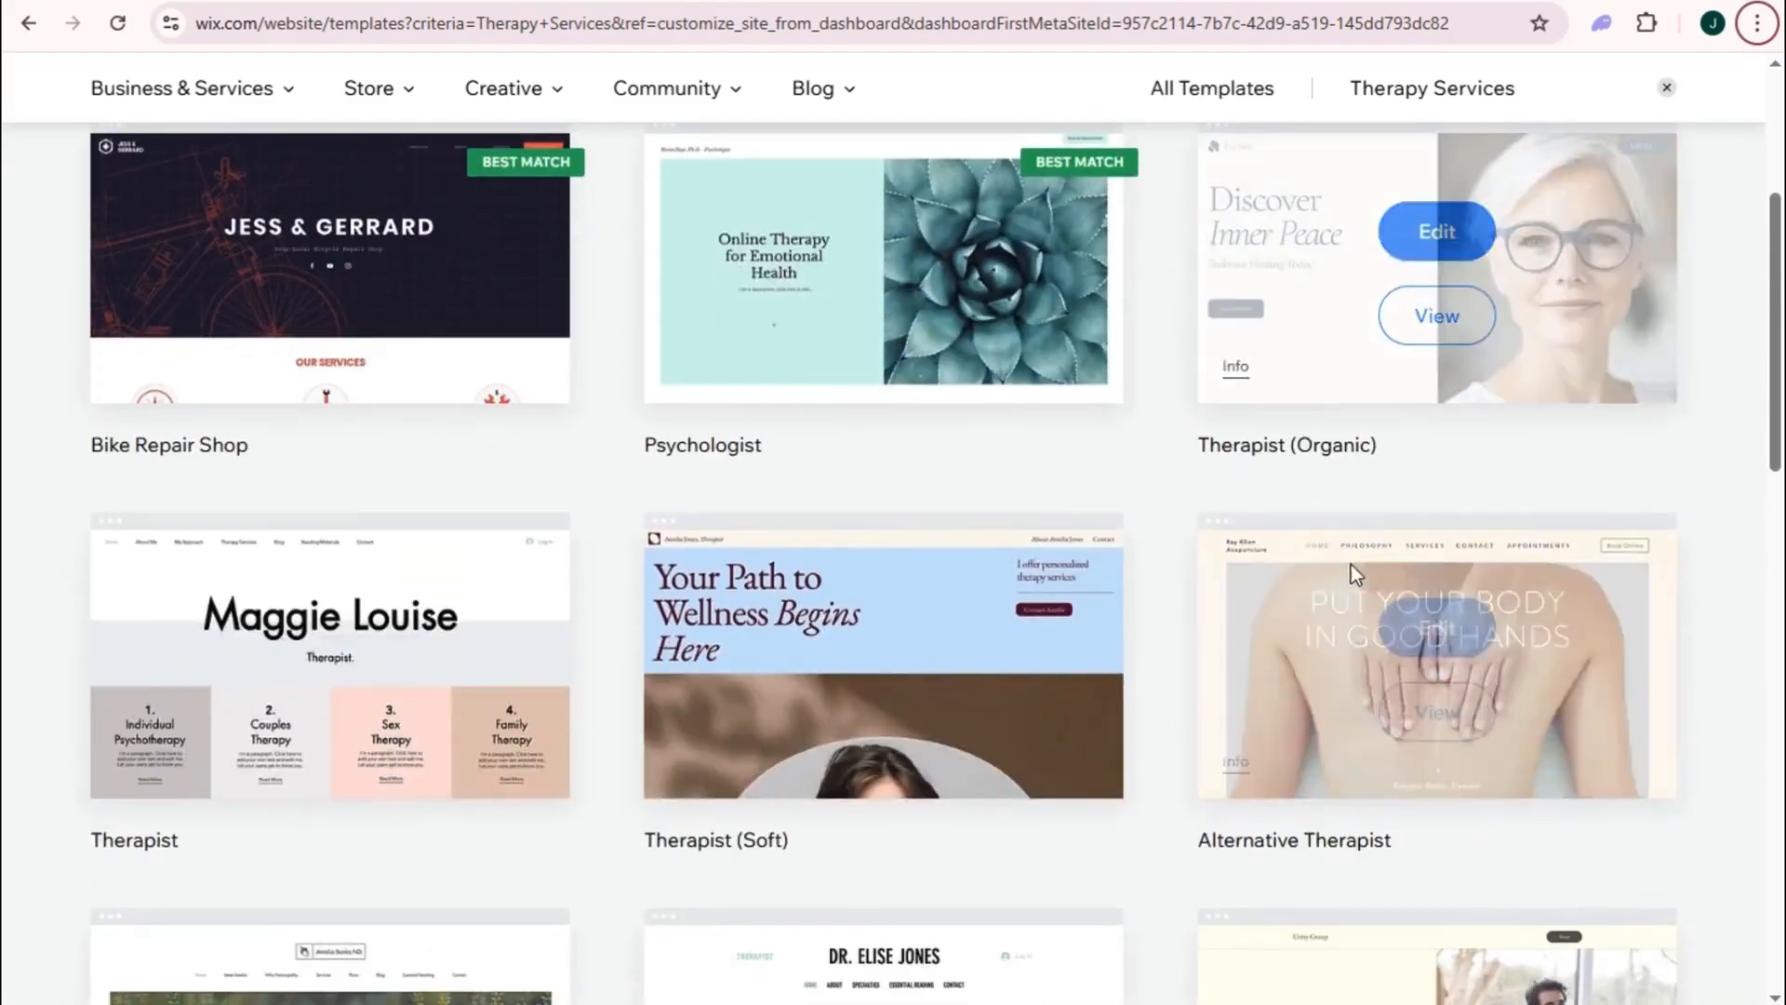
scroll(1337, 691, "down", 1)
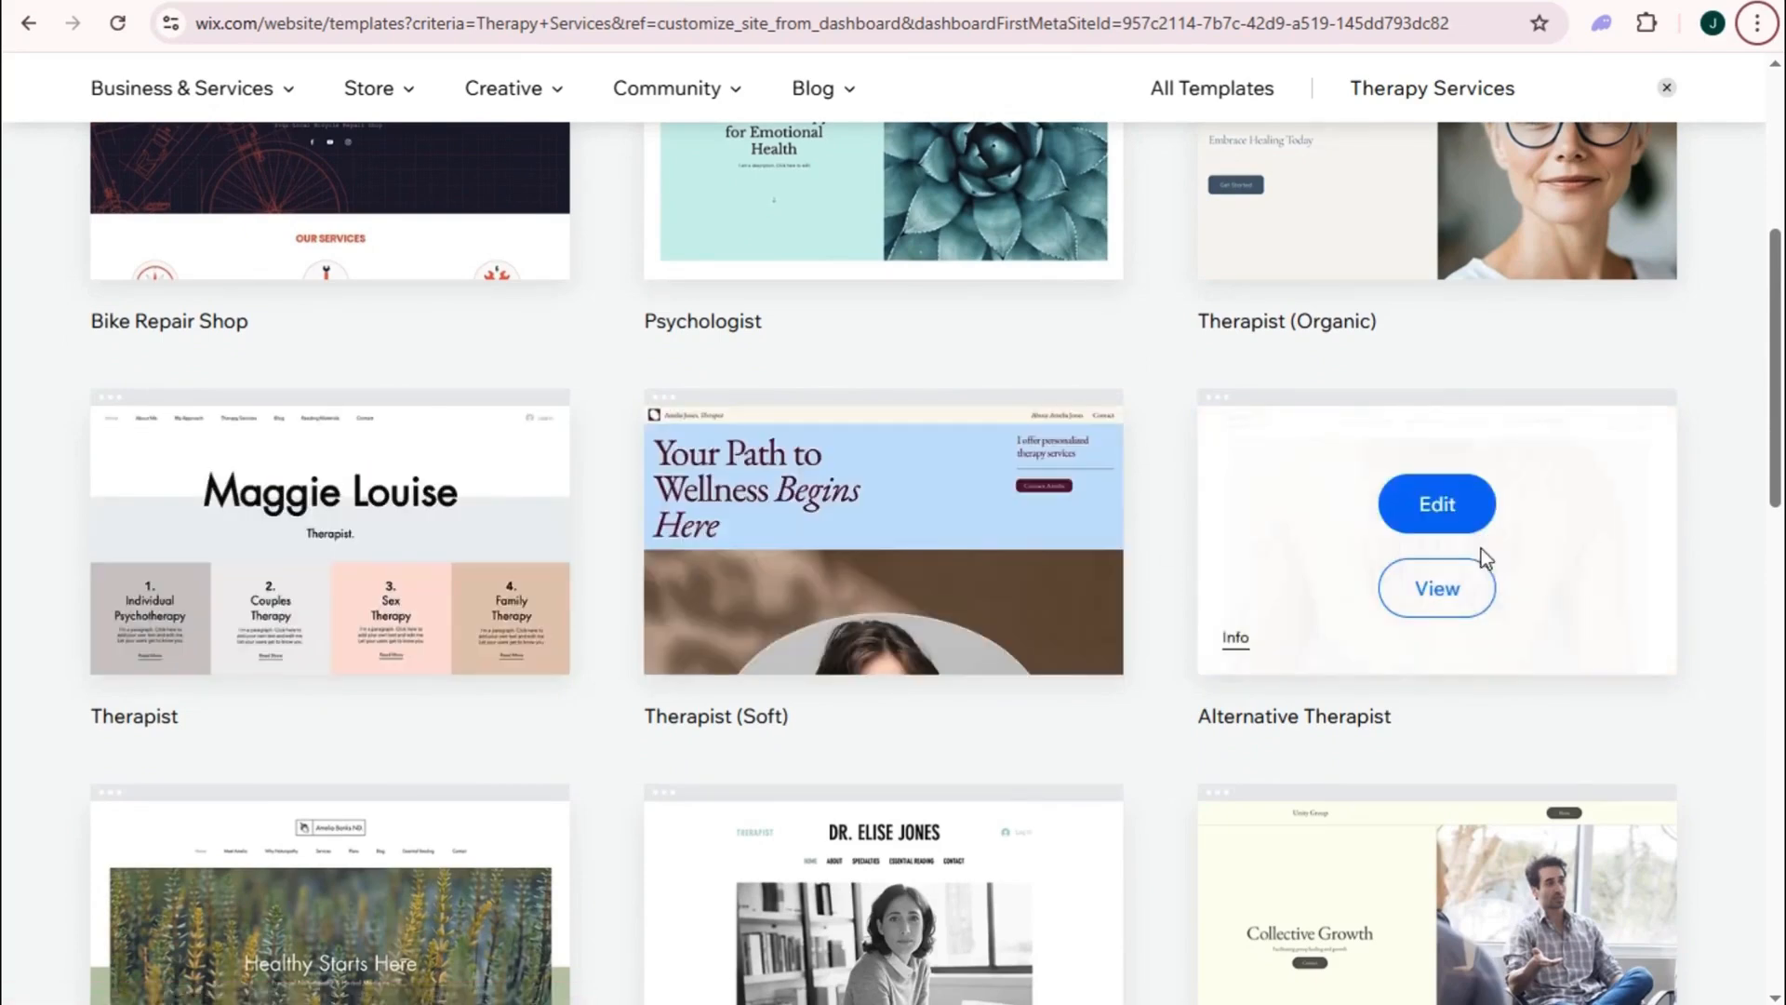
left_click(895, 500)
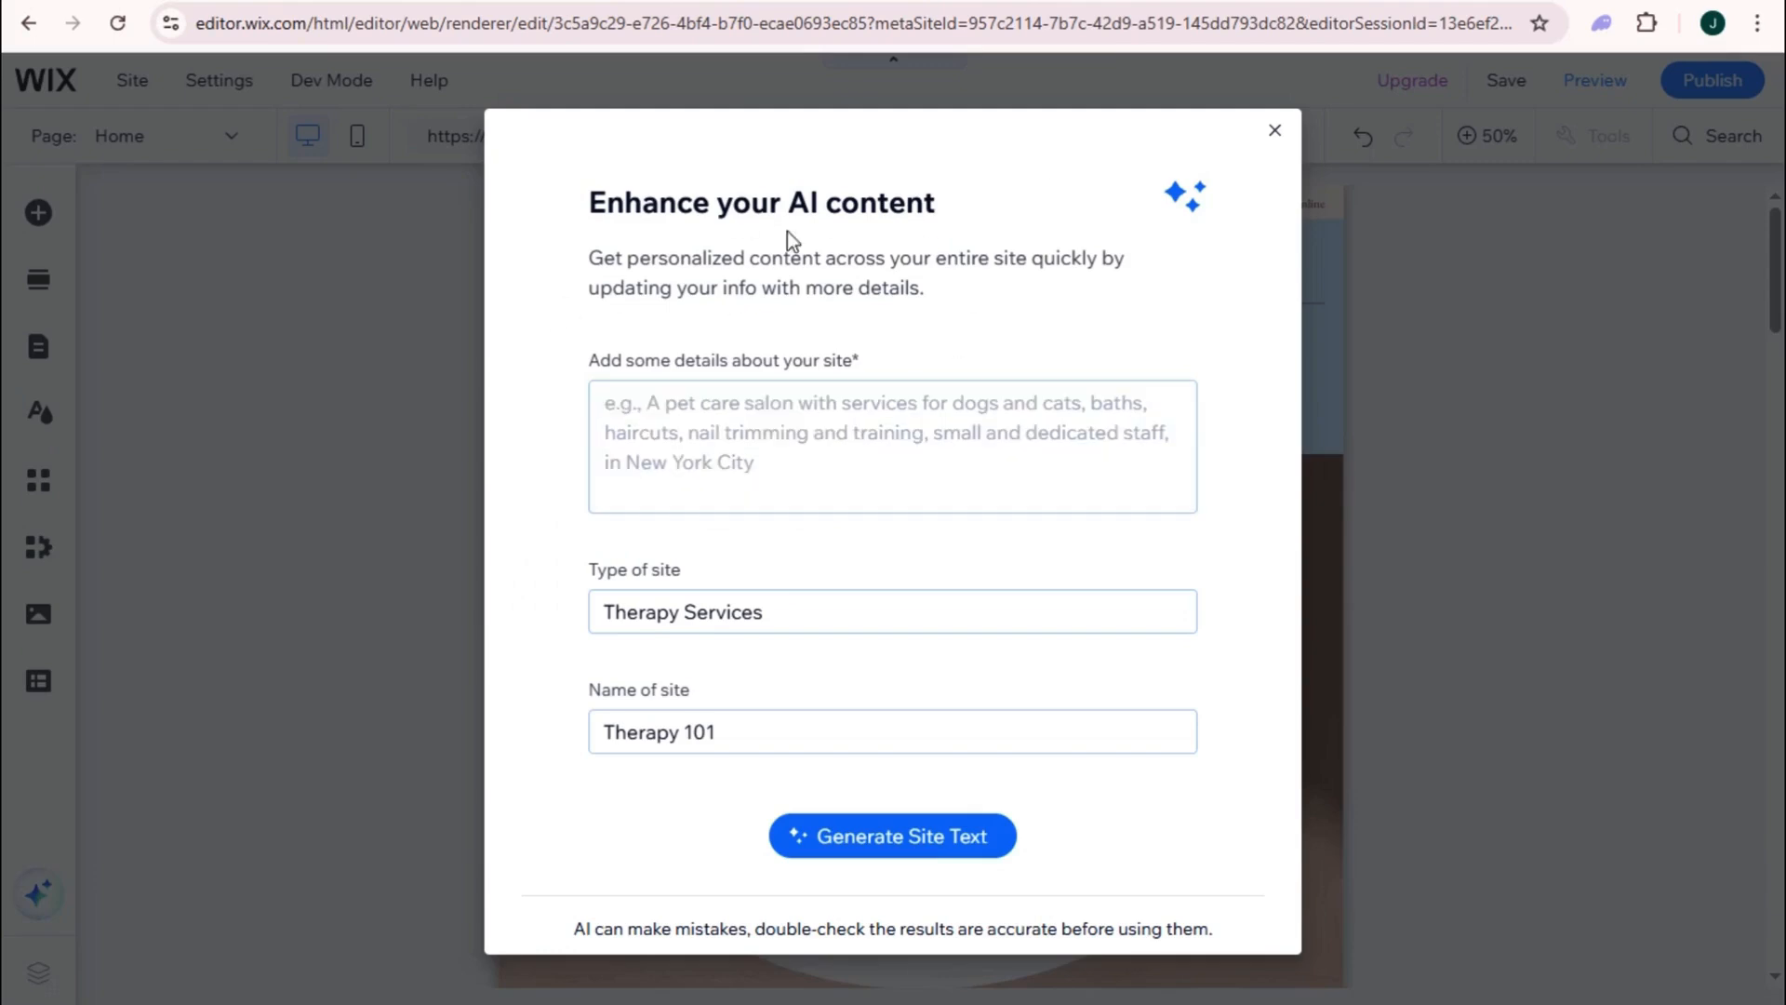
left_click(1273, 131)
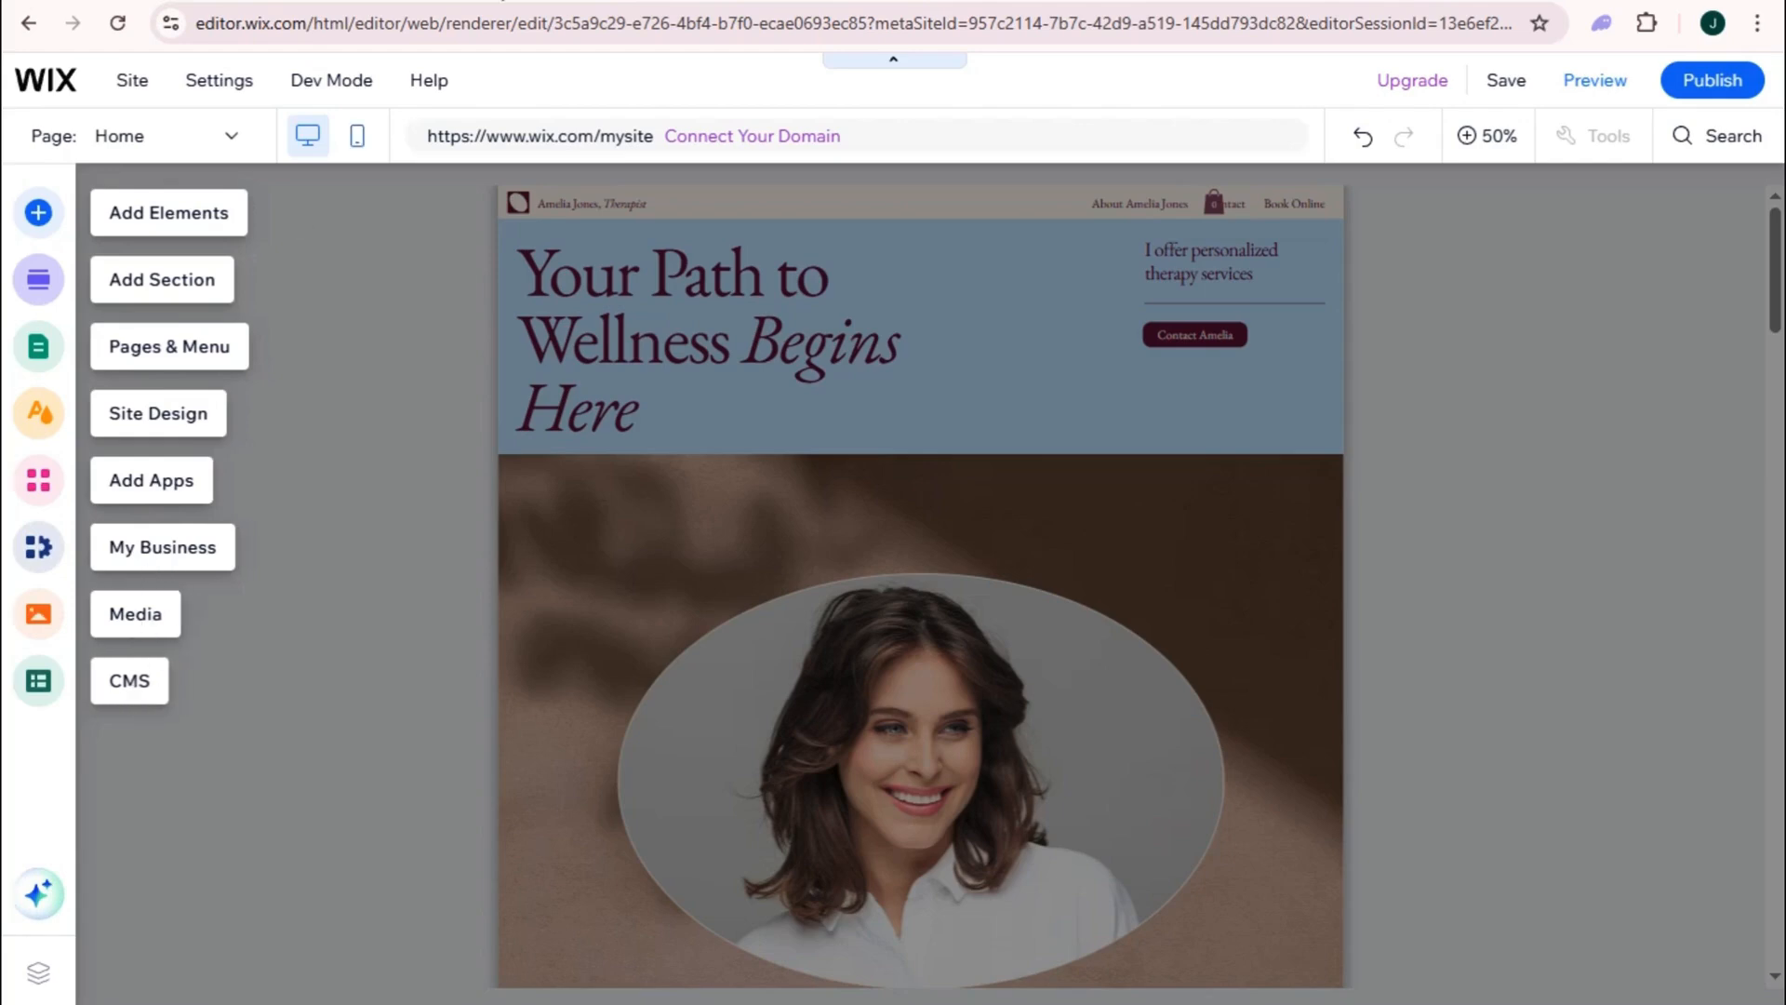
- Add a Slider (arrows) gallery to the Home page
left_click(147, 213)
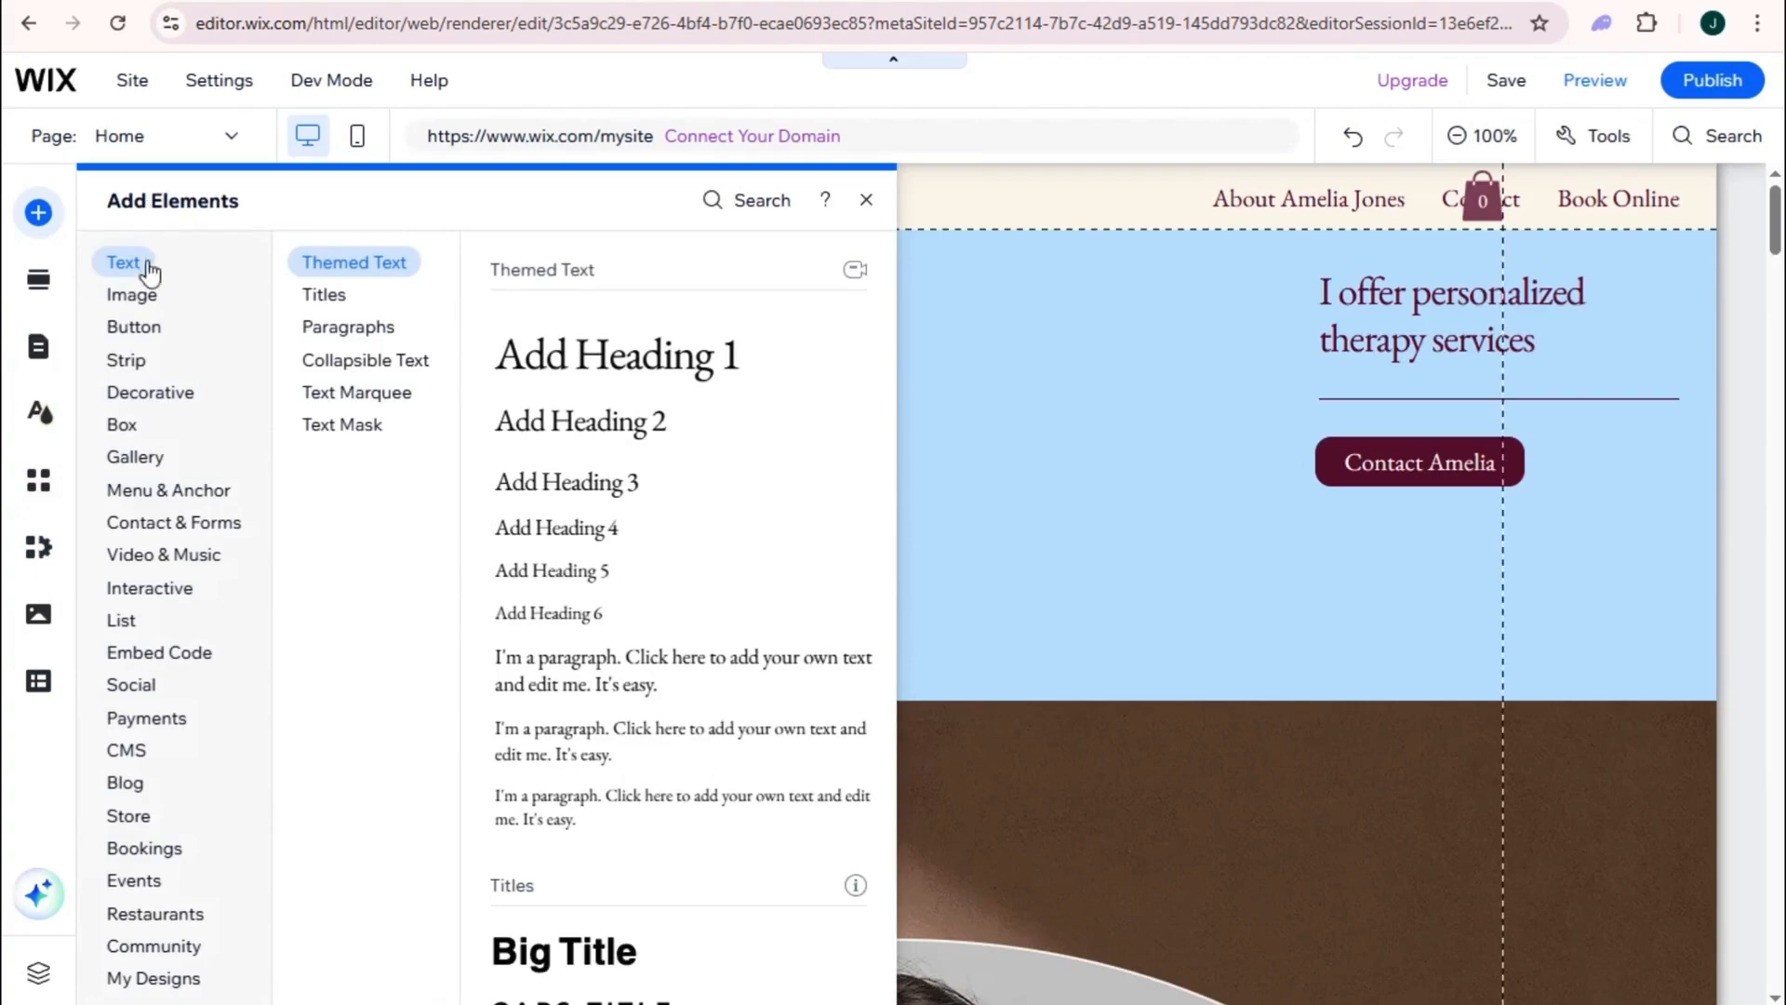
left_click(144, 302)
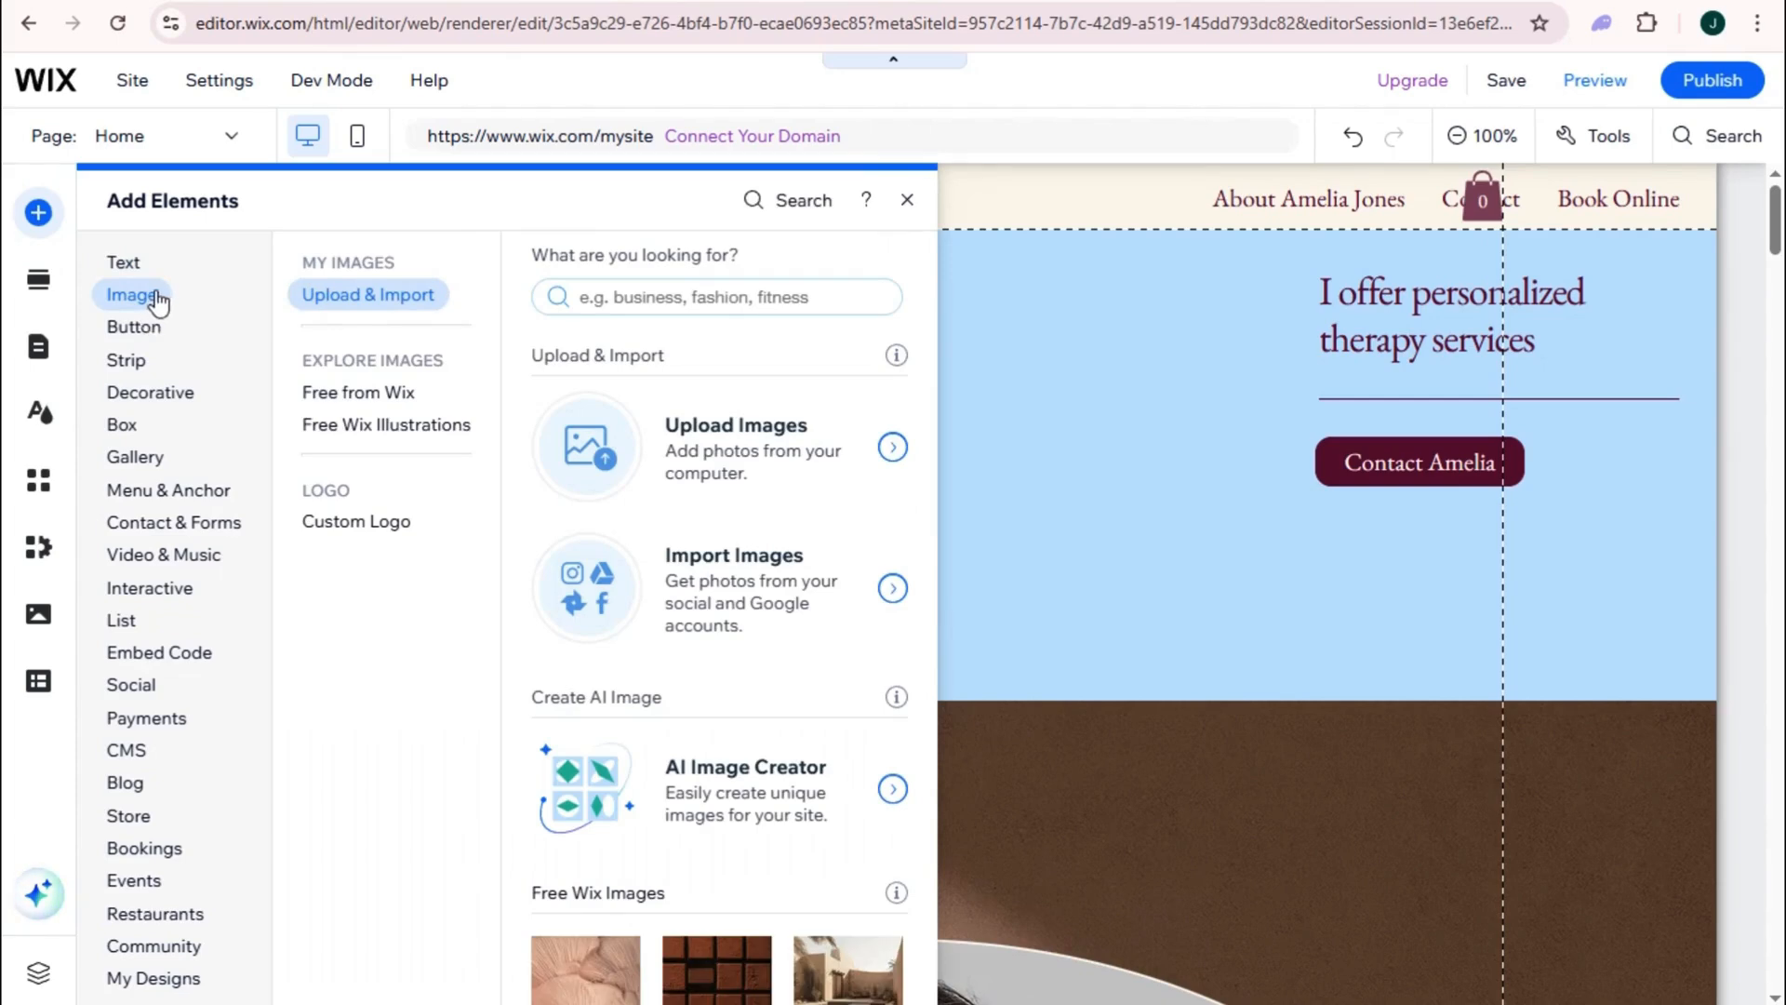
mouse_move(154, 360)
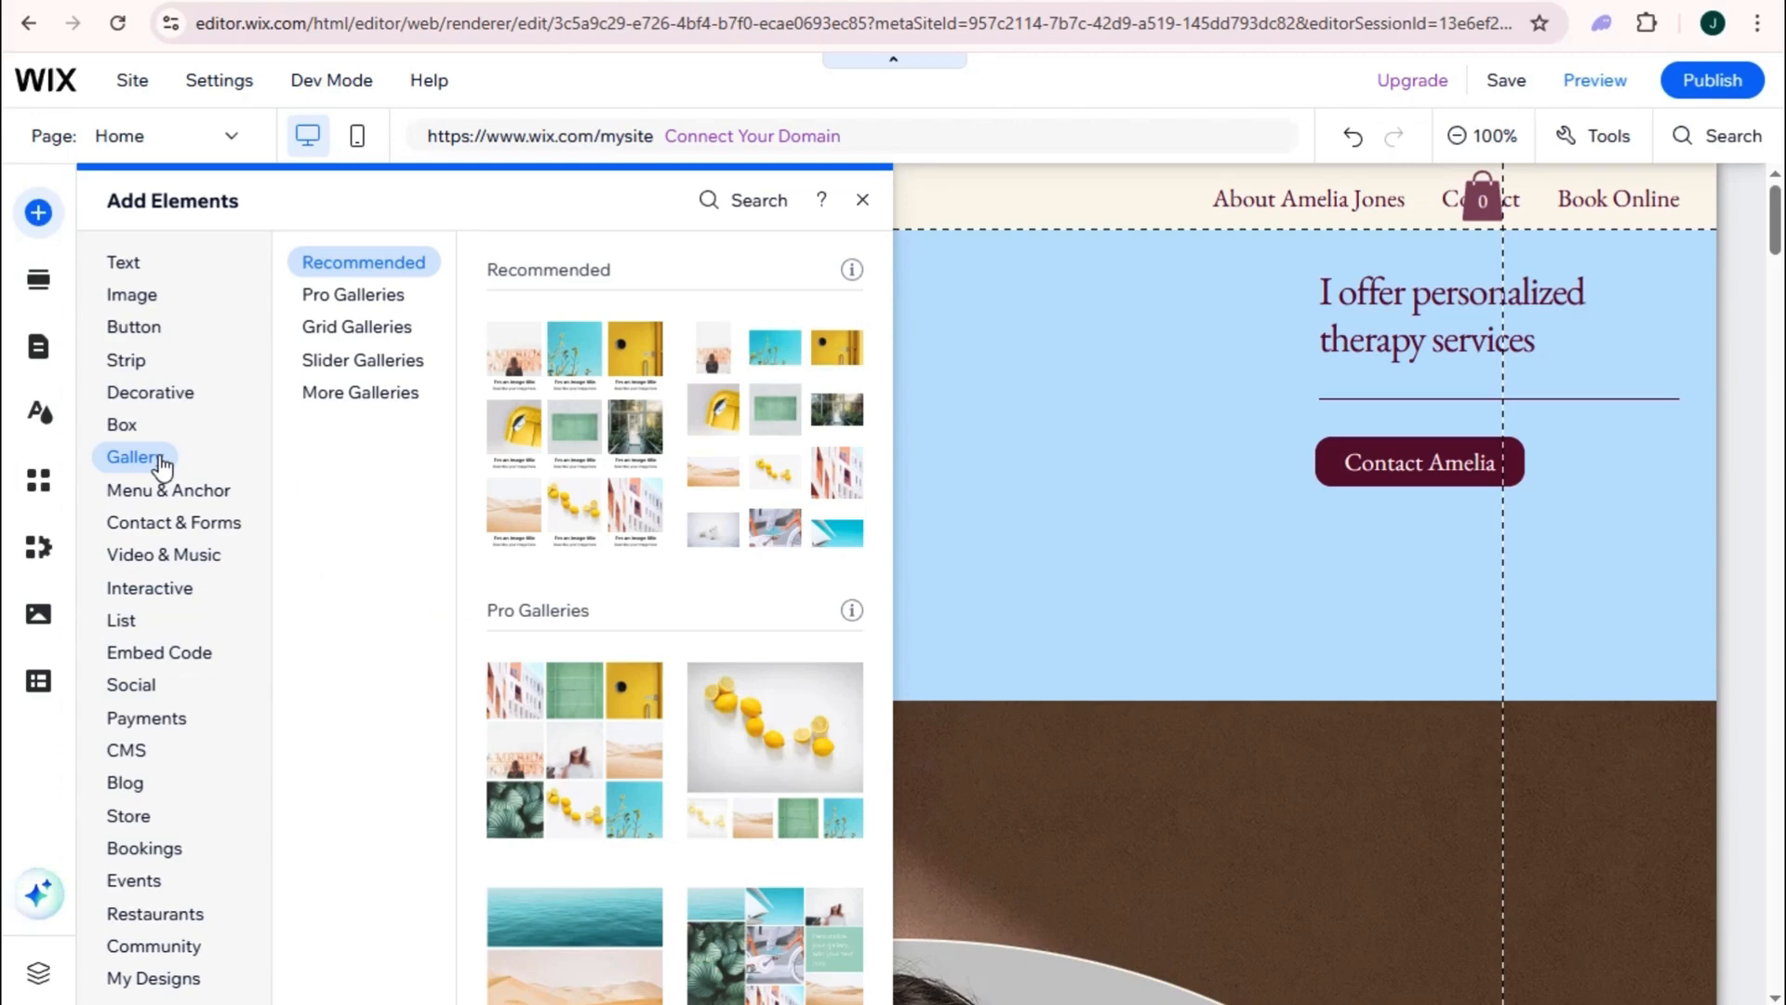
left_click(361, 331)
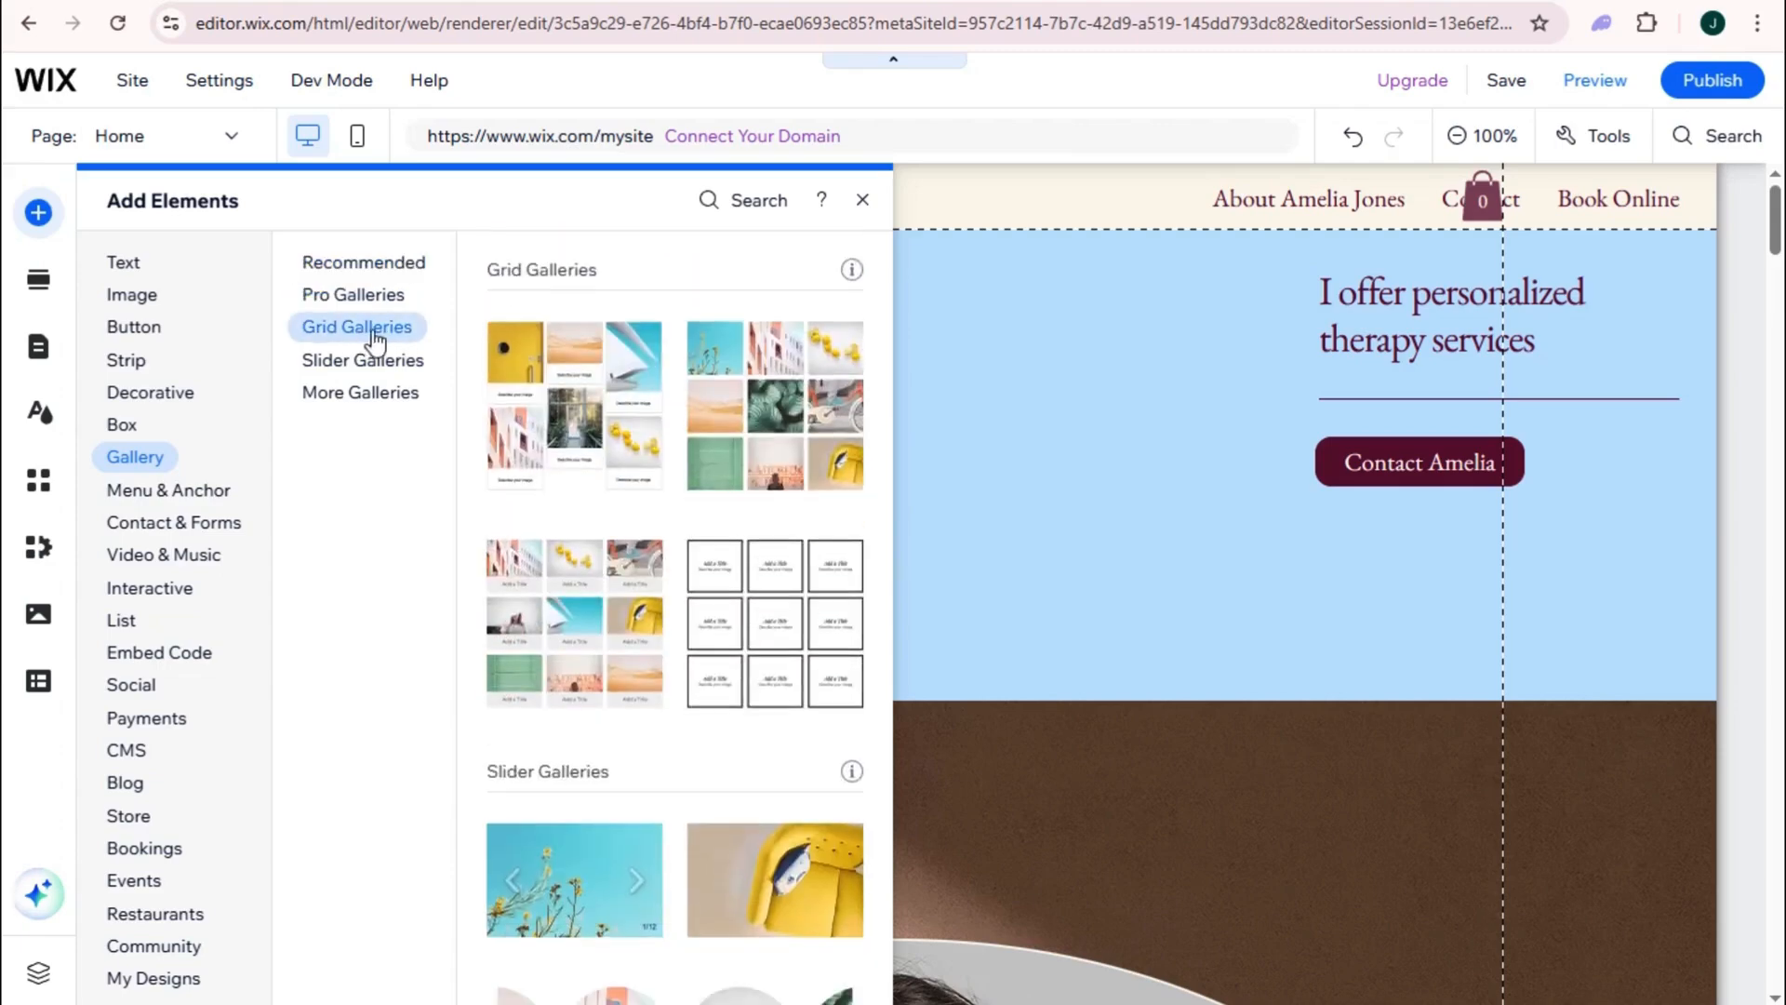
left_click(362, 369)
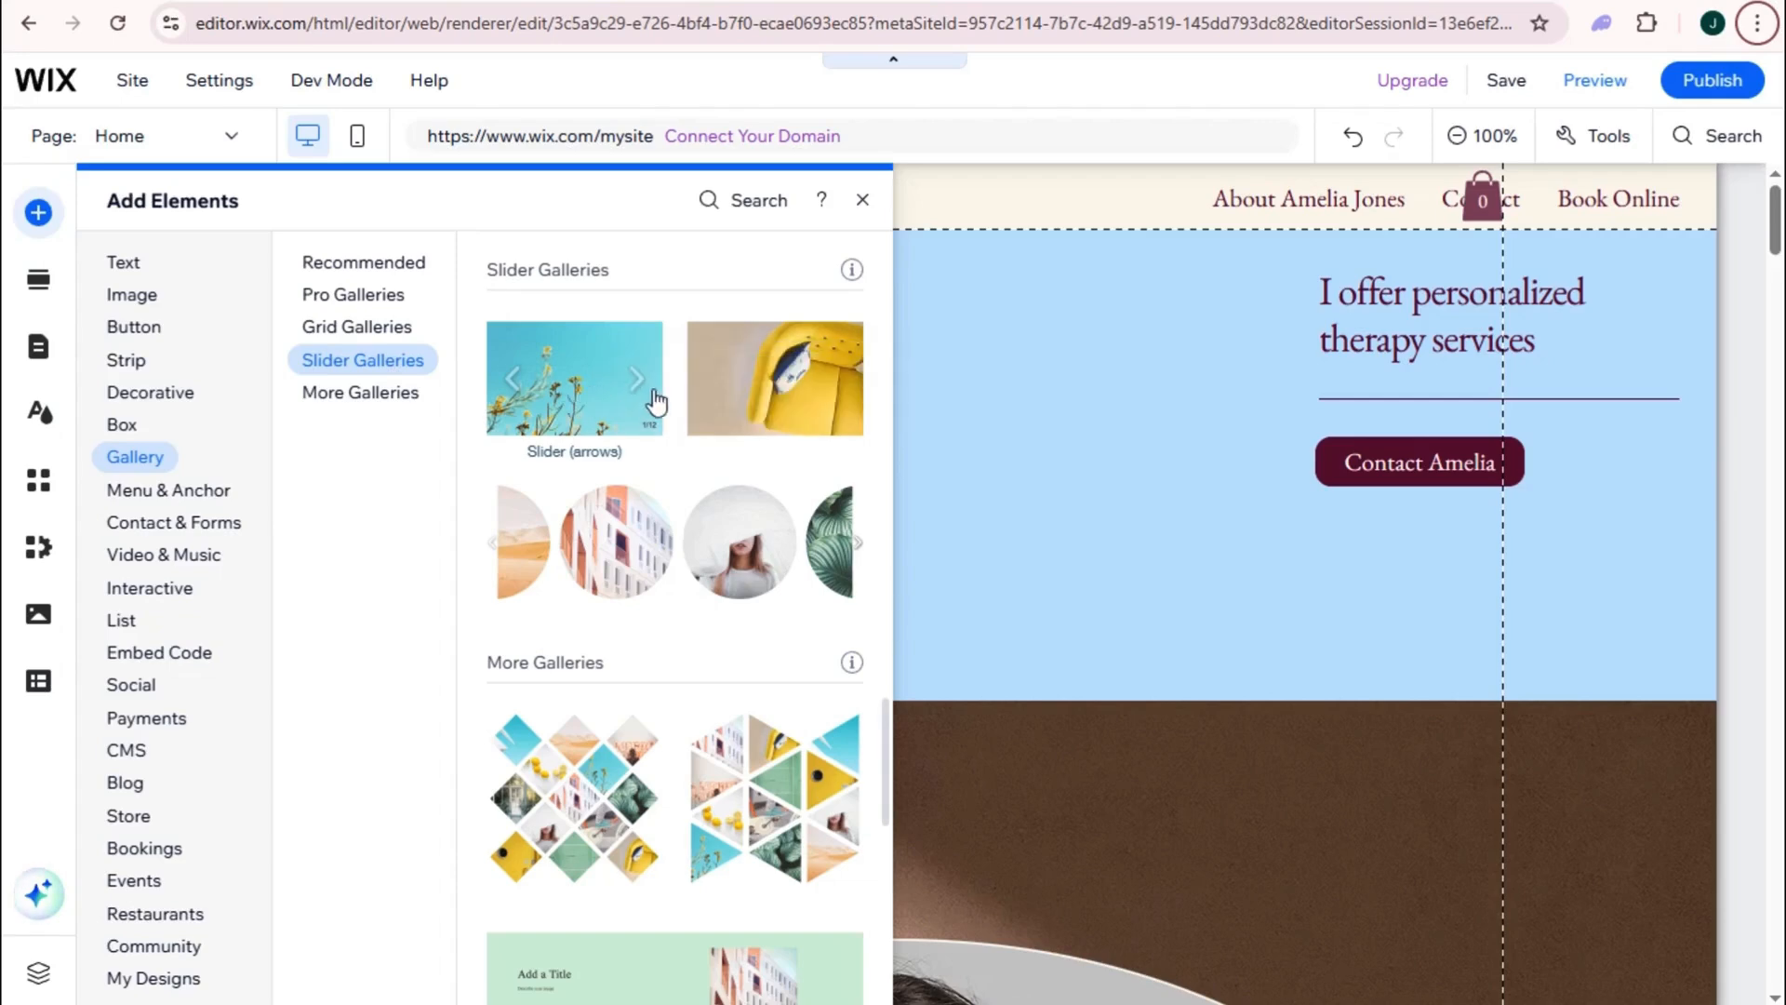
left_click(607, 402)
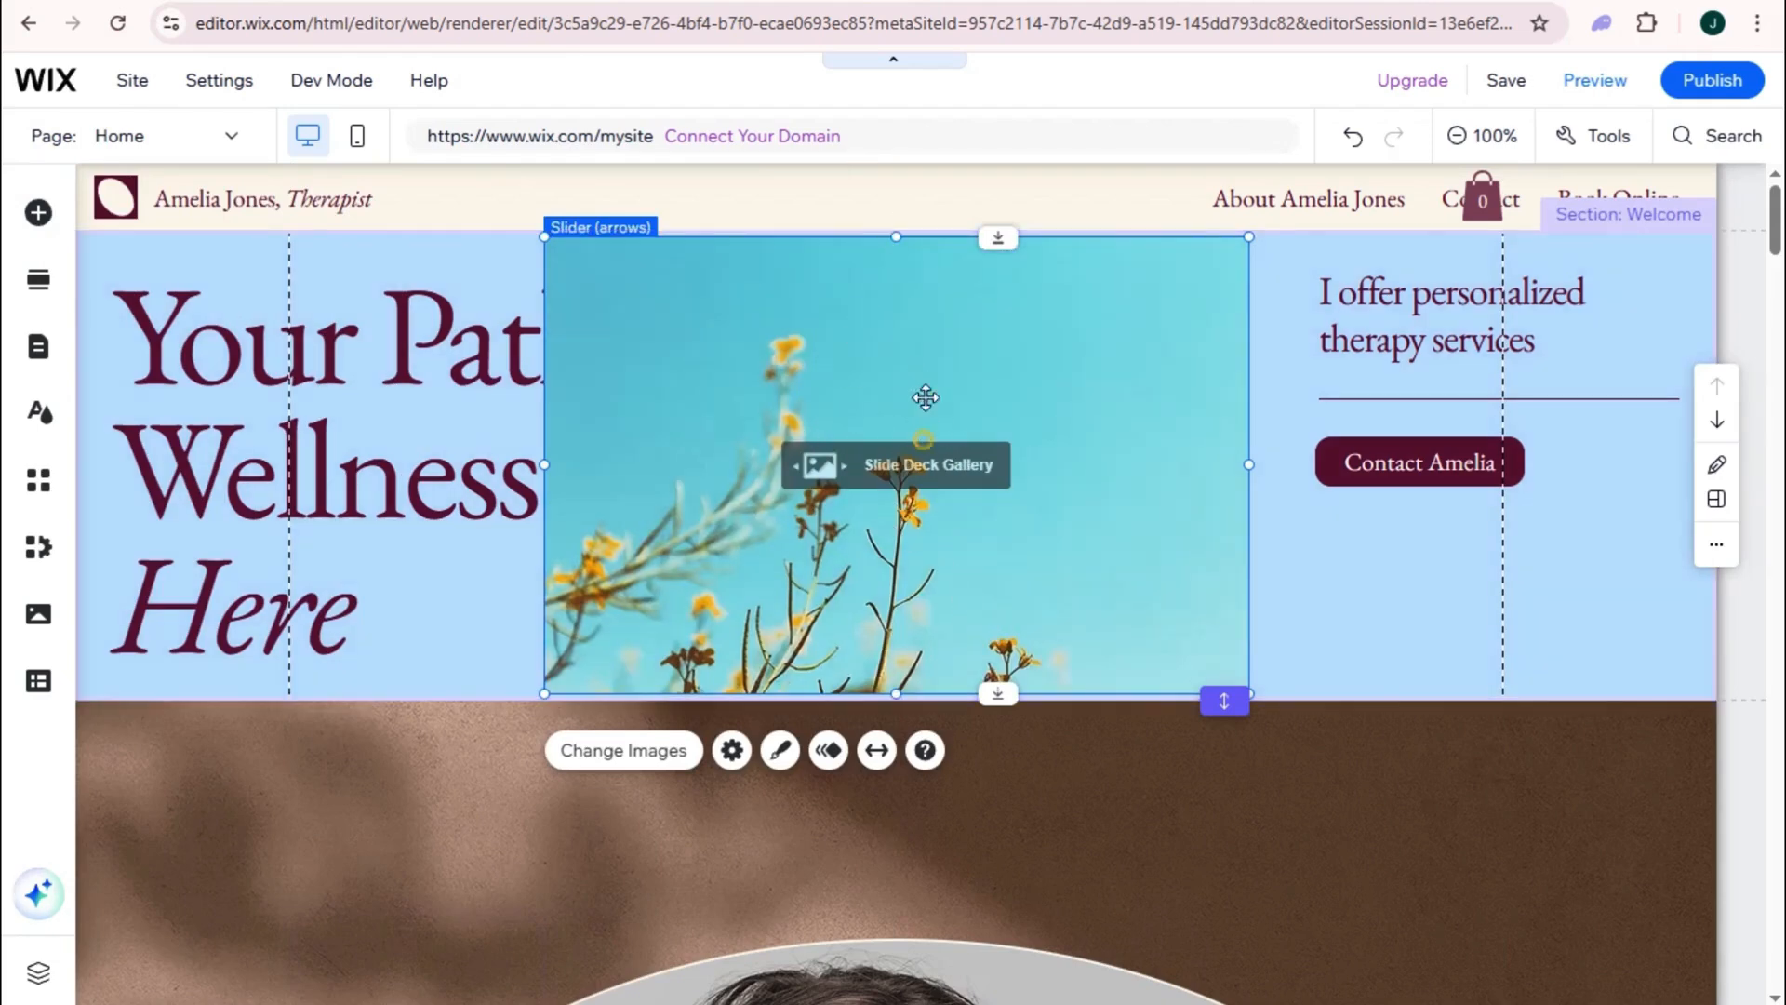
- Add a blank section below the Welcome section and move the slider gallery down into it
left_click_drag(921, 395, 930, 343)
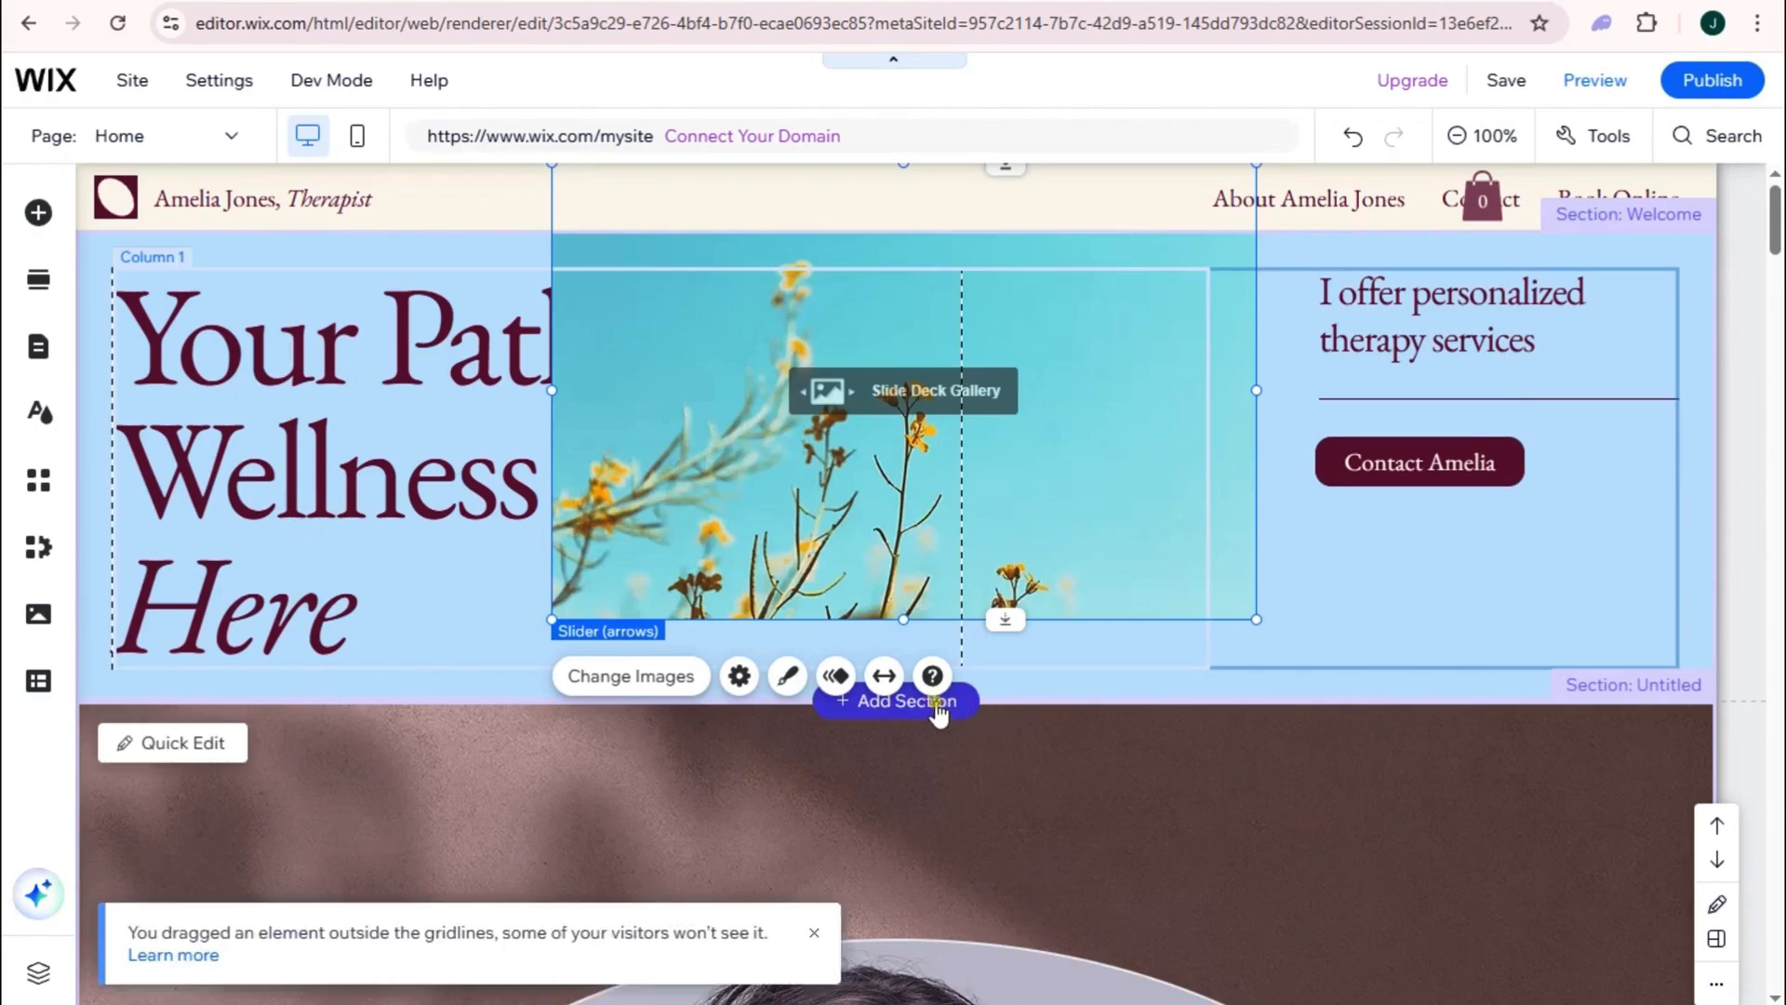
left_click(936, 706)
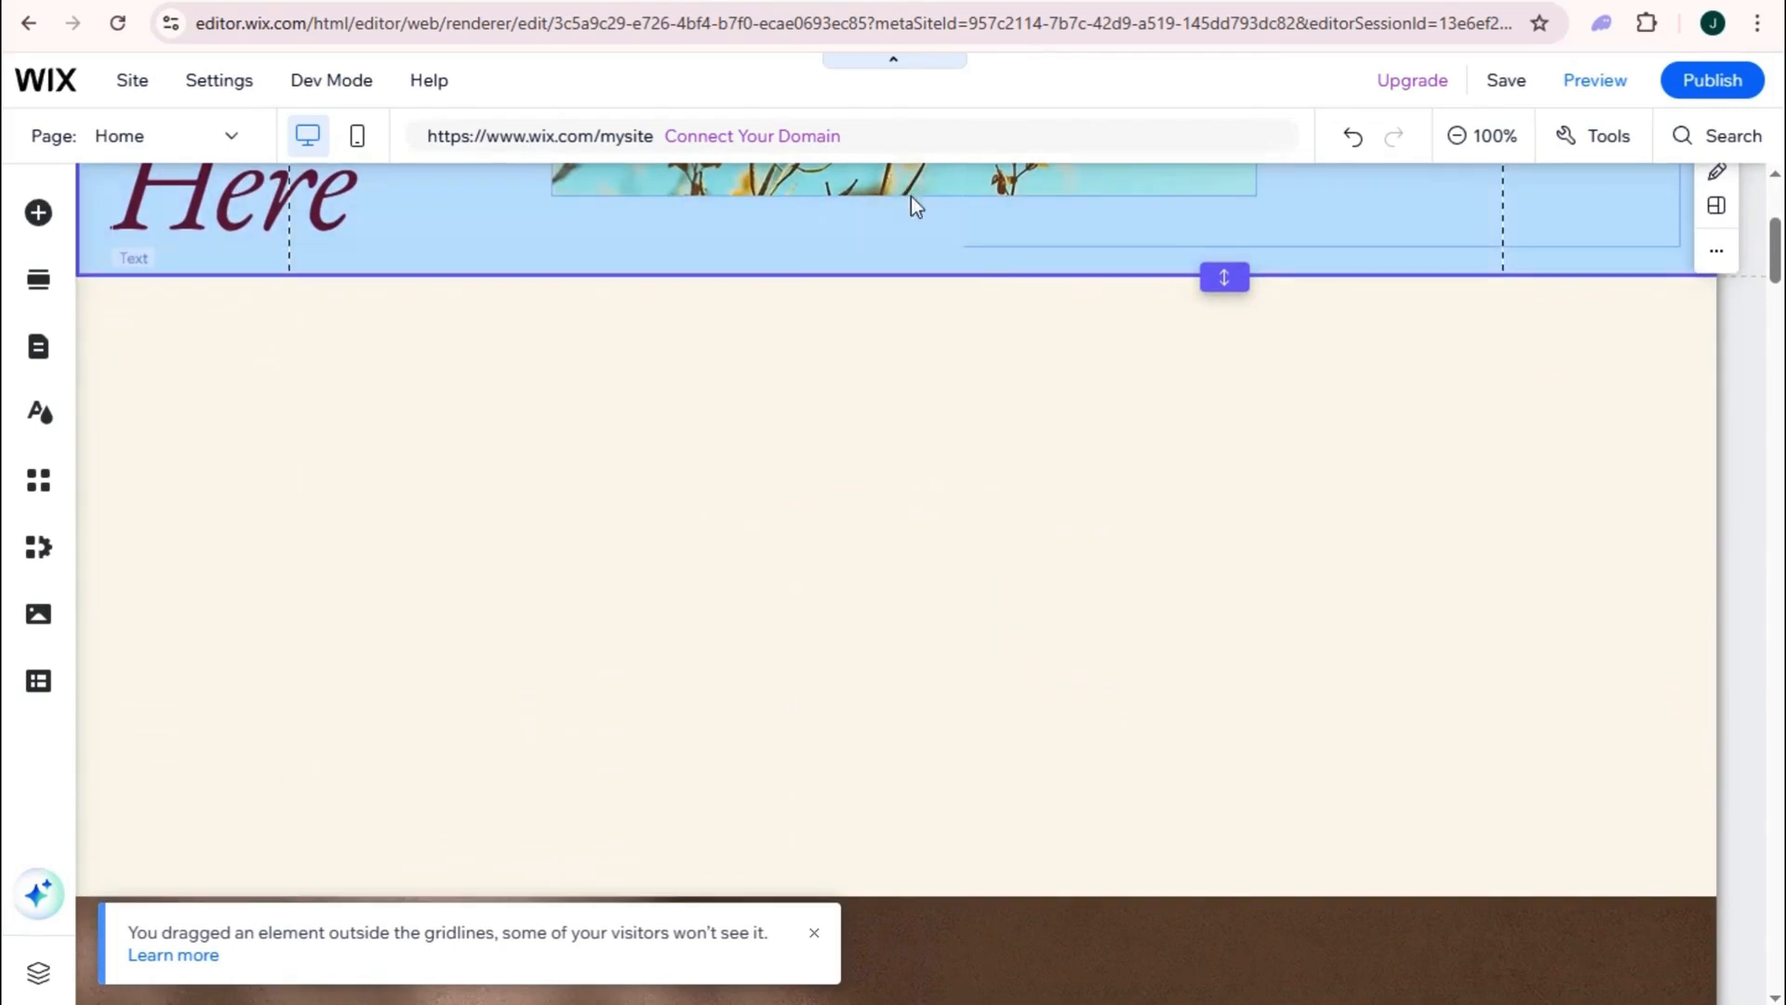
left_click(988, 177)
left_click_drag(988, 177, 1014, 742)
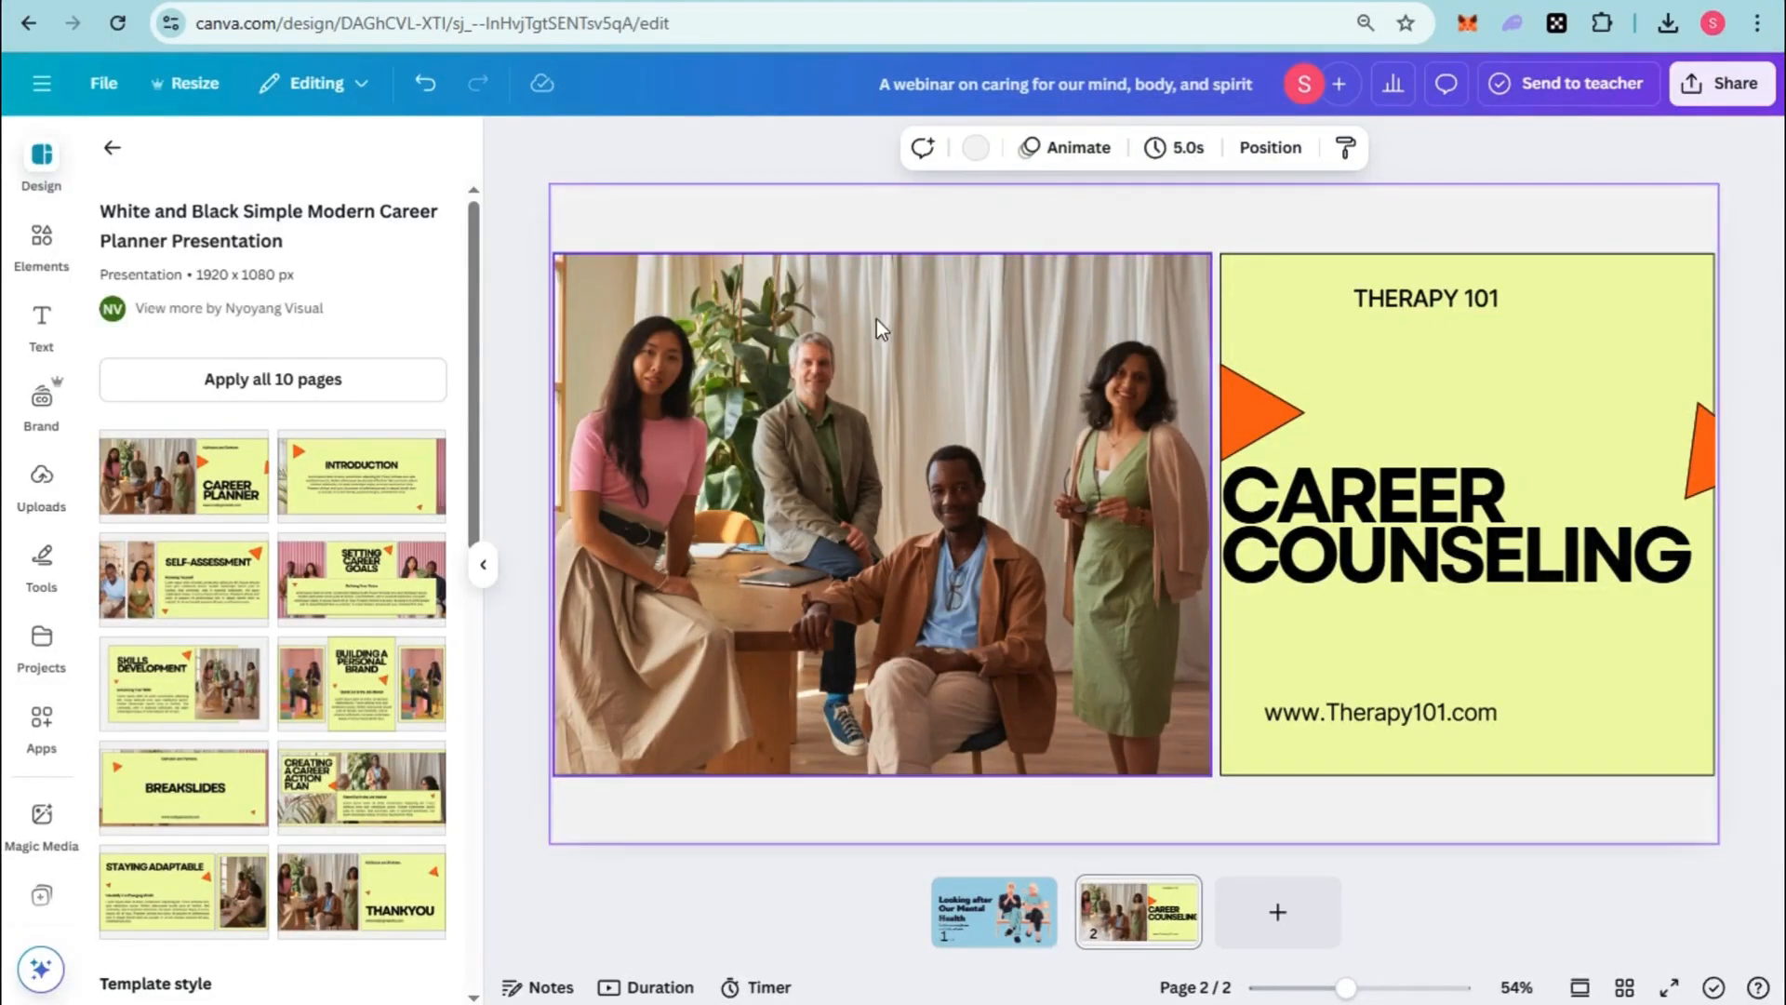
- Upload the webinar banner images and add the Career Counseling image to the slider gallery
left_click(111, 147)
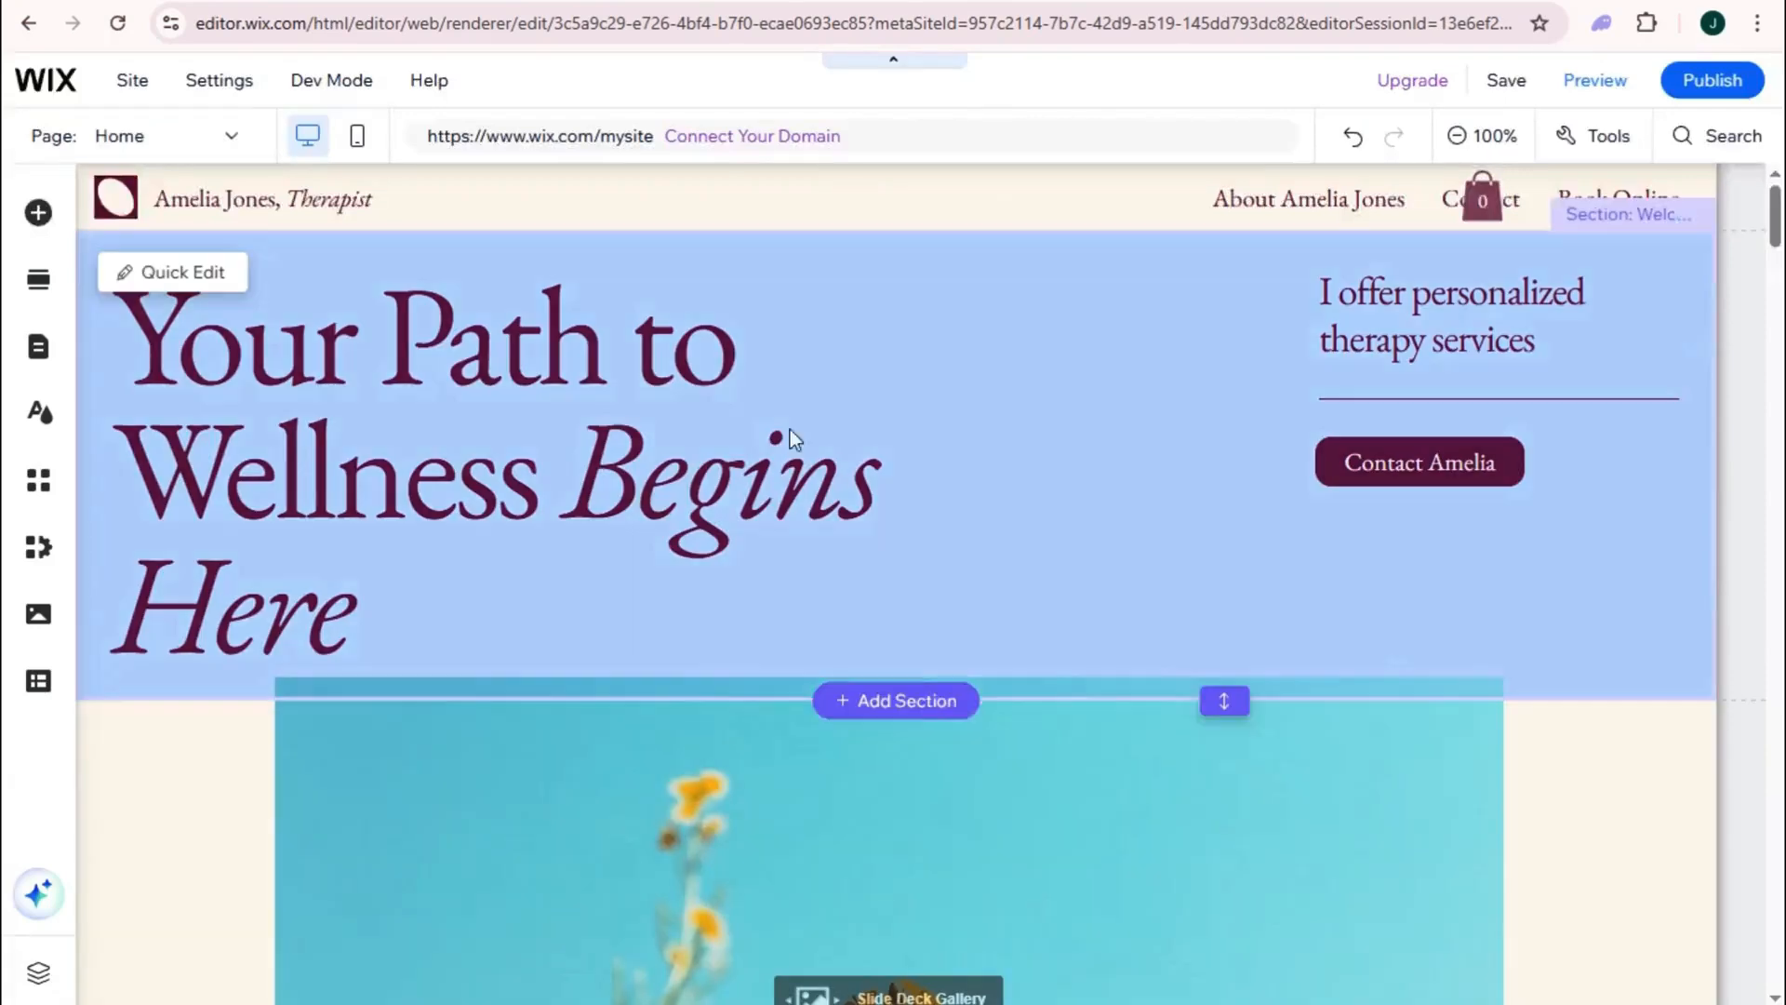
scroll(880, 632, "down", 5)
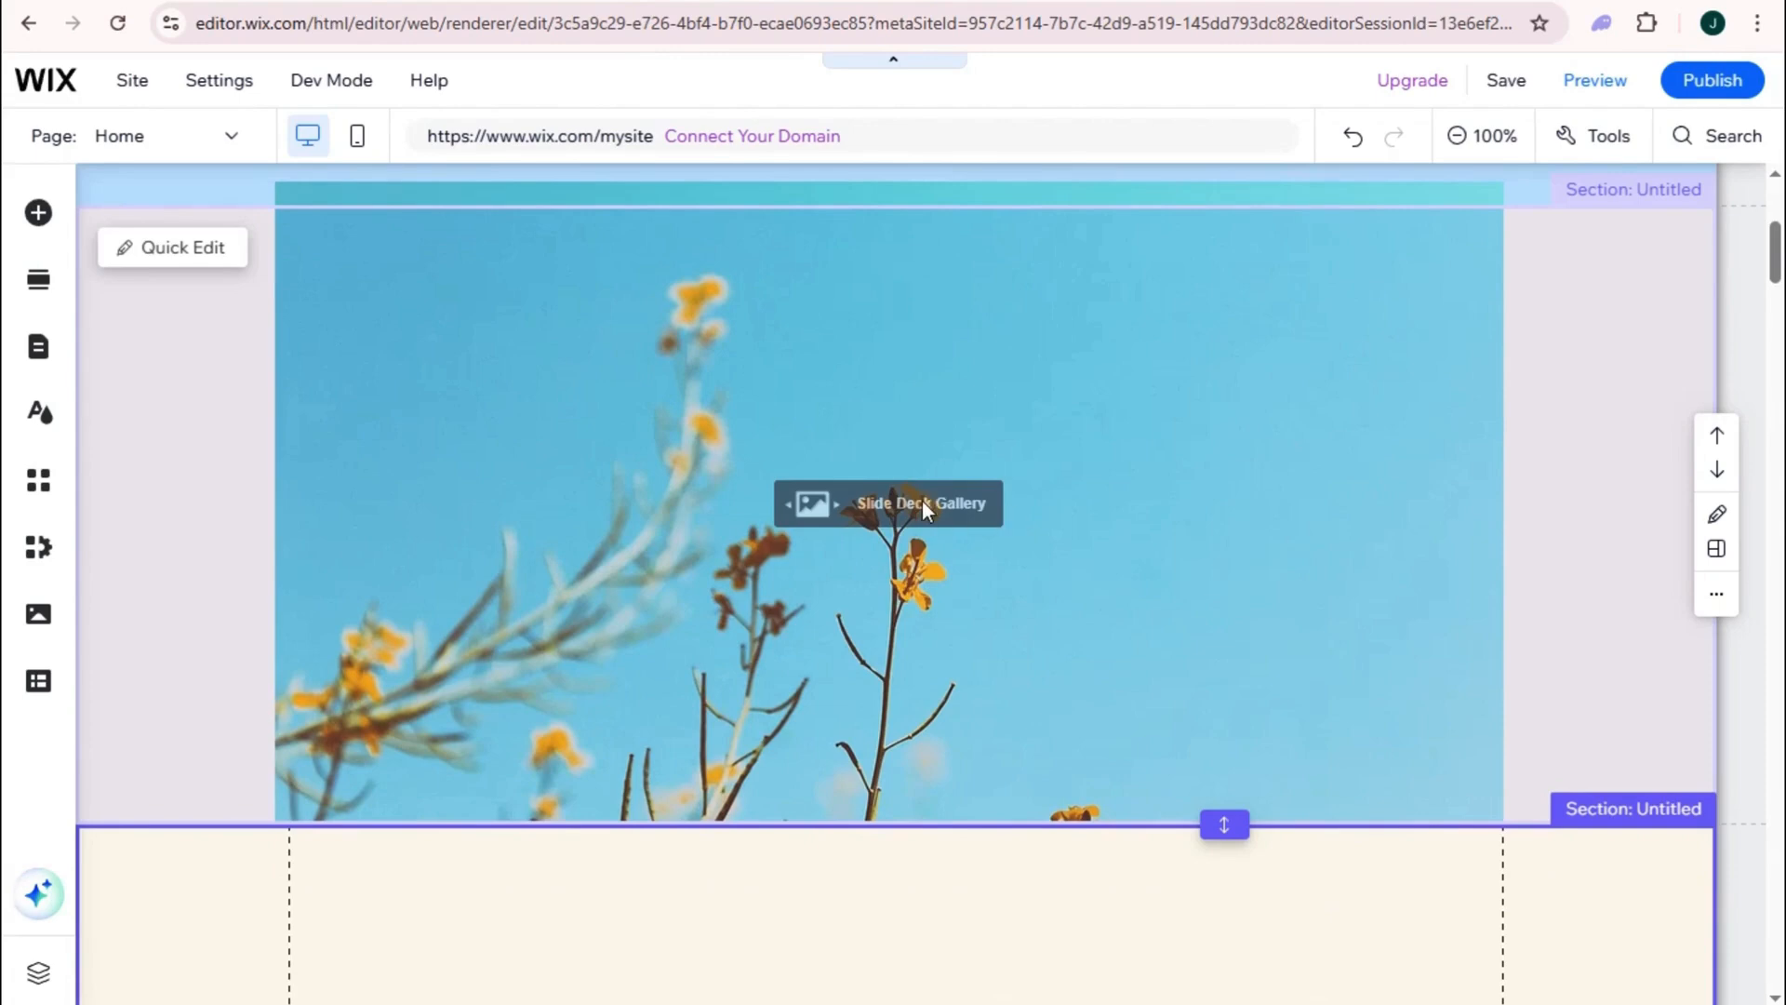
left_click(923, 500)
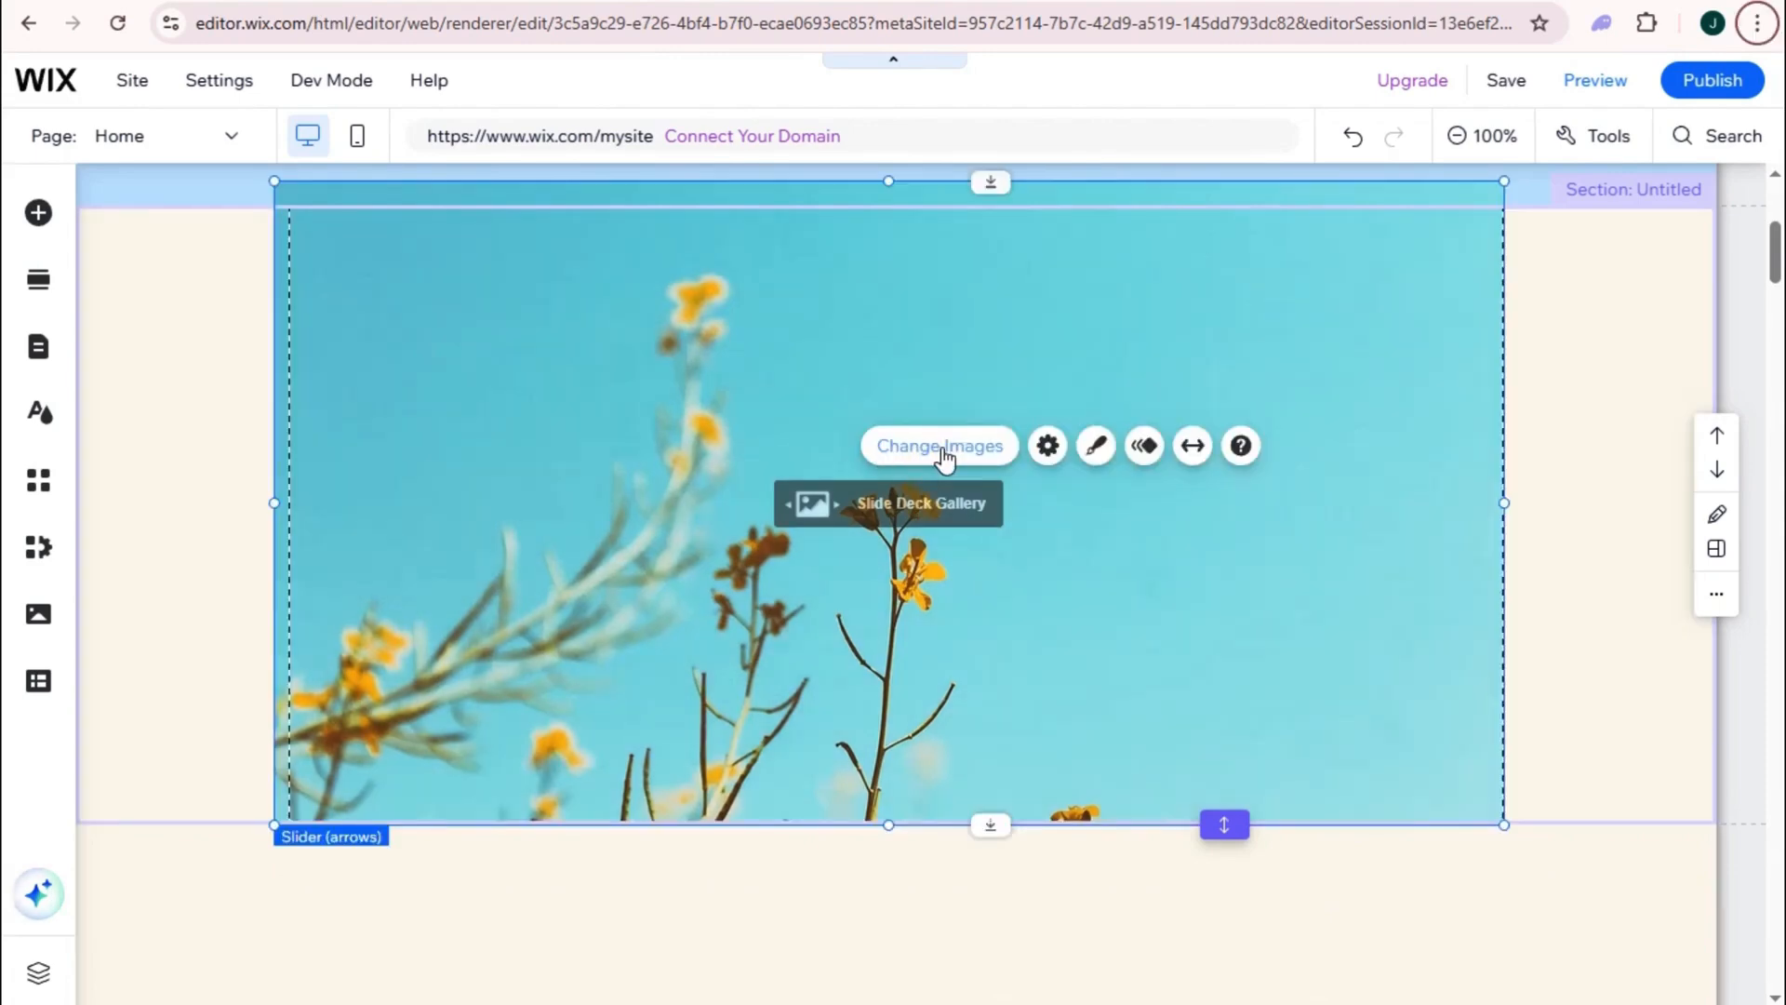
left_click(942, 446)
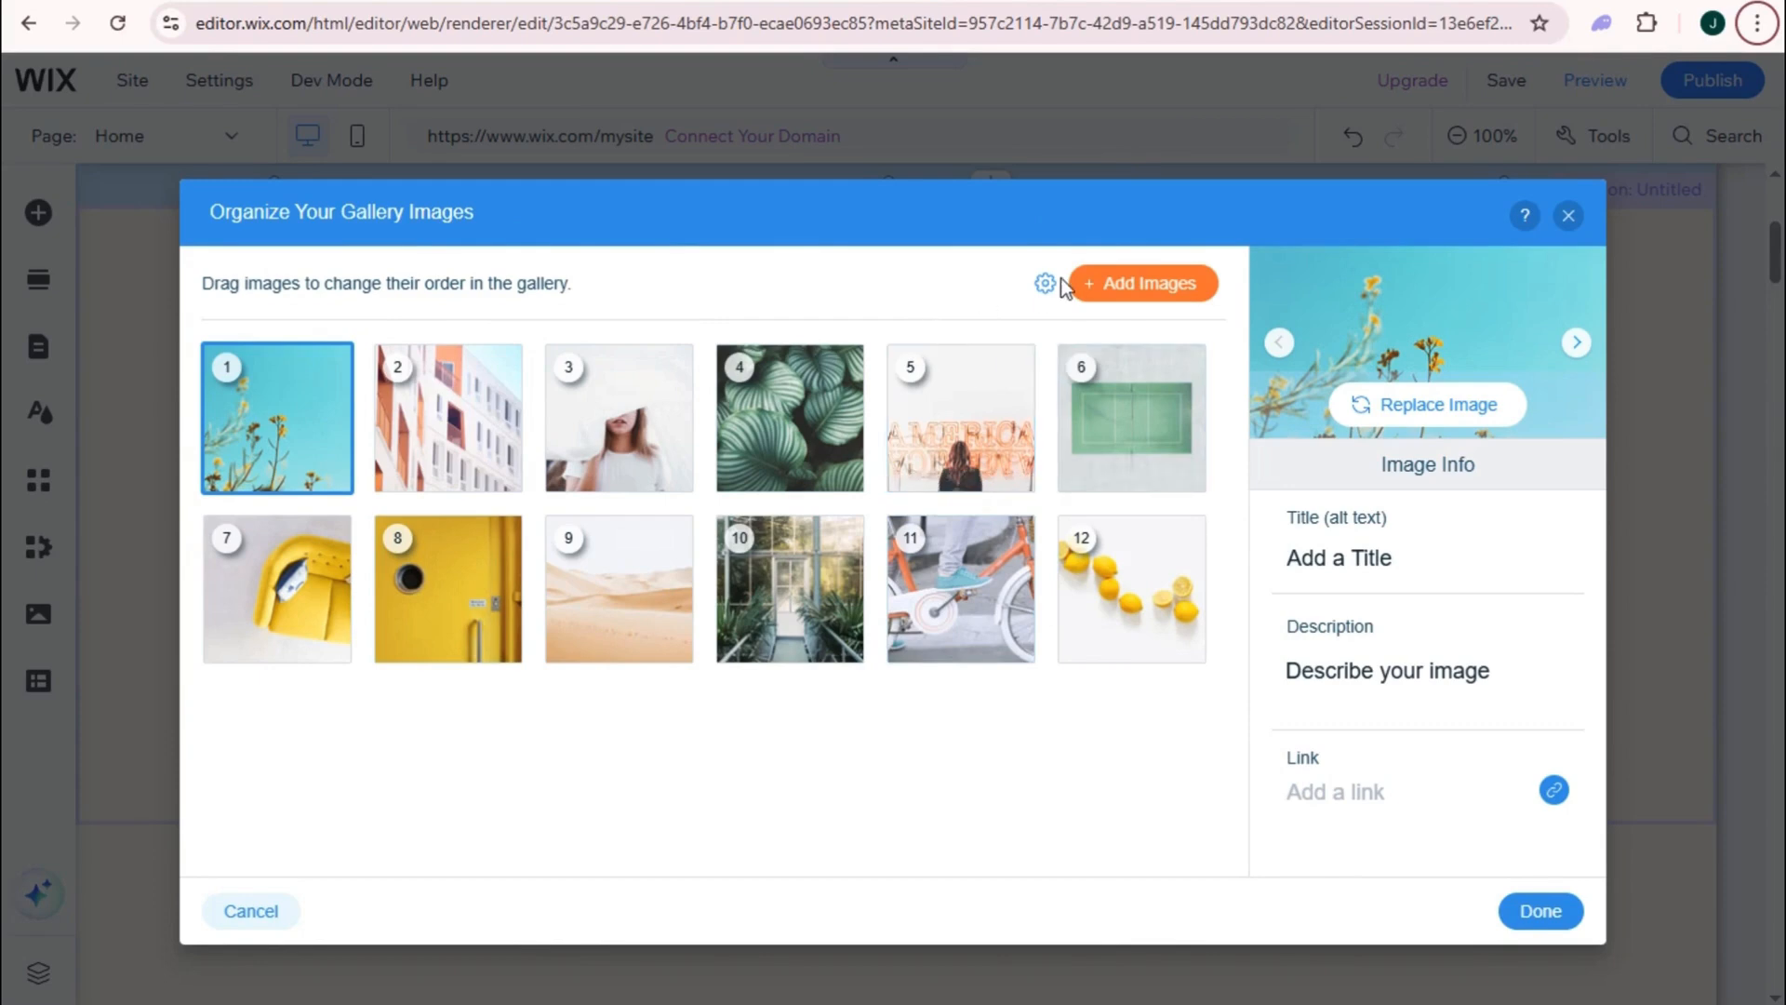
left_click(1171, 291)
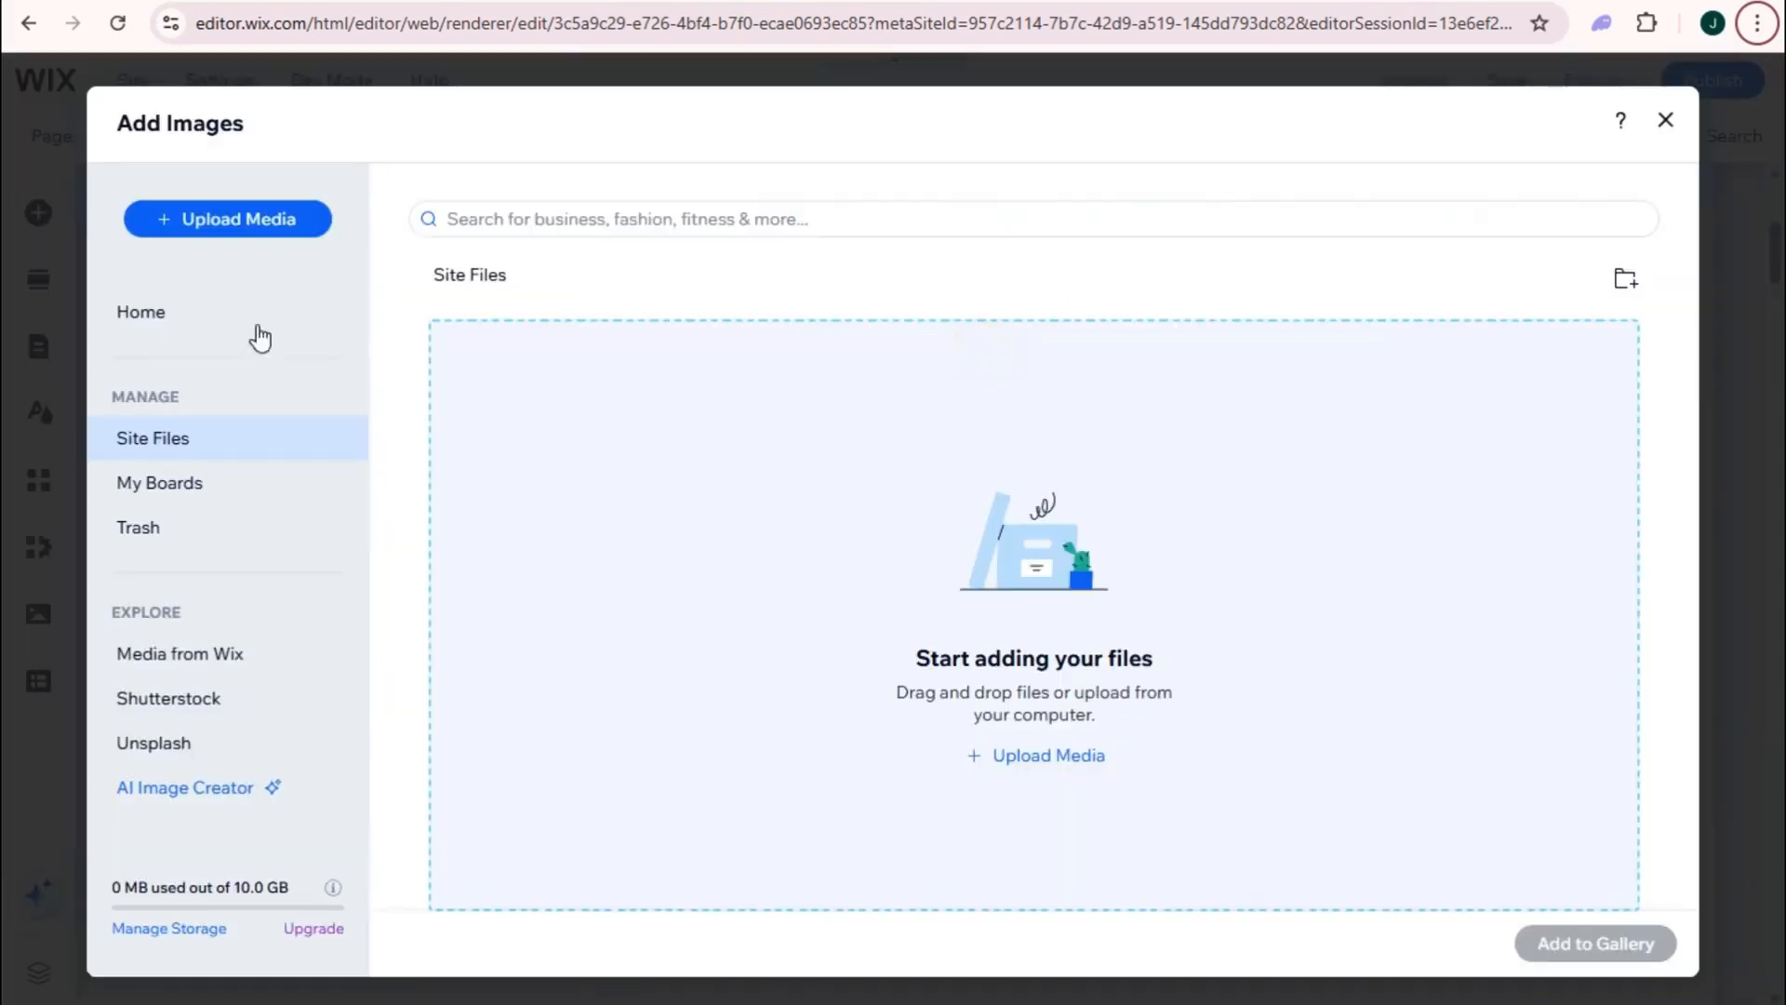
left_click(246, 228)
left_click(980, 573)
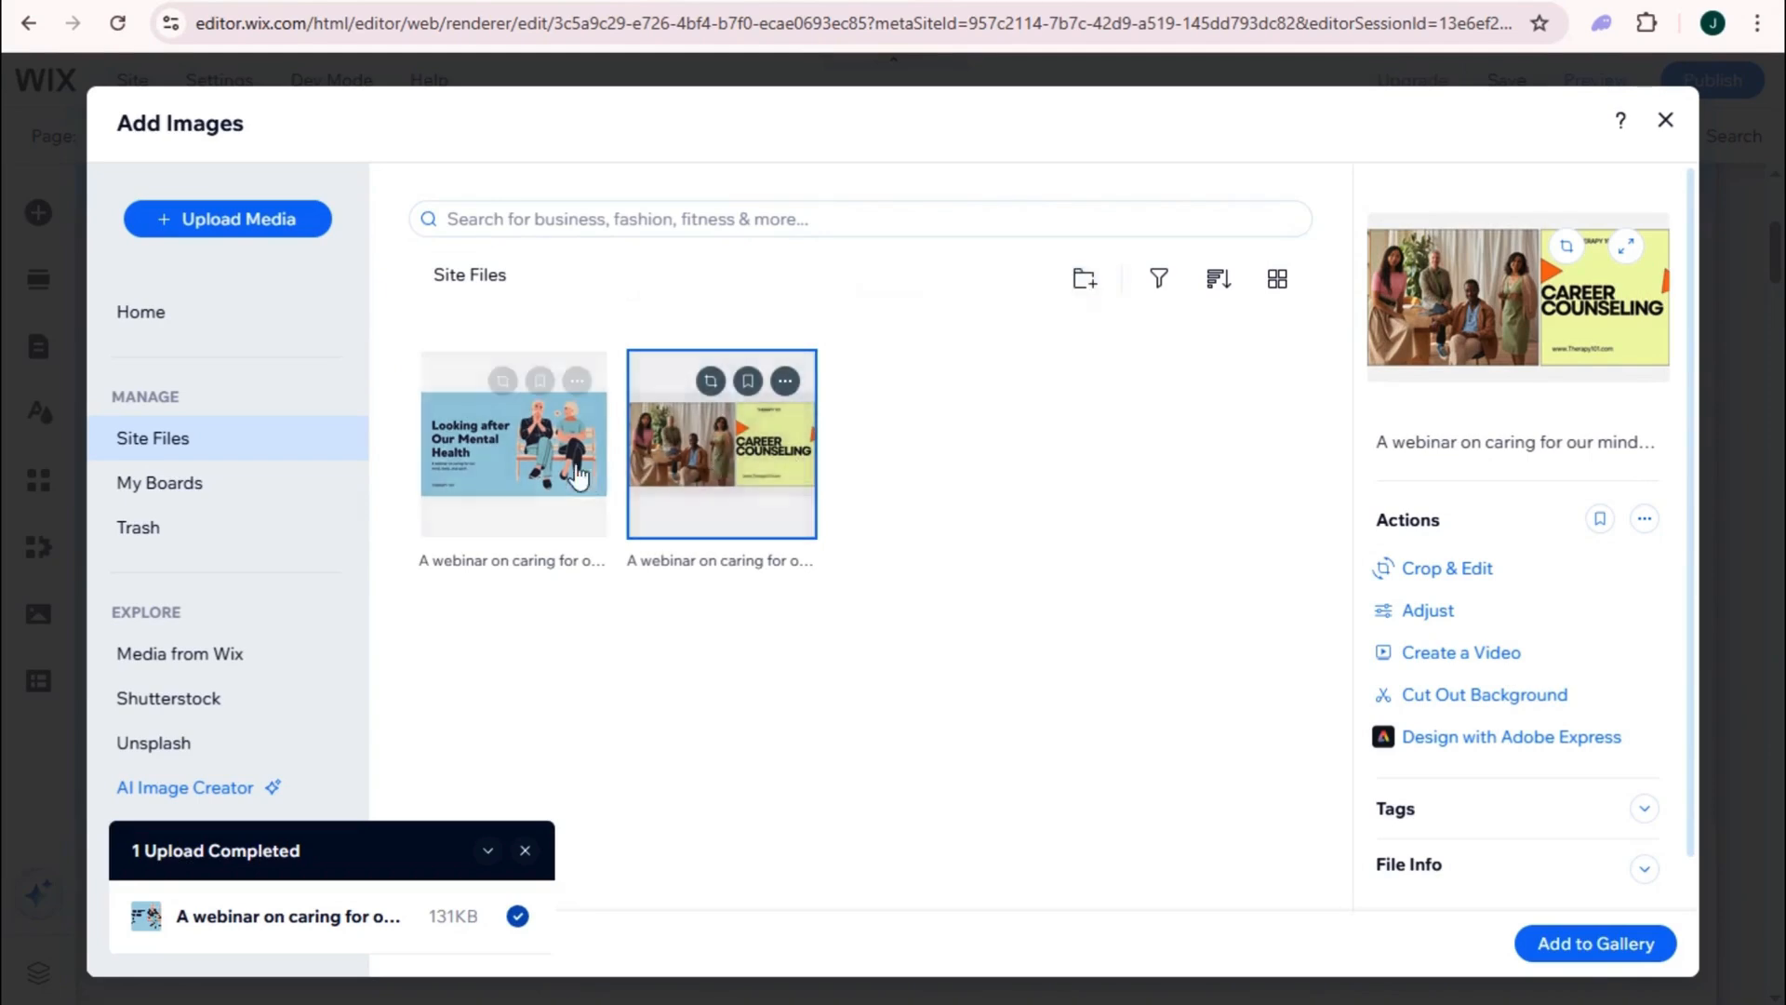
left_click(1572, 956)
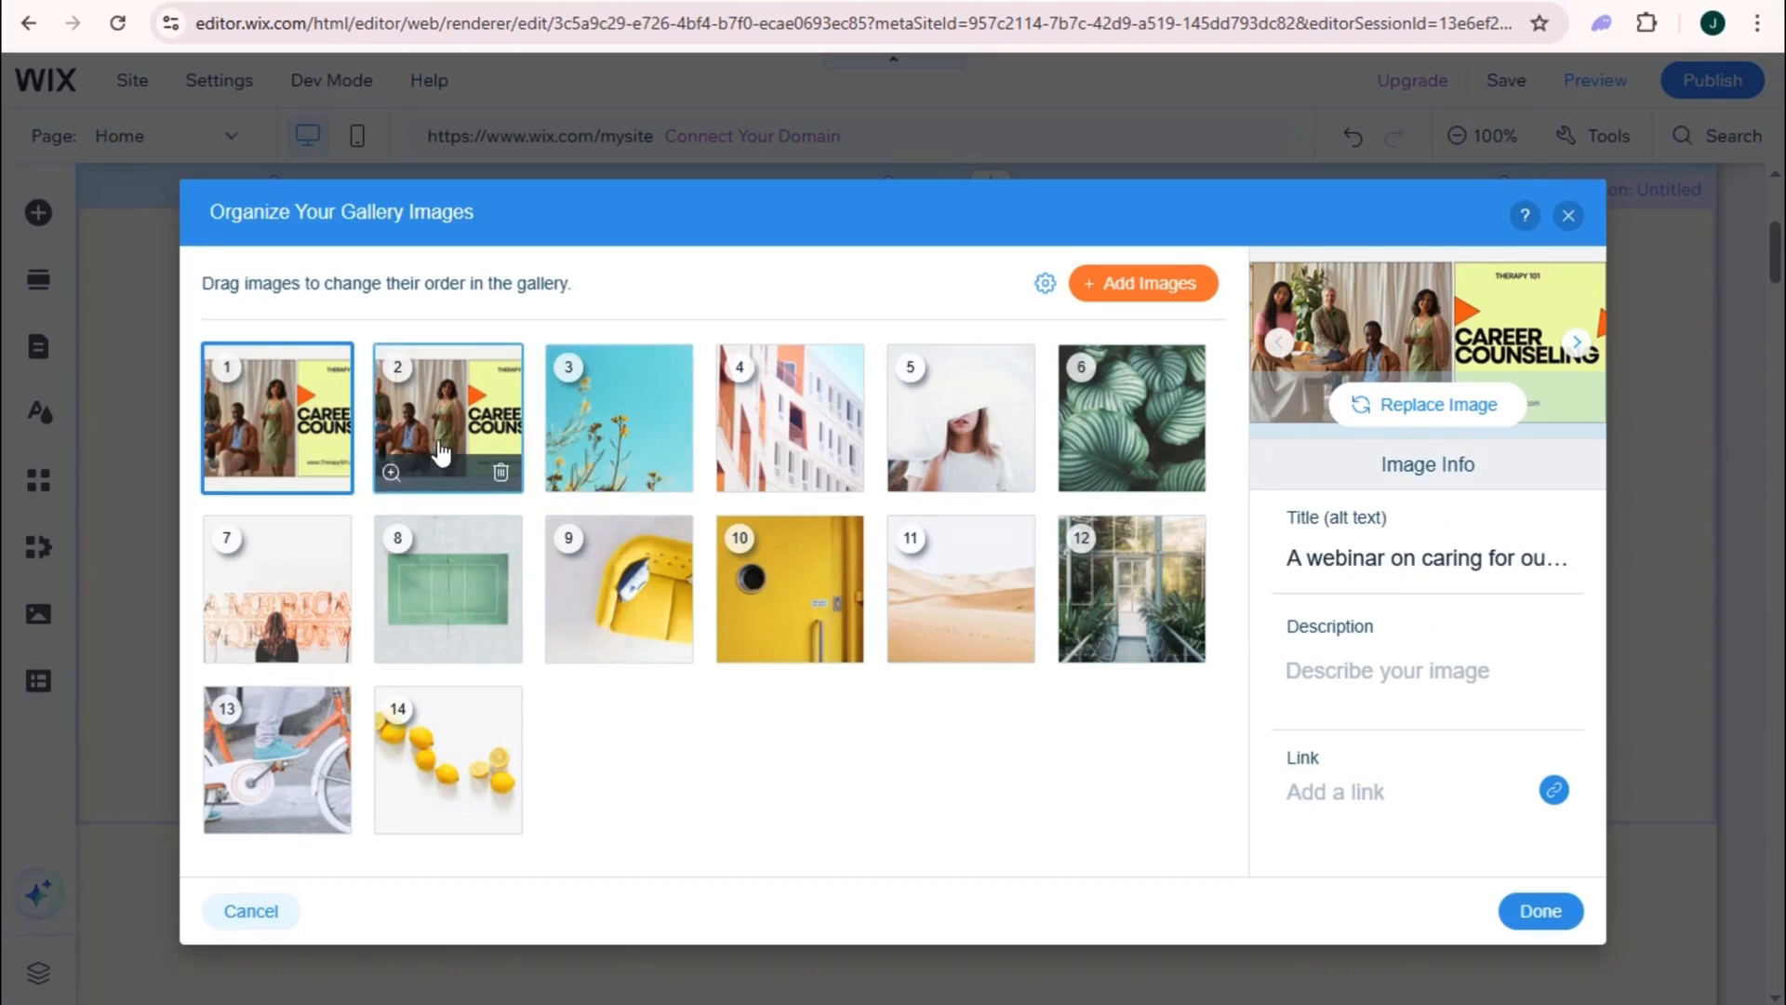
left_click(1537, 911)
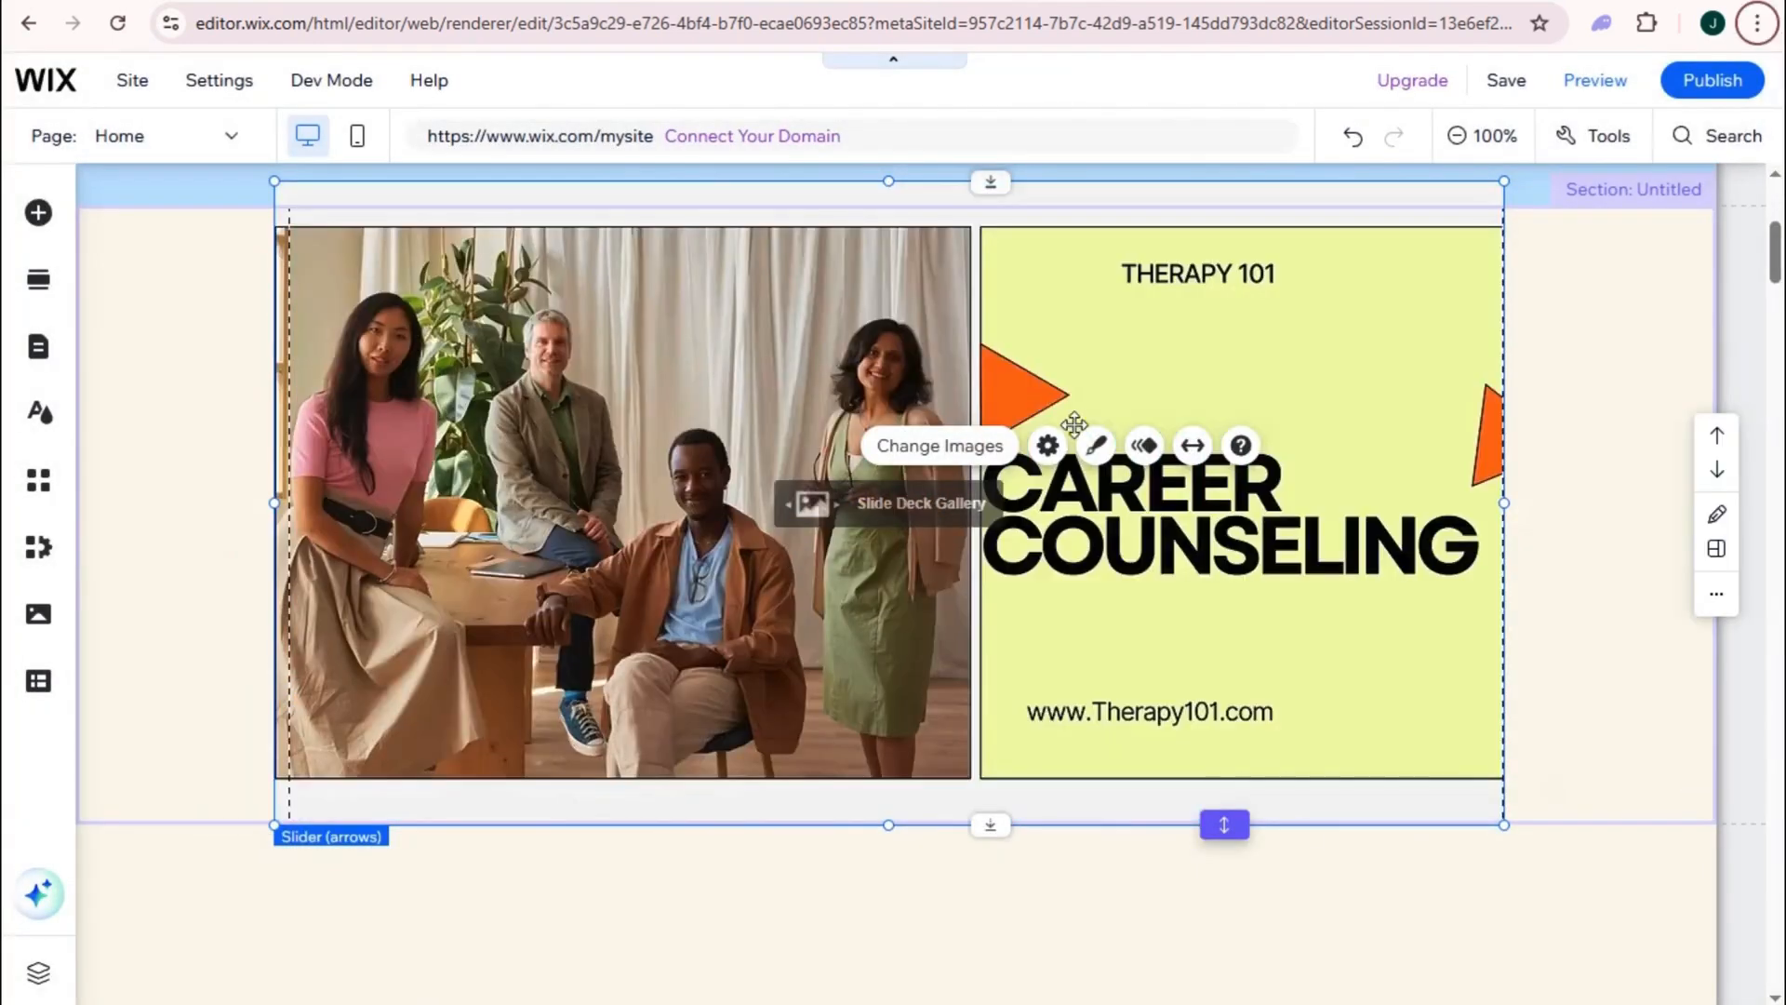
- Enlarge the slider gallery so it spans nearly the full width of its section below the Welcome section
left_click(459, 638)
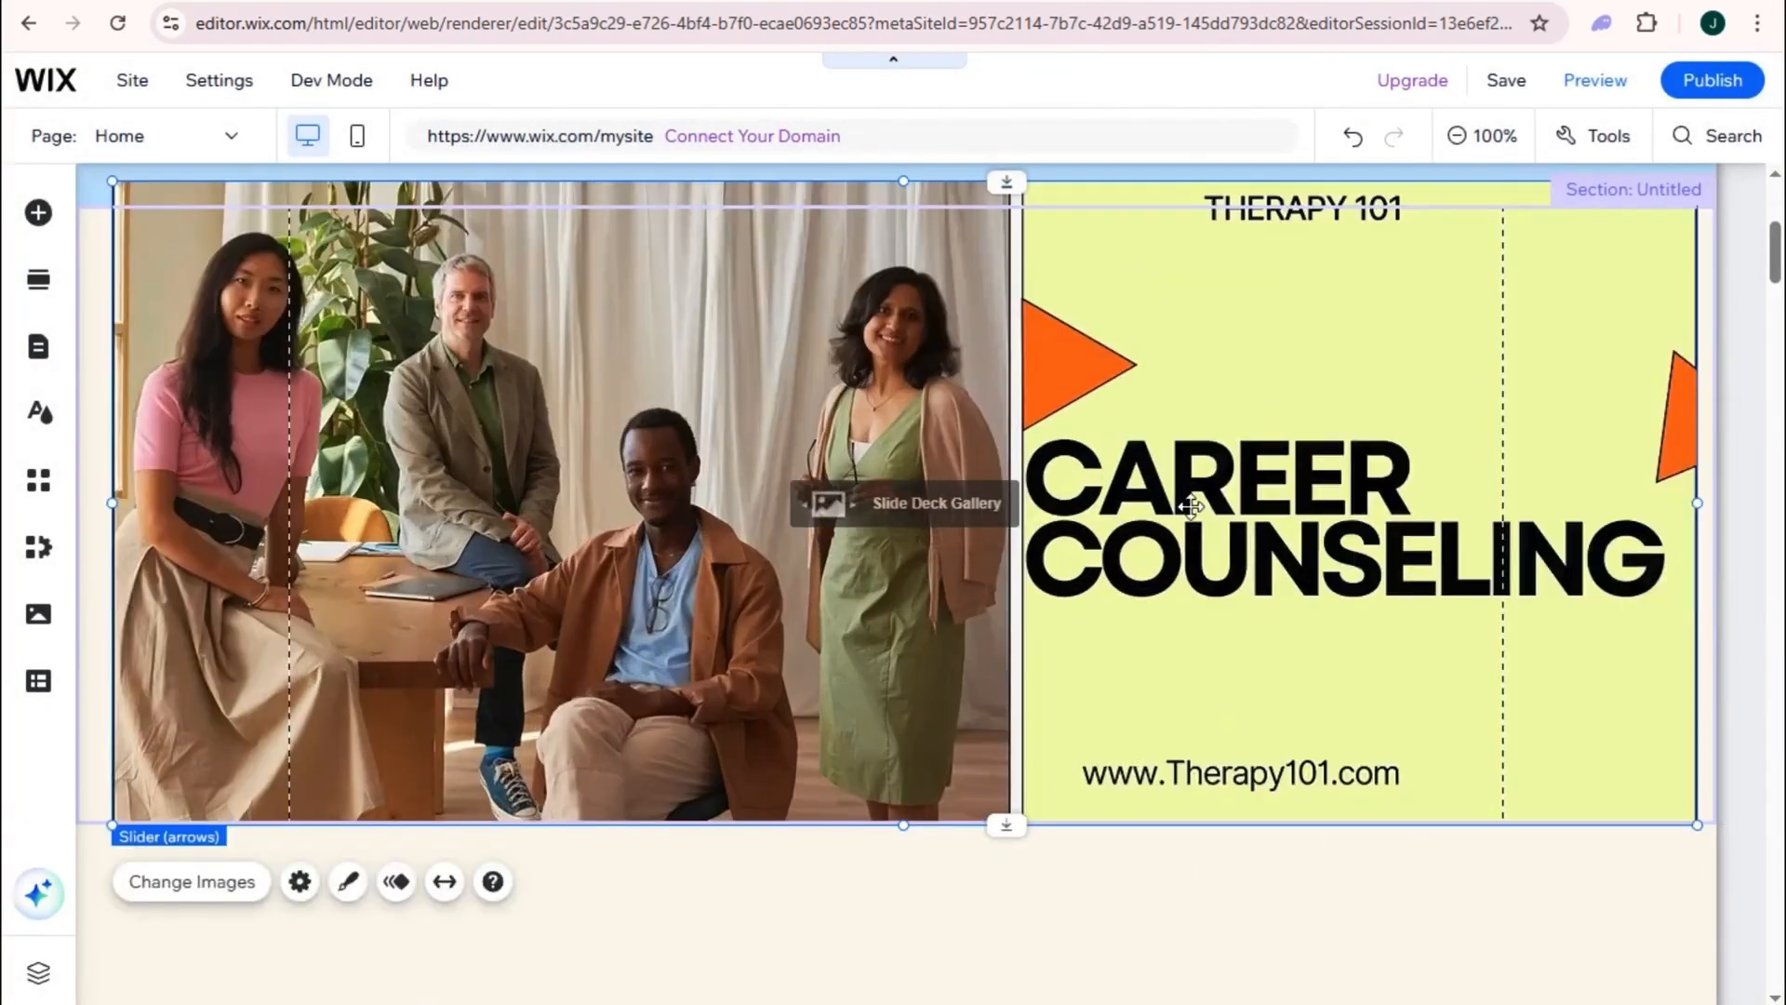
scroll(1200, 507, "up", 3)
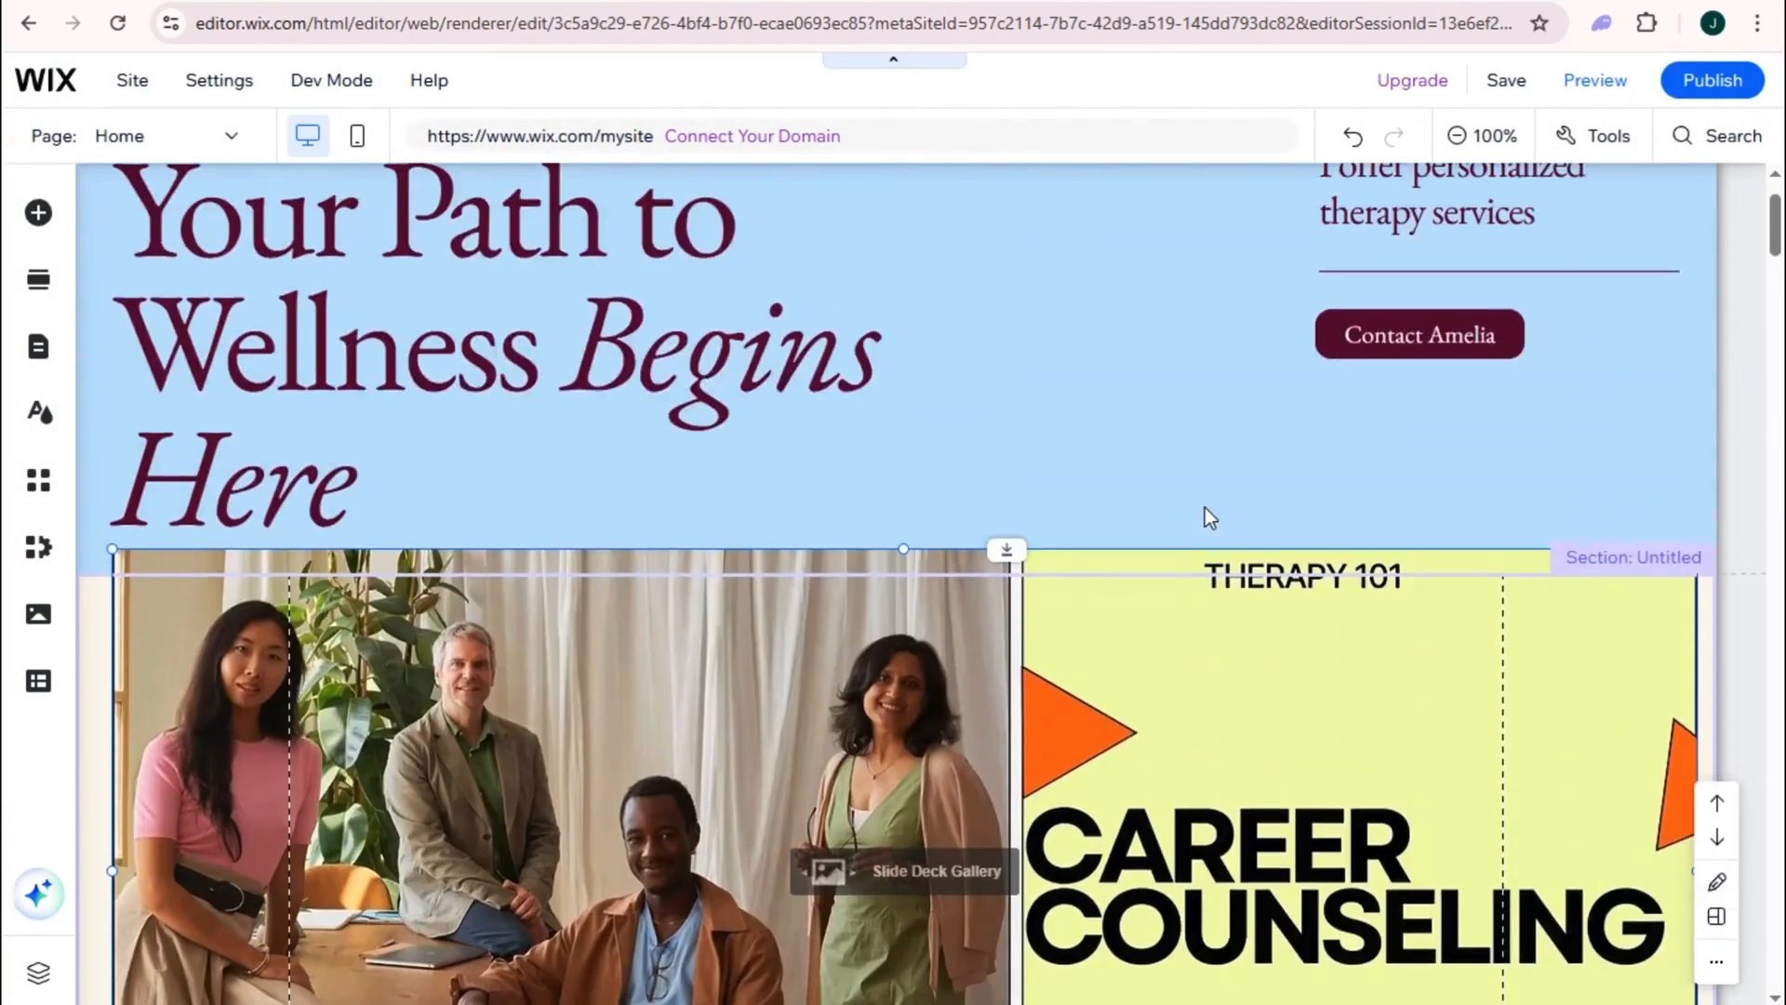
scroll(1204, 506, "down", 3)
- Replace the main heading text in the Welcome section with "THERAPY 101"
scroll(1376, 538, "up", 5)
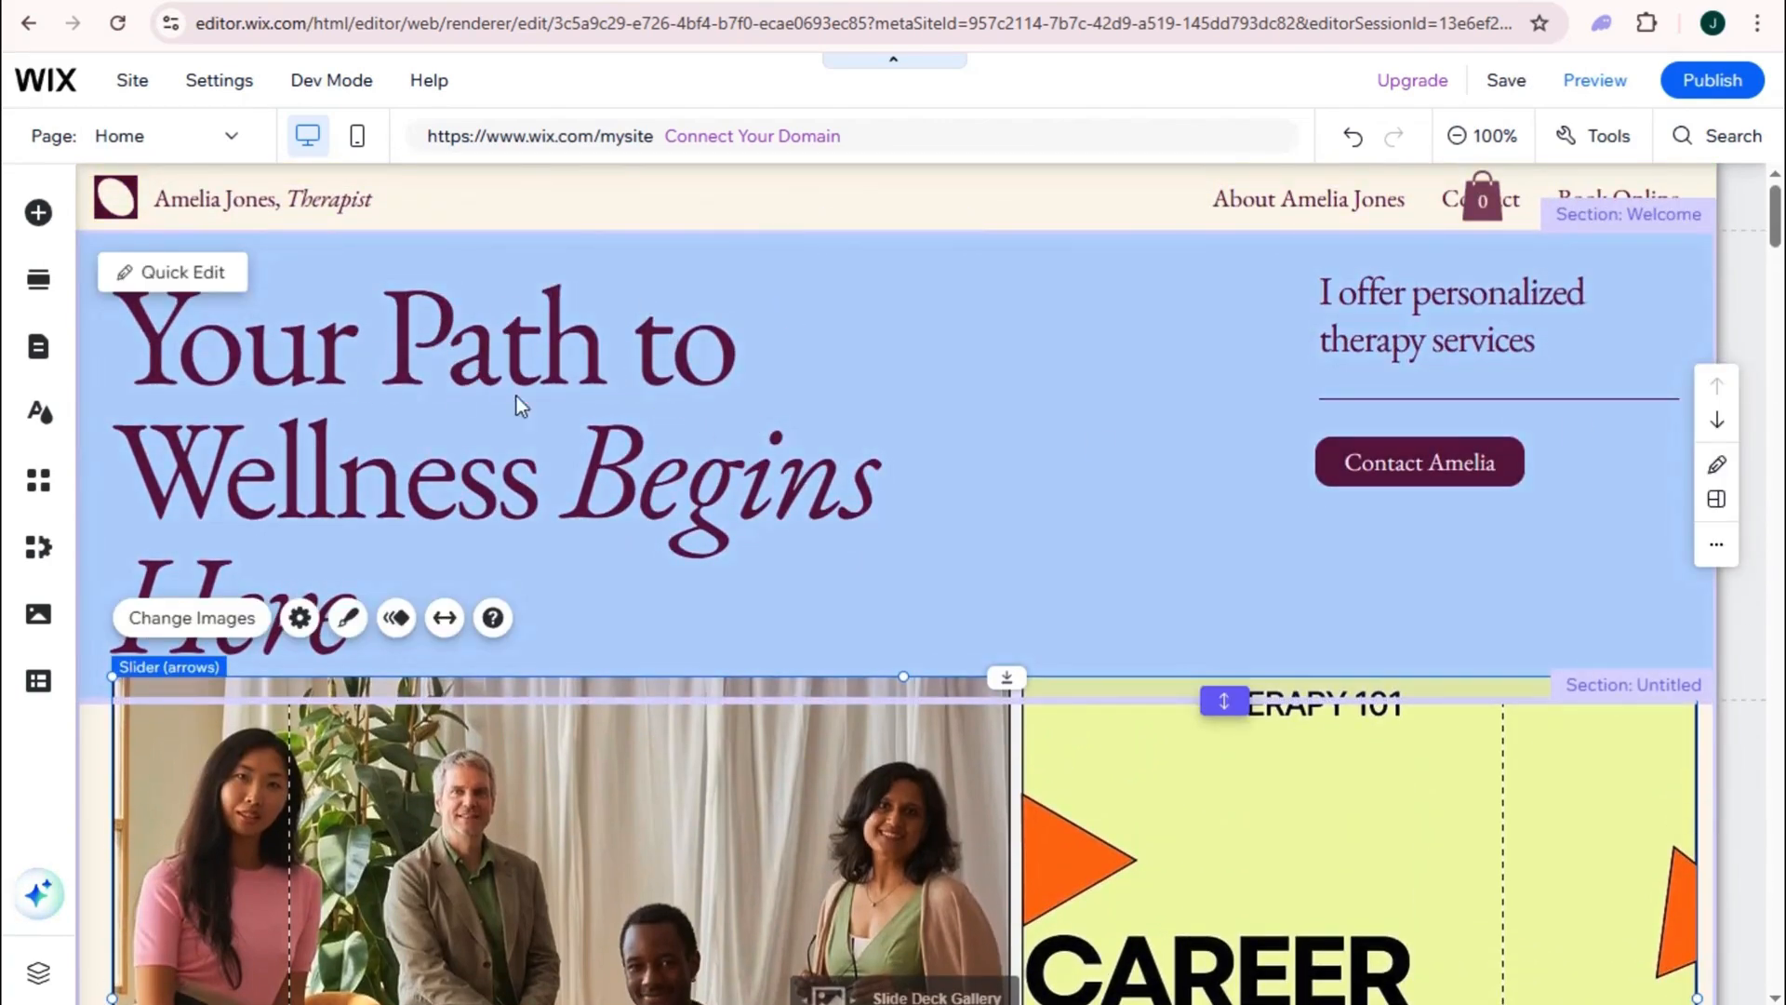
left_click(543, 415)
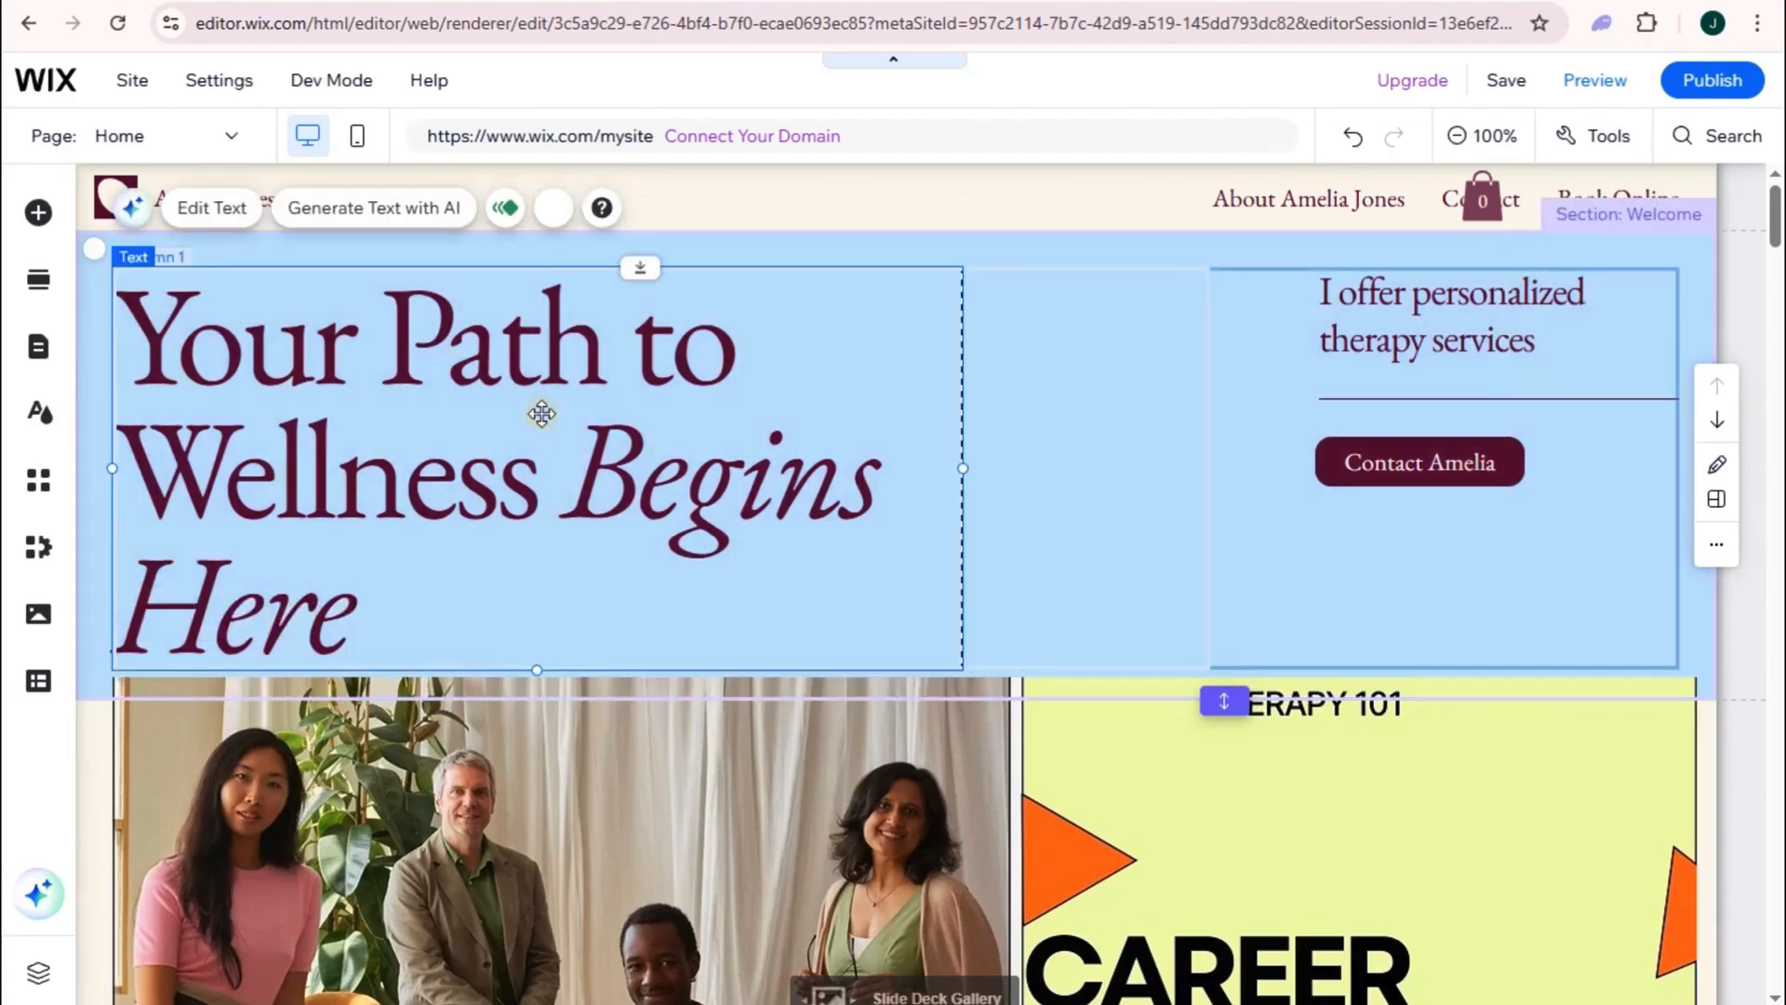
double_click(593, 396)
double_click(594, 396)
left_click_drag(135, 324, 691, 573)
type("THERA")
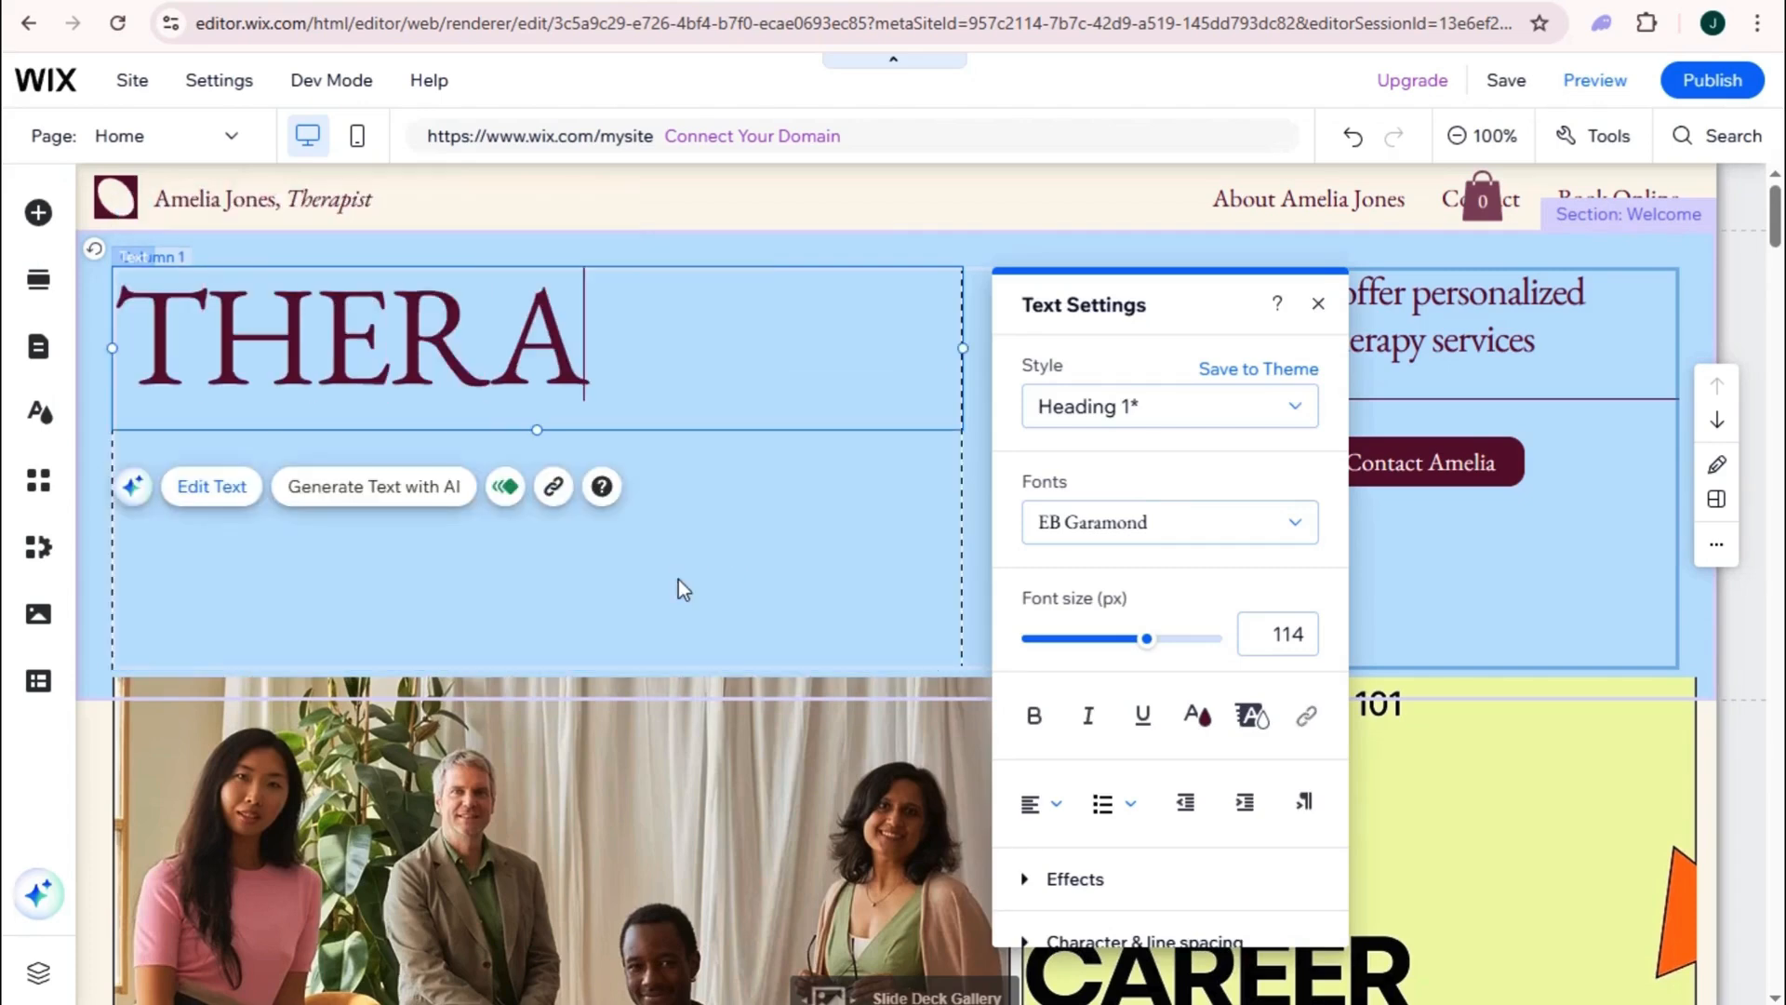
type("PY 101")
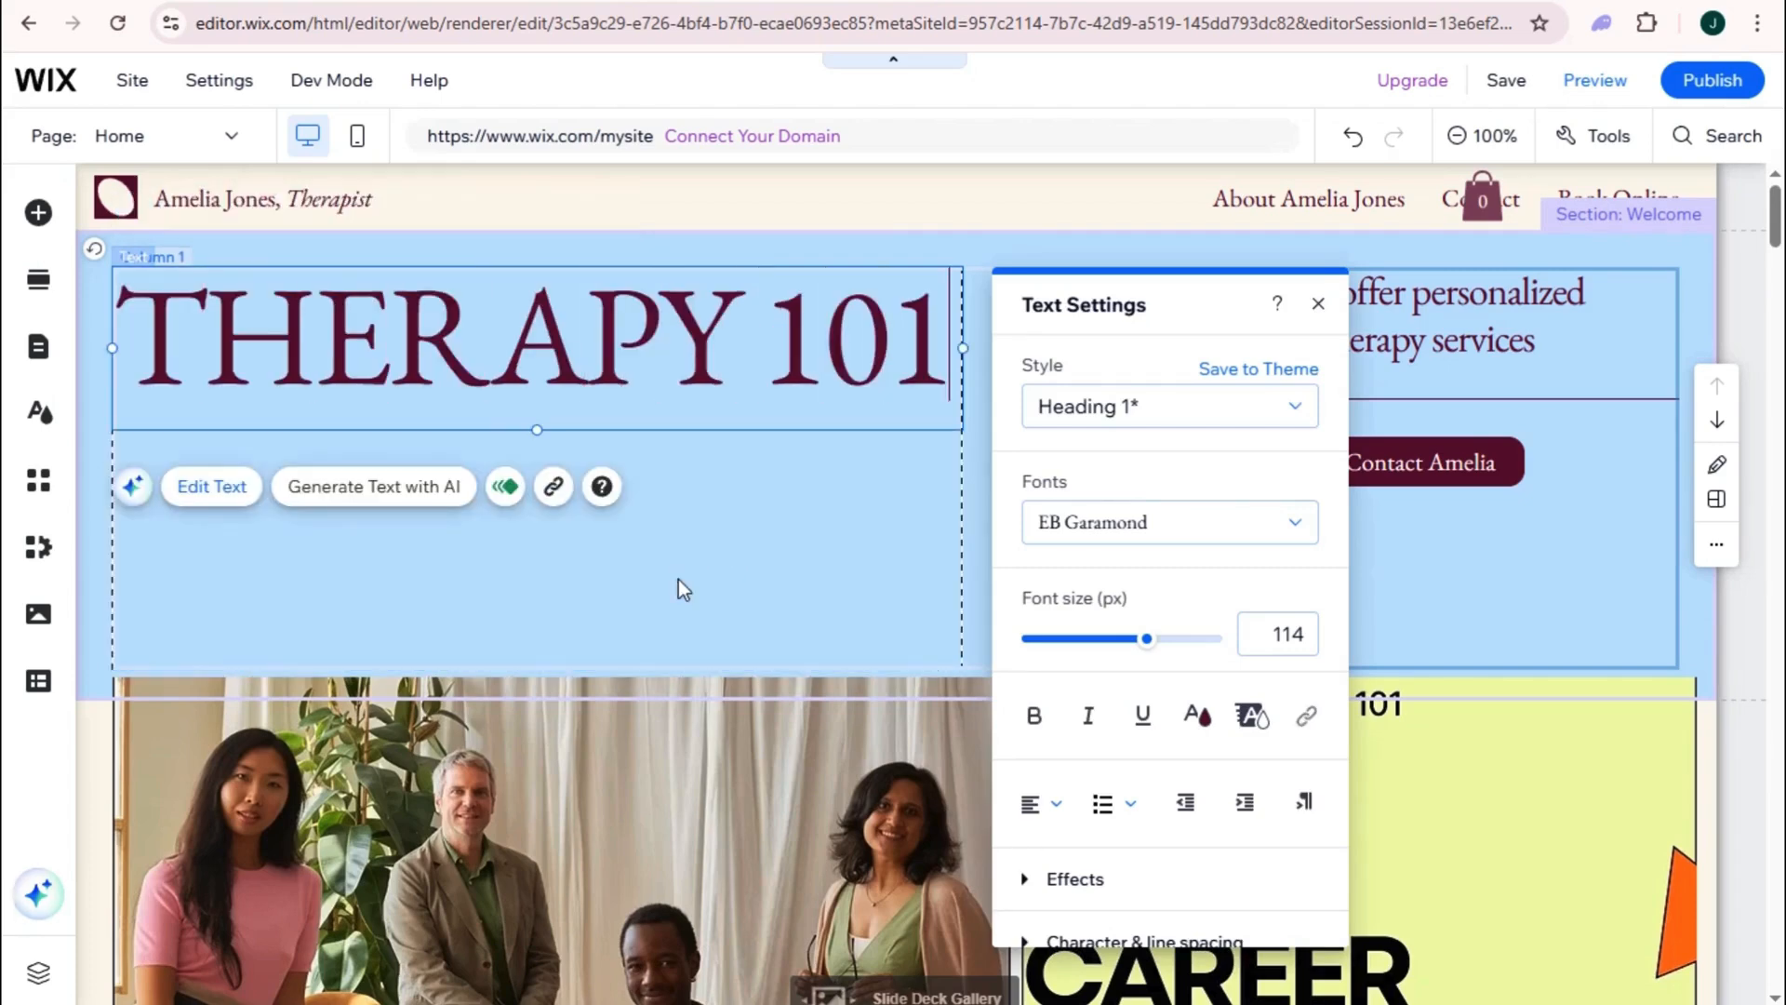
left_click(783, 619)
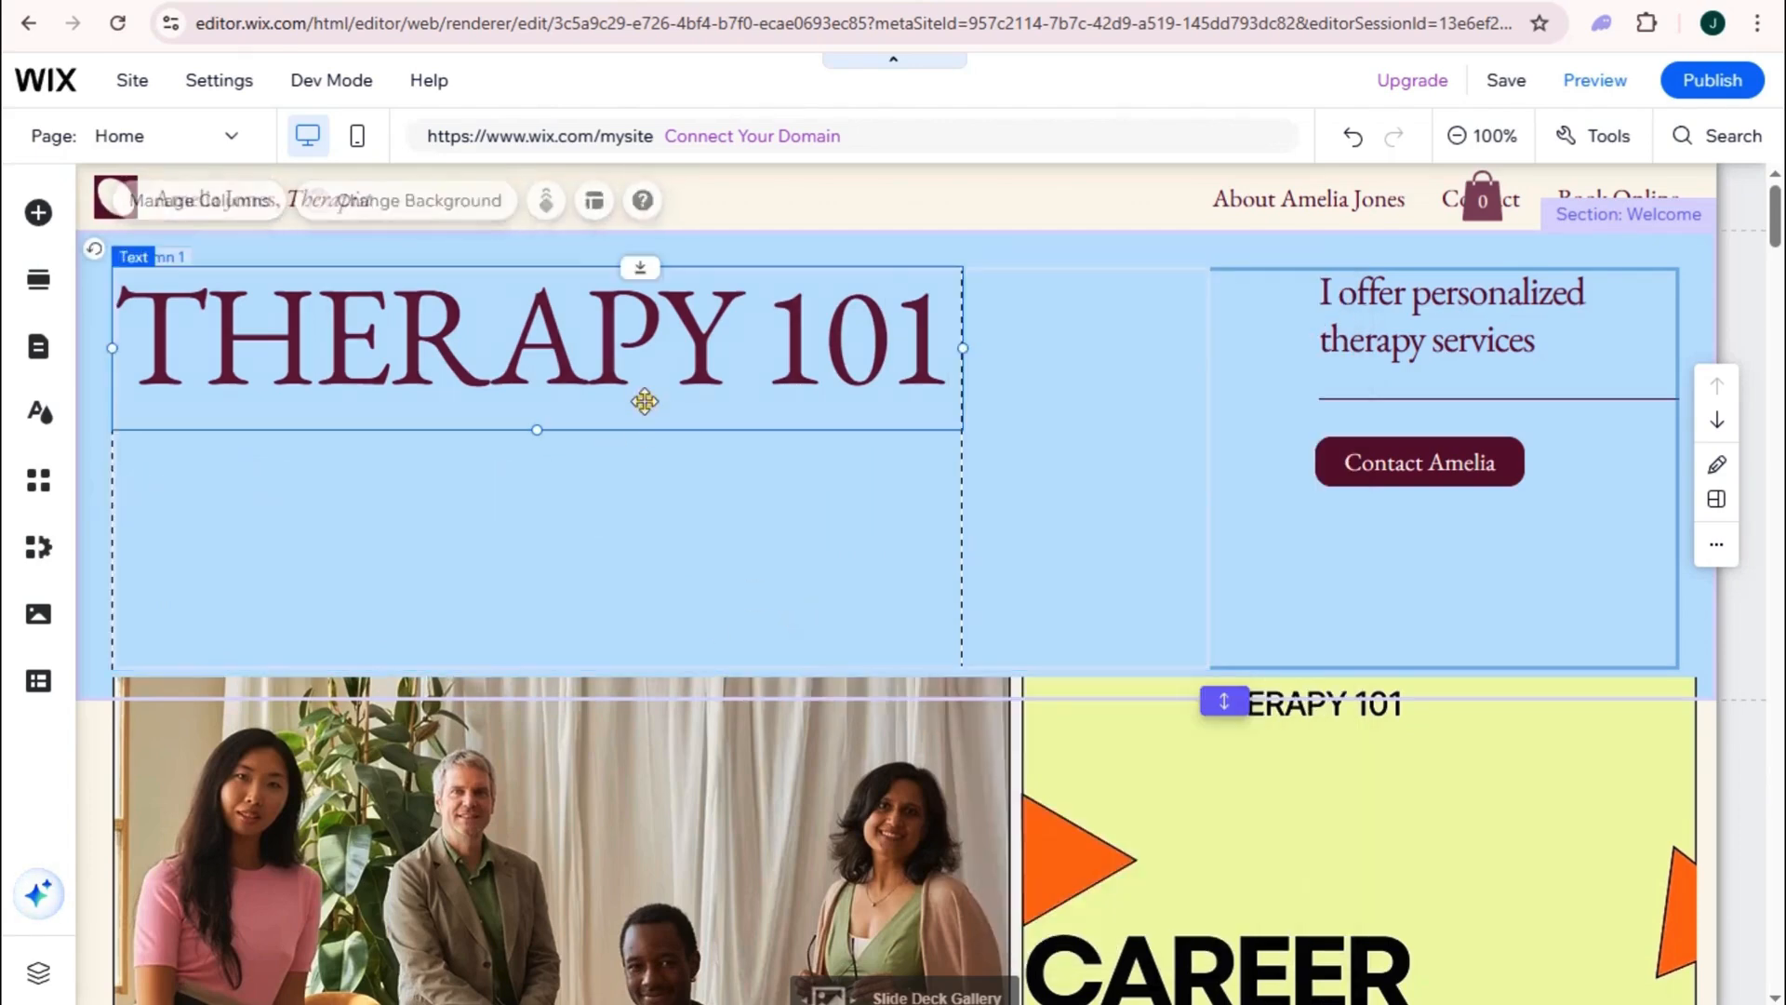
- Set the THERAPY 101 heading to the Heading 2 style with the Enriqueta font
double_click(640, 394)
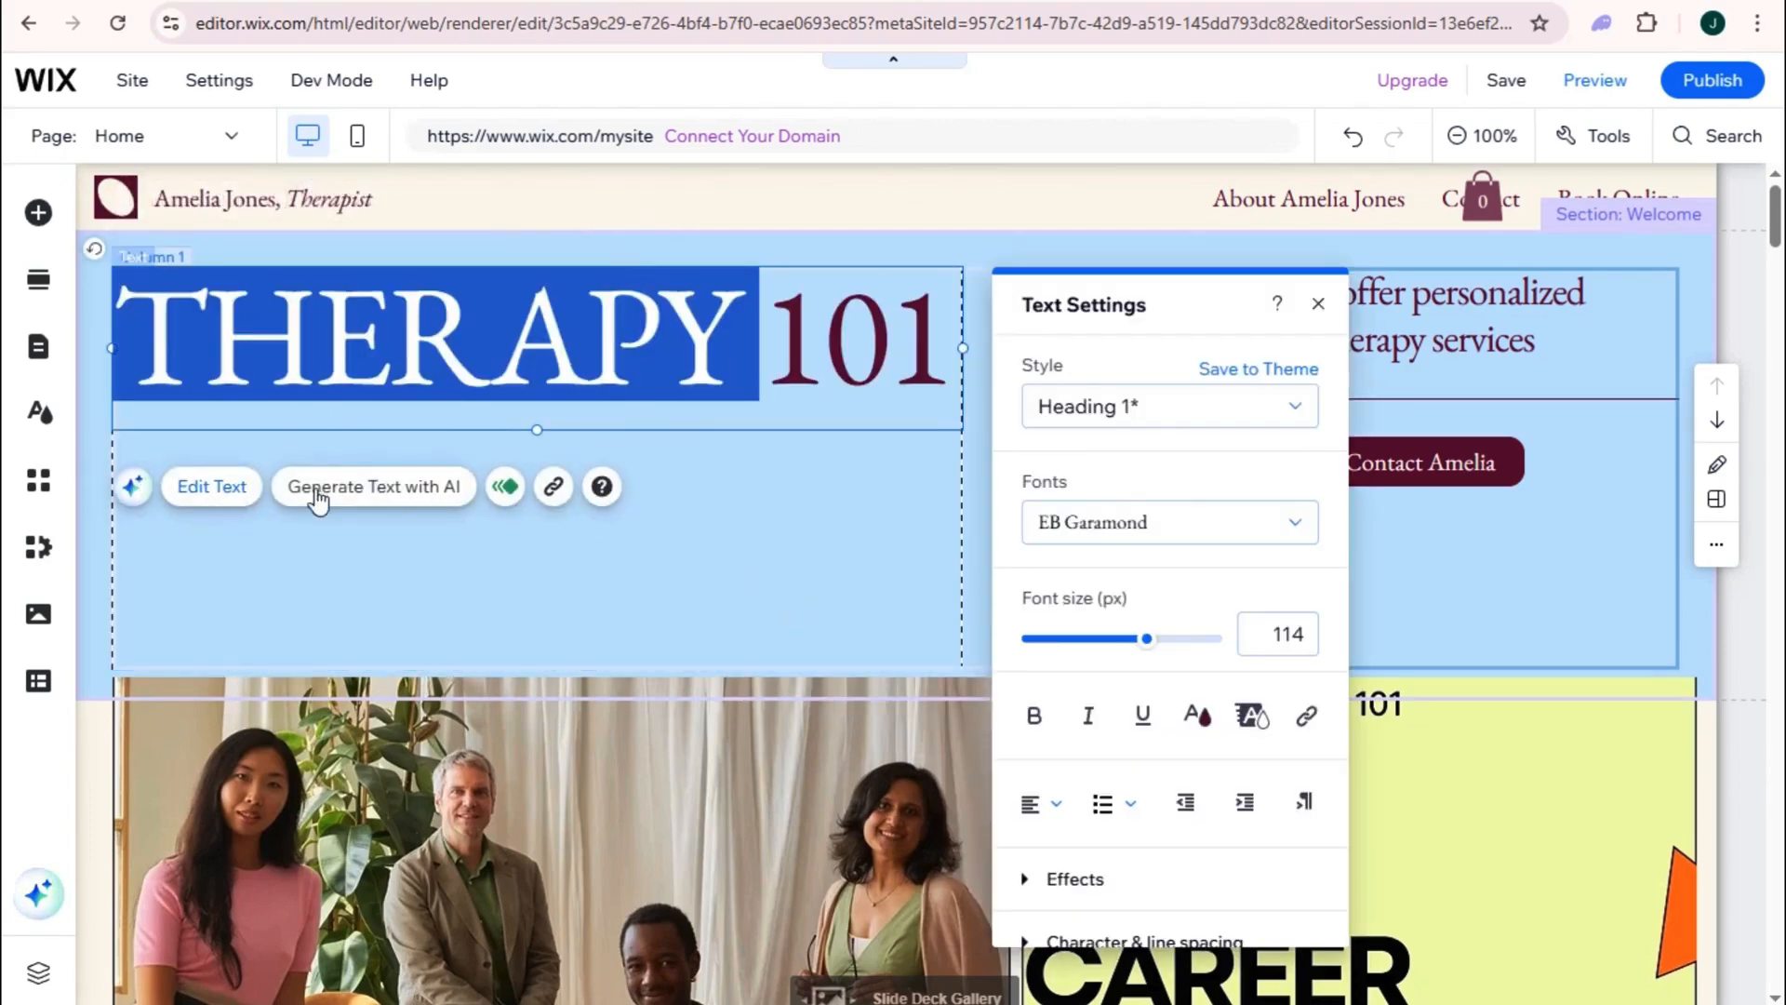
left_click(1144, 406)
left_click(1152, 521)
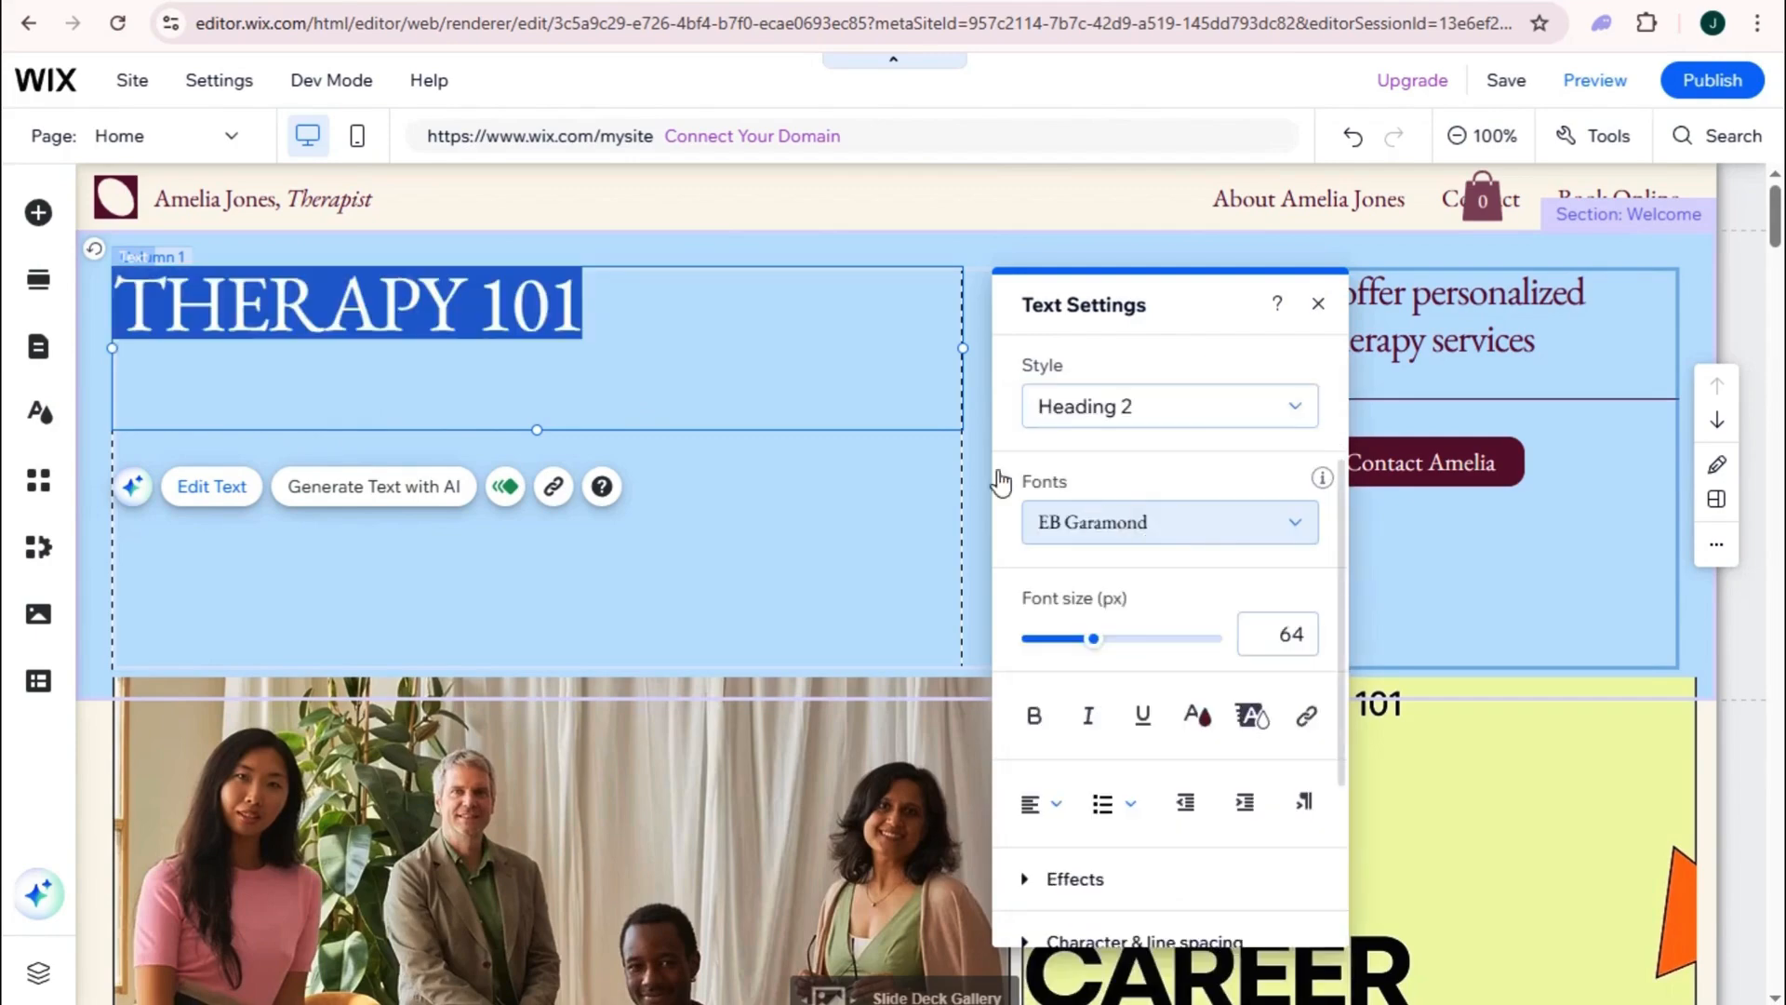
left_click(1123, 532)
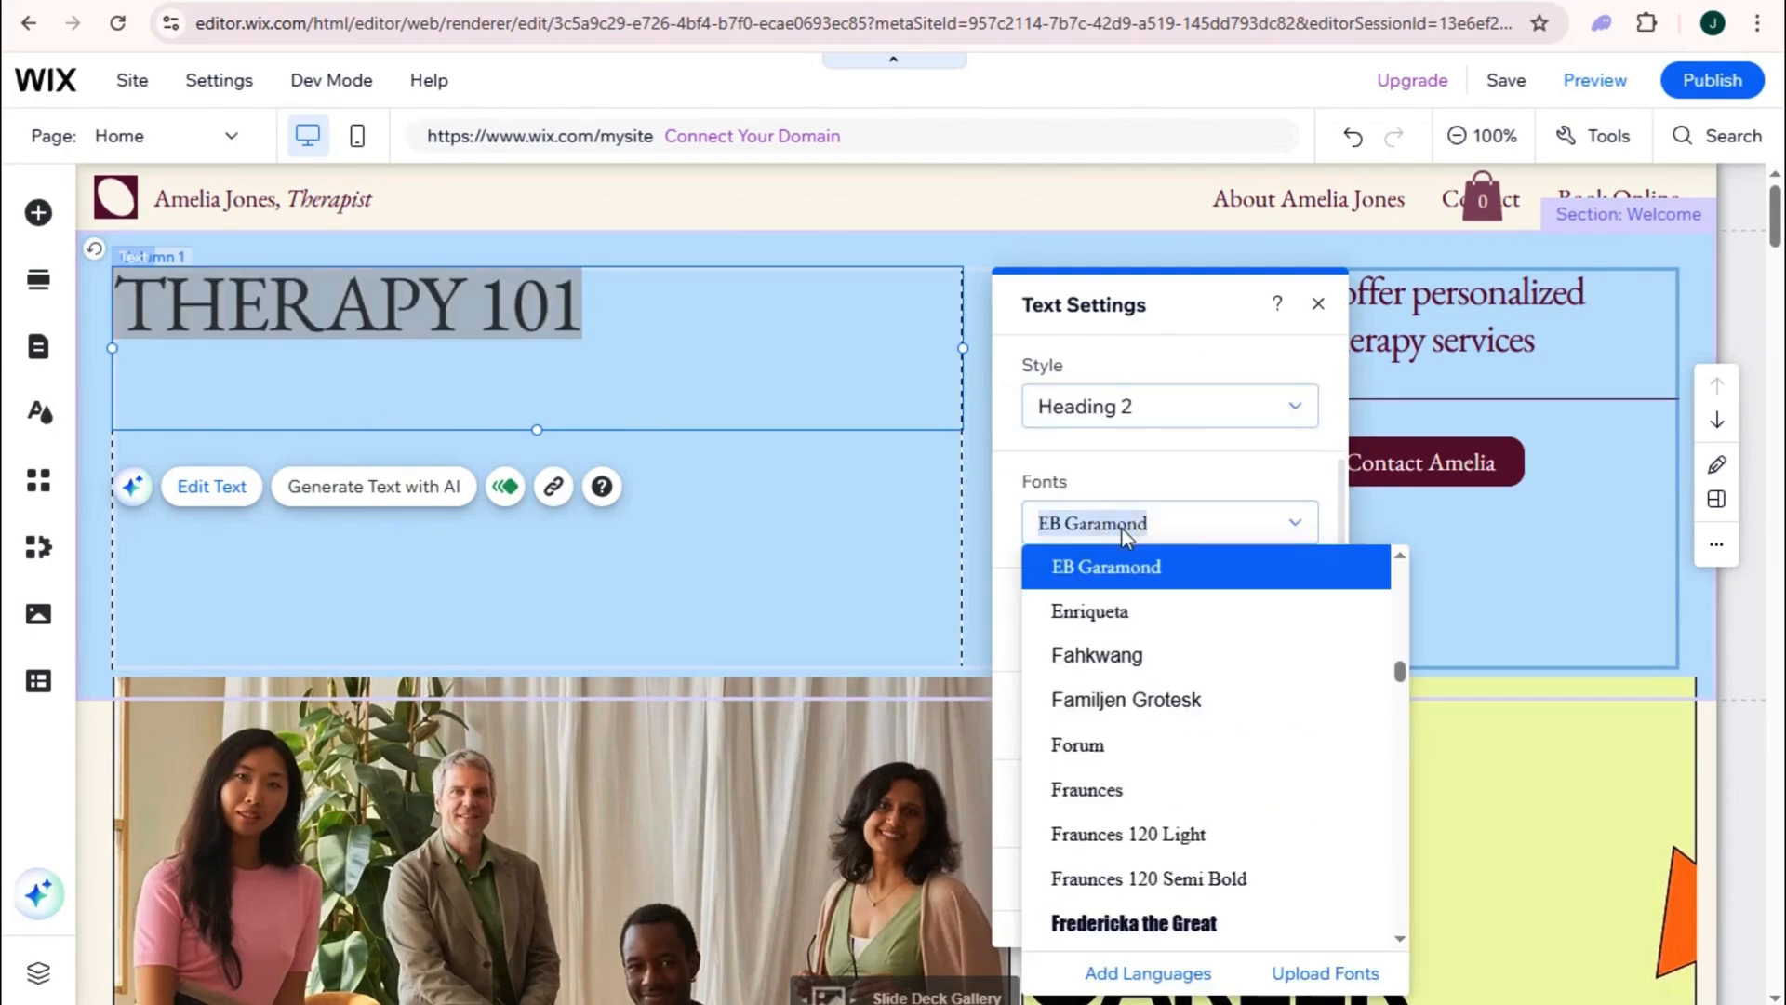
left_click(1113, 623)
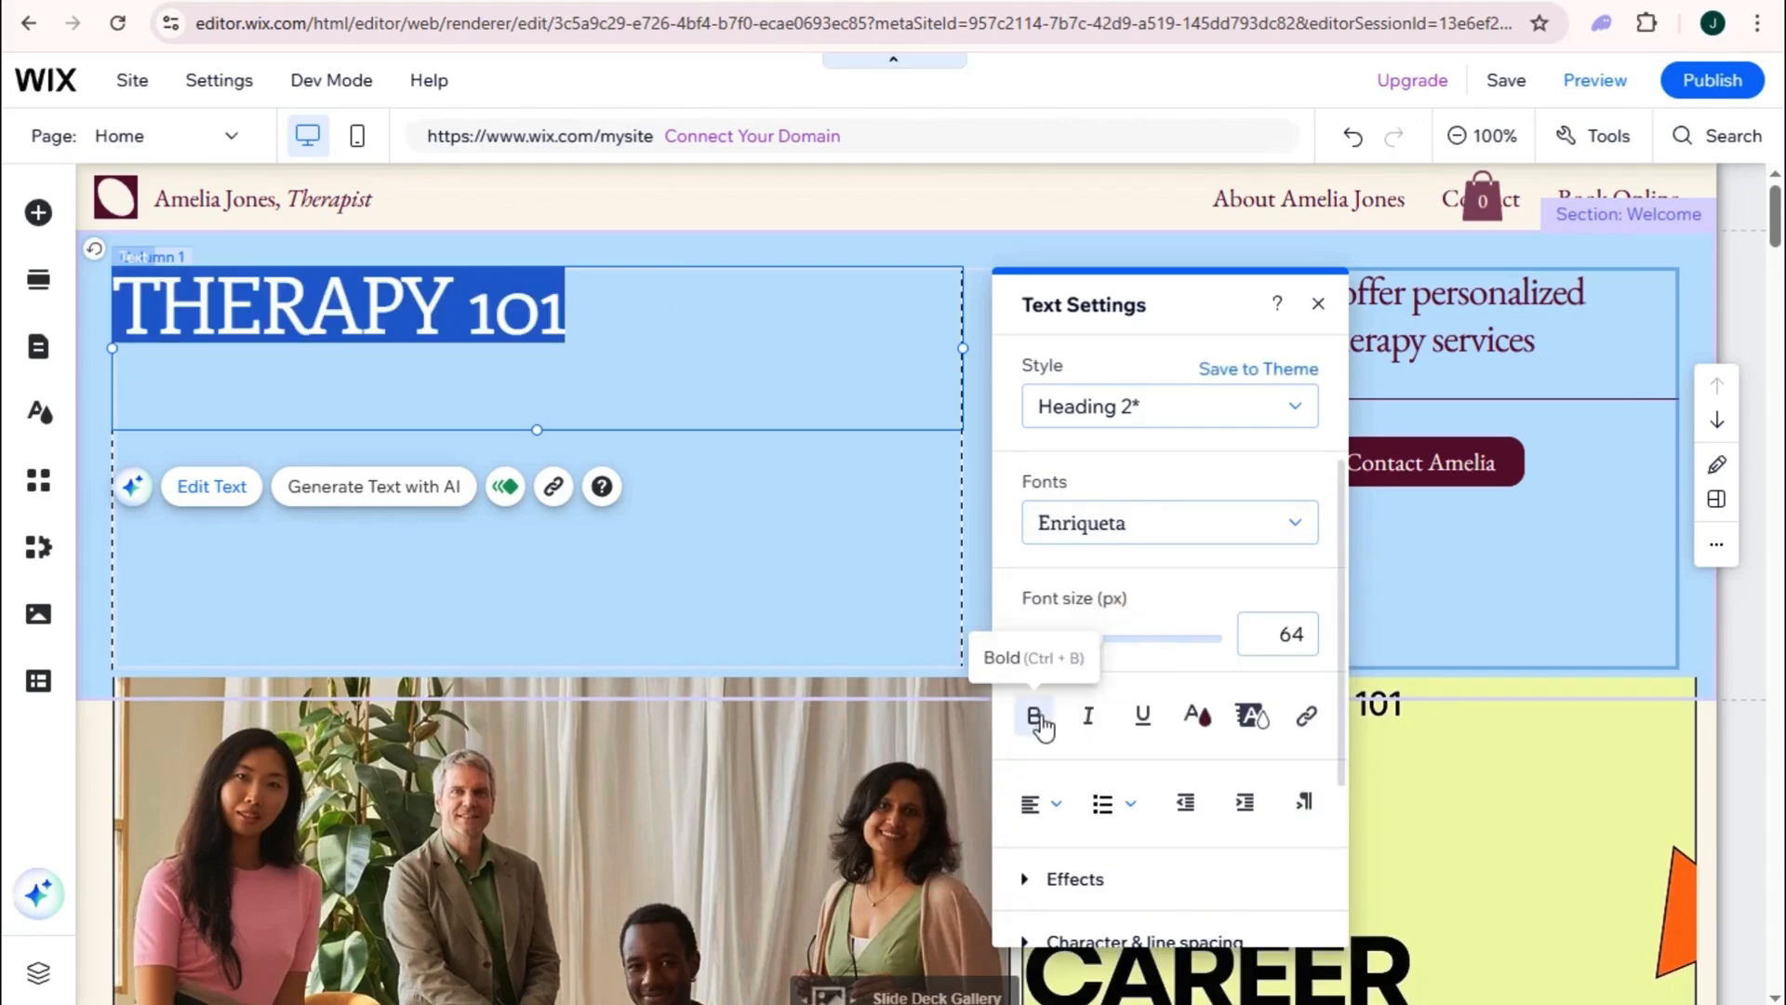
- Make the THERAPY 101 heading bold and color it with the darkest maroon theme color
left_click(1036, 719)
left_click(1089, 716)
left_click(1088, 716)
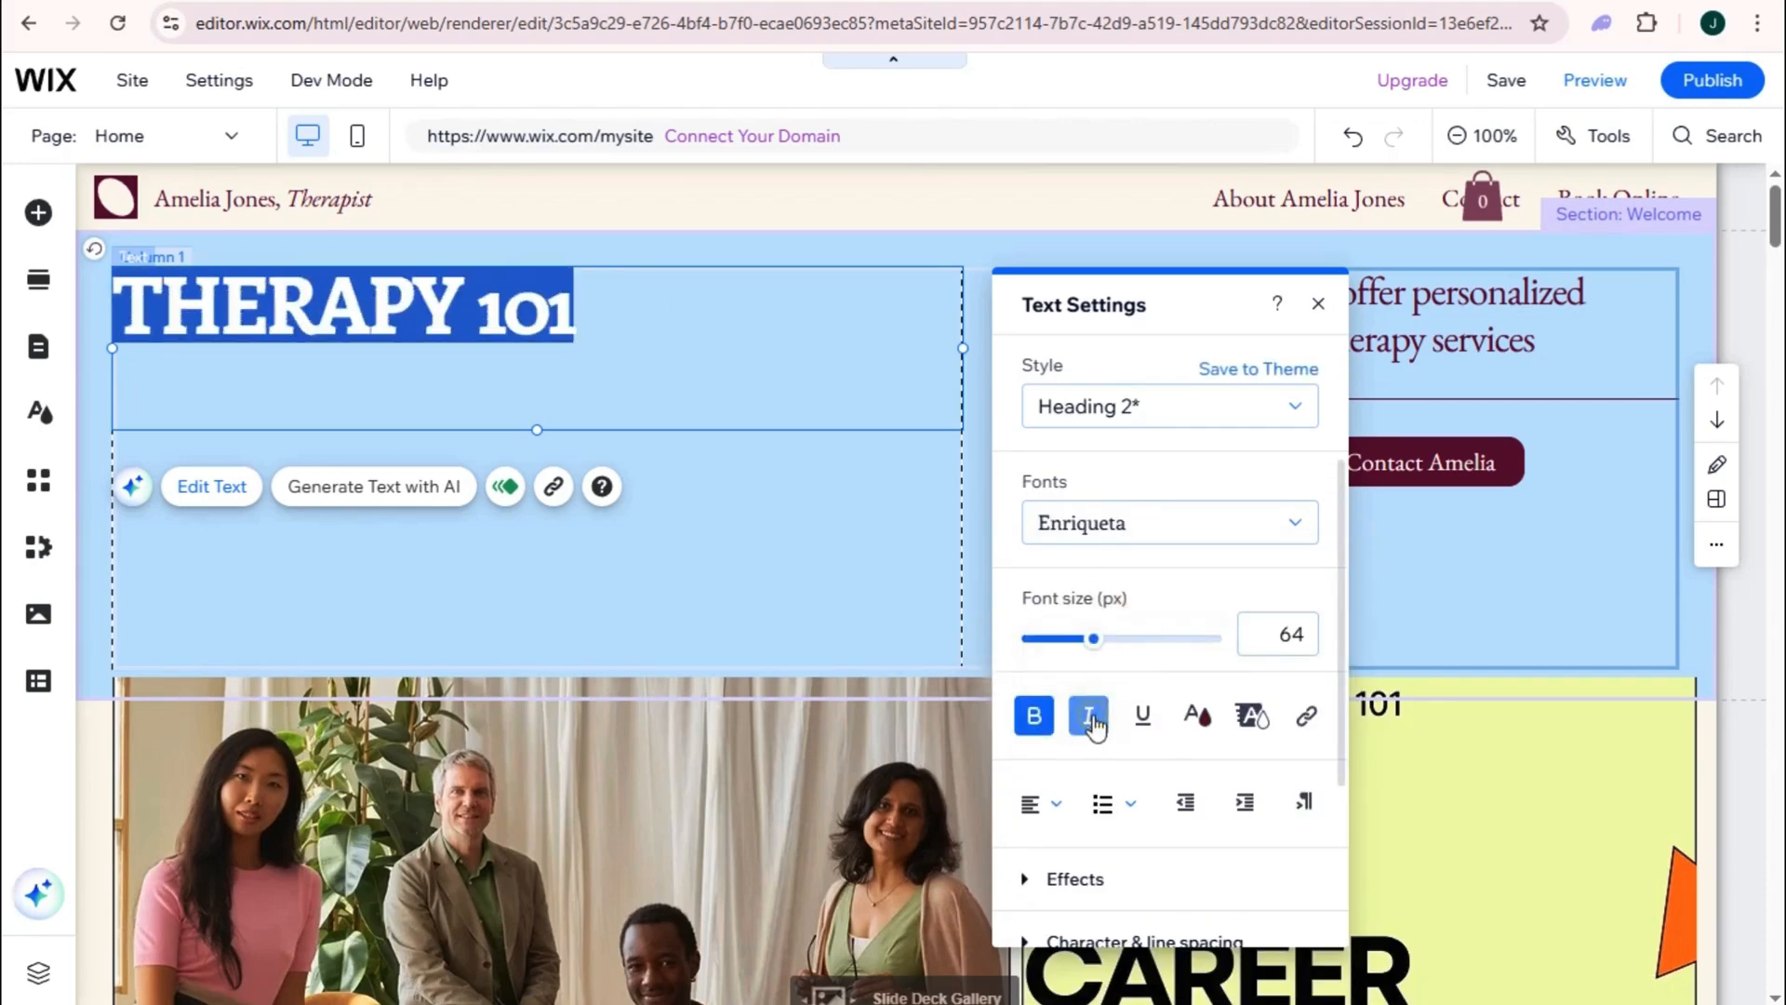
left_click(1198, 716)
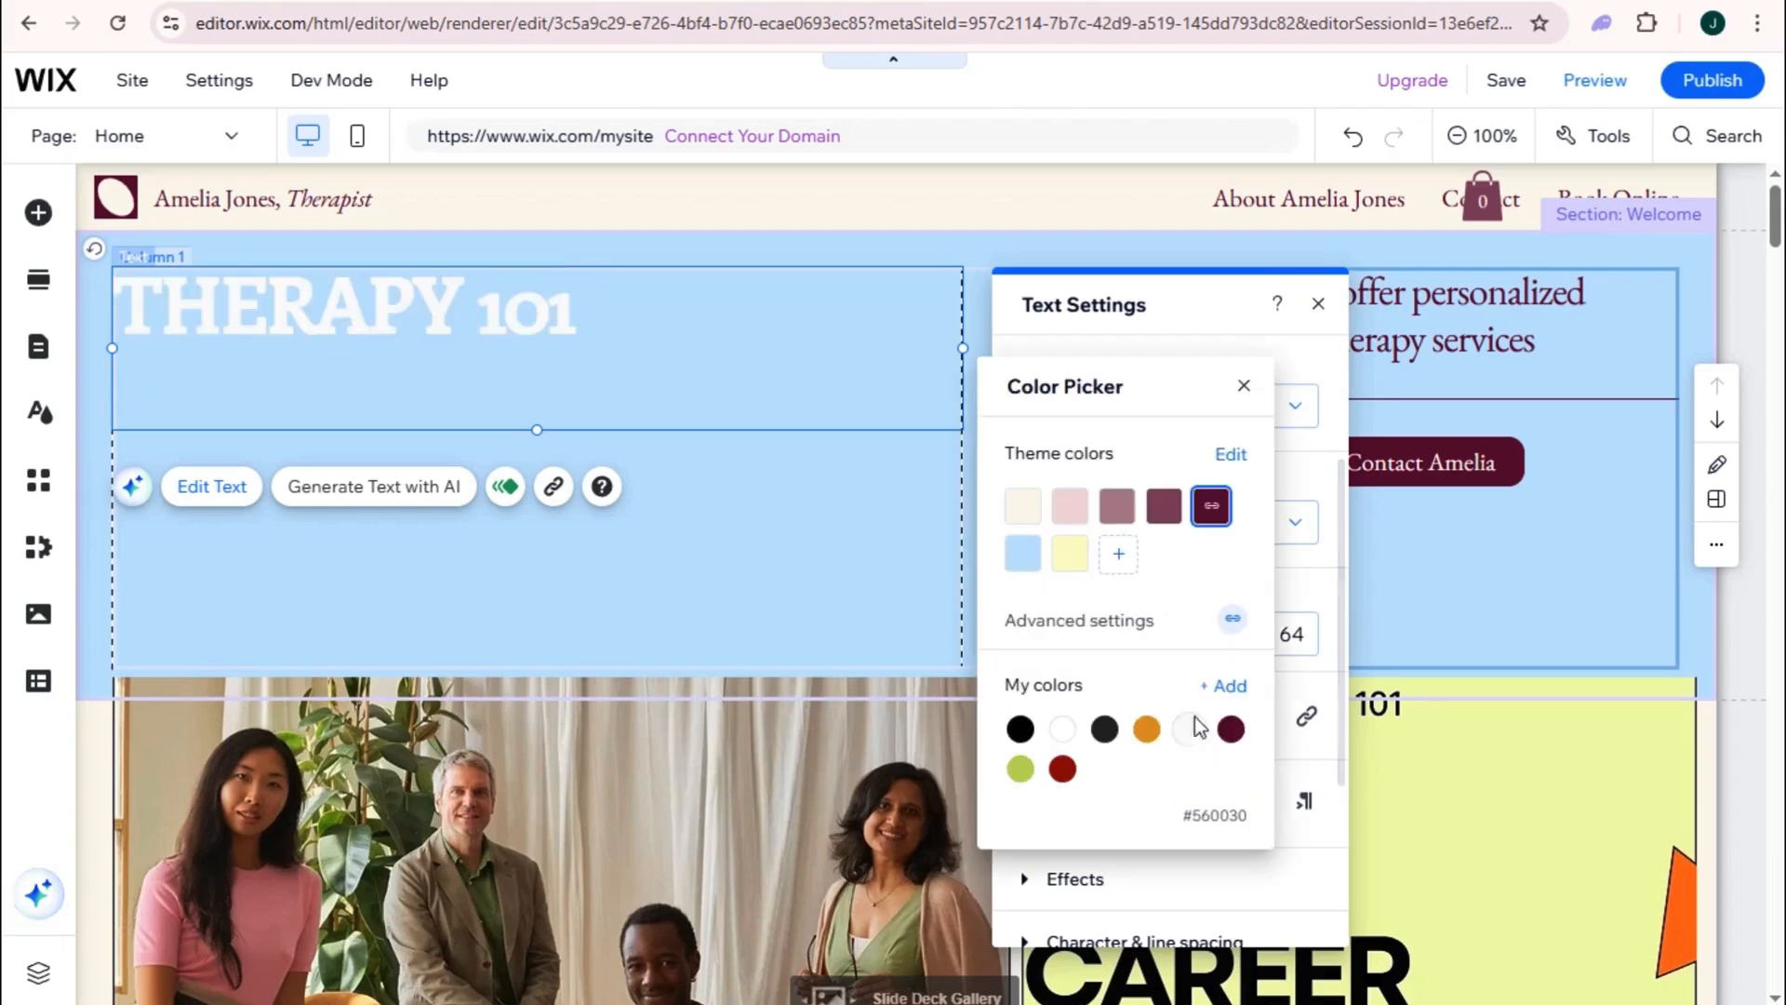
left_click(1062, 769)
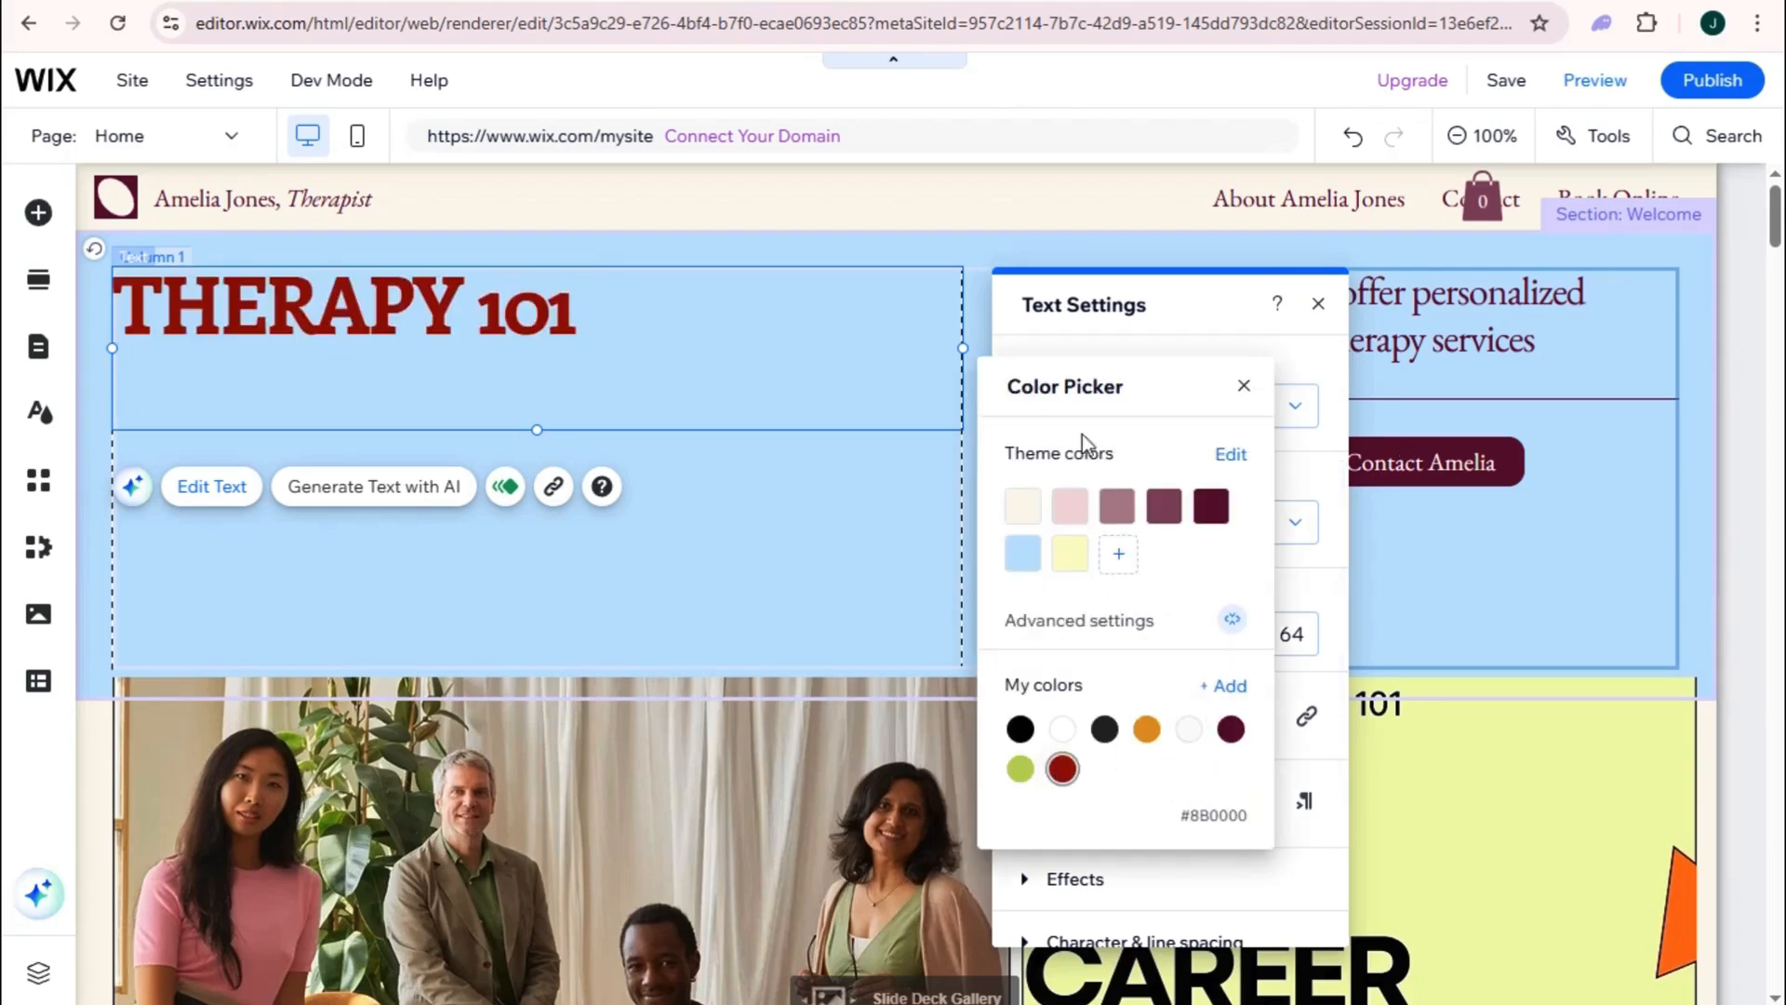
left_click(1212, 506)
left_click(944, 317)
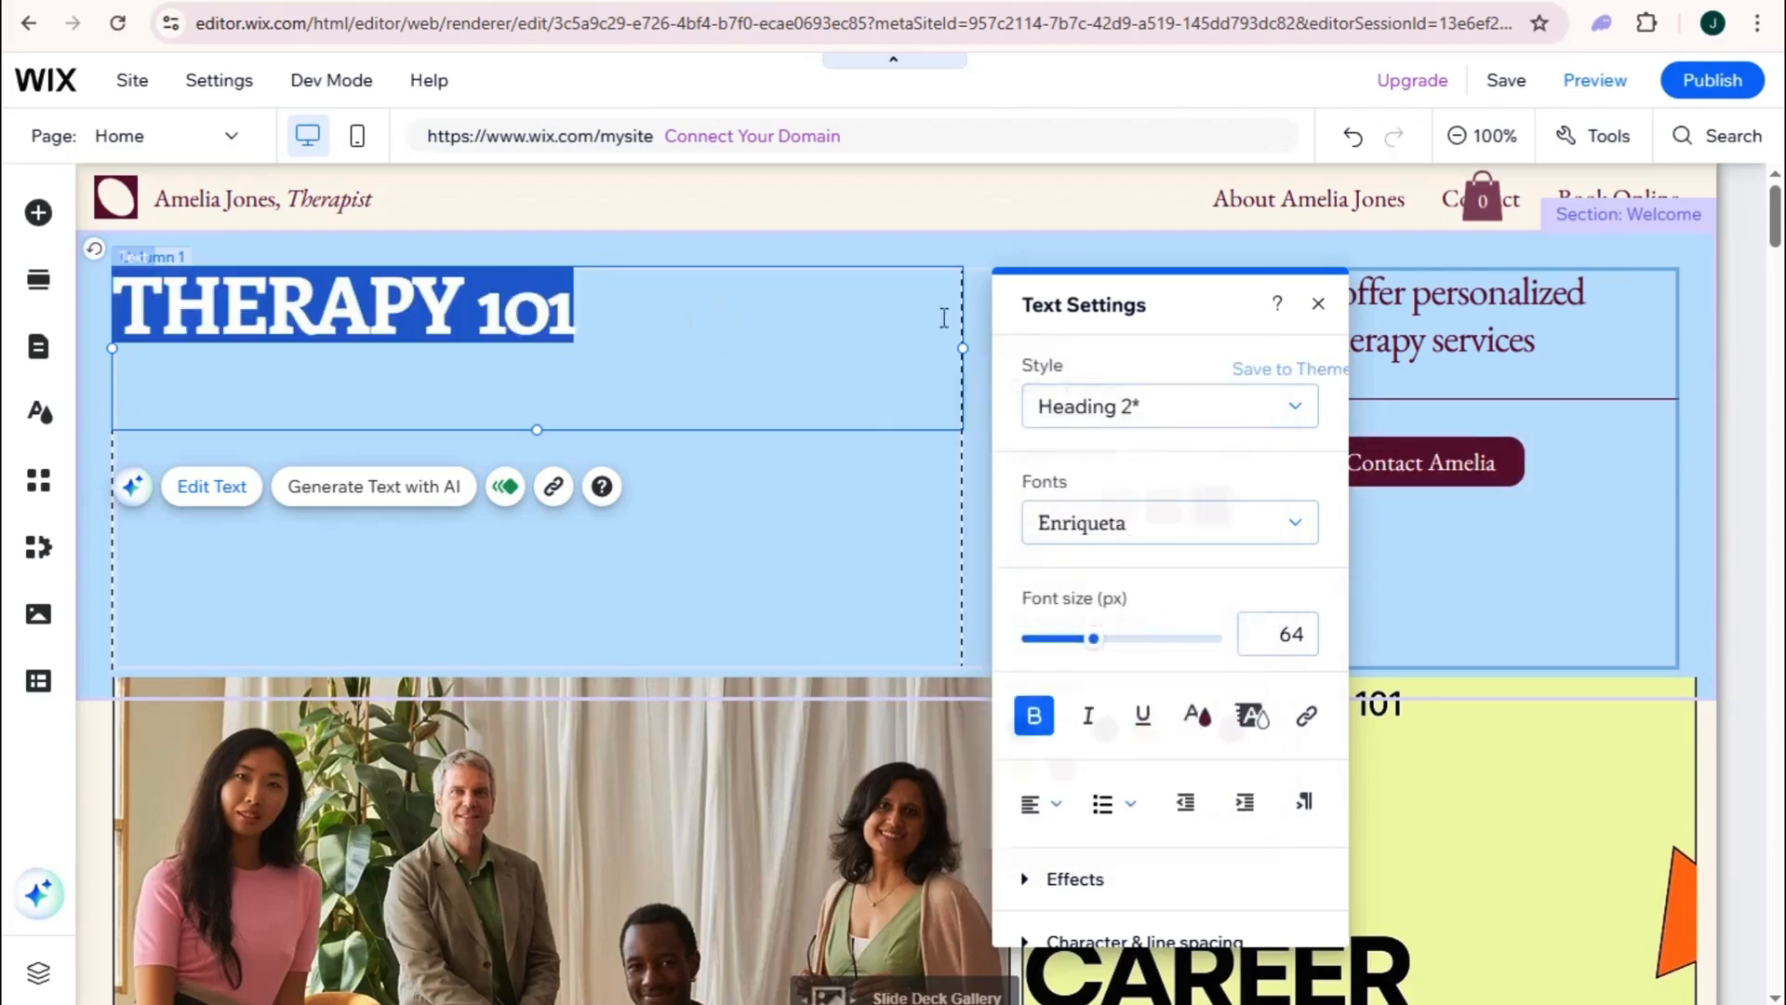
- Apply shadow text effect B to the THERAPY 101 heading, view its character and line spacing, and finish formatting
scroll(1161, 773, "down", 3)
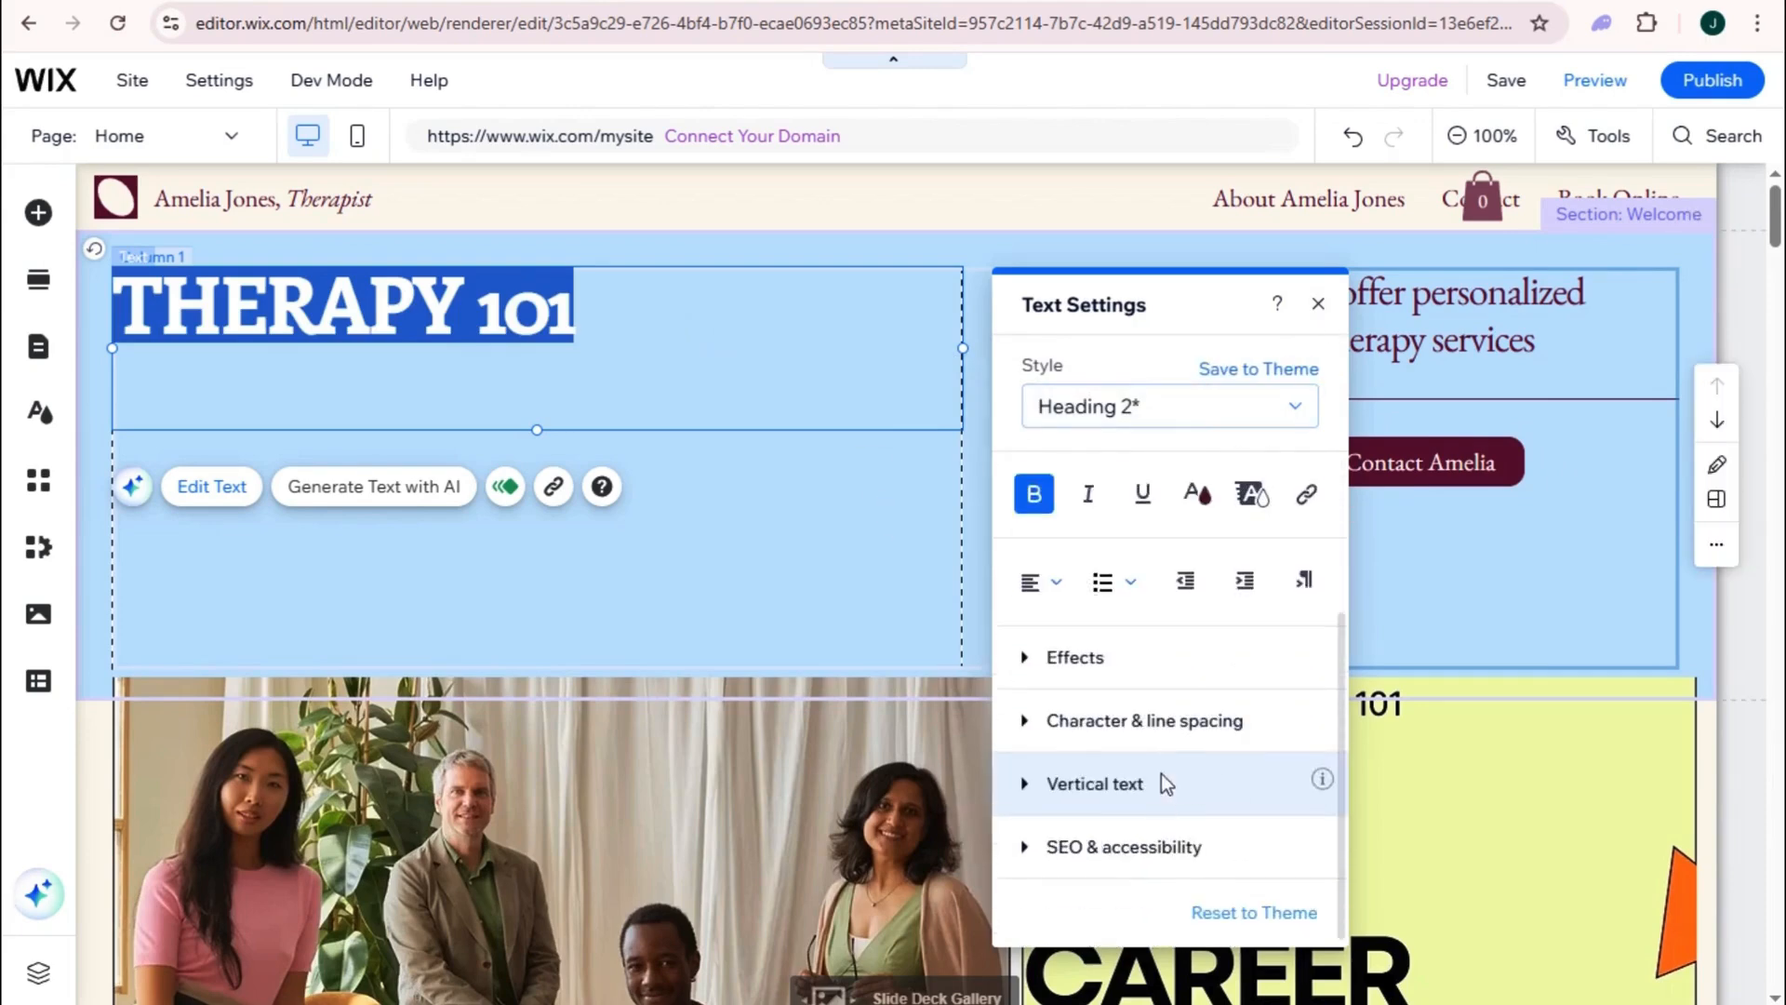
left_click(1100, 659)
left_click(1167, 582)
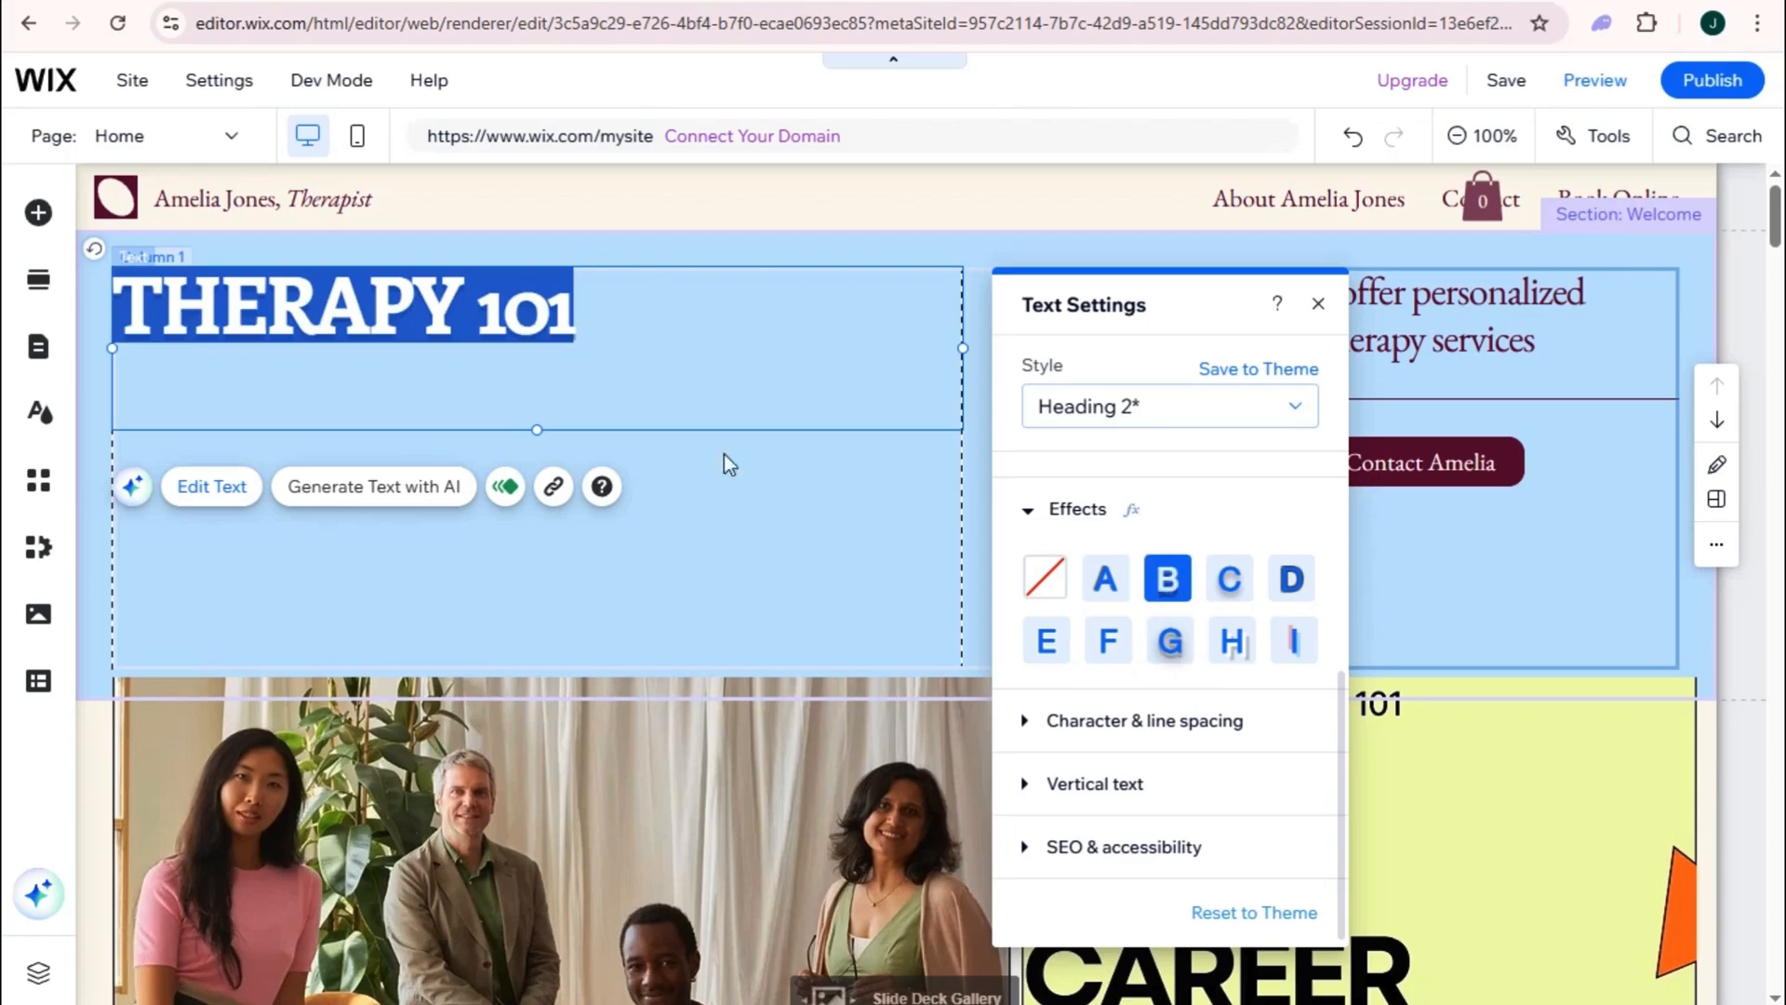
left_click(1097, 722)
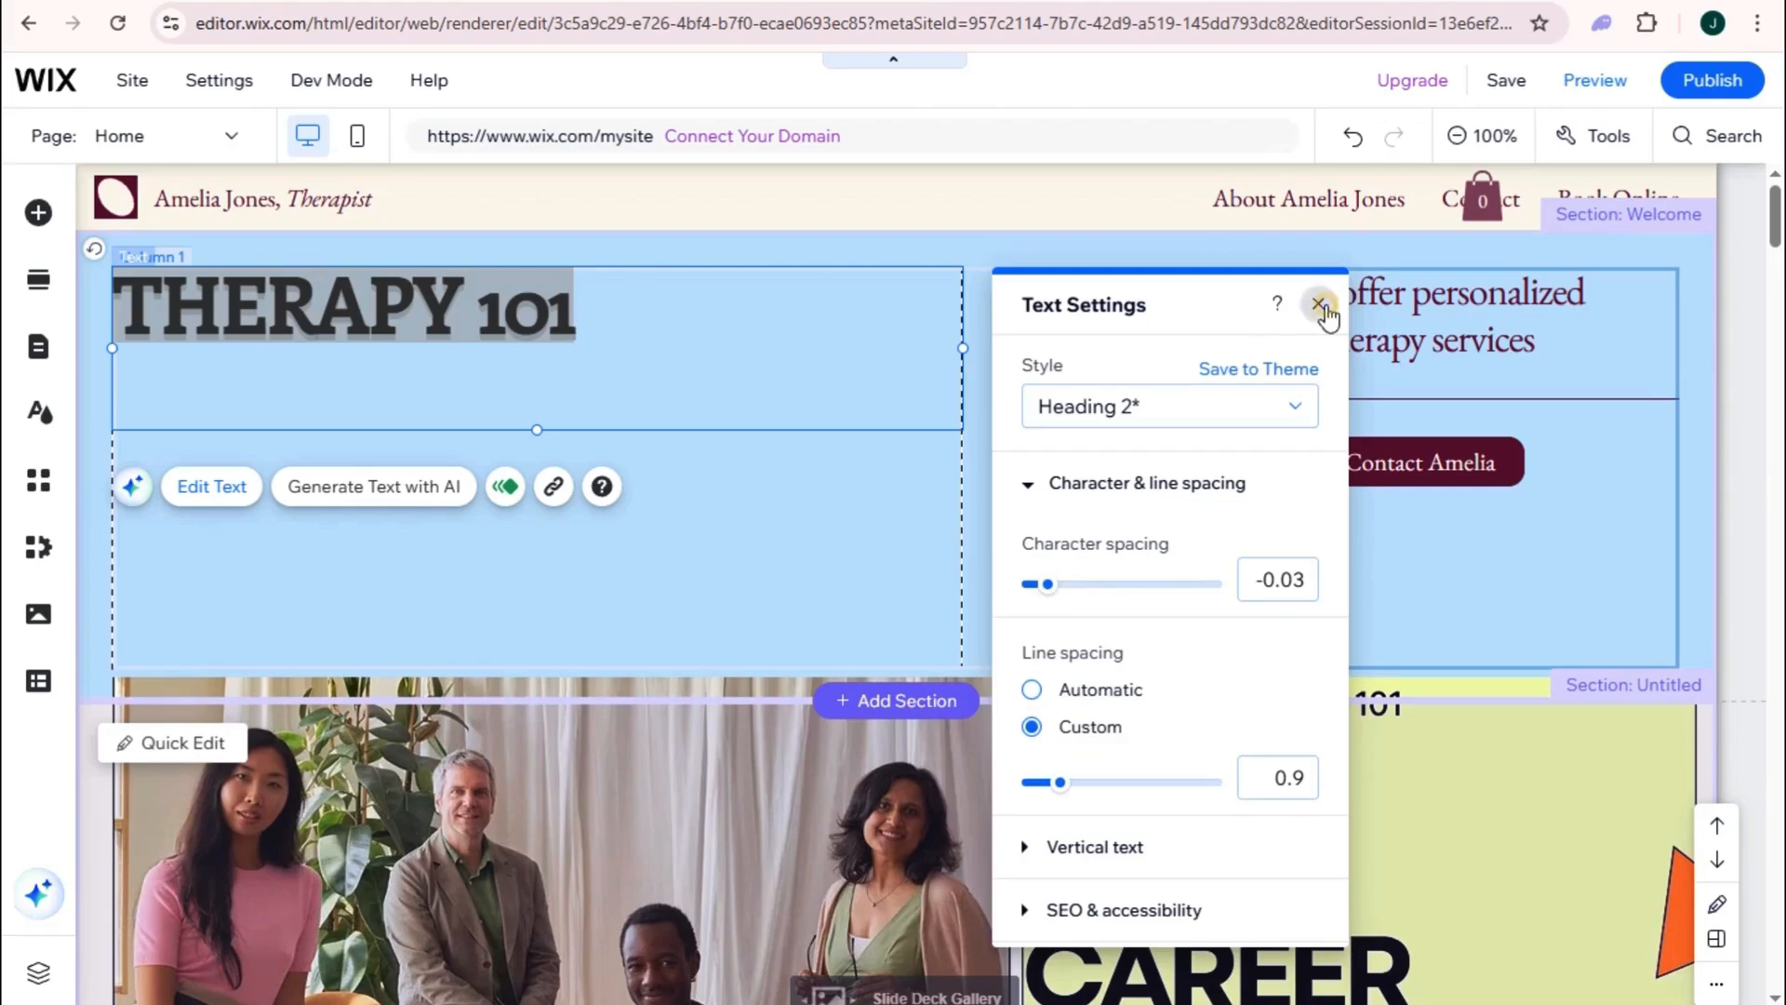
left_click(1319, 305)
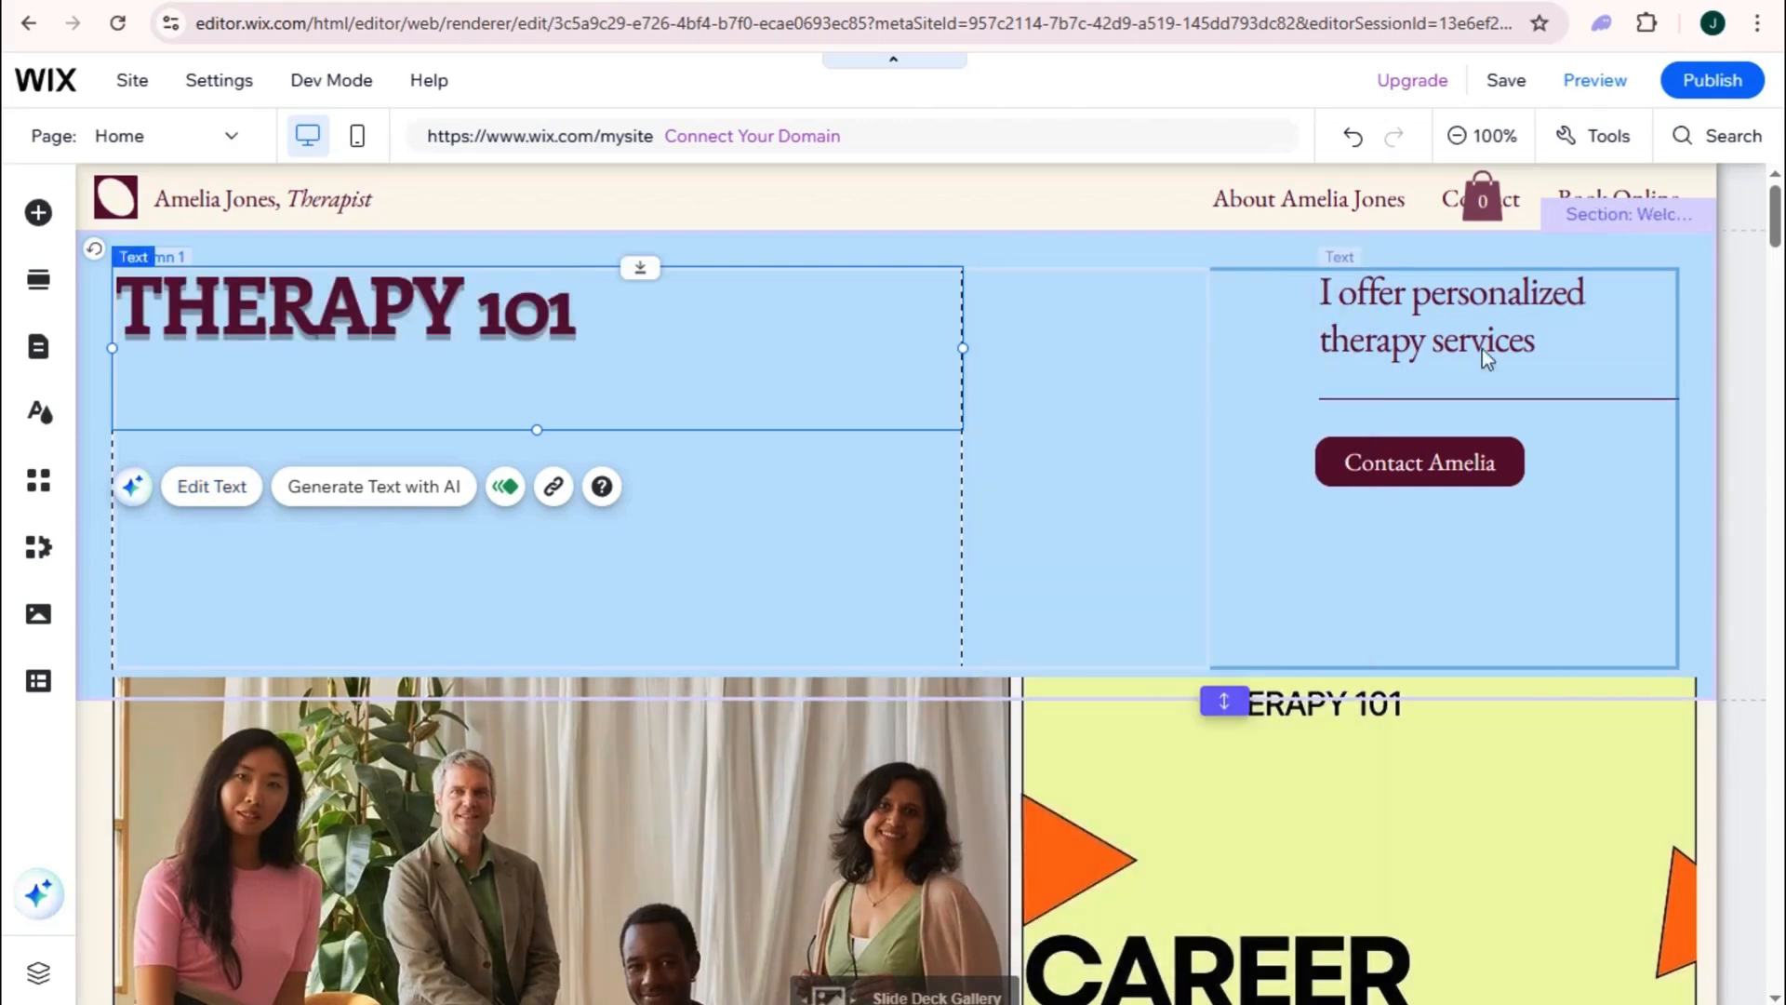
double_click(1450, 294)
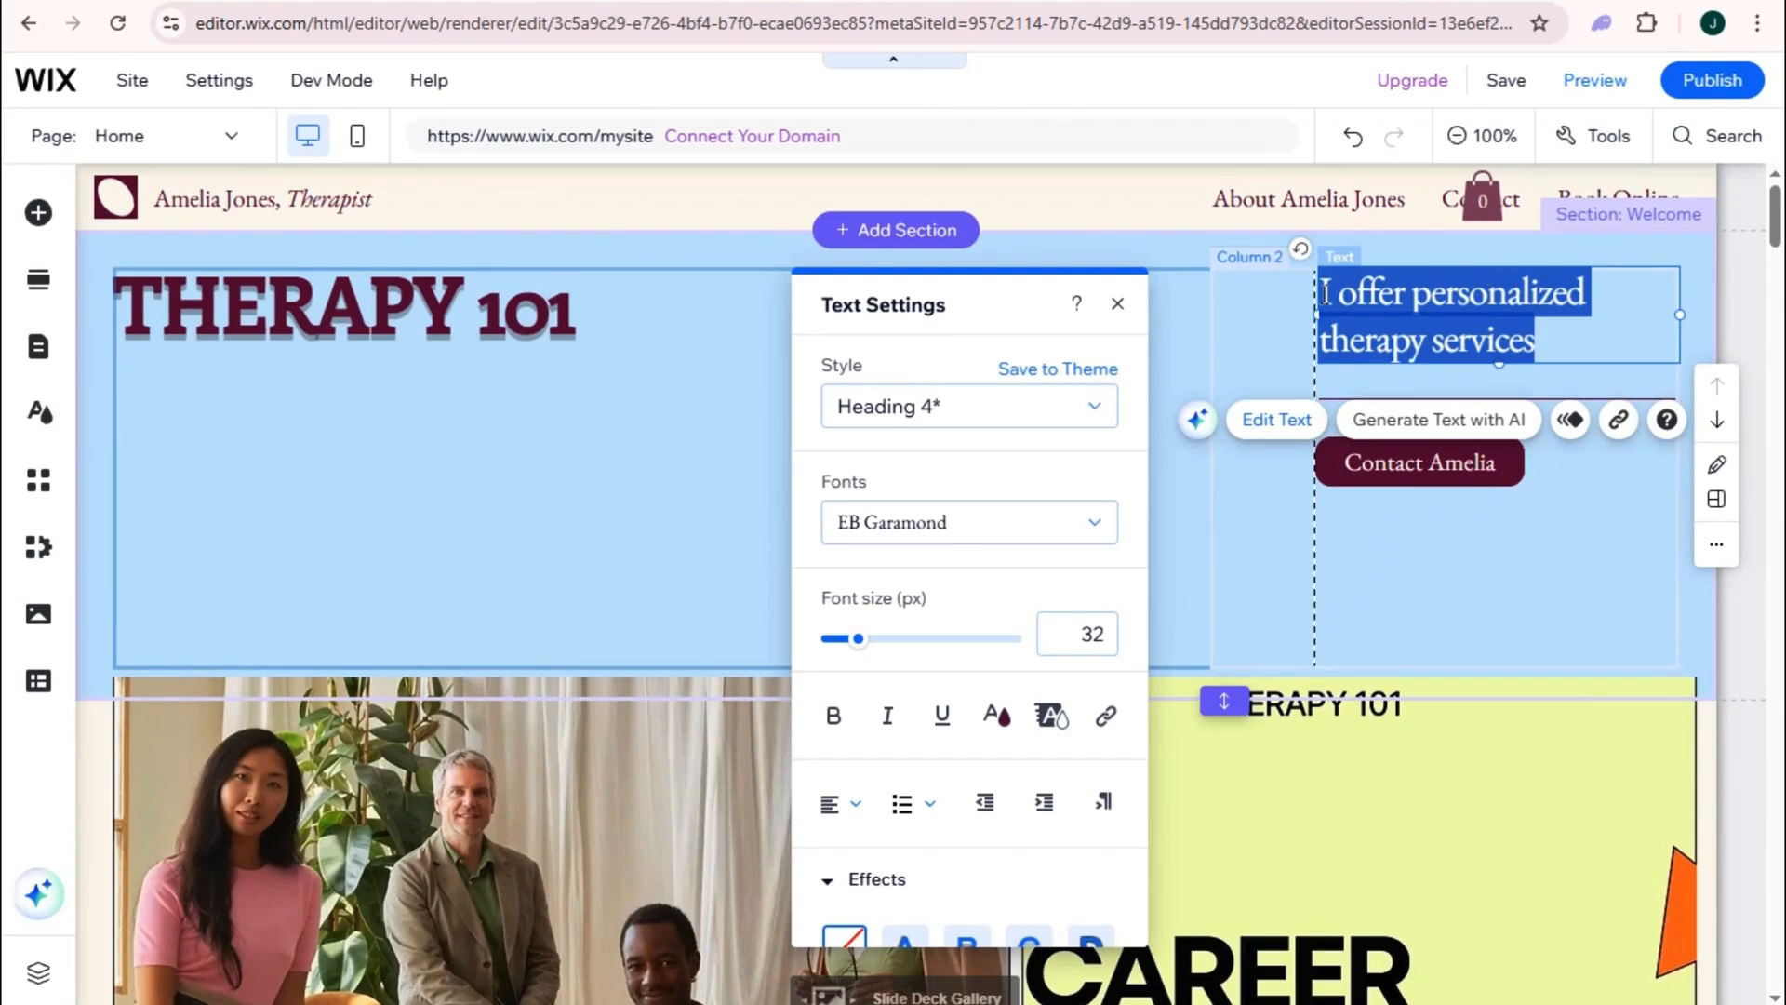
left_click(1426, 573)
- Add the premade orange "Contact information" contact form to the blank section below the slider gallery
scroll(1228, 549, "down", 10)
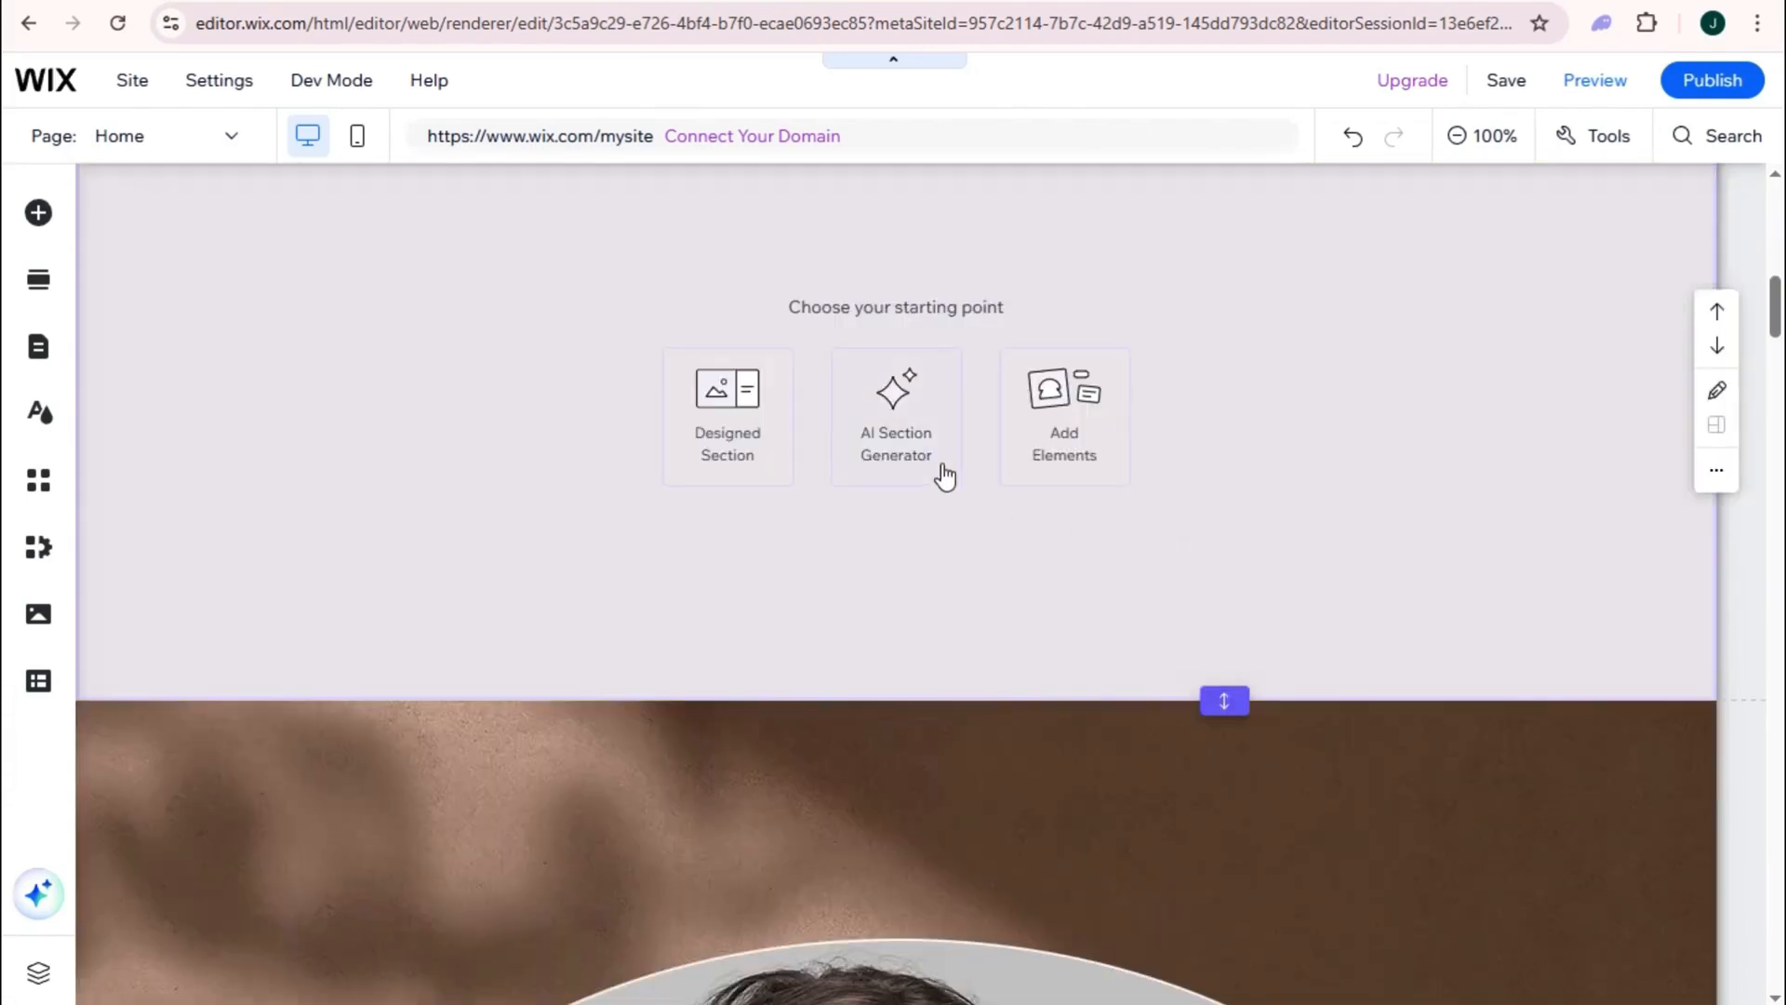
scroll(973, 577, "up", 3)
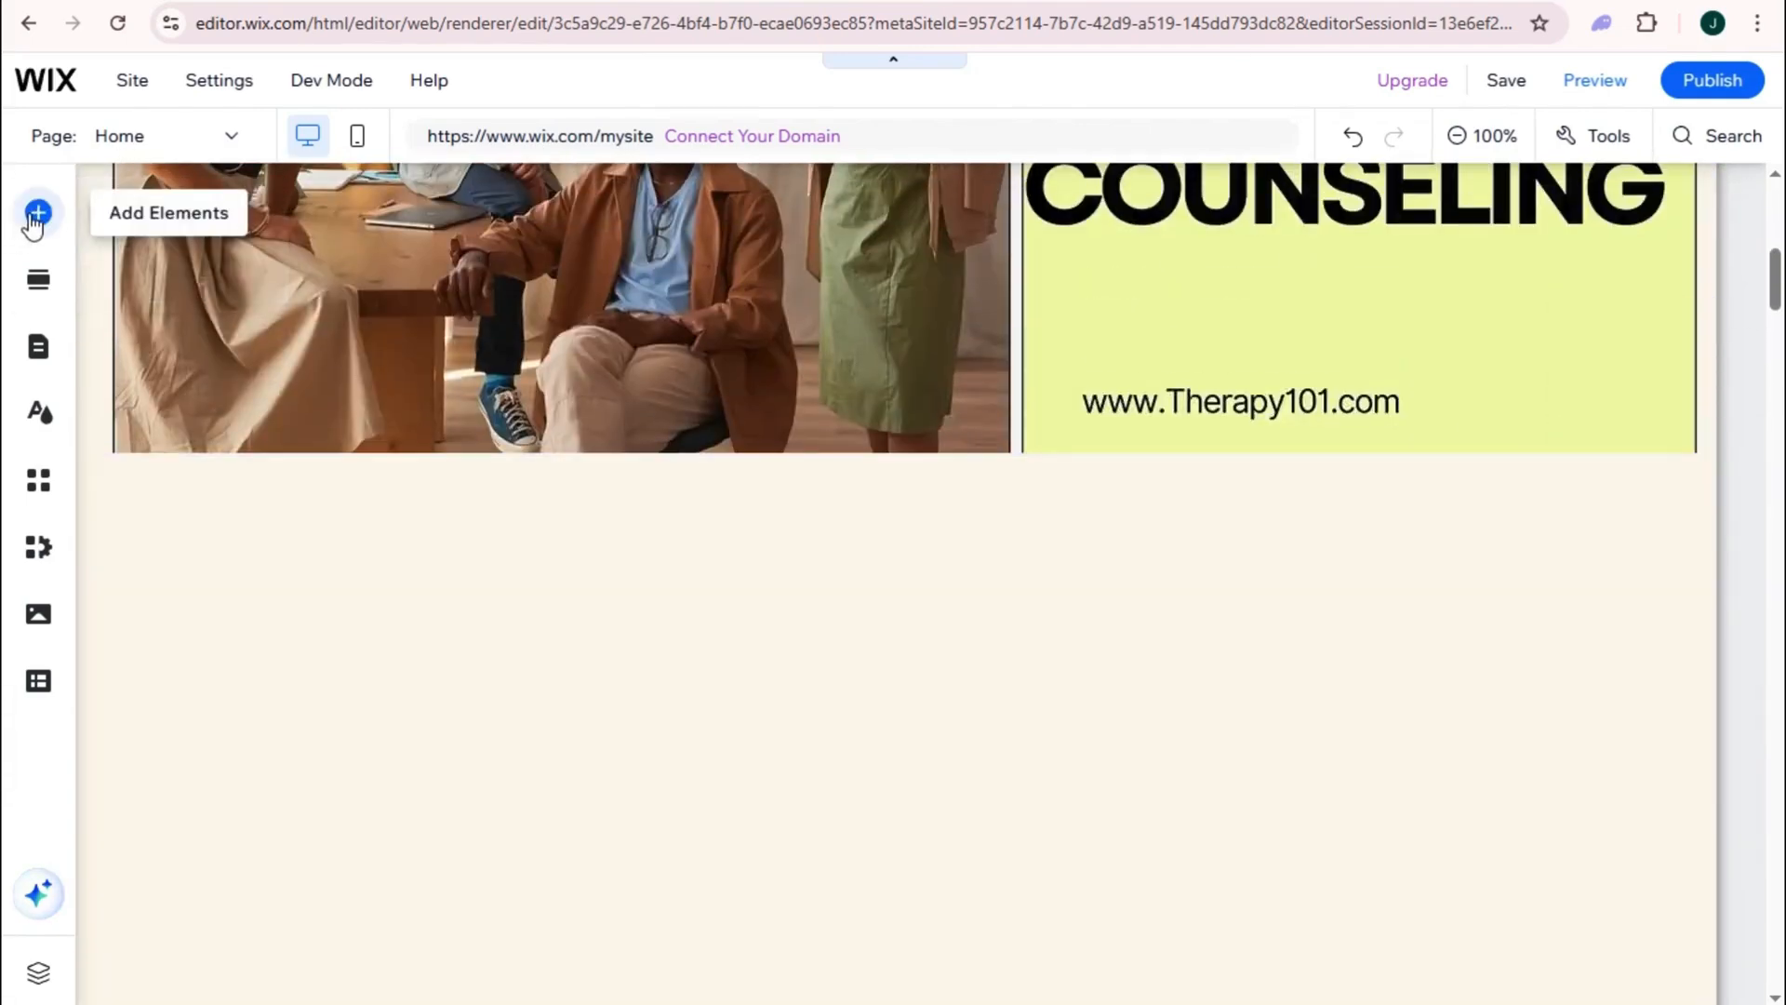
left_click(37, 214)
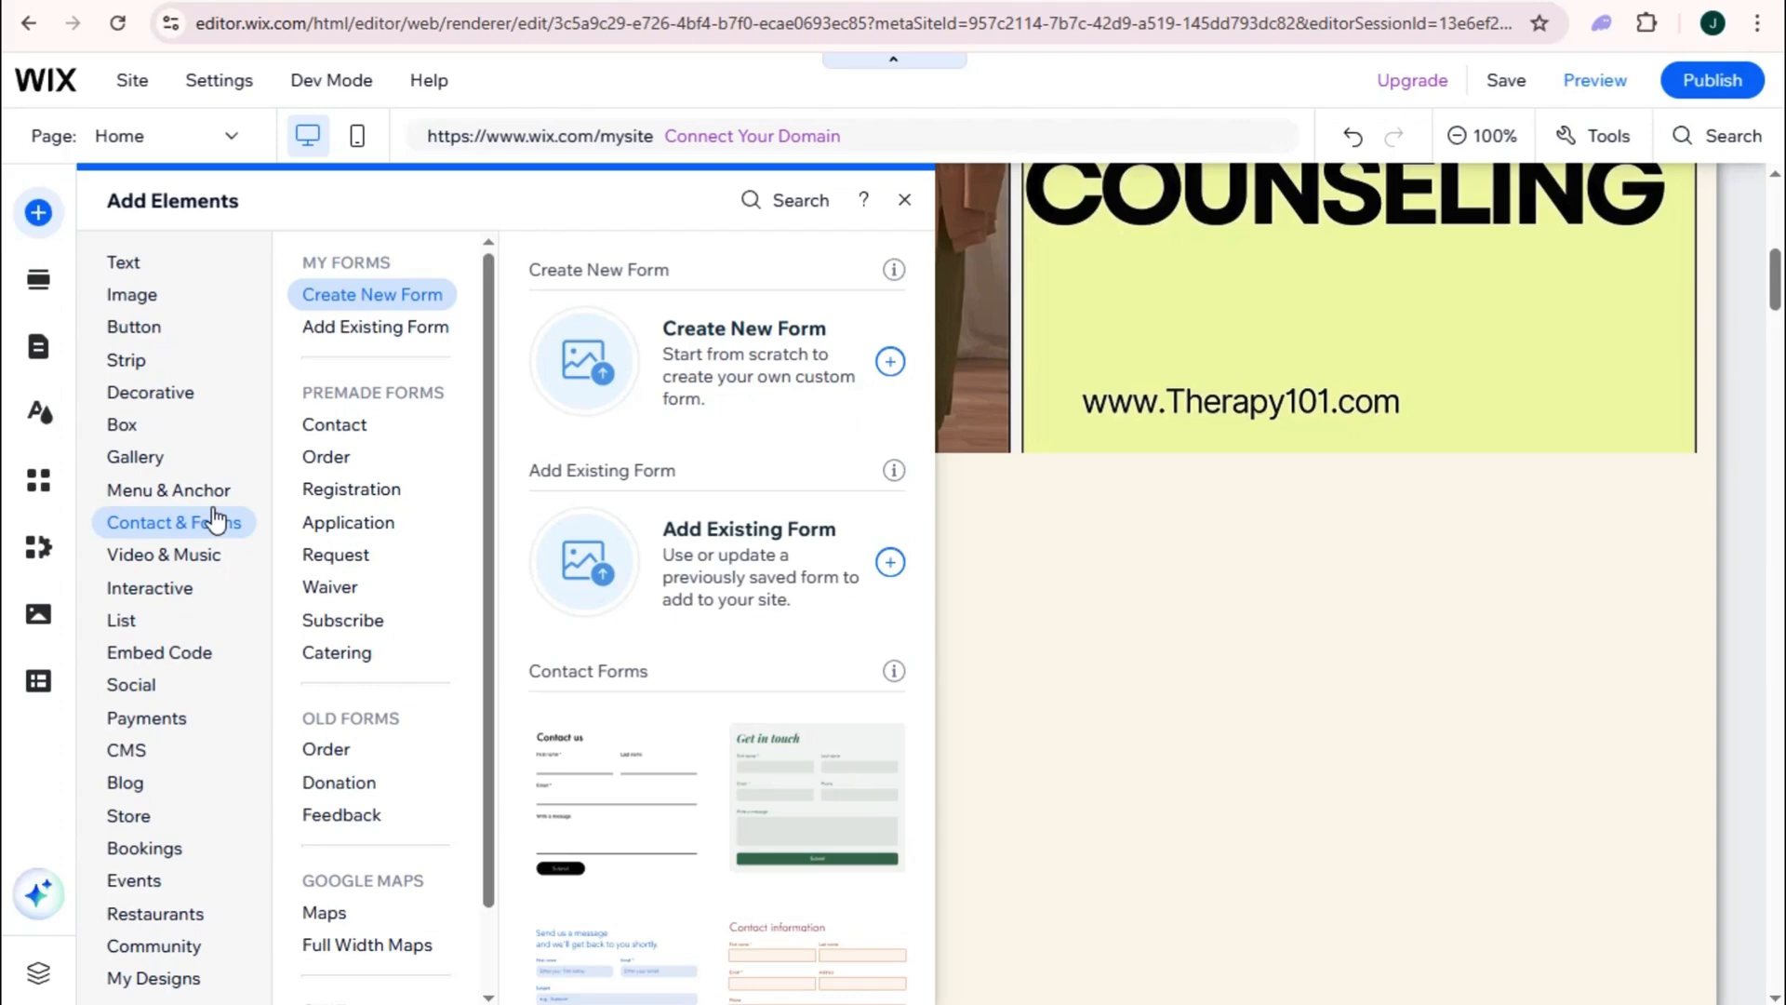
left_click(370, 420)
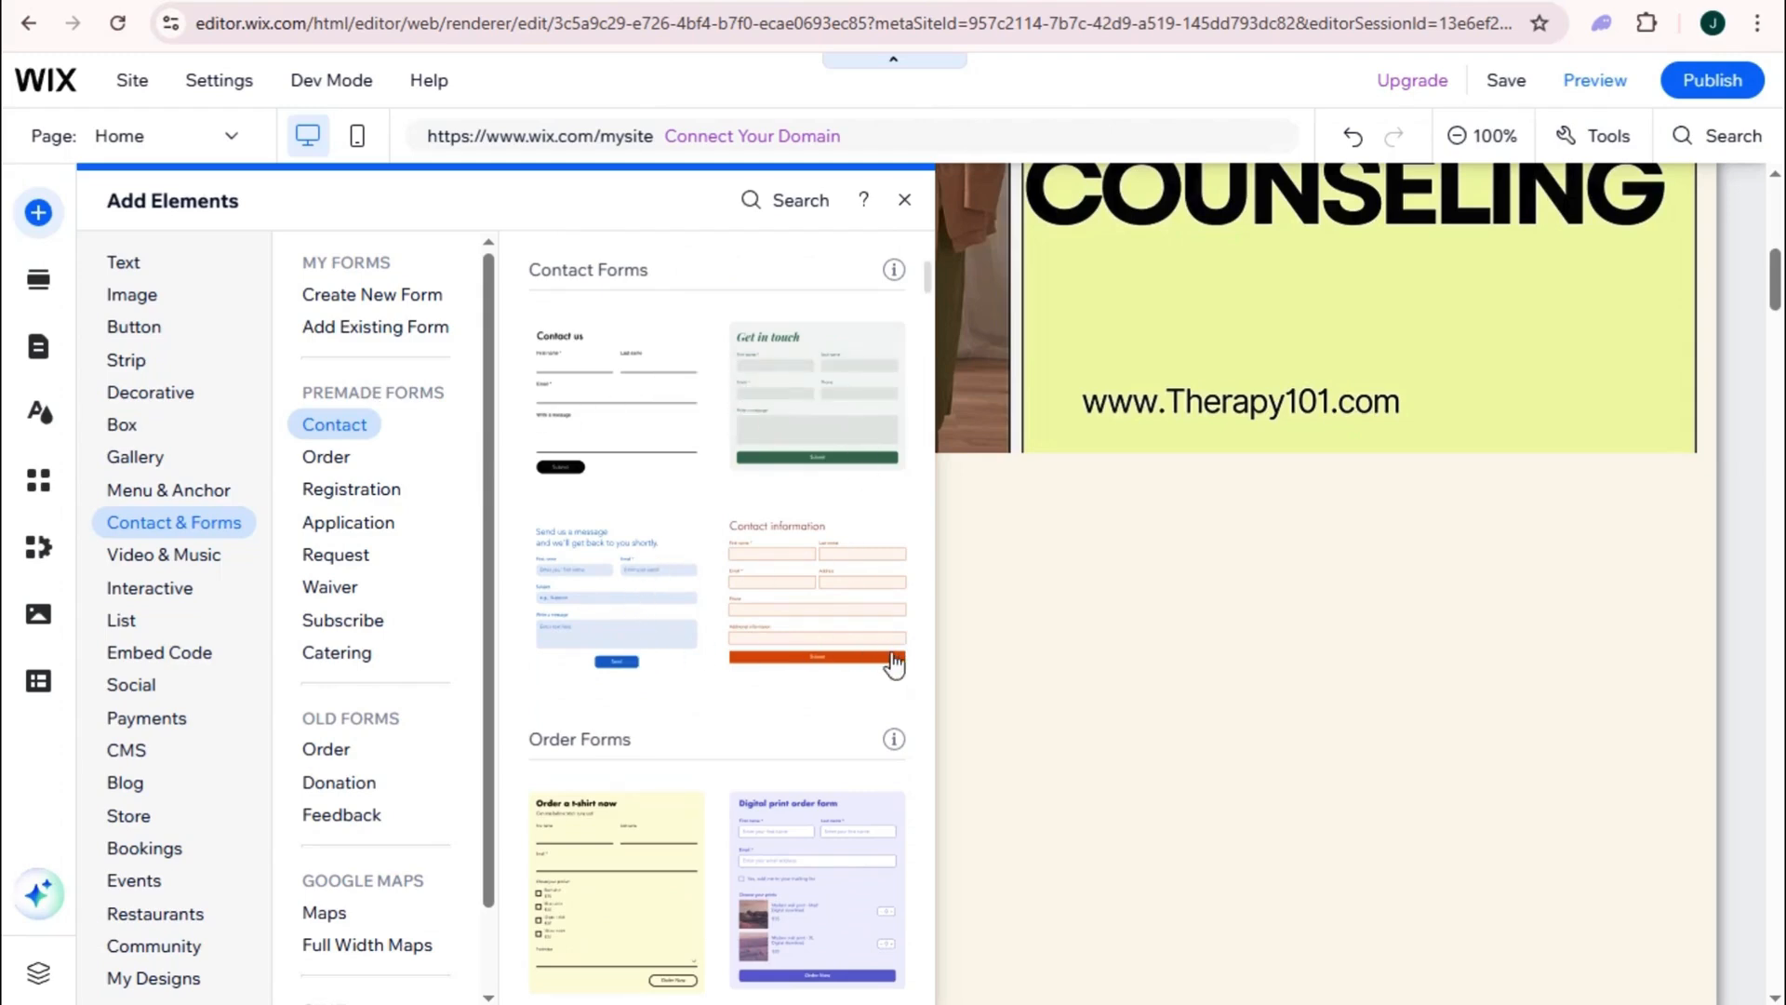
left_click(816, 605)
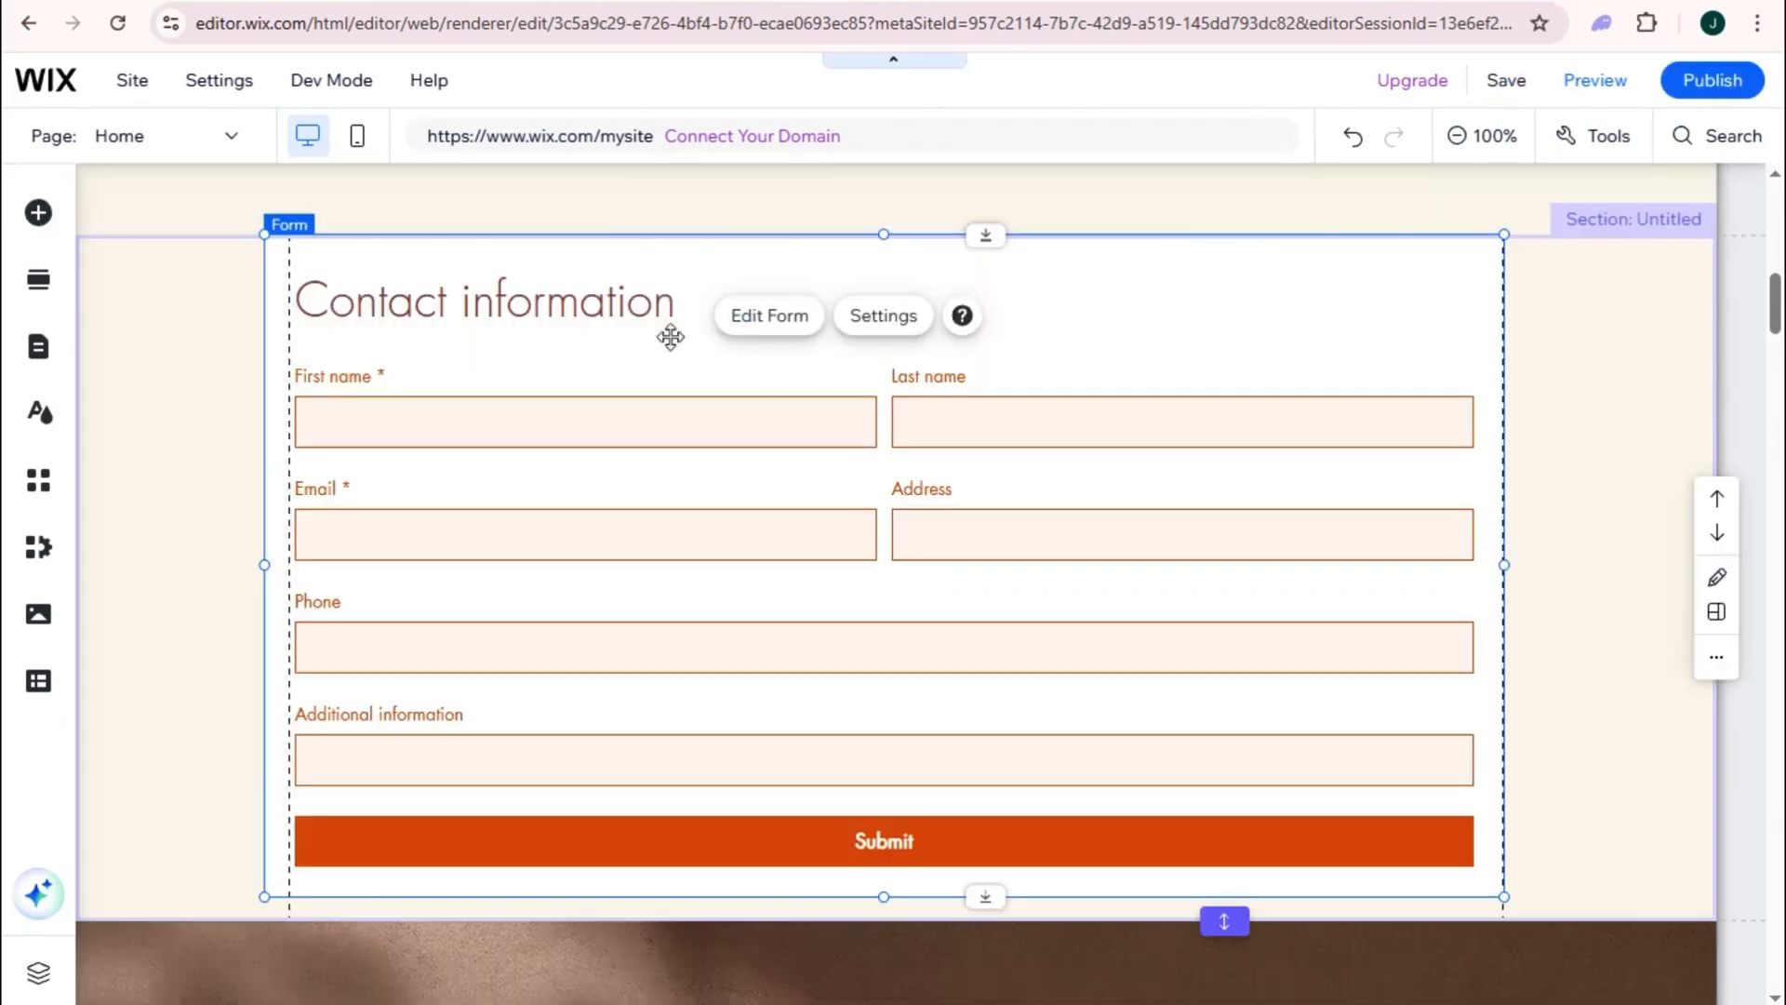
- Edit the contact form to add an extra Email field and an extra Phone field, and save the form
left_click(747, 324)
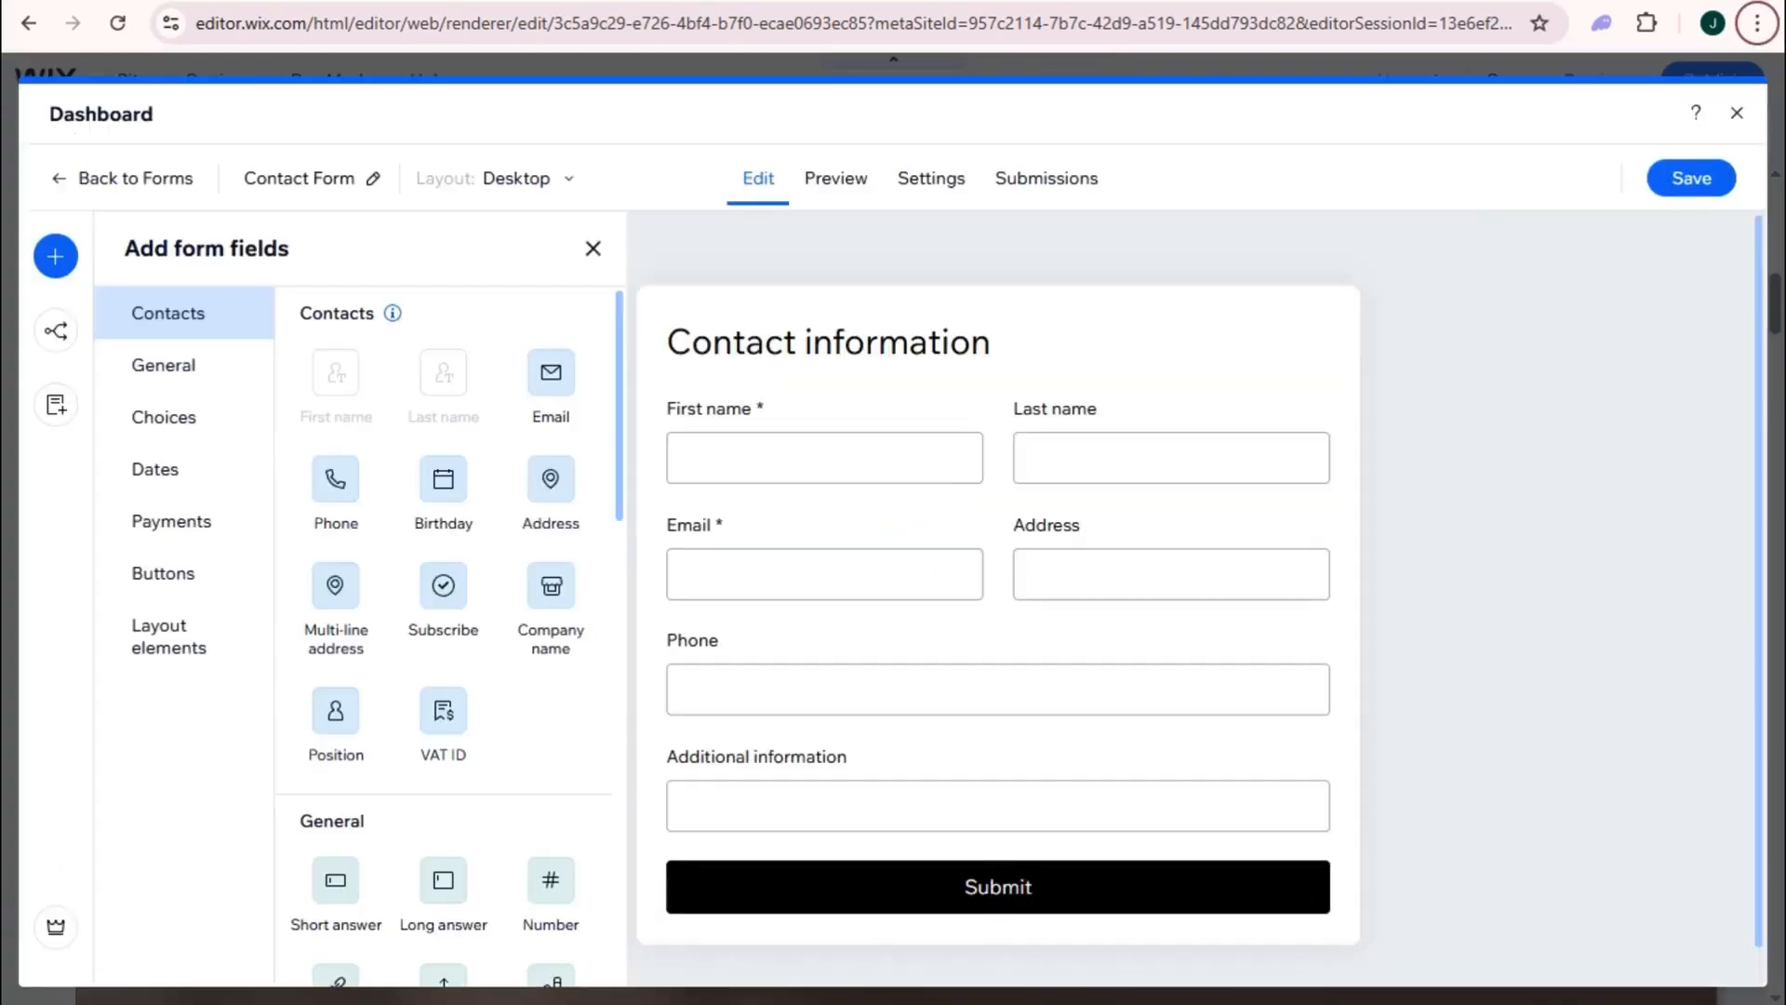
left_click(548, 391)
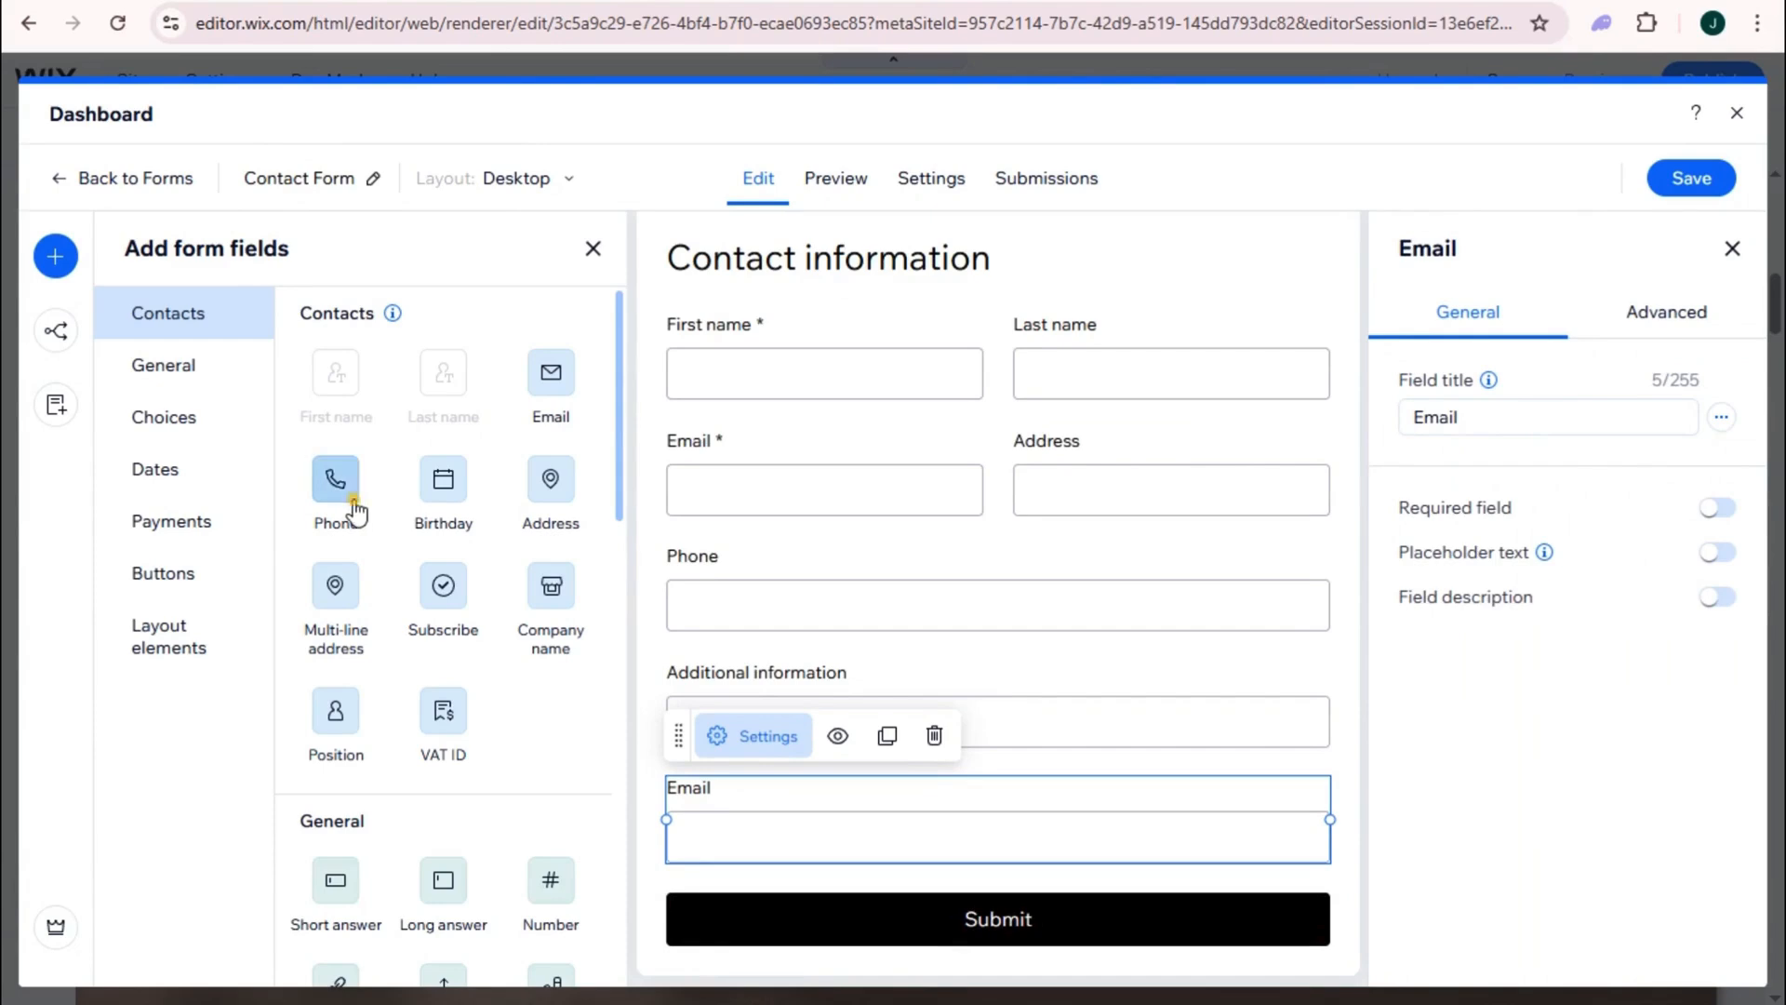
left_click(355, 510)
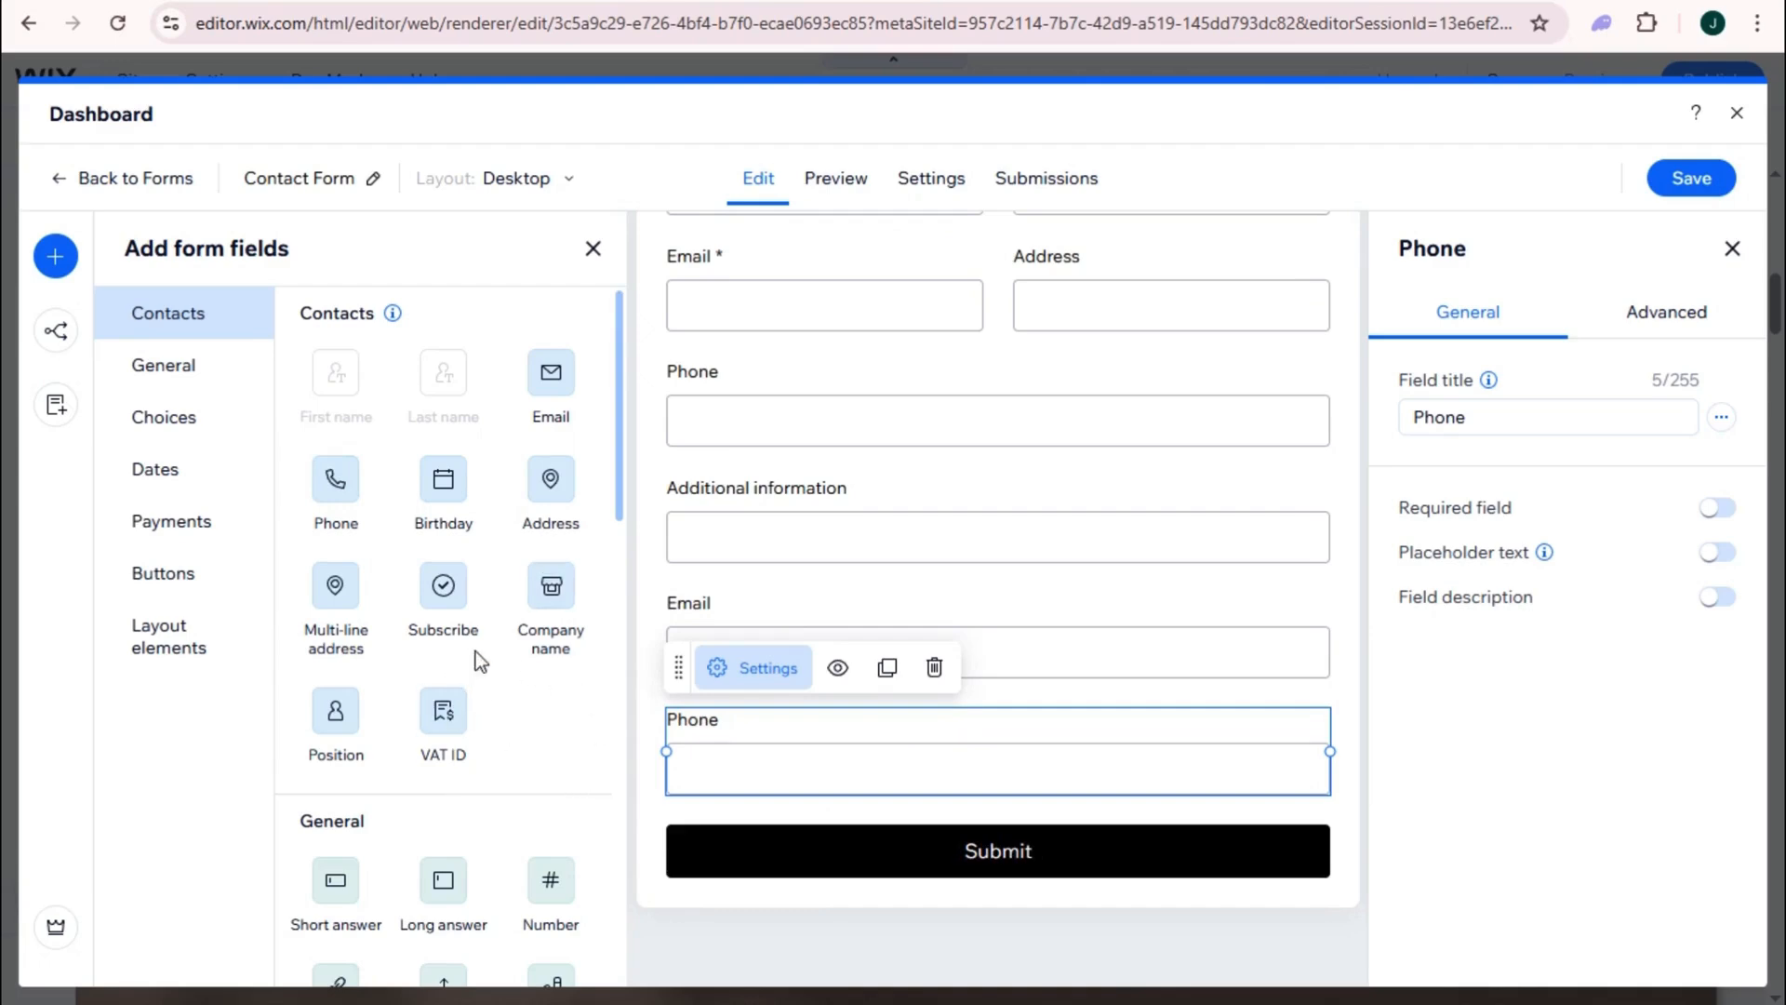
scroll(437, 758, "down", 3)
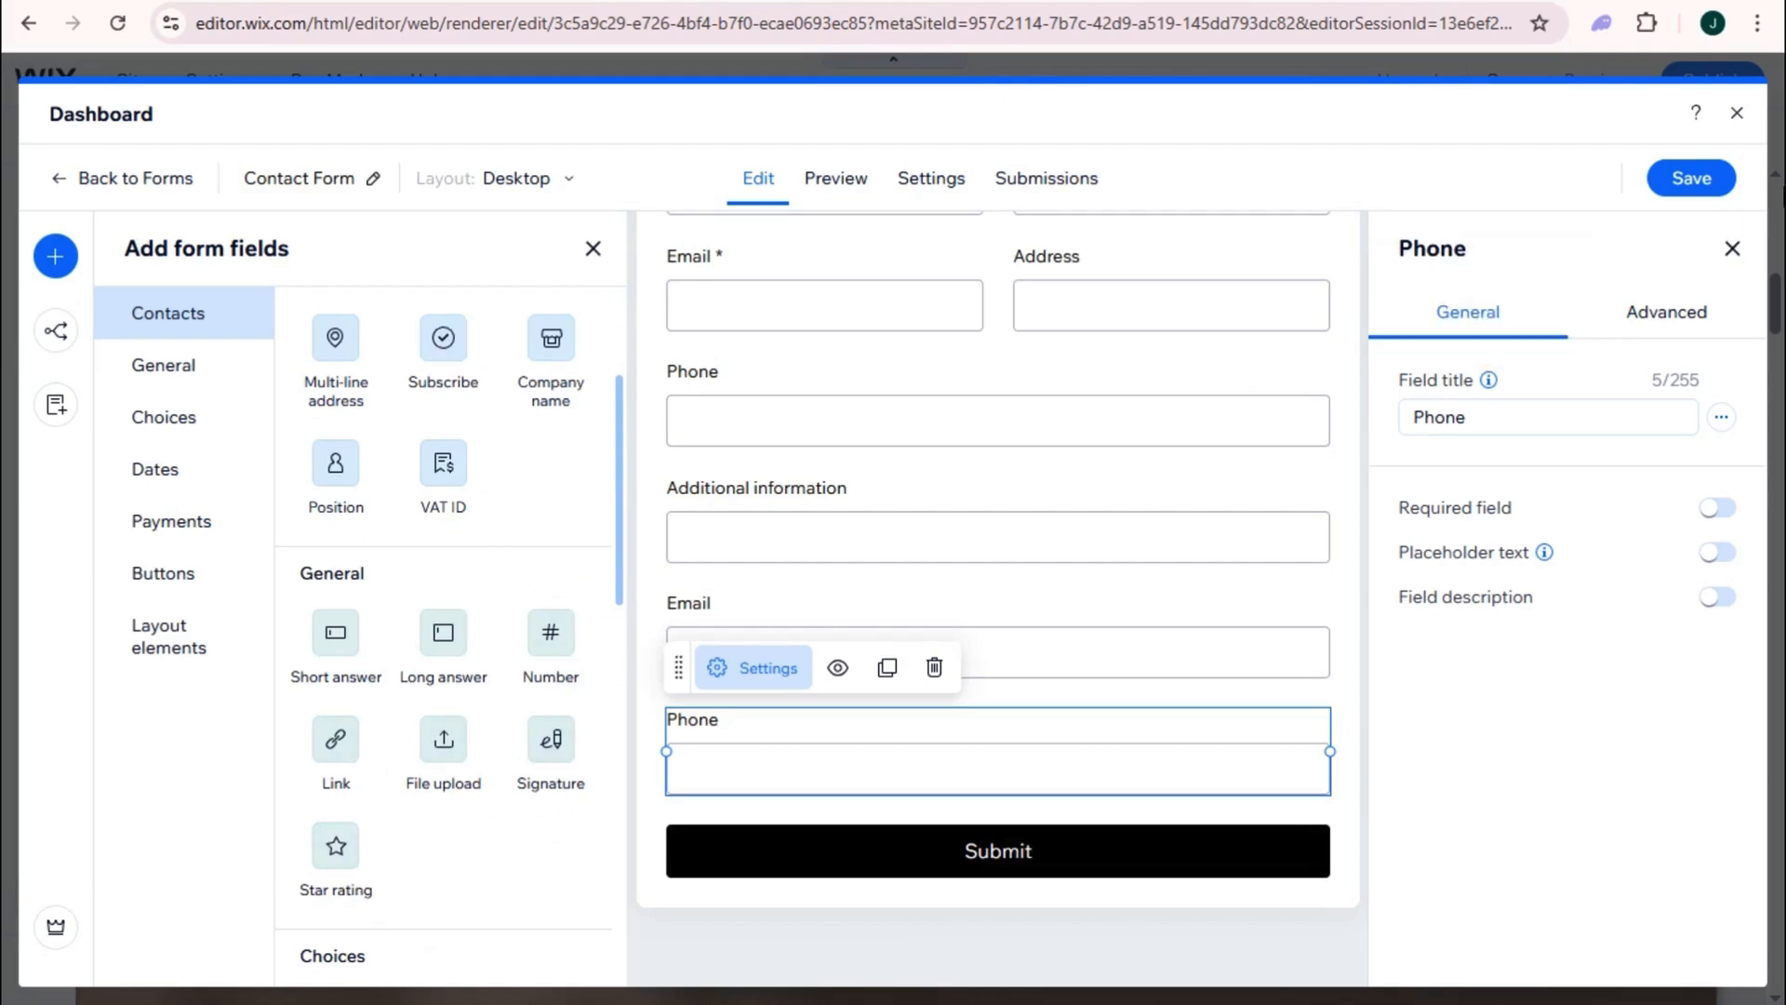
left_click(1722, 177)
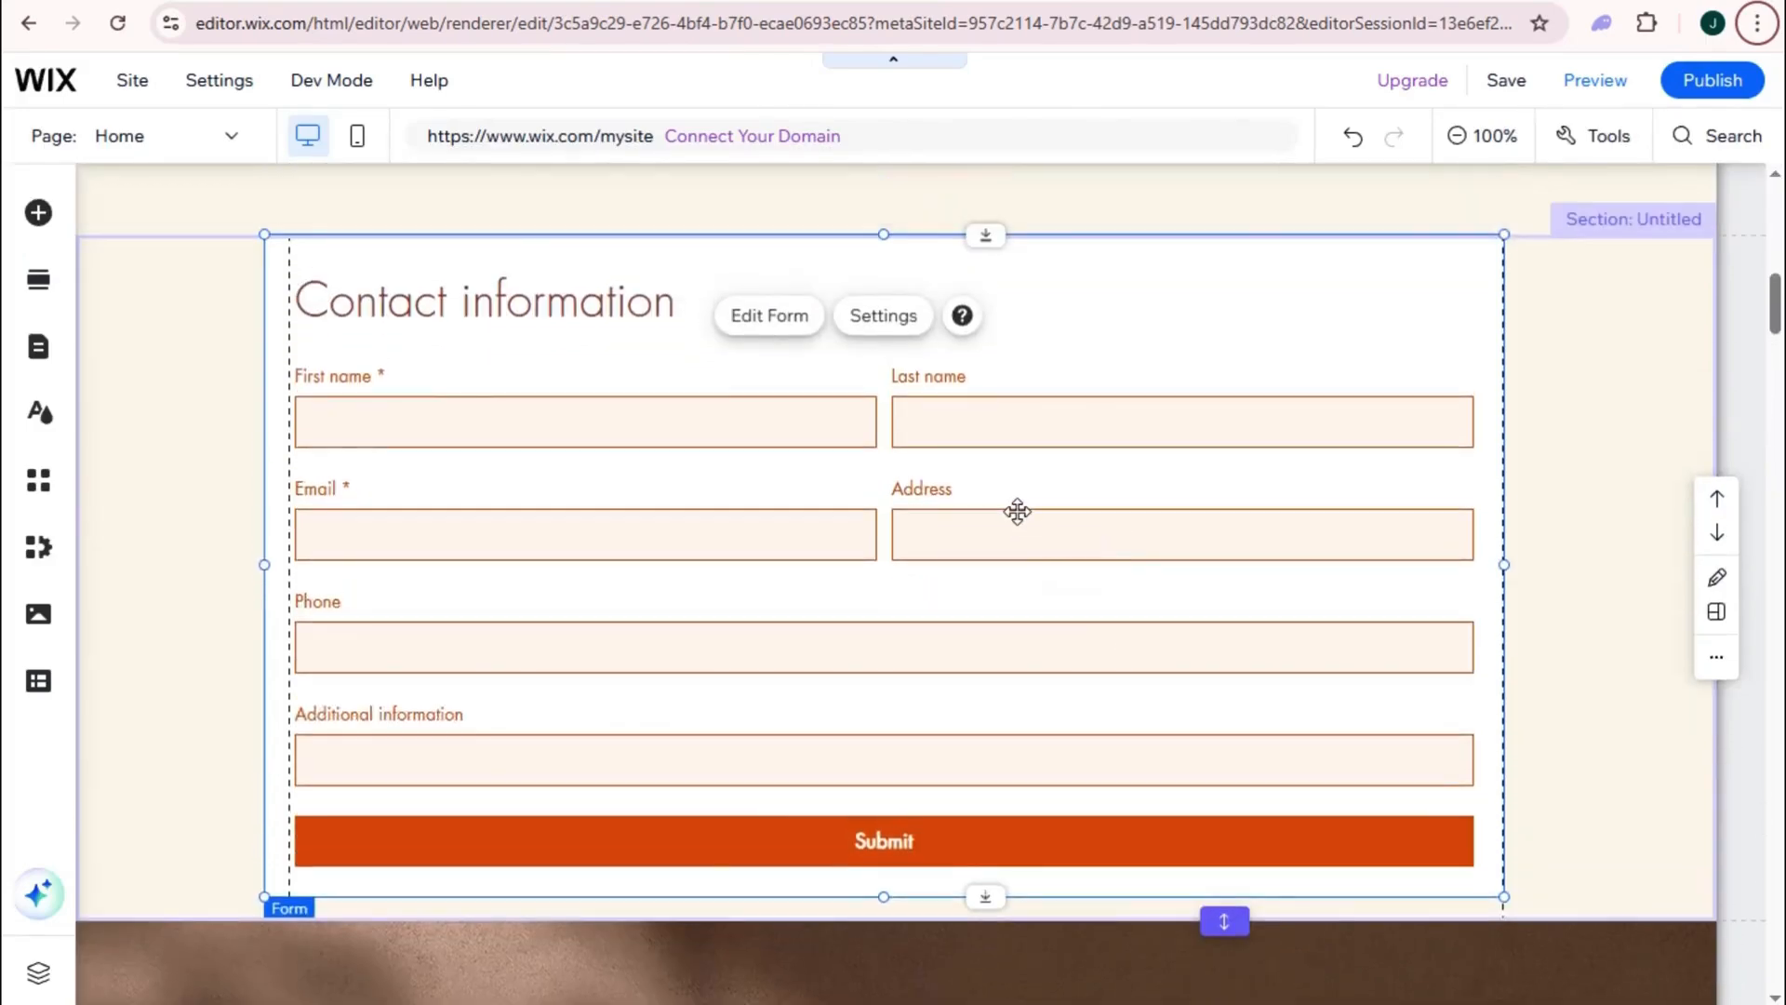
- Review the Home page layout at 50% zoom, from the THERAPY 101 heading down past the contact form
scroll(1133, 557, "up", 10)
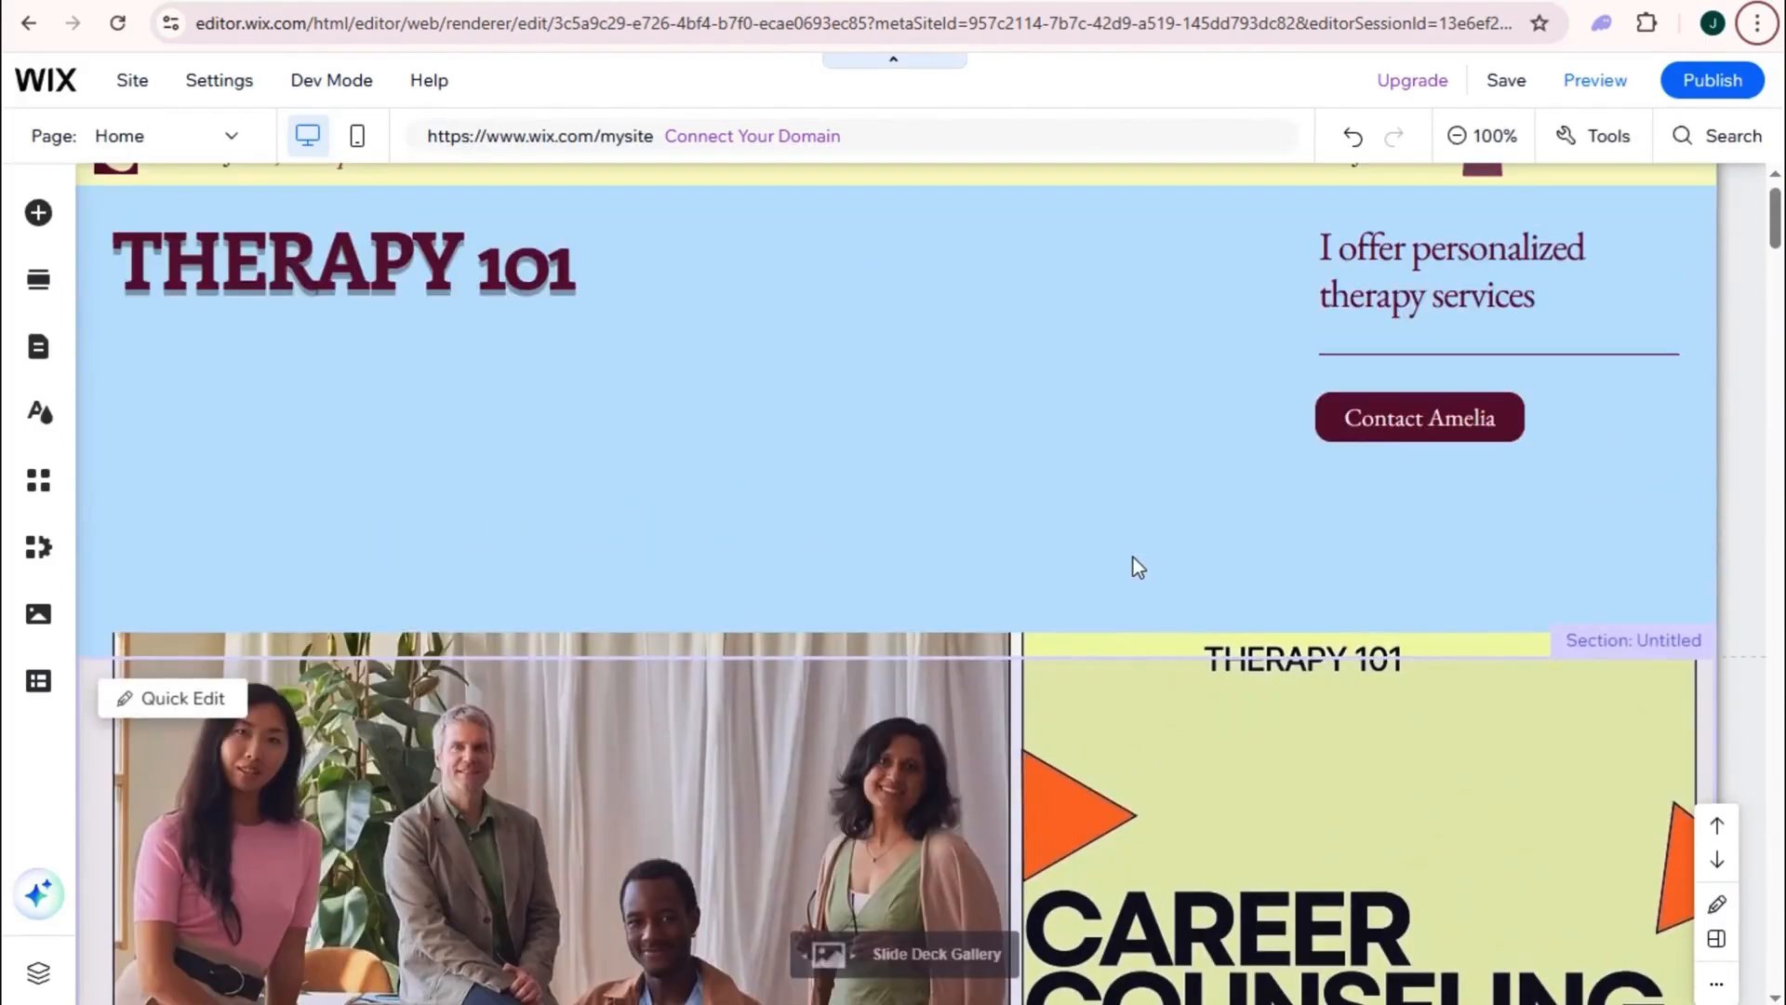
scroll(1133, 557, "down", 5)
left_click(1482, 135)
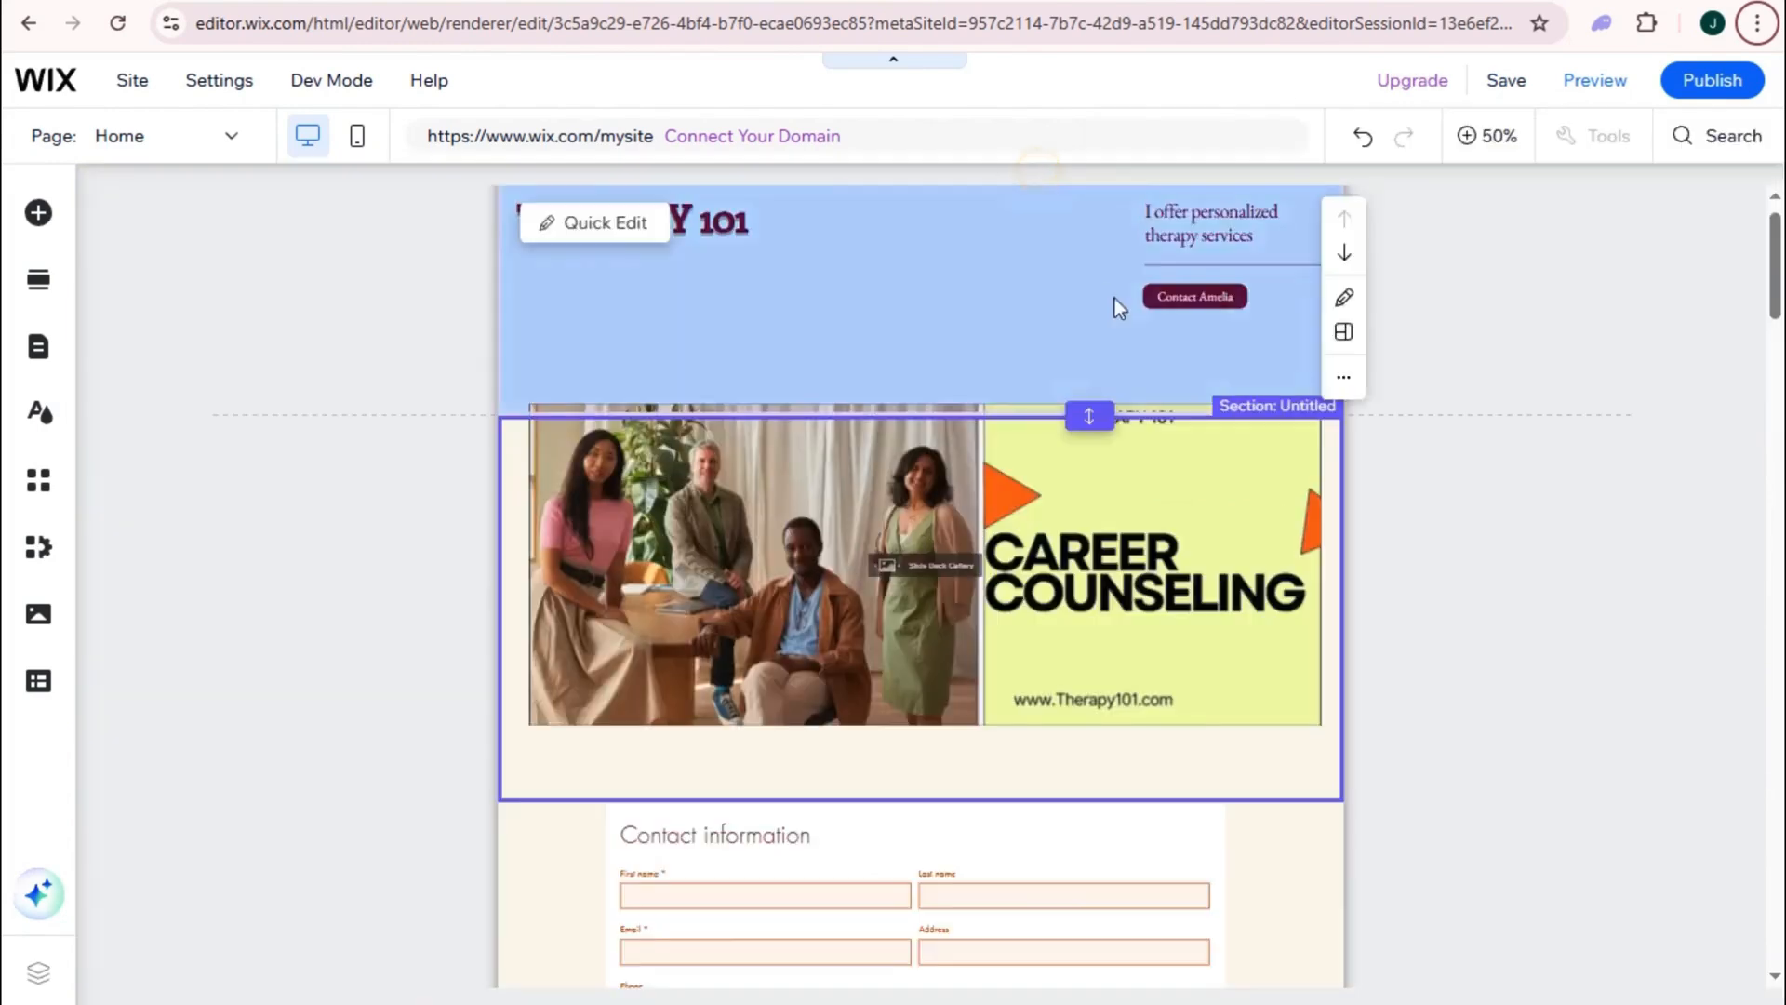
scroll(1150, 454, "down", 5)
scroll(1151, 454, "down", 3)
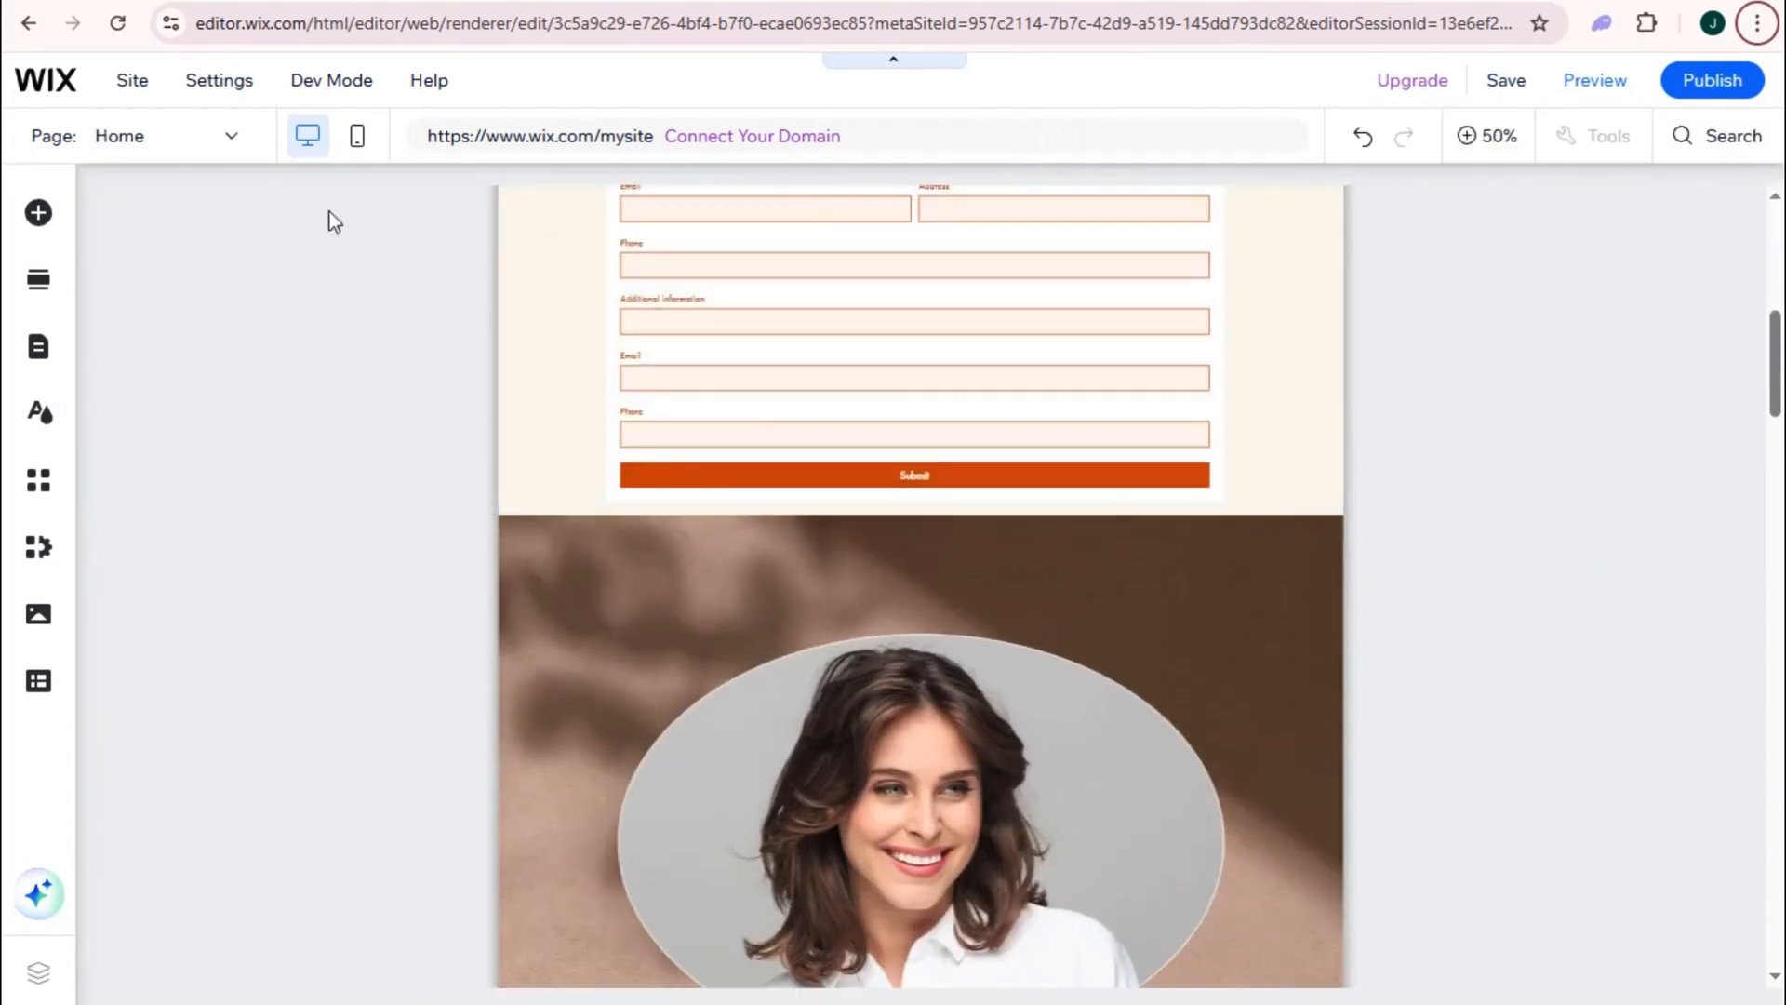
- Browse the elements available to add, including the Contact & Forms and Embed Code categories, and the premade section categories
left_click(38, 213)
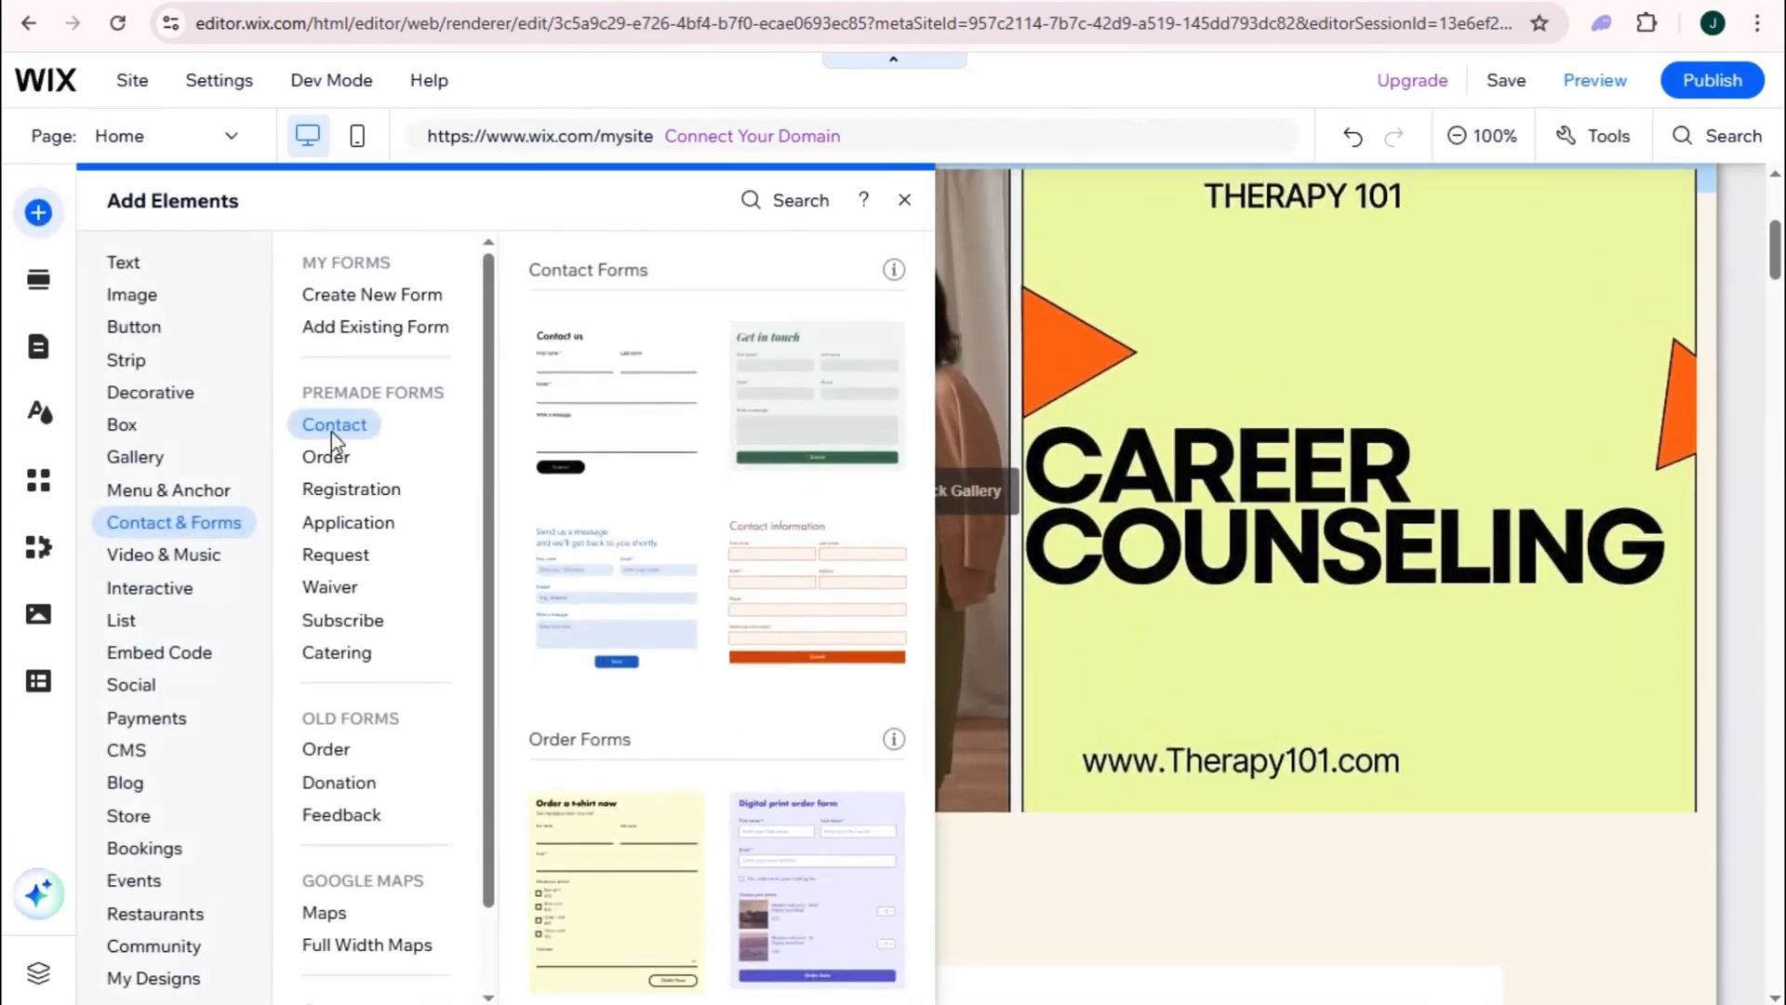
left_click(195, 656)
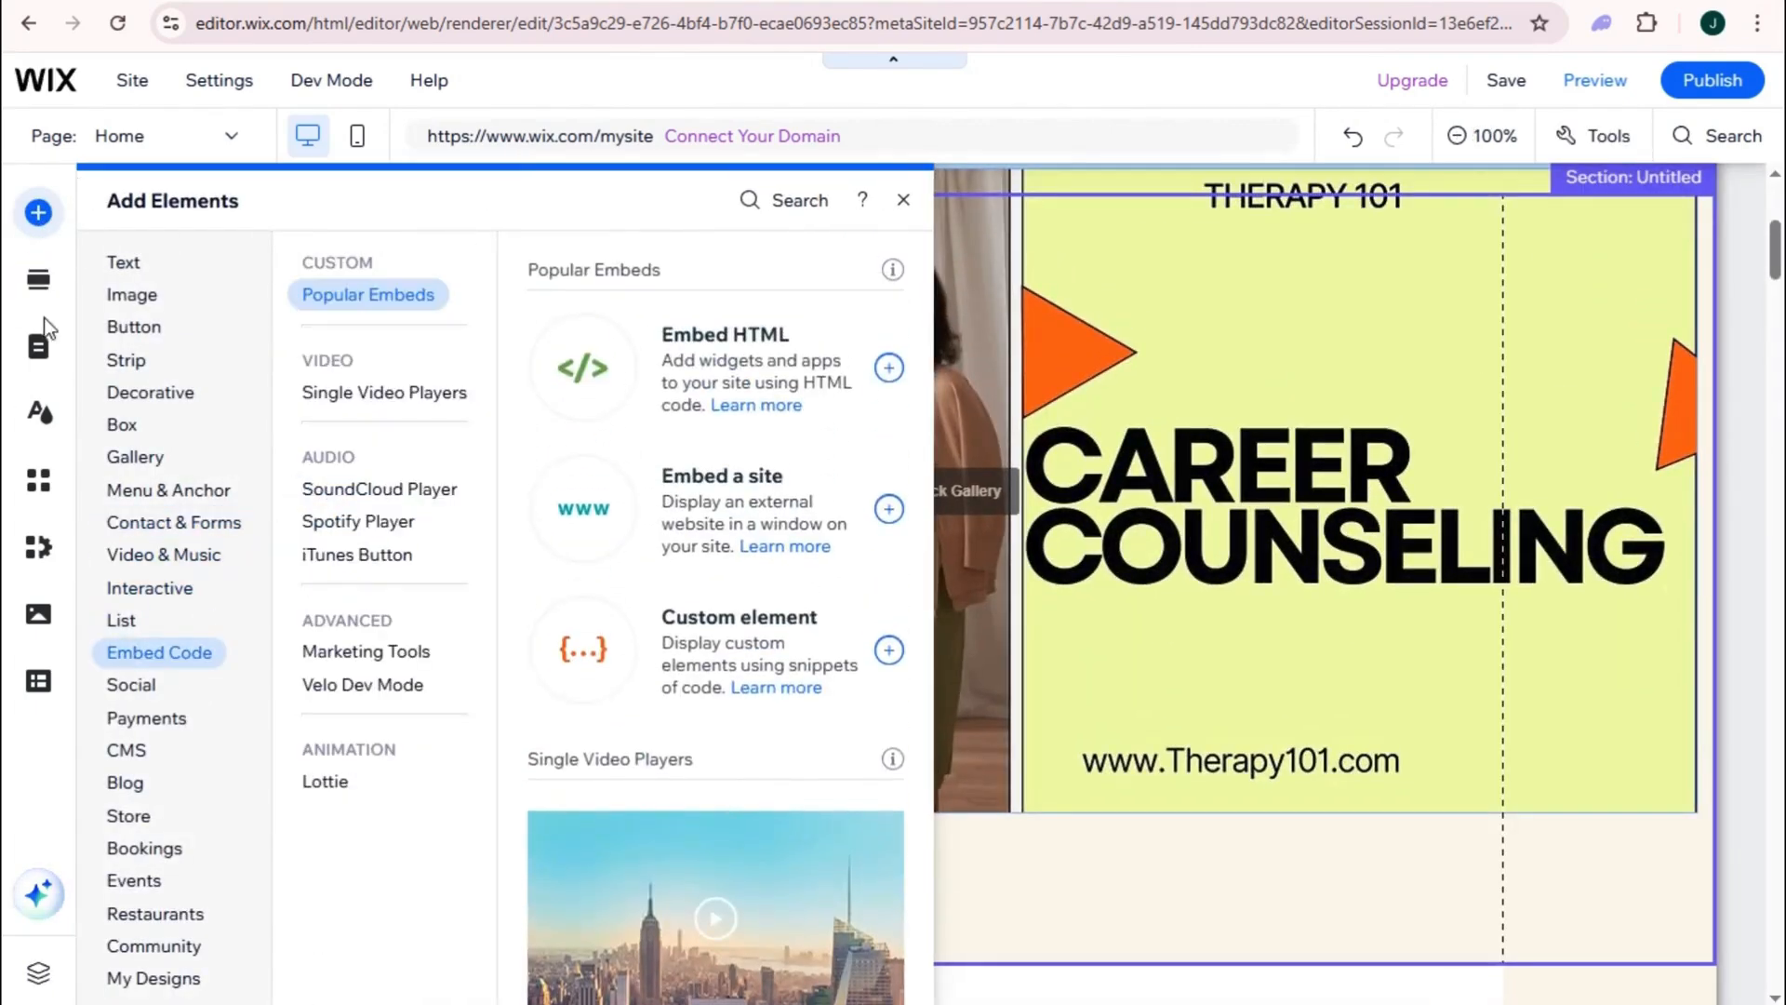
left_click(42, 284)
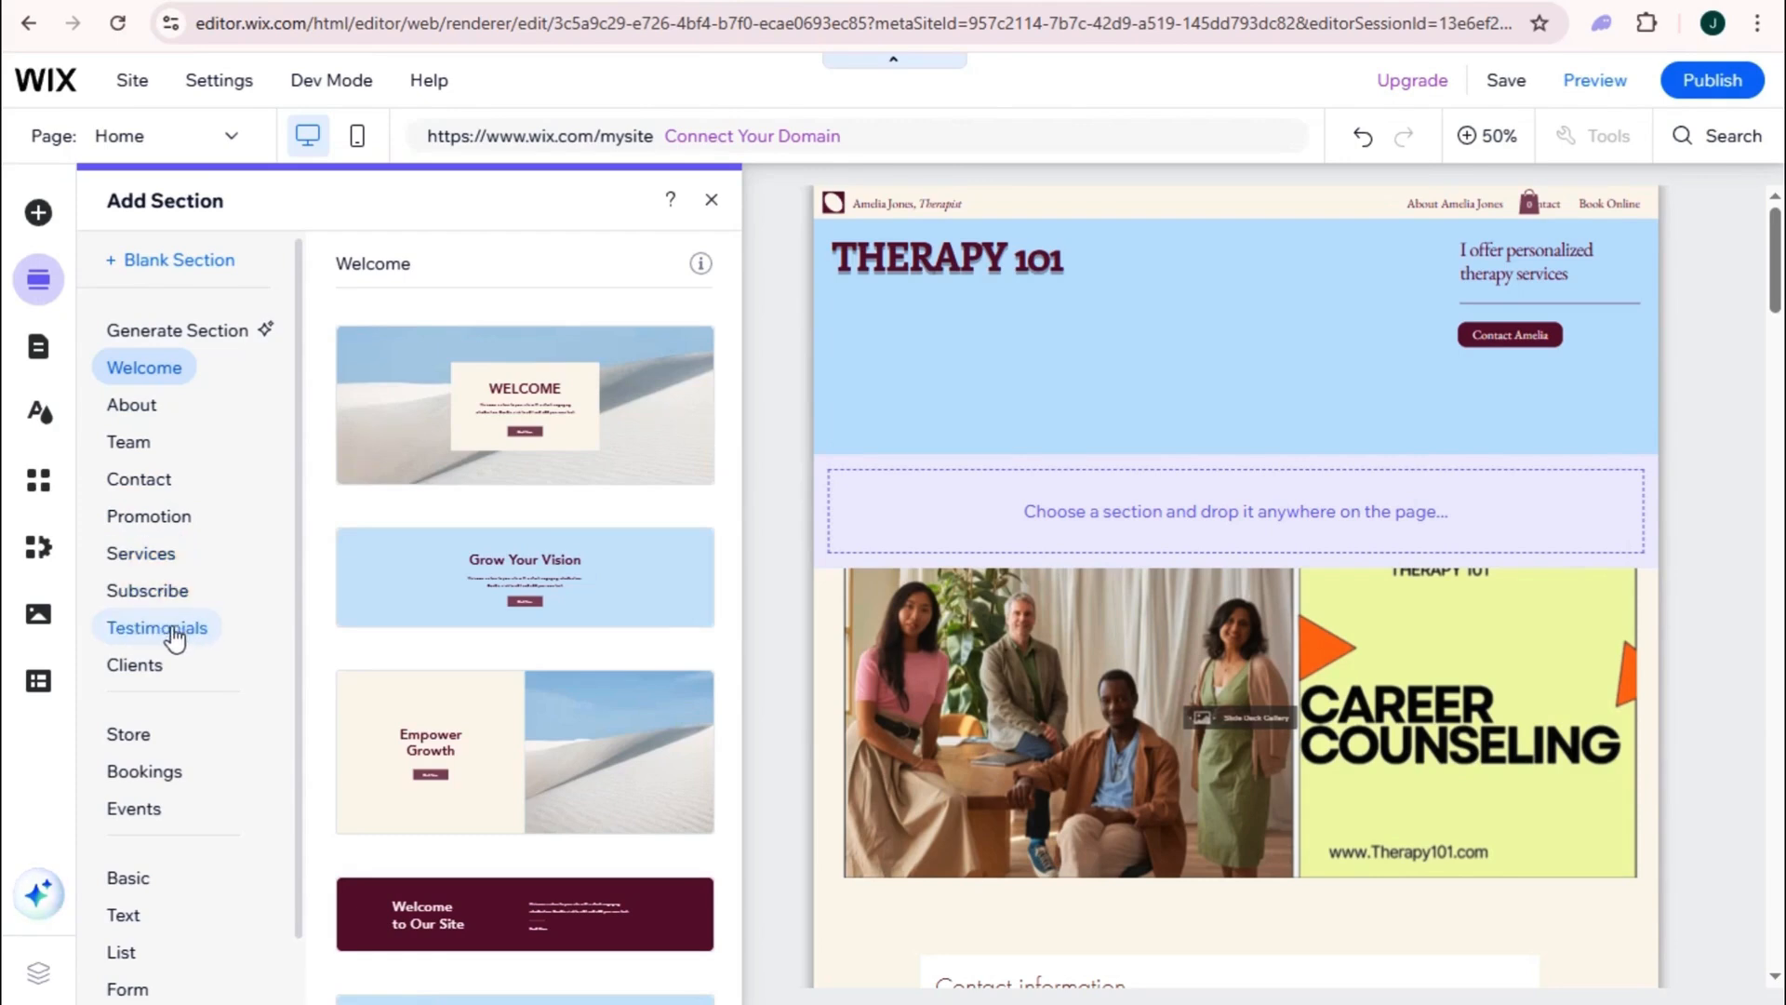
- View the site pages and menu, and inspect the options available for the Book Online page
left_click(39, 346)
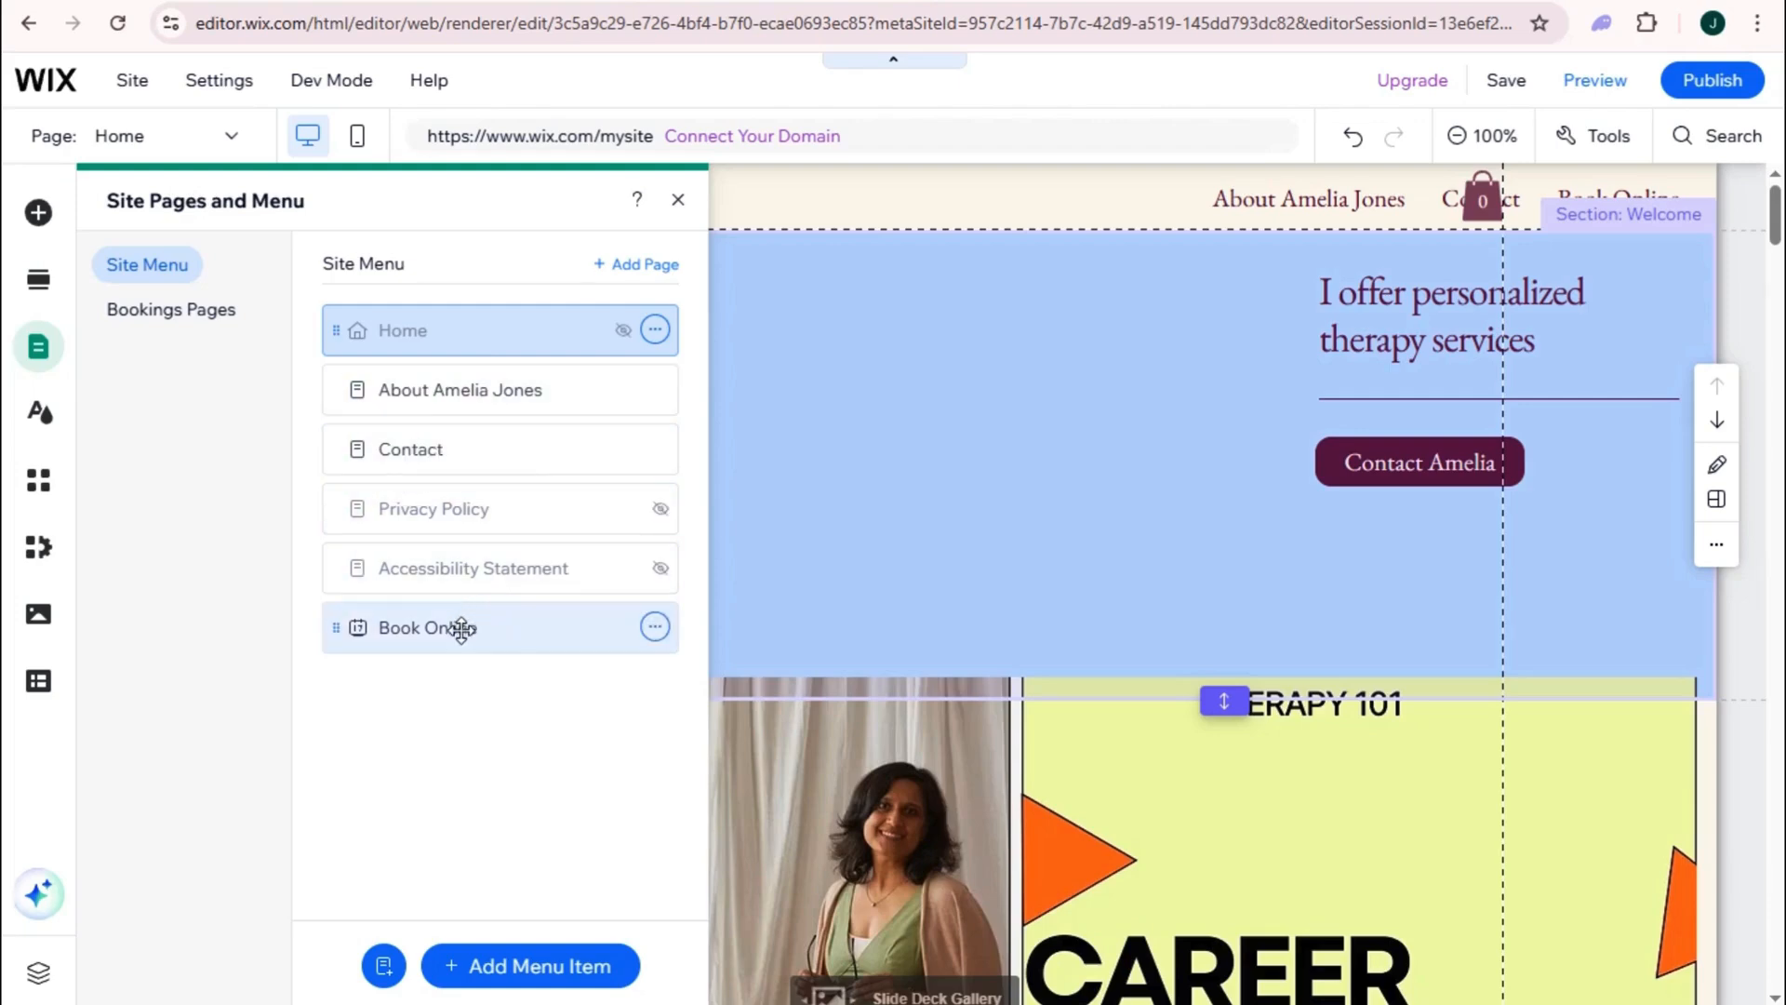
left_click(657, 628)
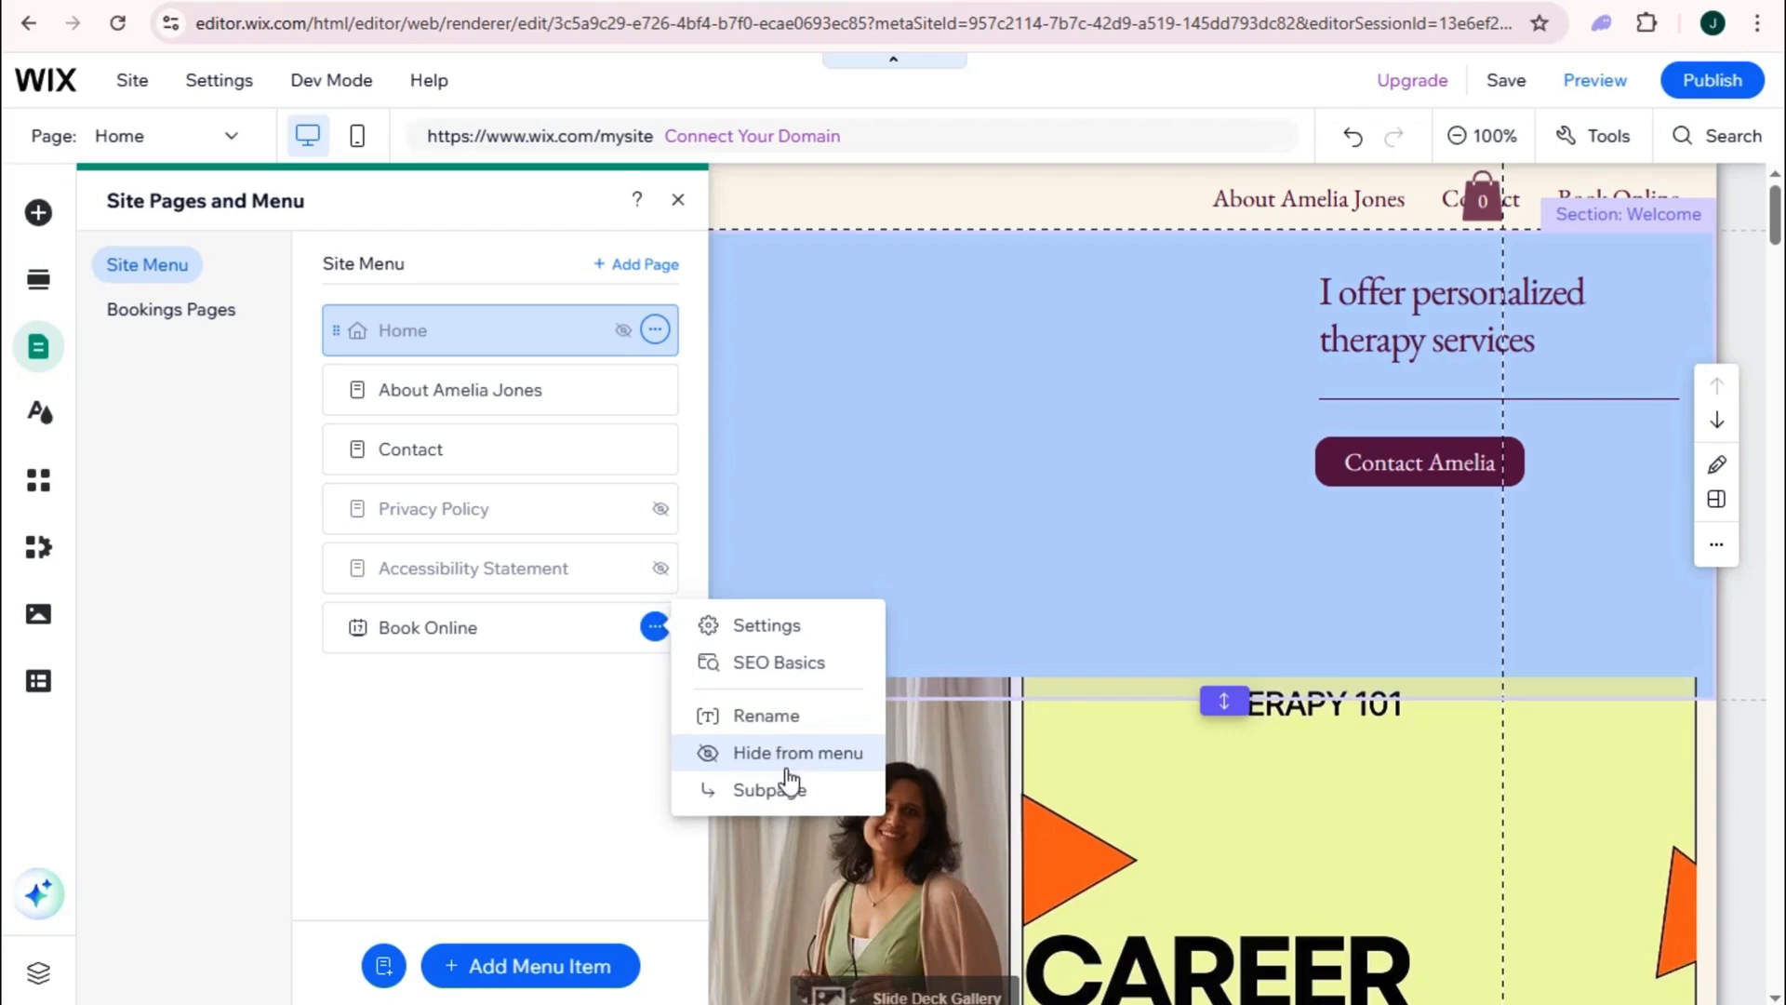
left_click(835, 793)
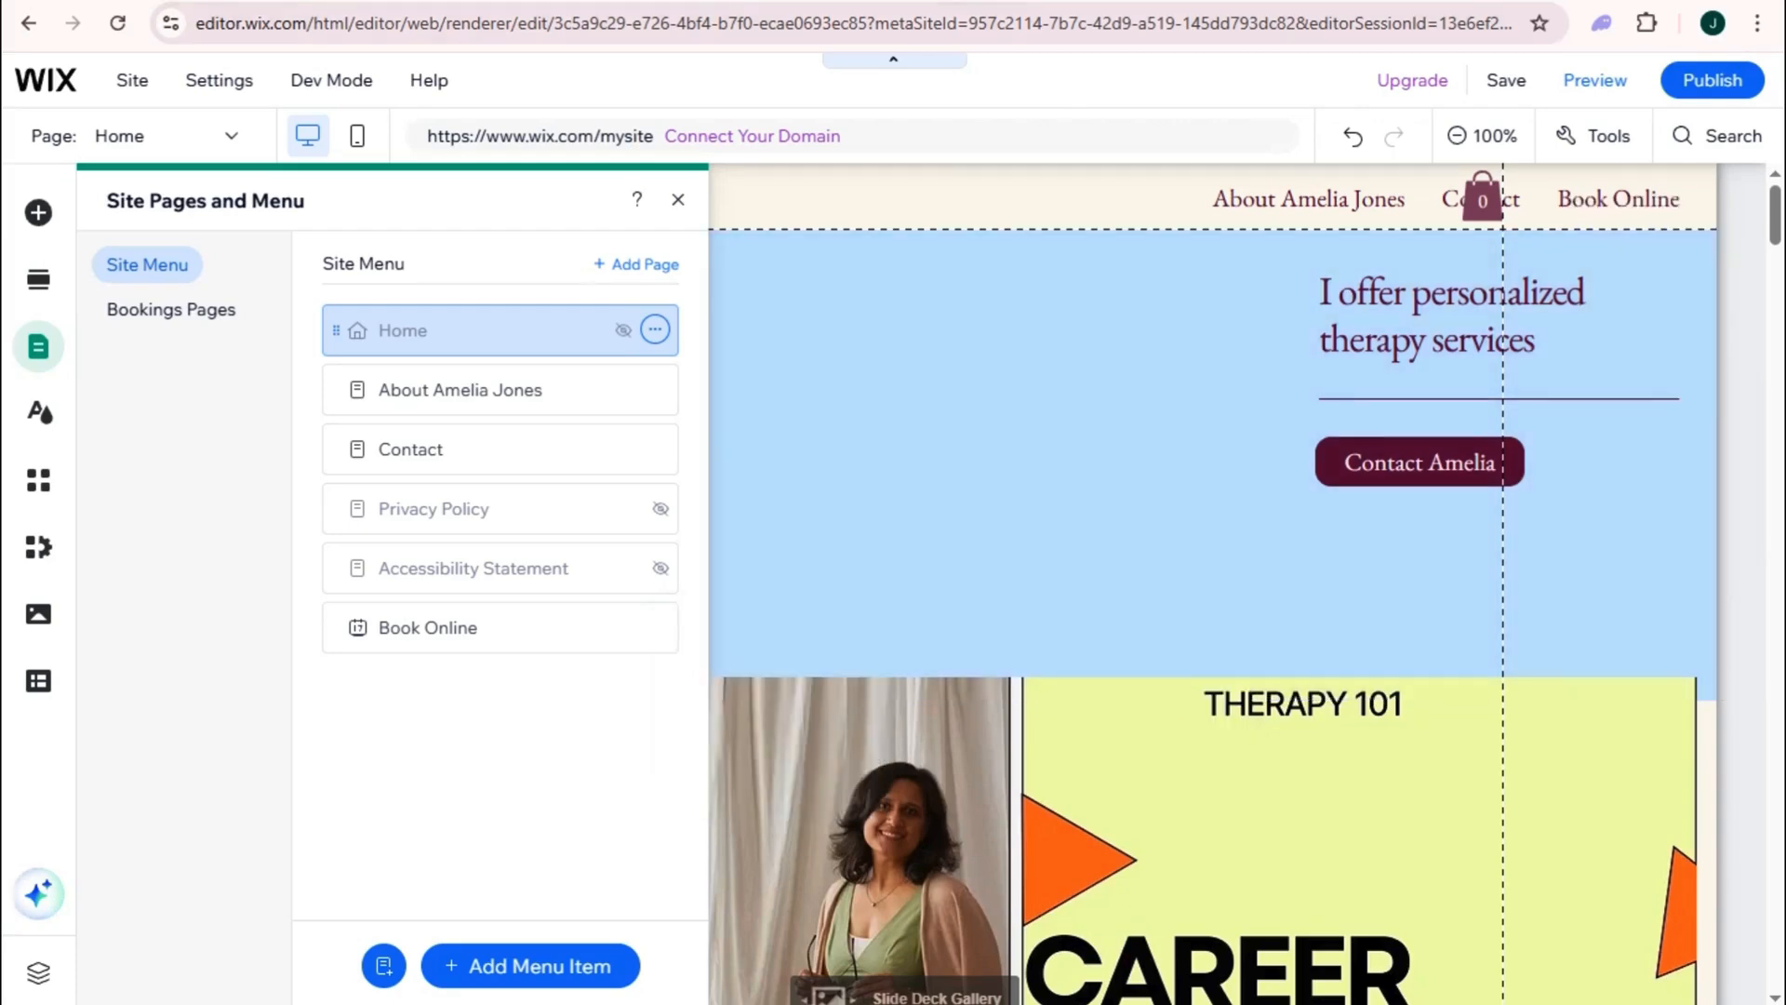
- View the site design options and examine the color theme's base and accent colors
left_click(53, 428)
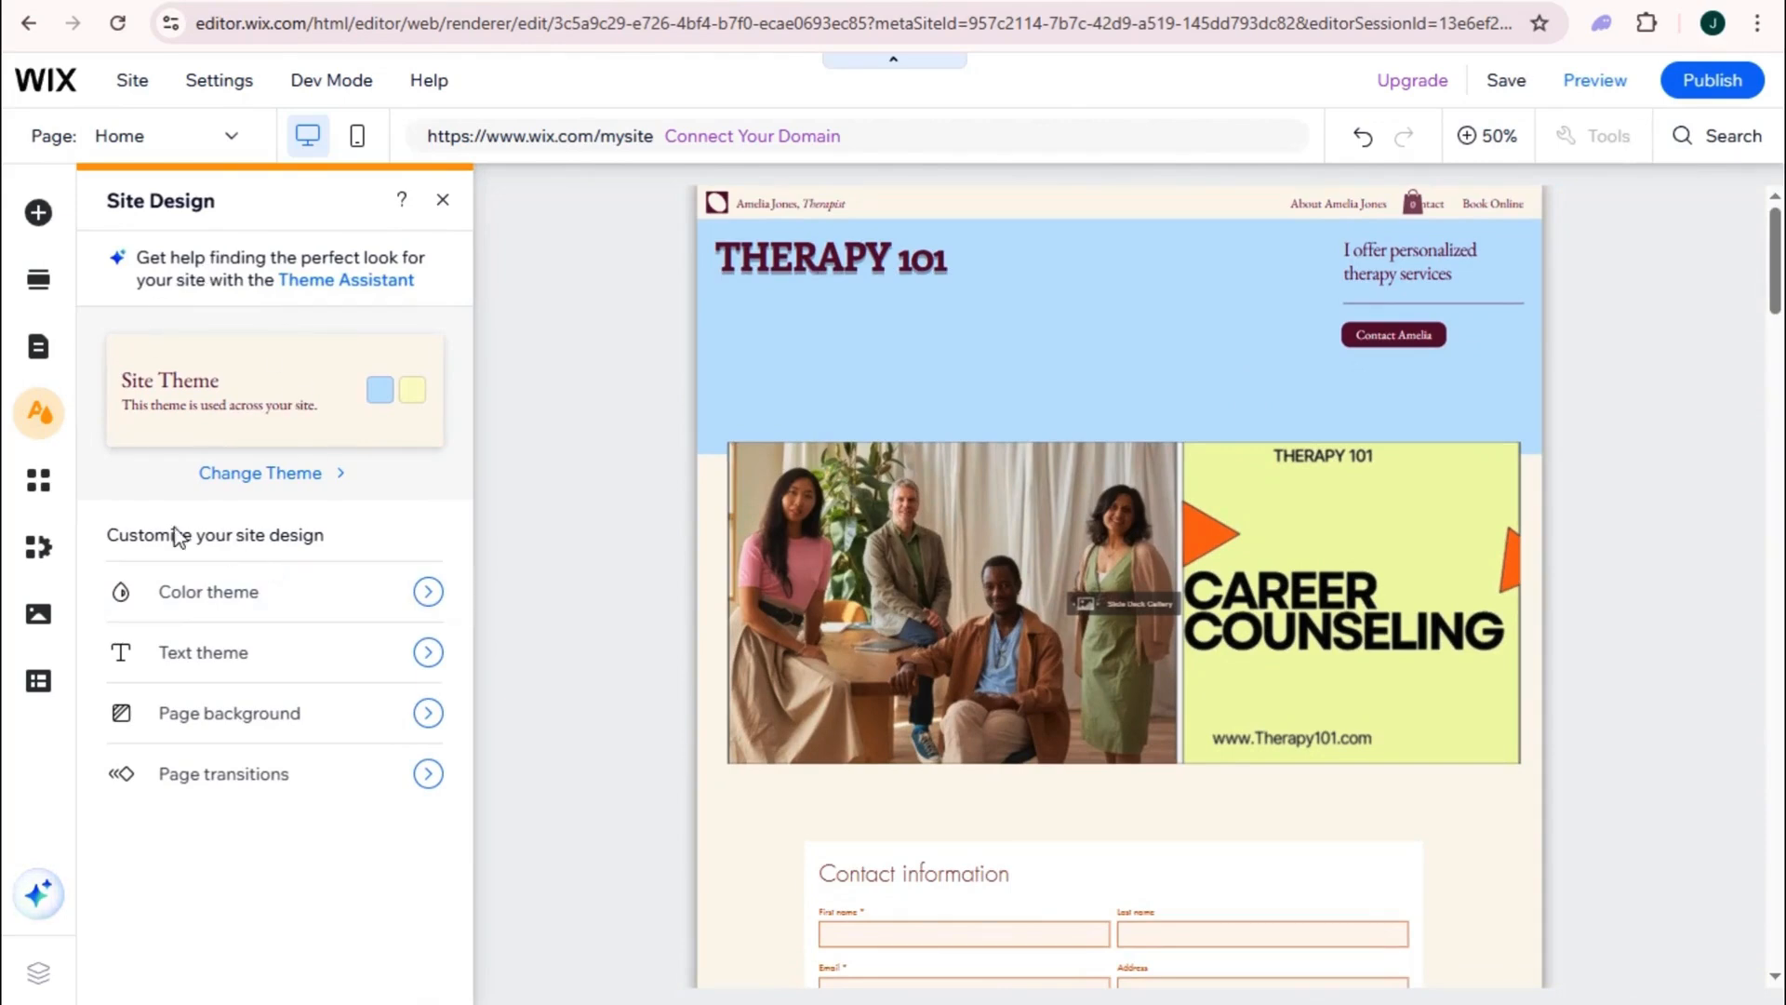
left_click(248, 591)
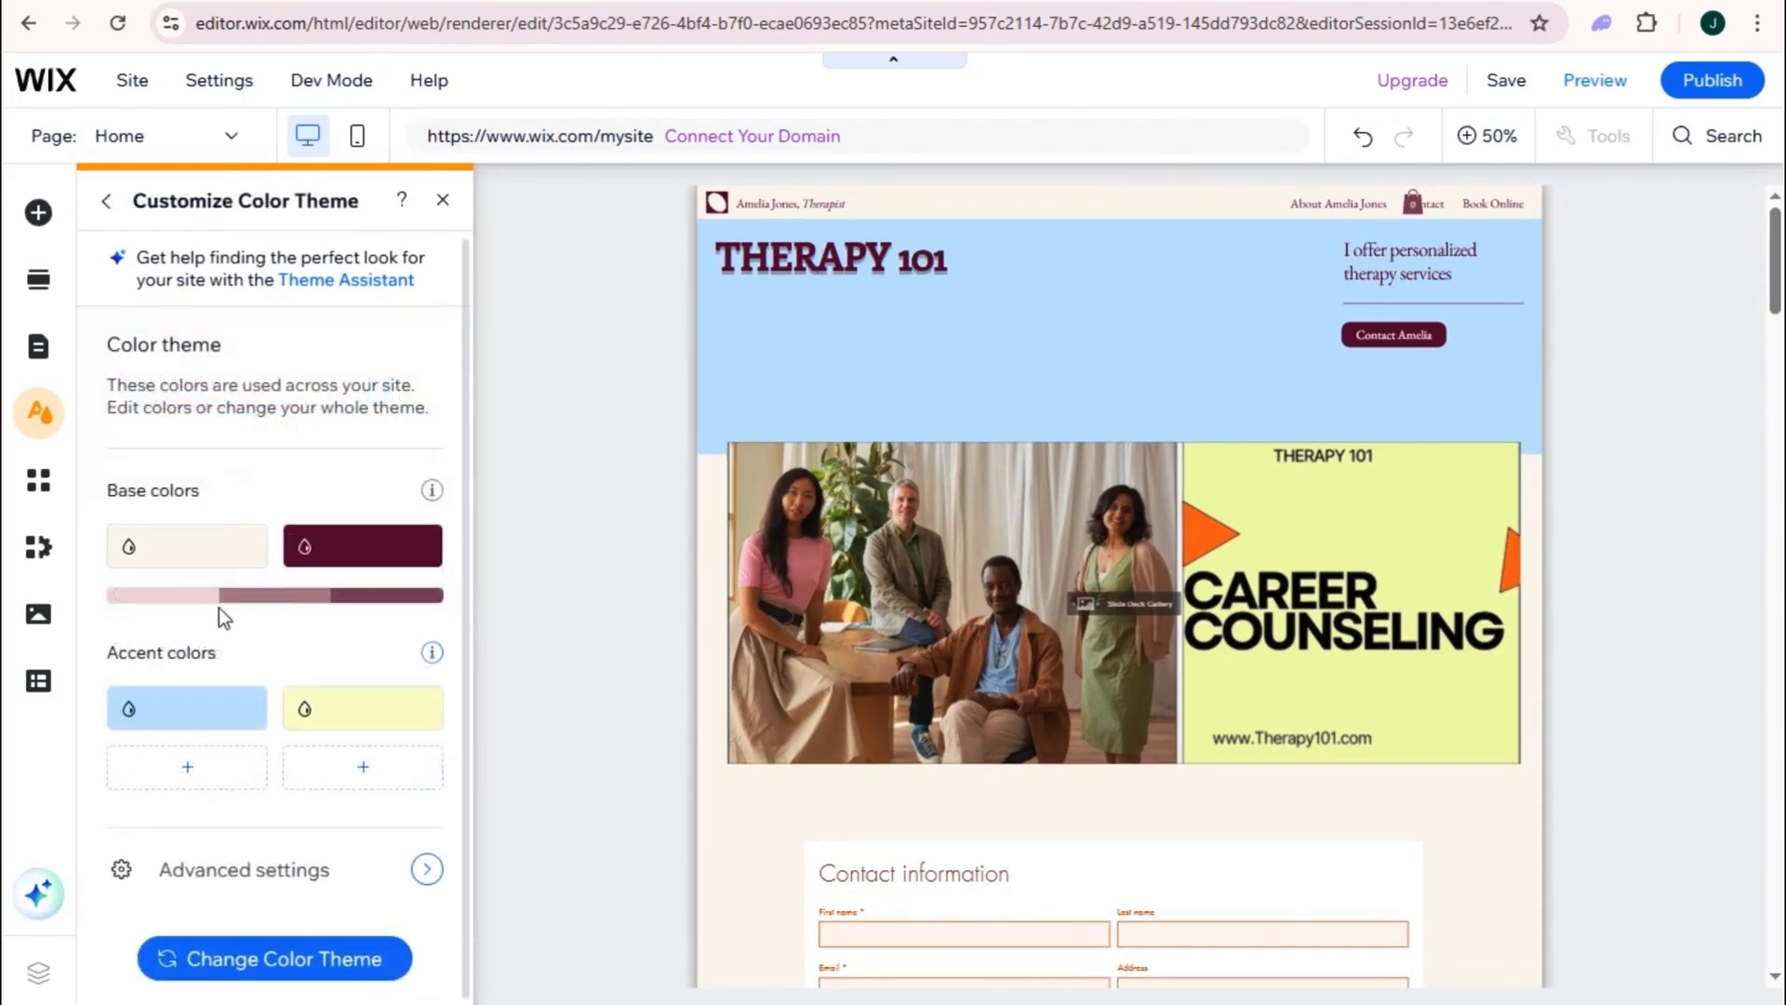
left_click(107, 201)
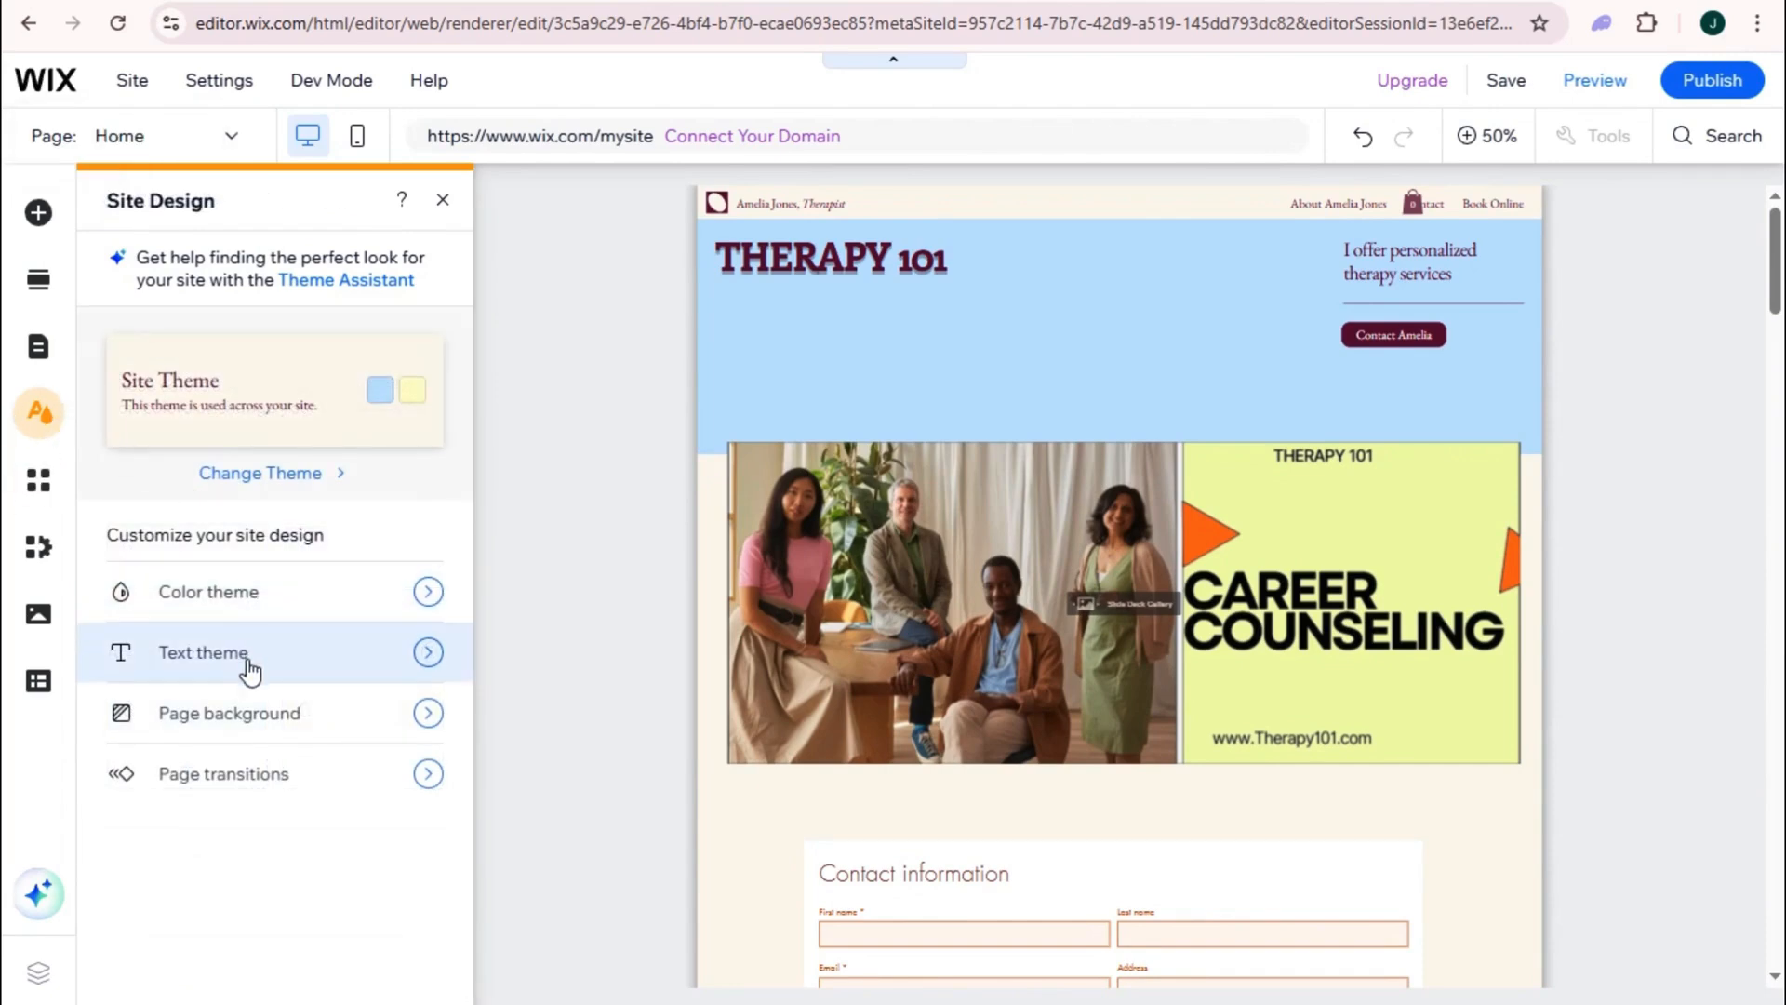
- Set the Home page background to the pale blue image of a curled-up figure, and view the options for applying it to other pages
left_click(263, 716)
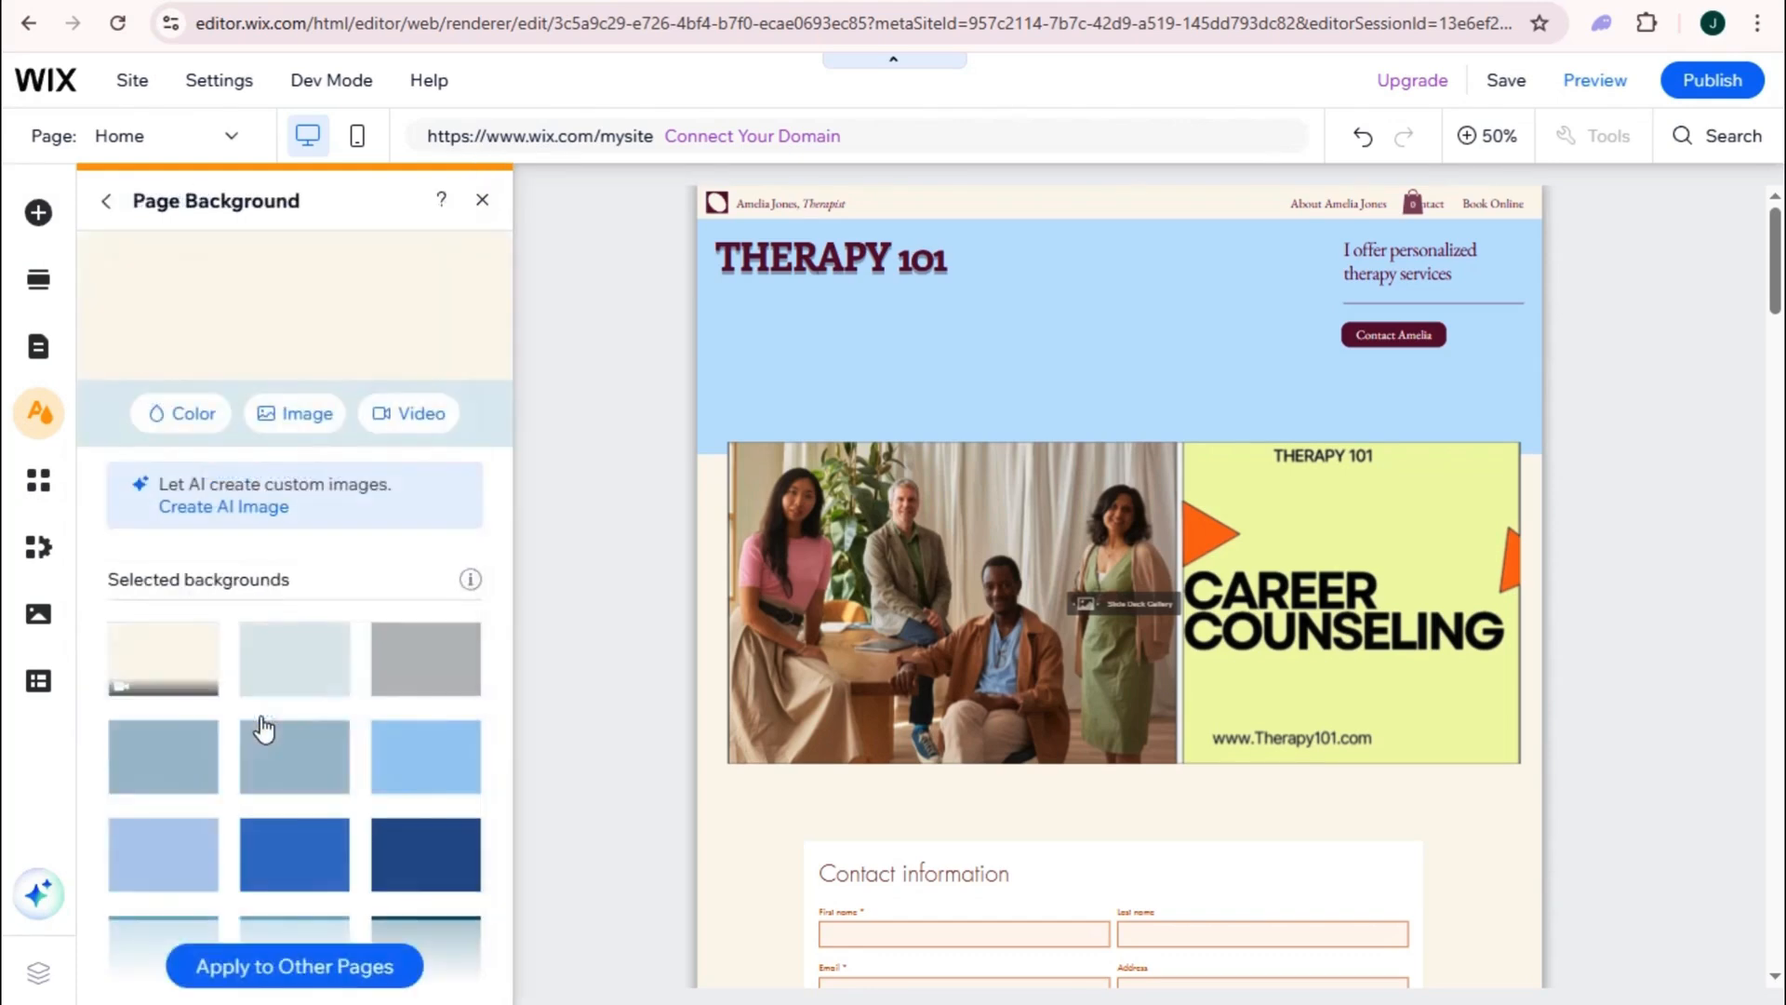
left_click(294, 660)
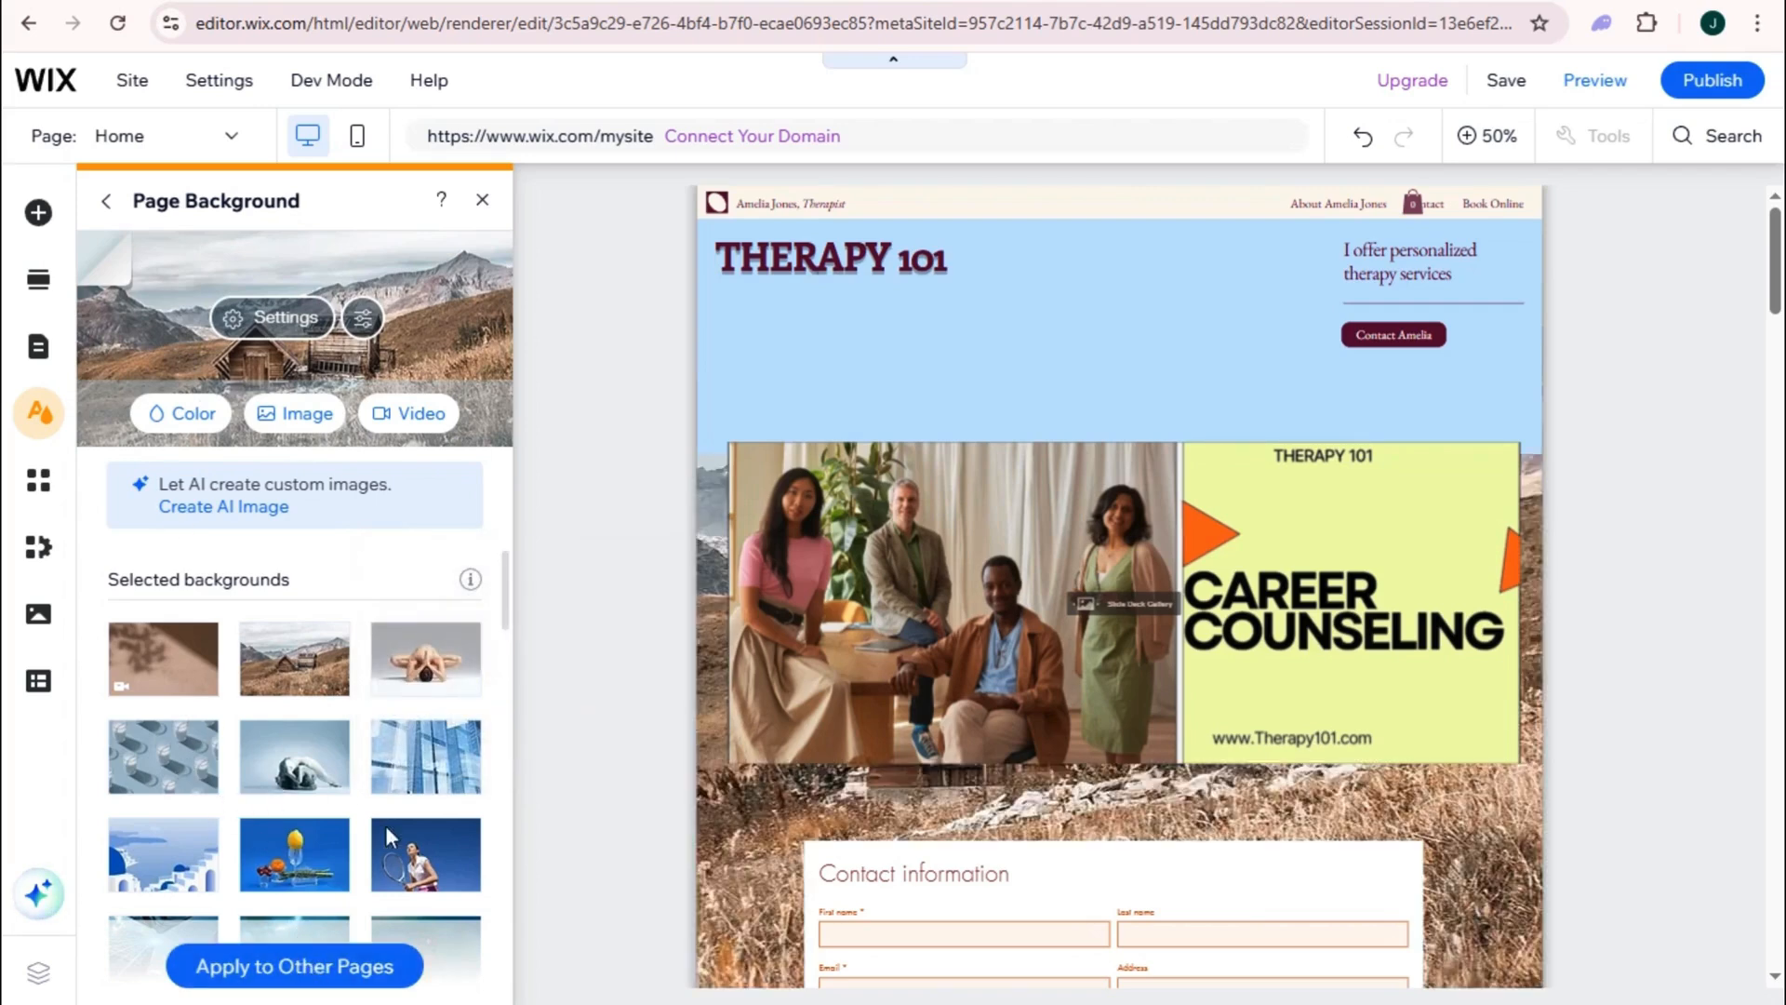
left_click(294, 756)
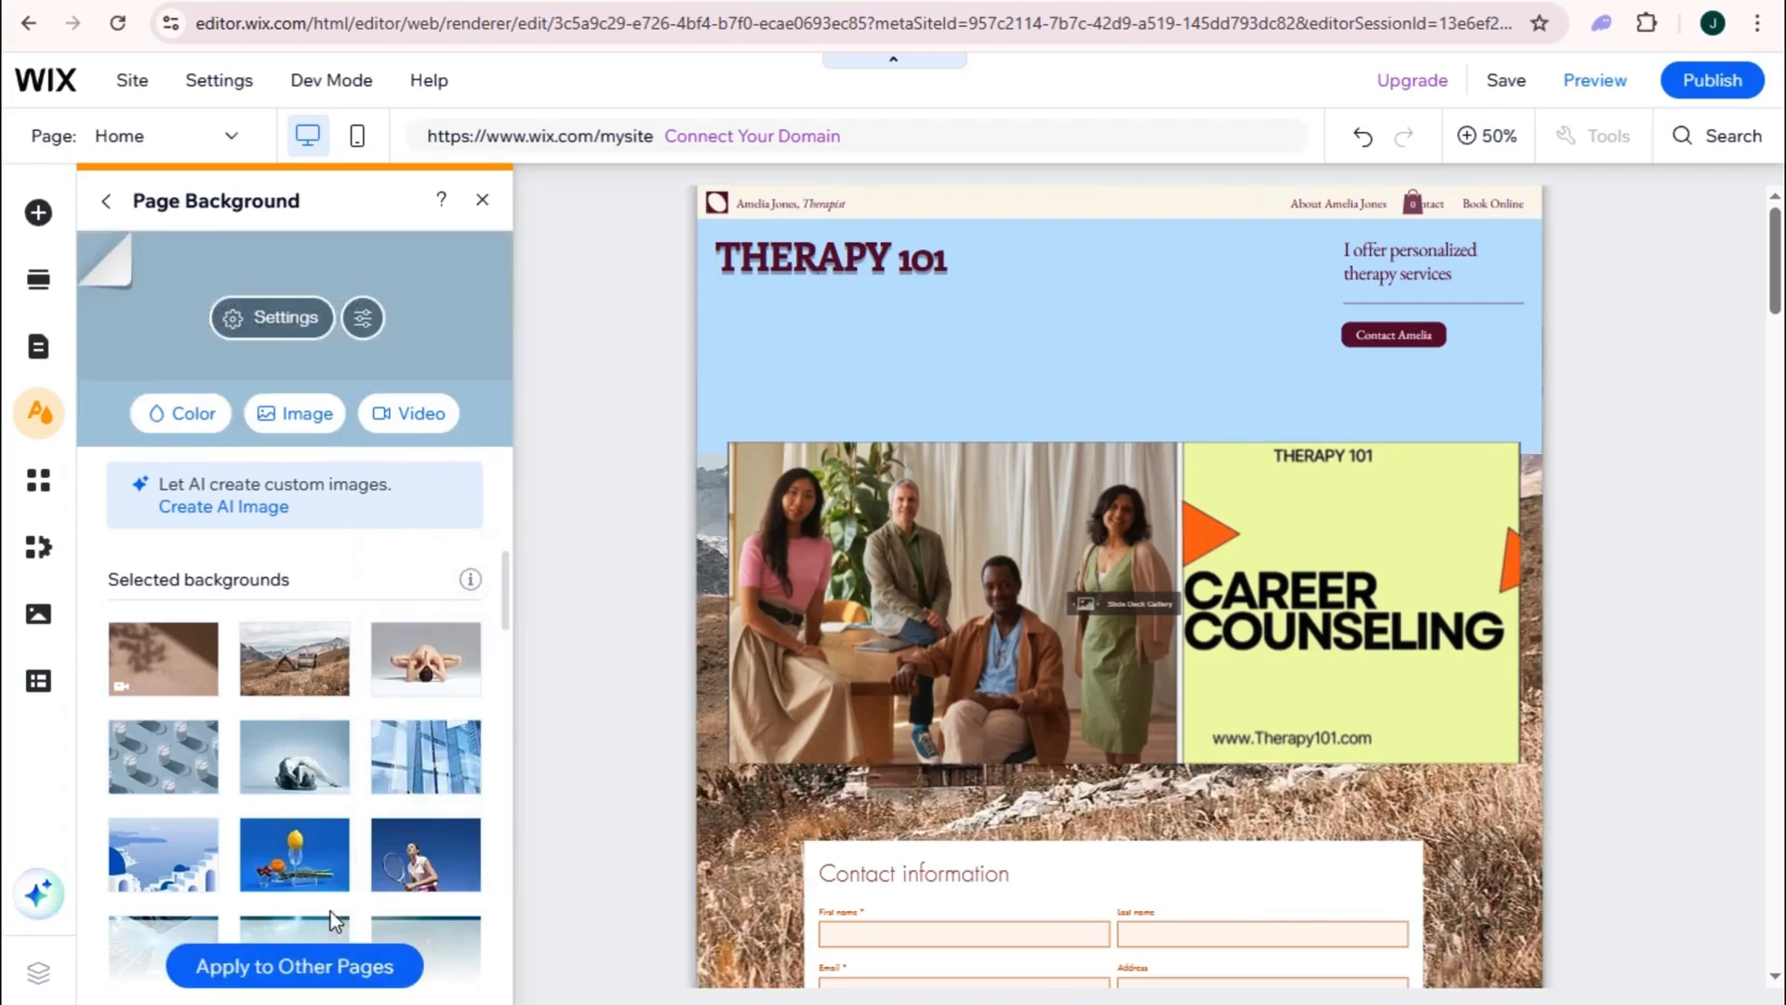
left_click(284, 966)
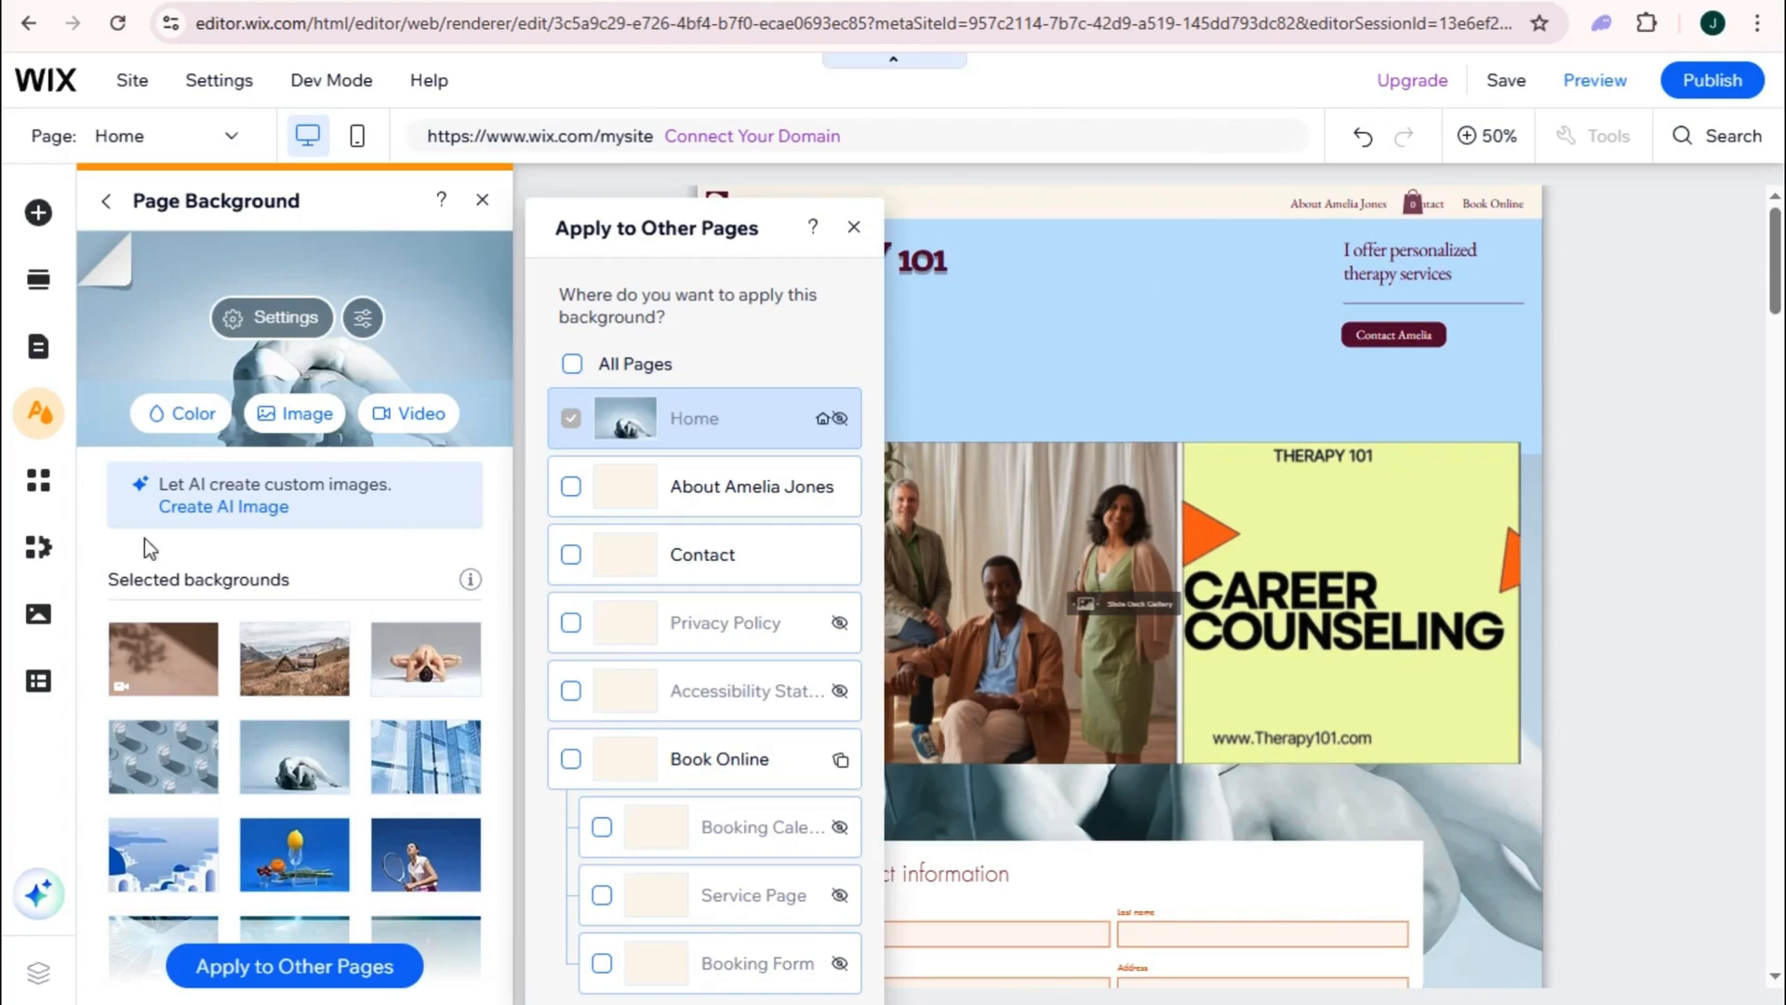
left_click(40, 482)
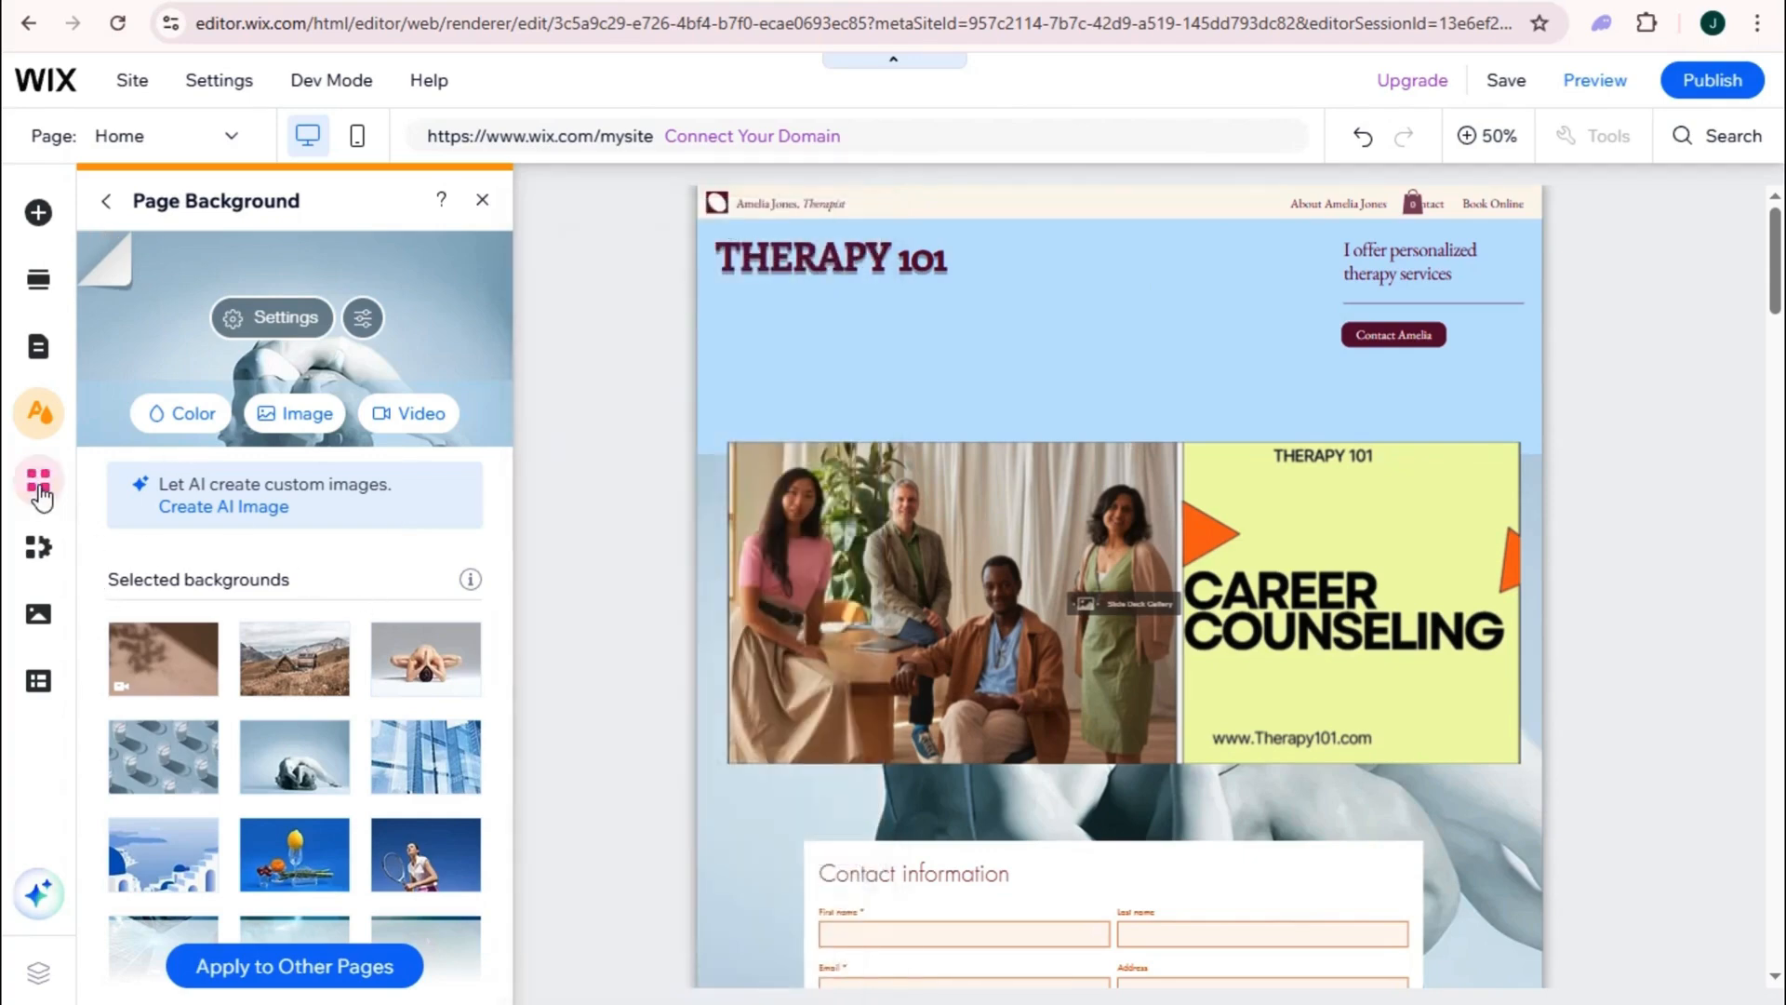
- Browse the App Market categories and view the Wix Bookings setup checklist for the business
left_click(38, 487)
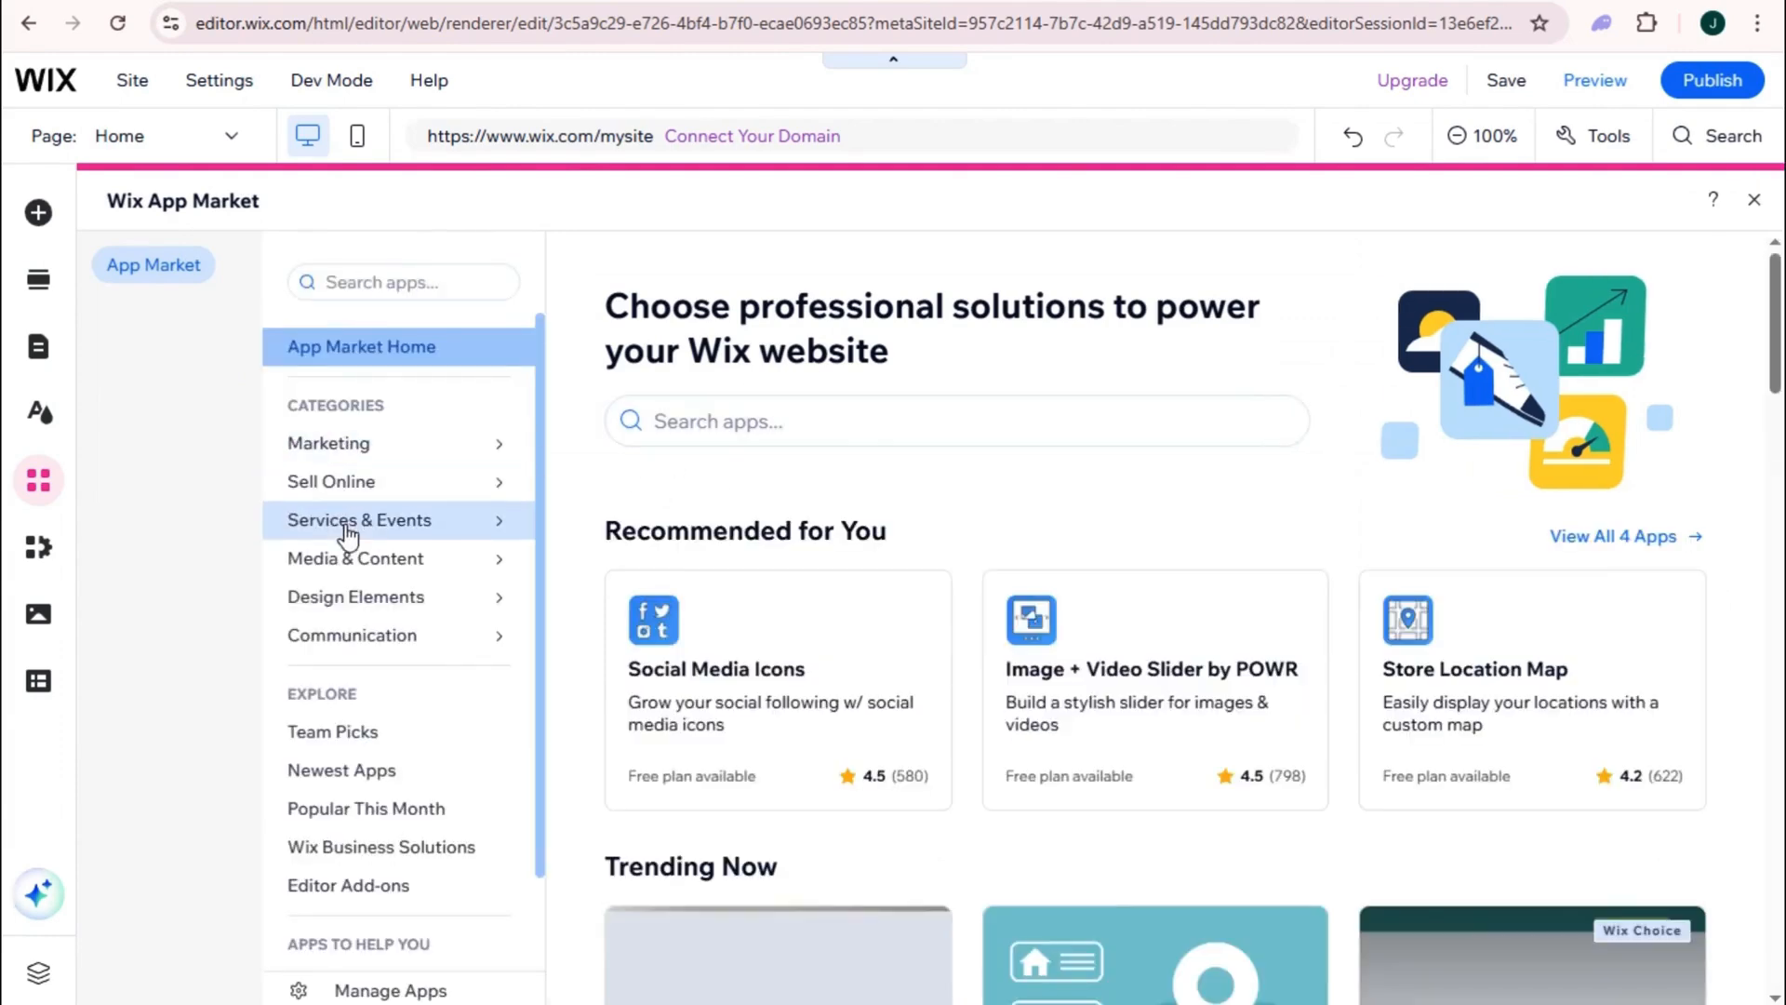
mouse_move(417, 616)
scroll(415, 618, "down", 1)
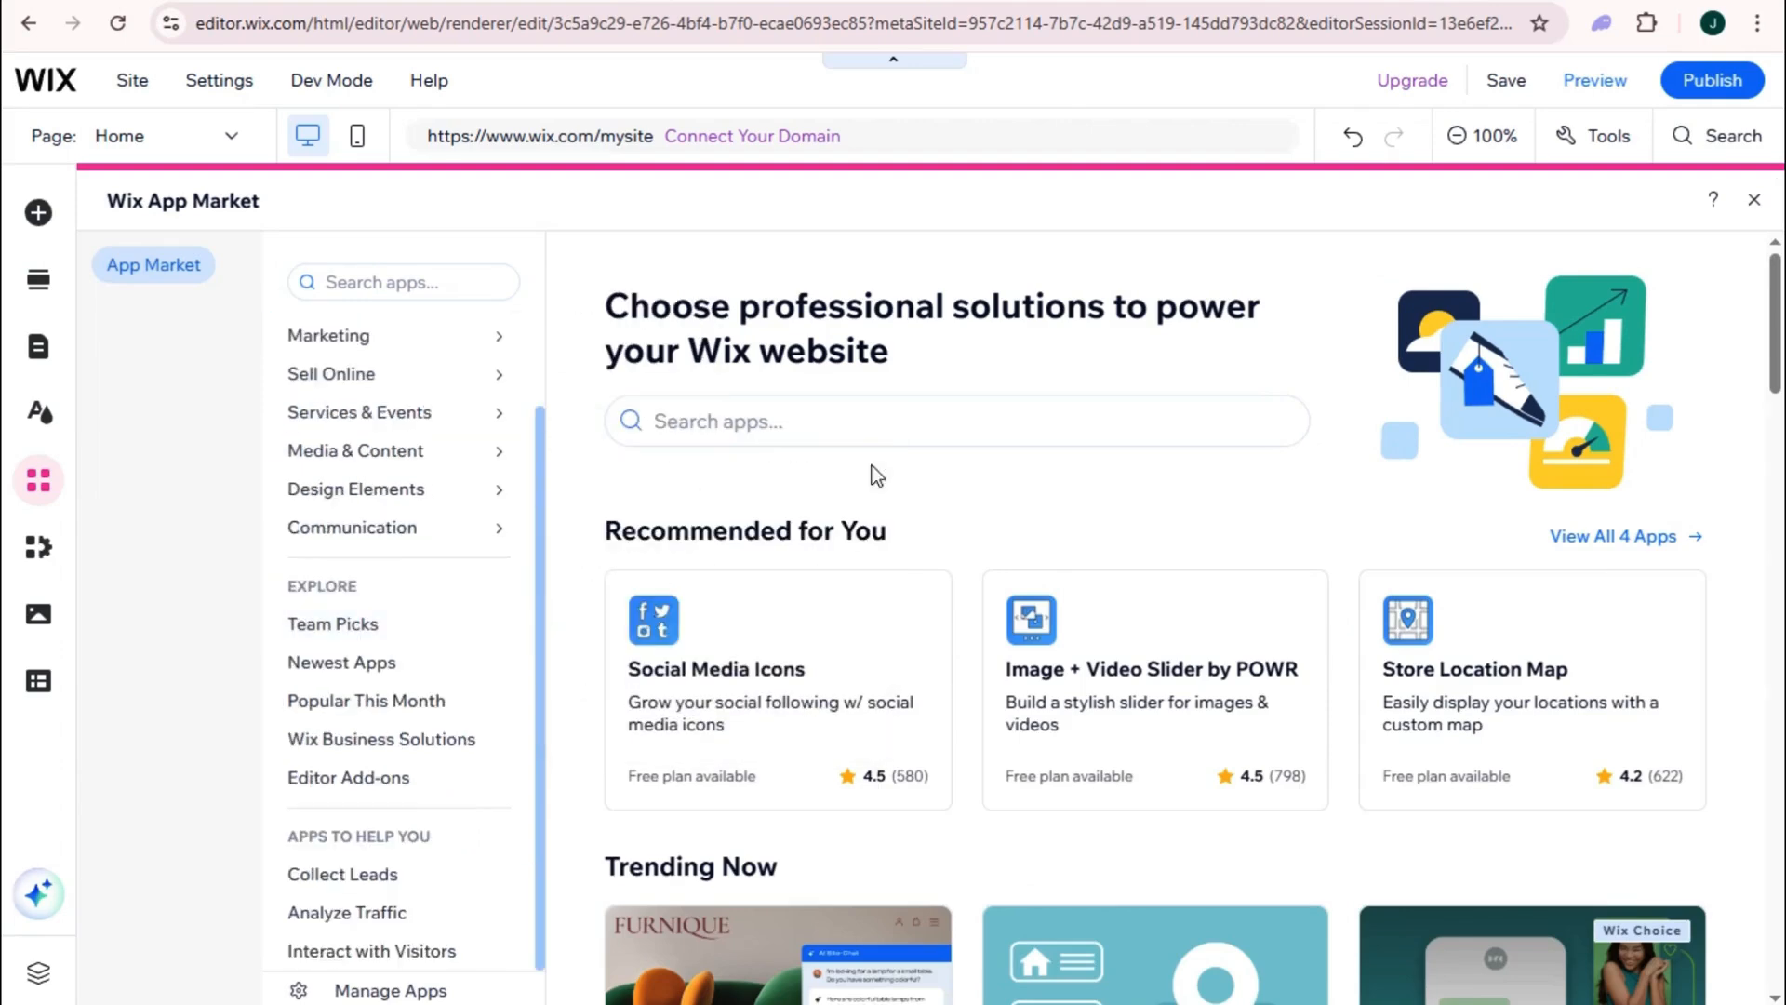
left_click(37, 547)
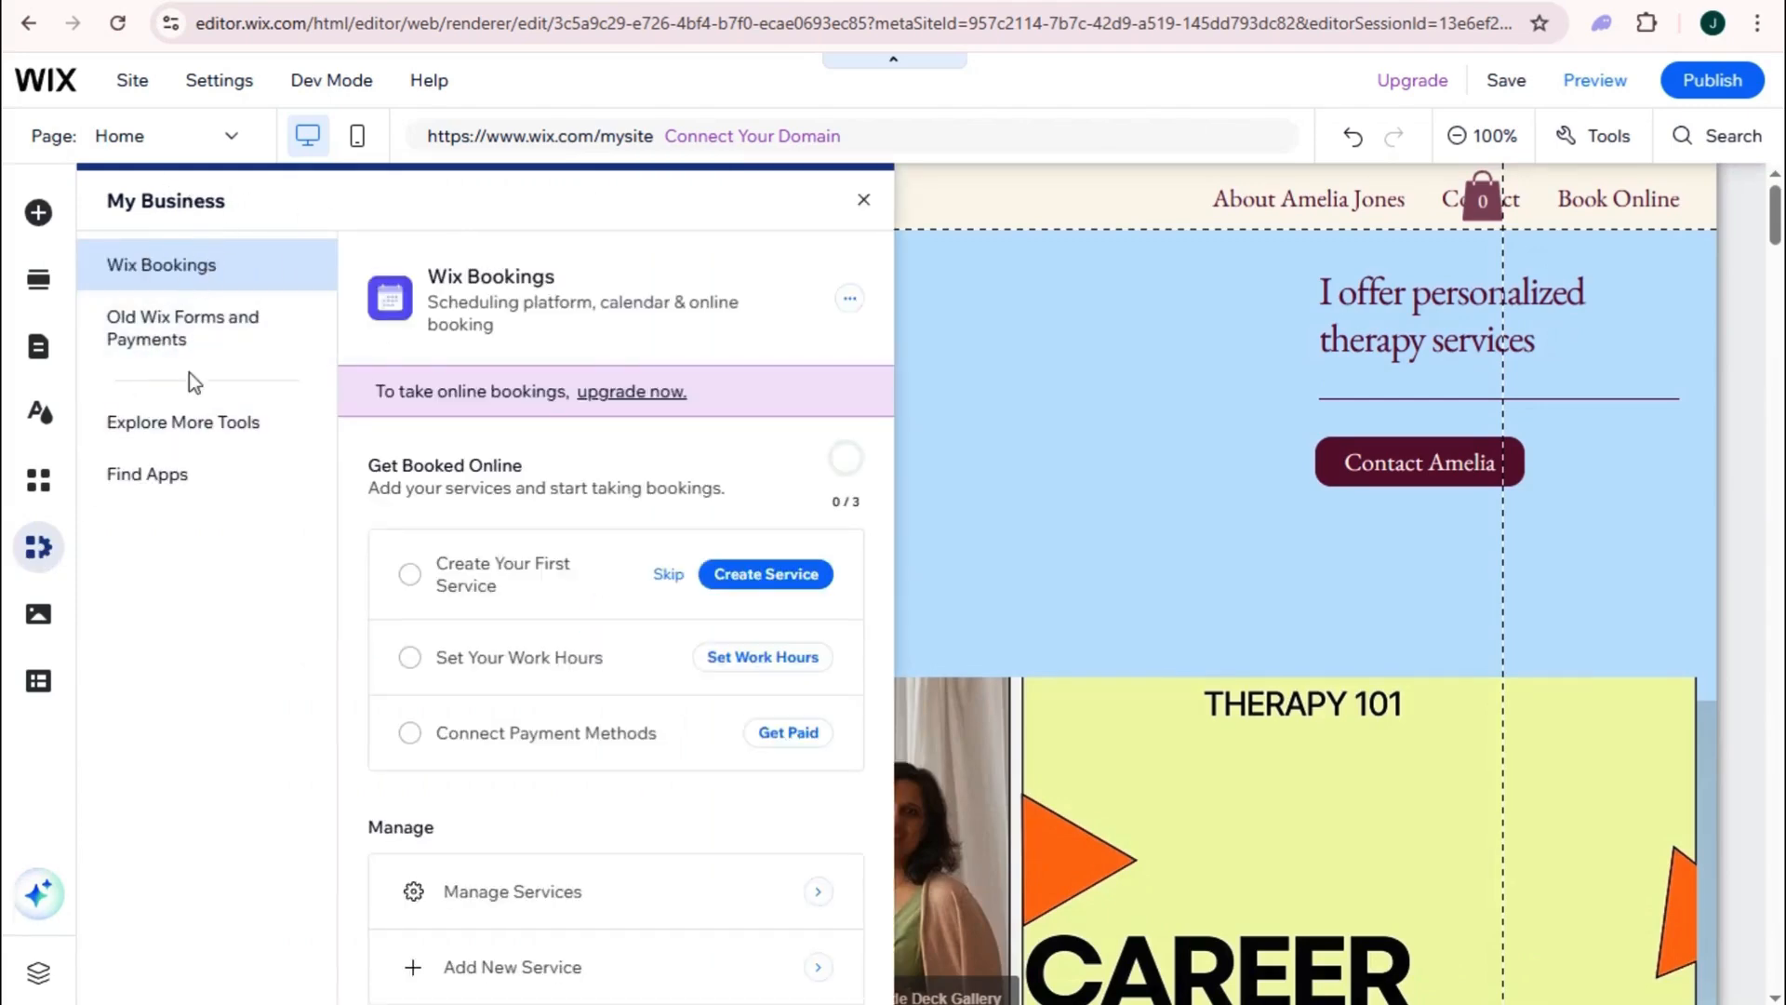
- Browse the available media, from upload sources and site files to the free Wix and Shutterstock images and videos
left_click(37, 616)
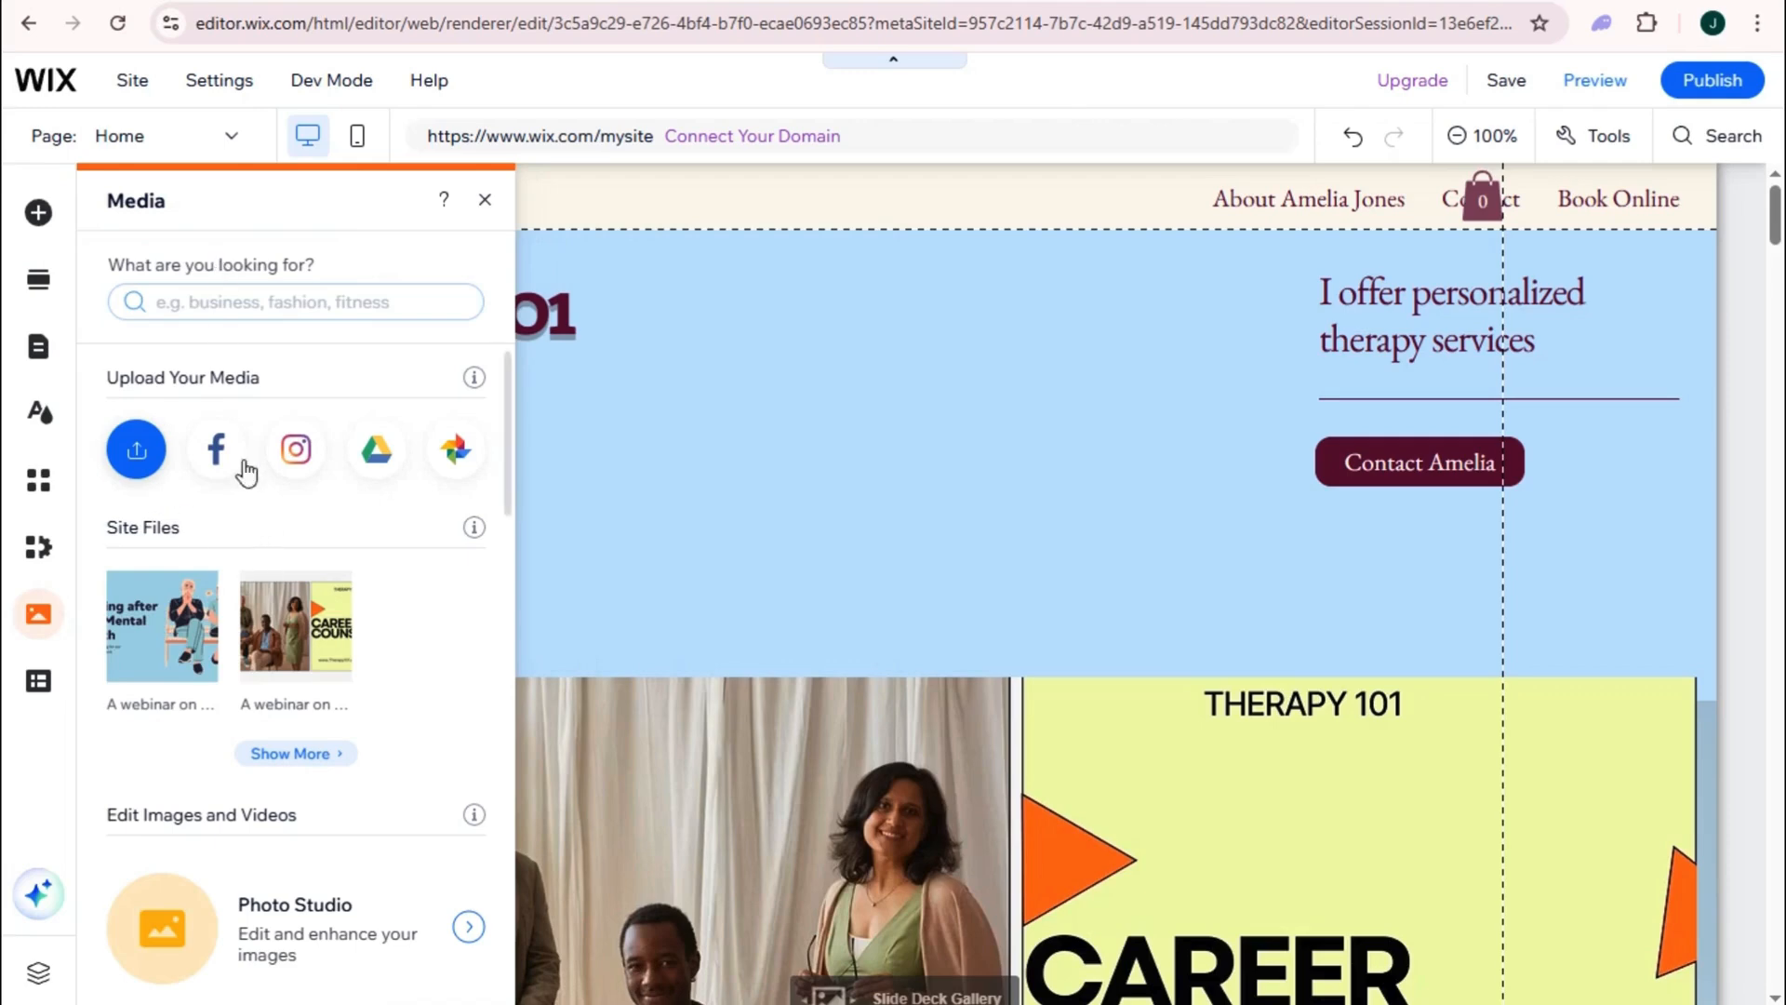
scroll(282, 551, "down", 5)
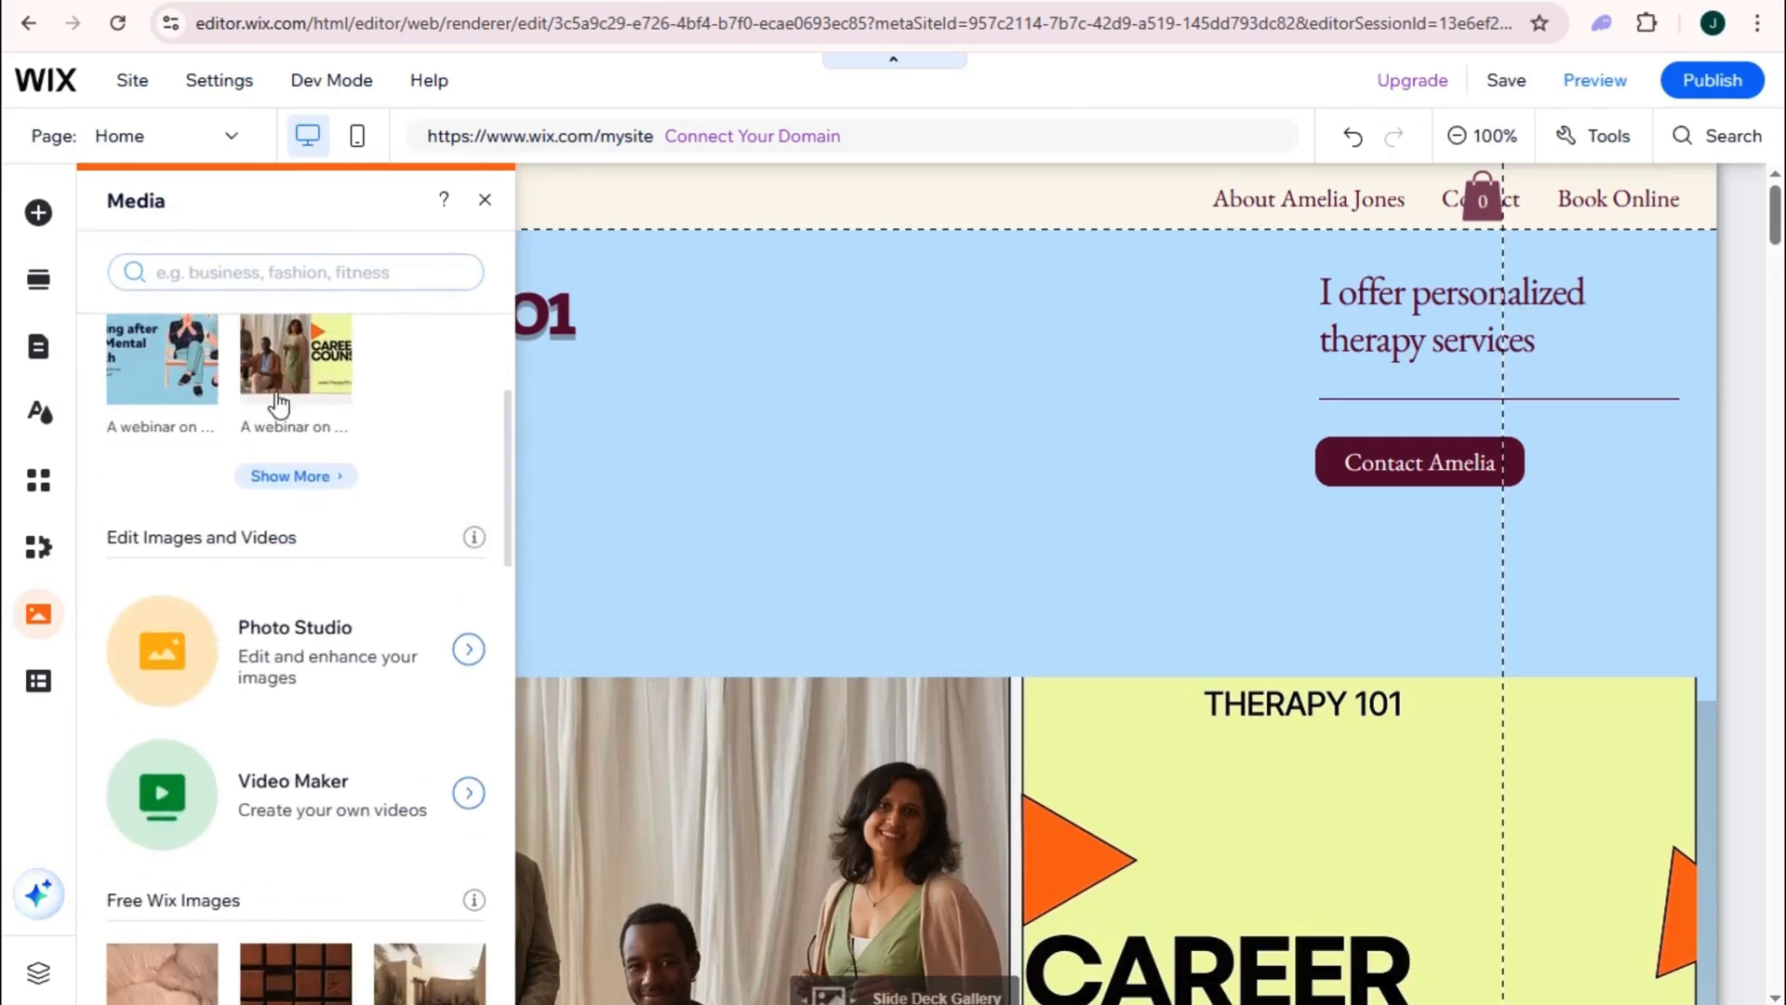
scroll(340, 786, "down", 14)
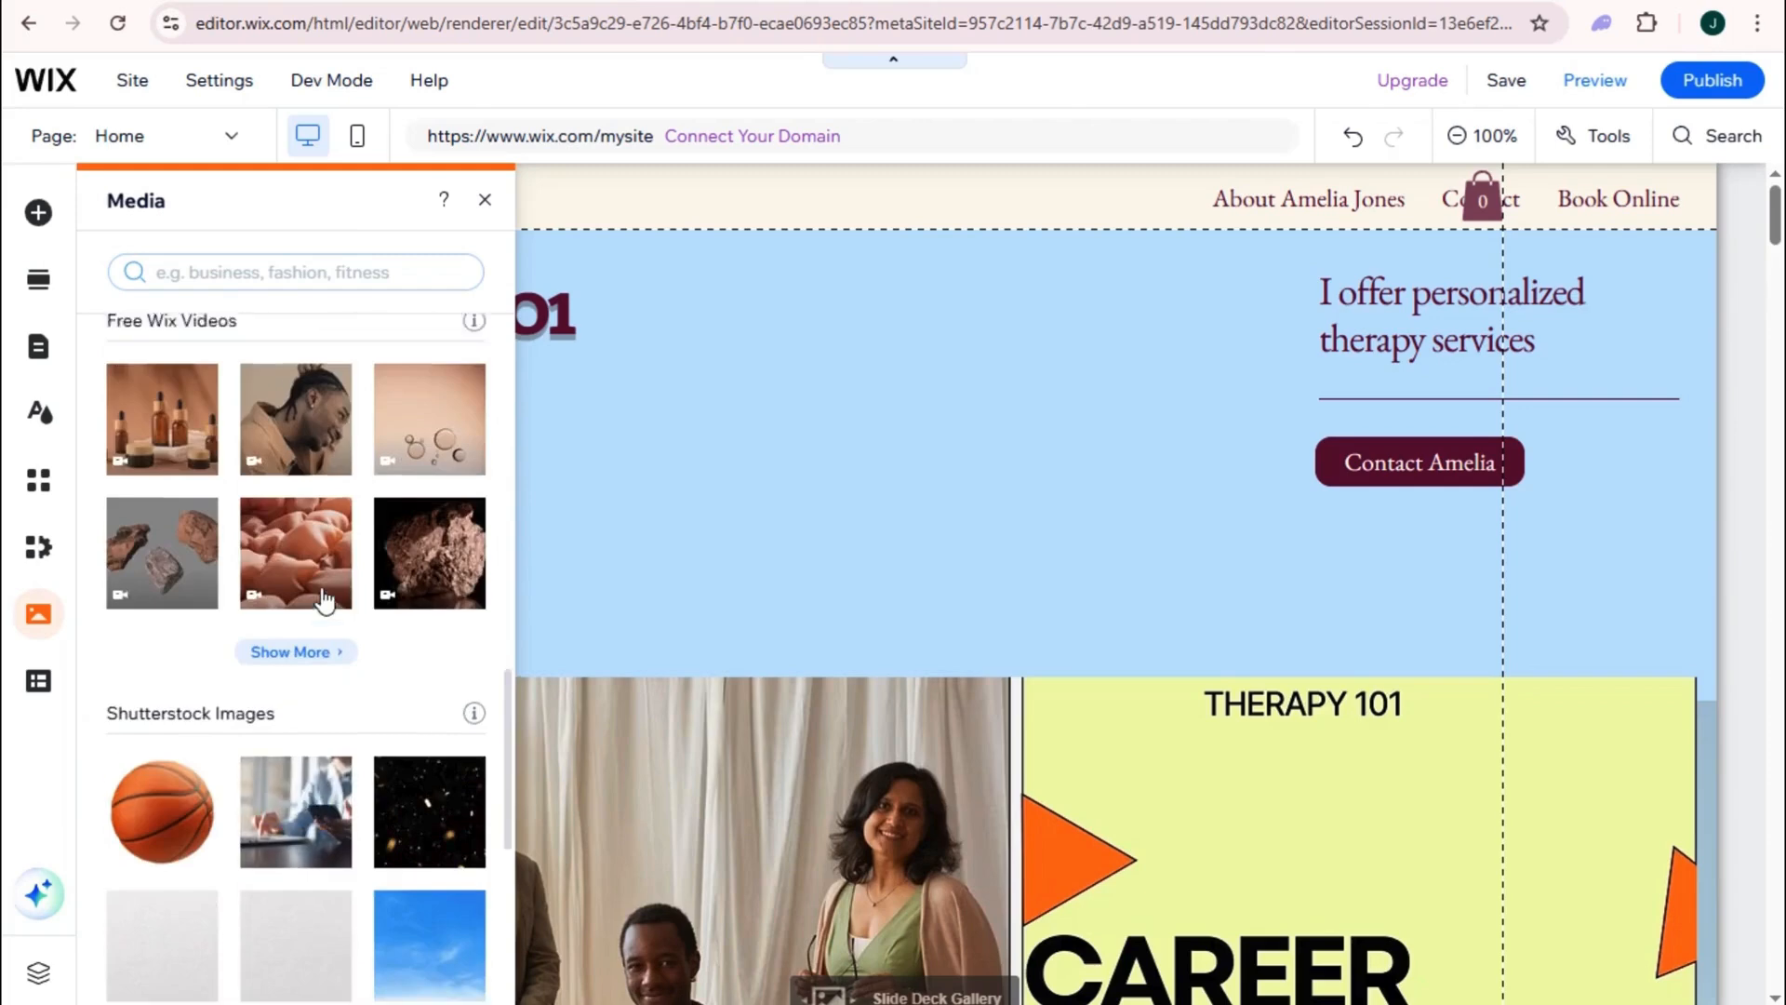
scroll(321, 605, "up", 15)
scroll(345, 632, "down", 5)
scroll(344, 640, "down", 6)
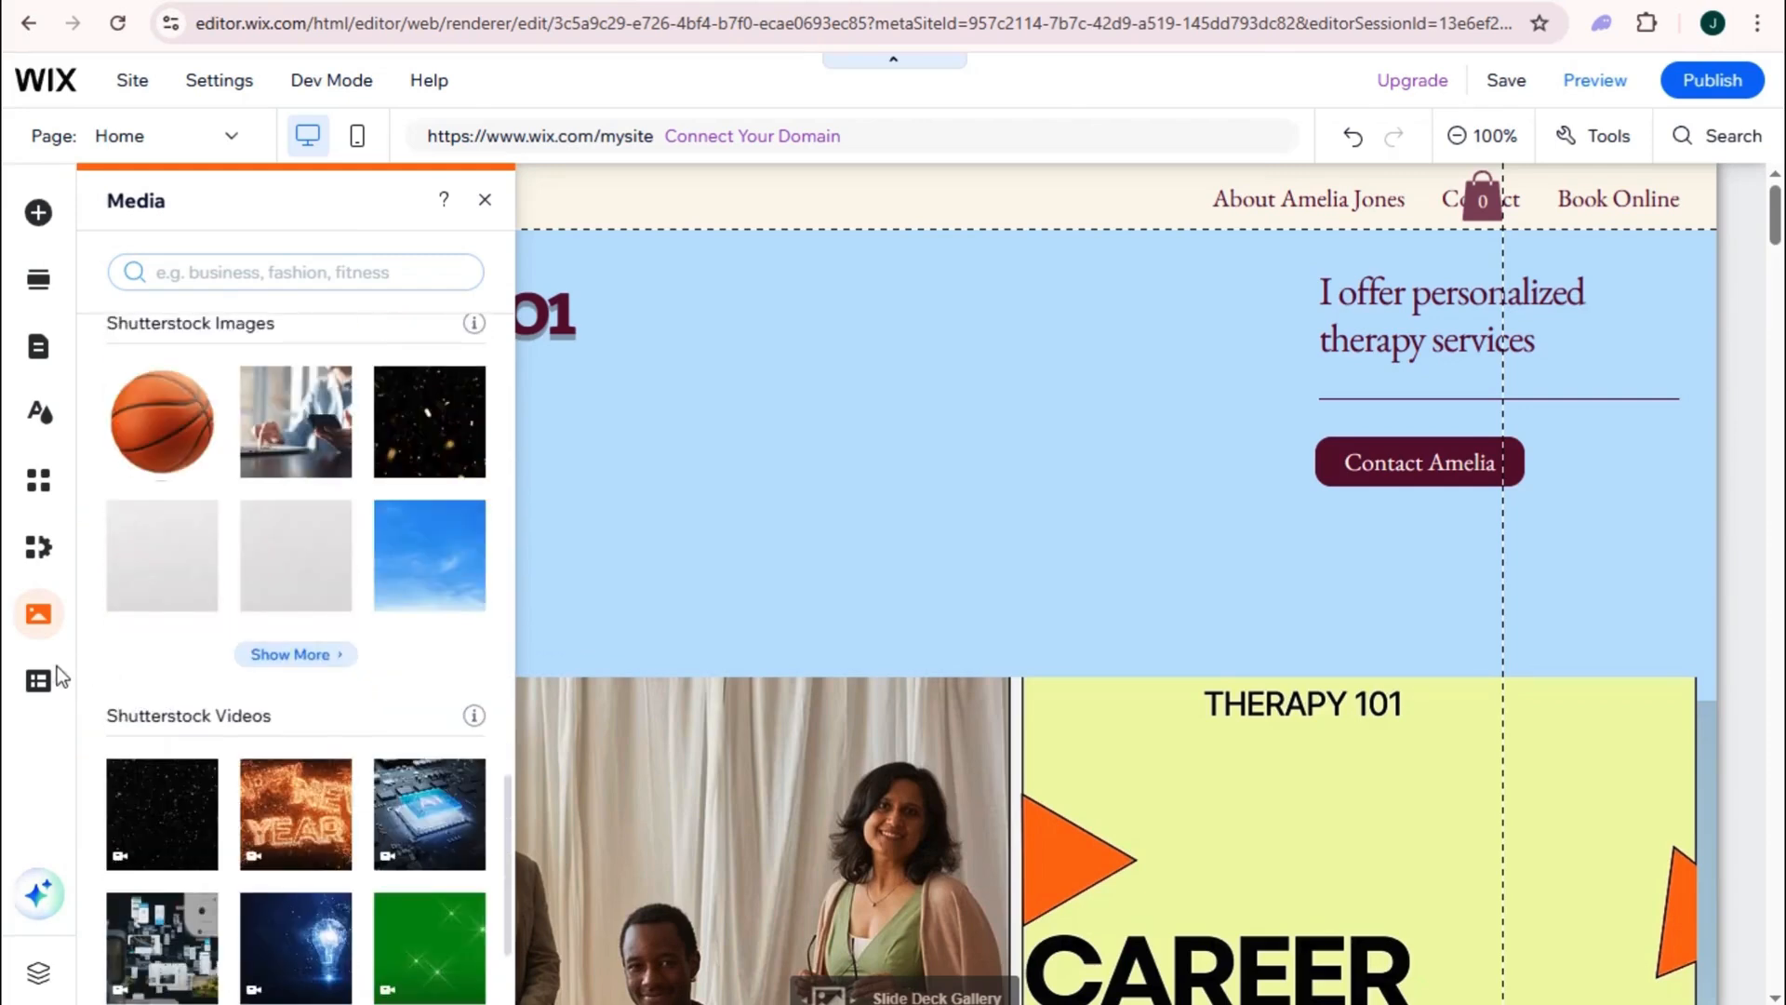
- View the CMS introduction, close it, and check the Home page background around the slider gallery and contact form
left_click(39, 682)
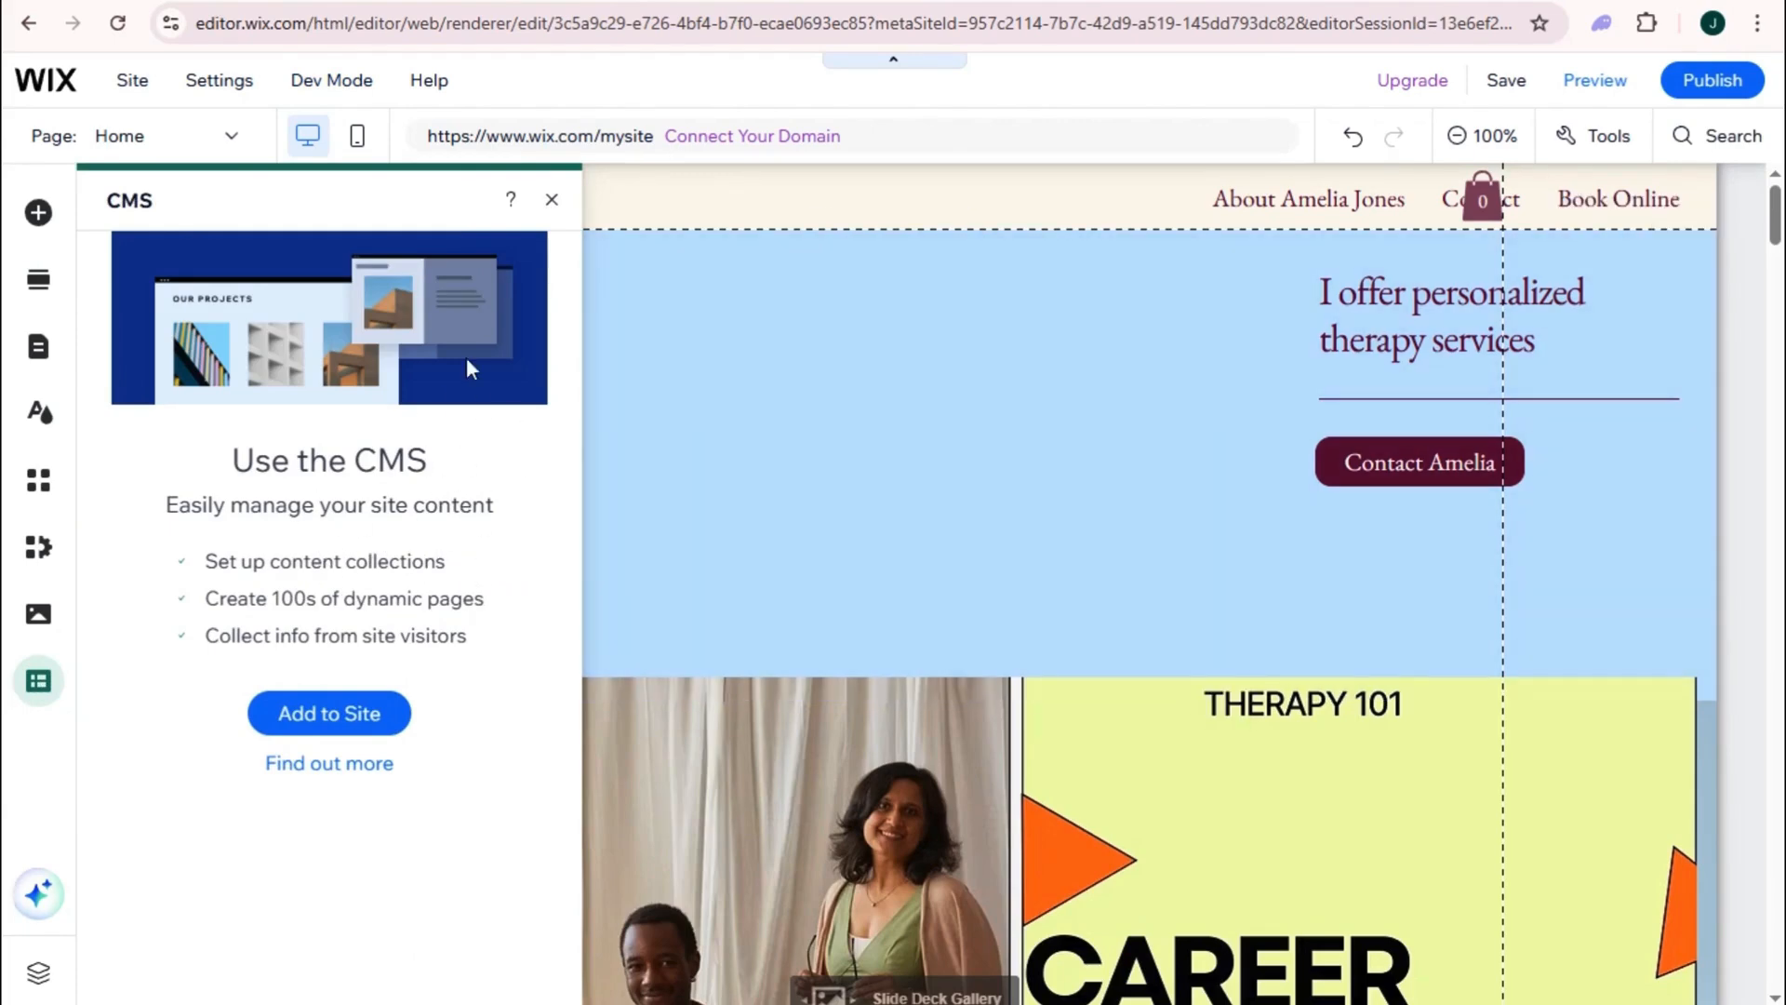
left_click(551, 202)
scroll(968, 549, "down", 10)
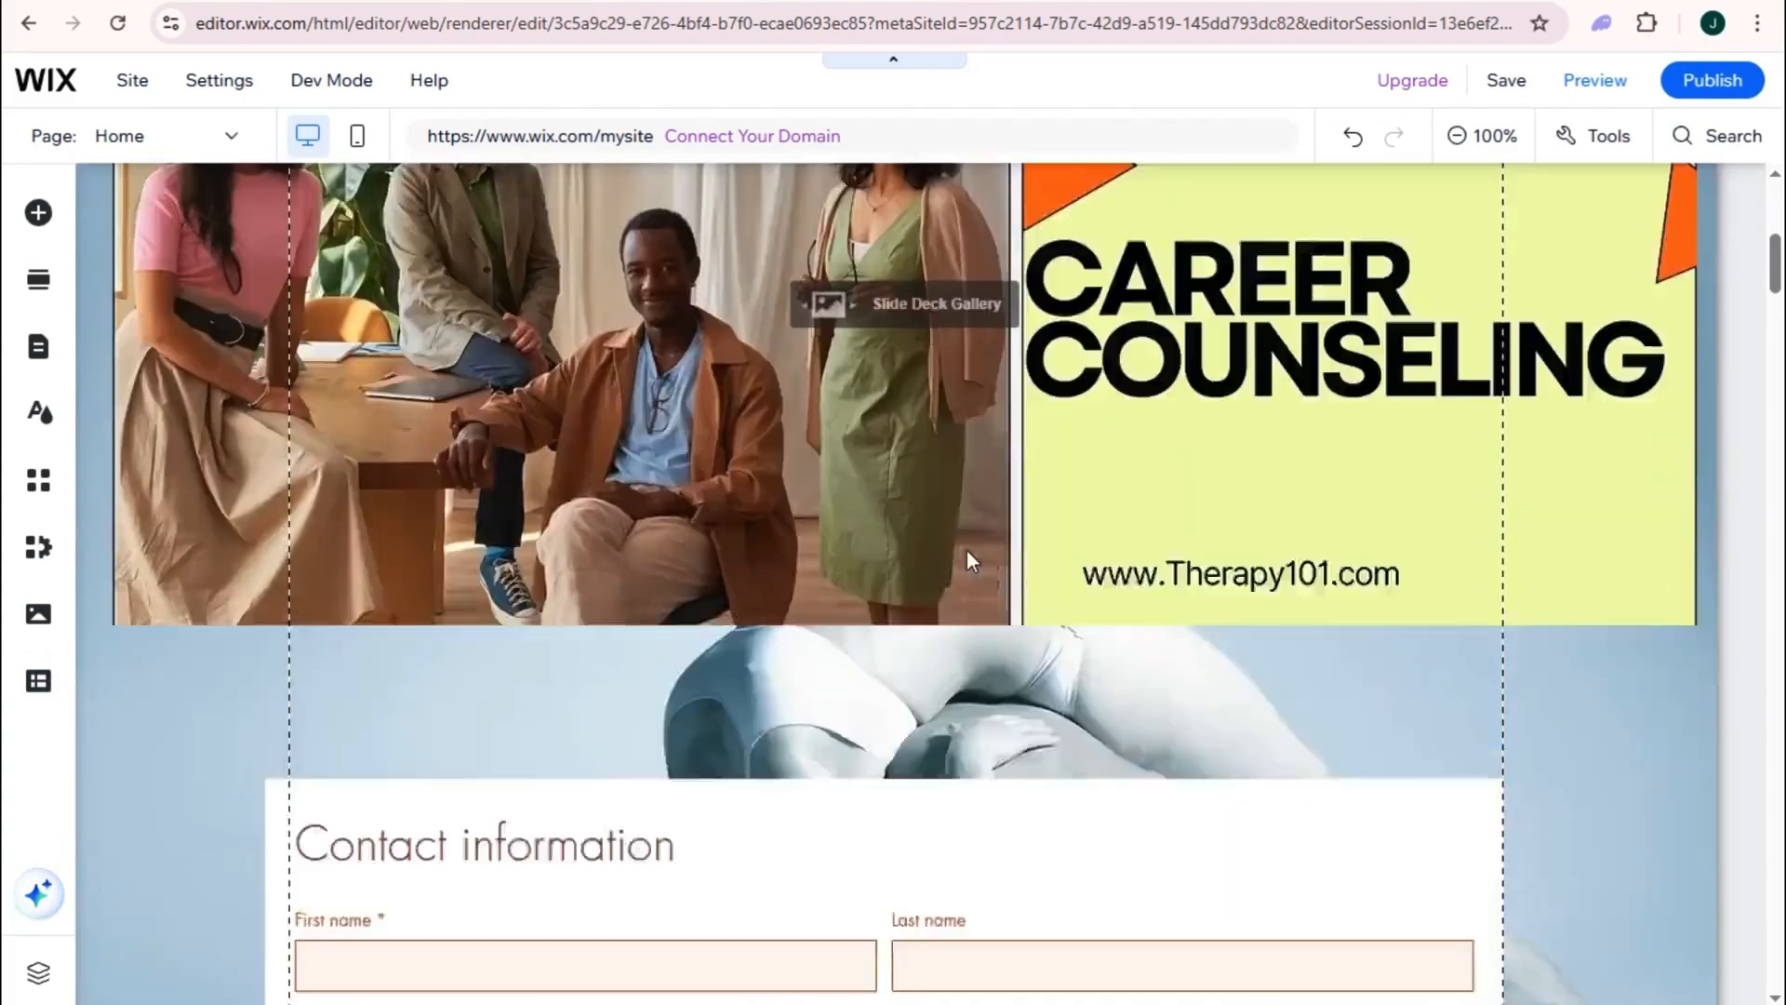
scroll(1299, 640, "up", 4)
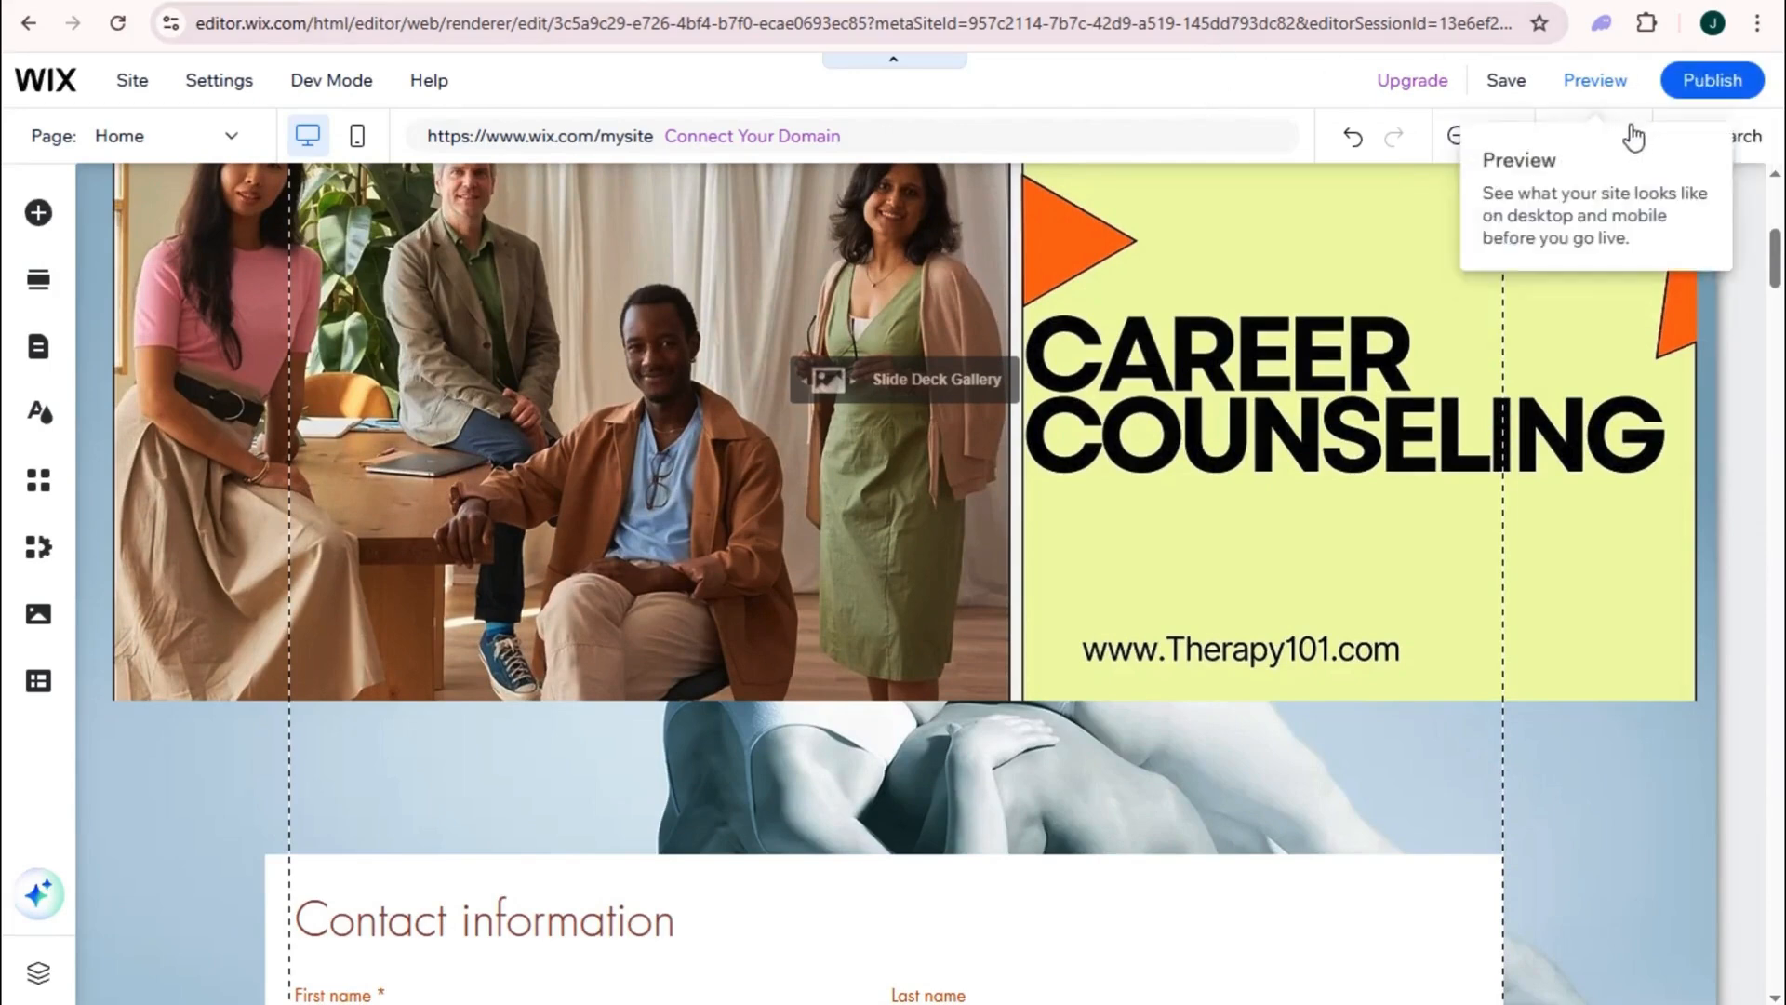
- Switch the editor to the mobile version of the Home page
left_click(358, 140)
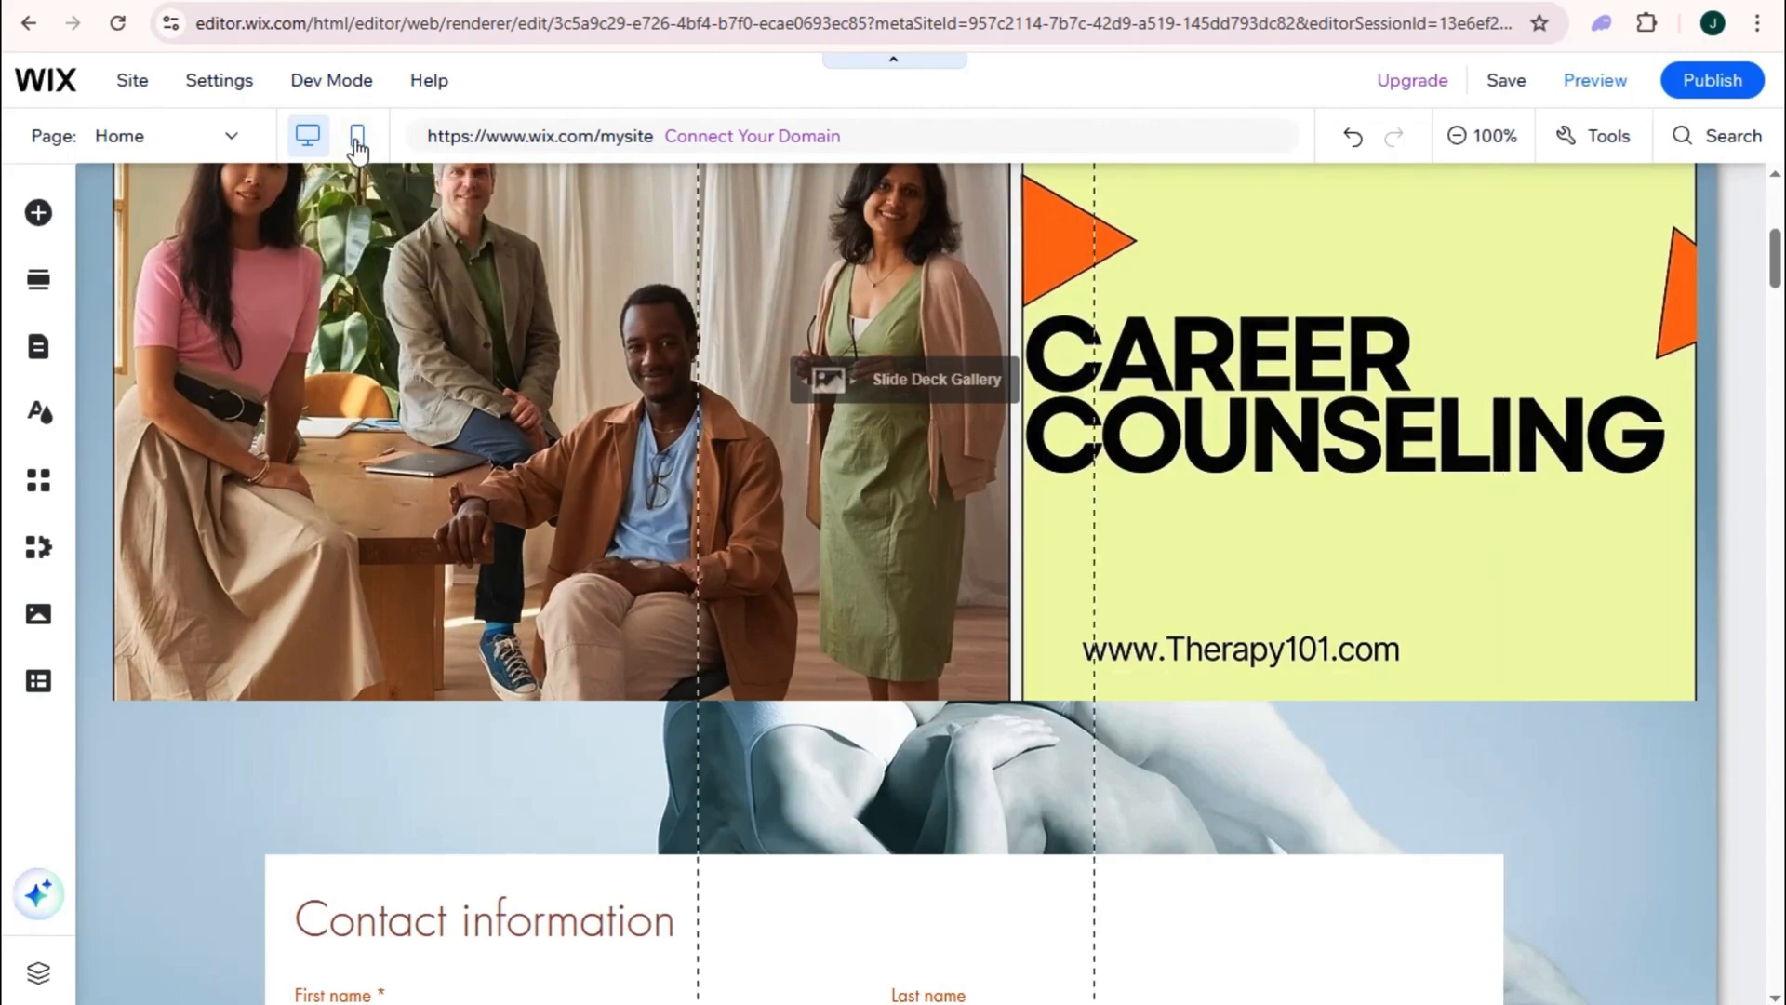
scroll(930, 354, "up", 6)
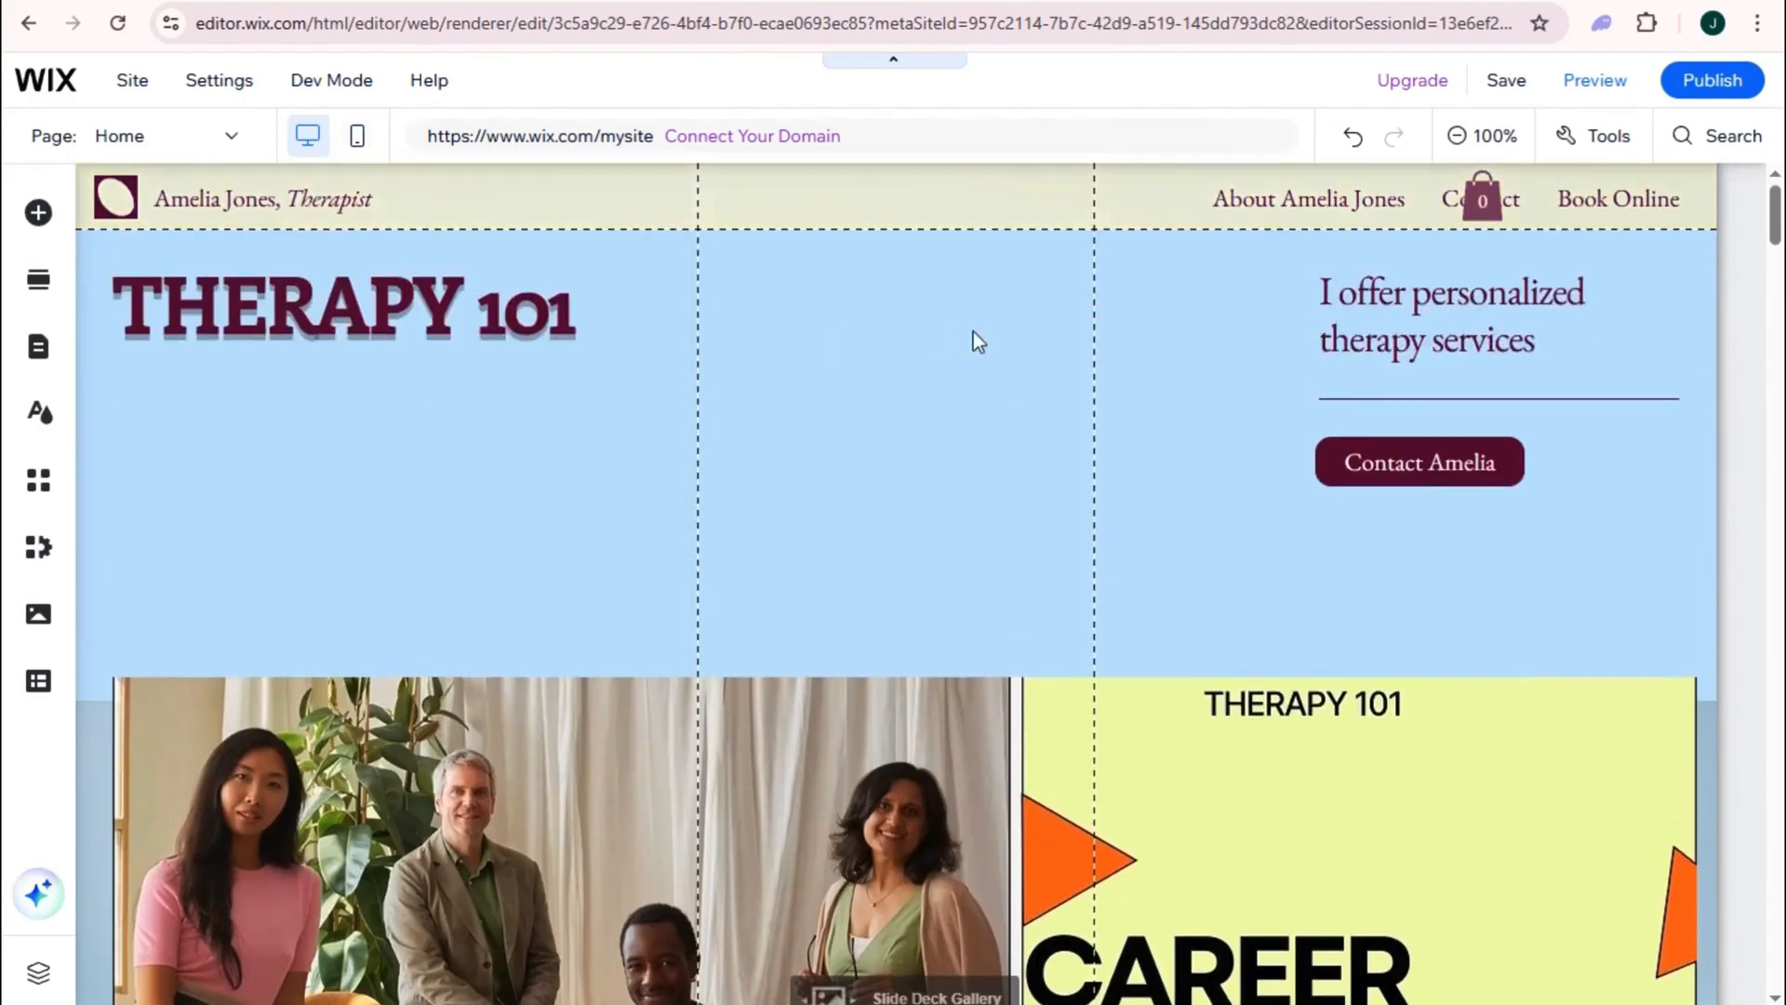
left_click(361, 139)
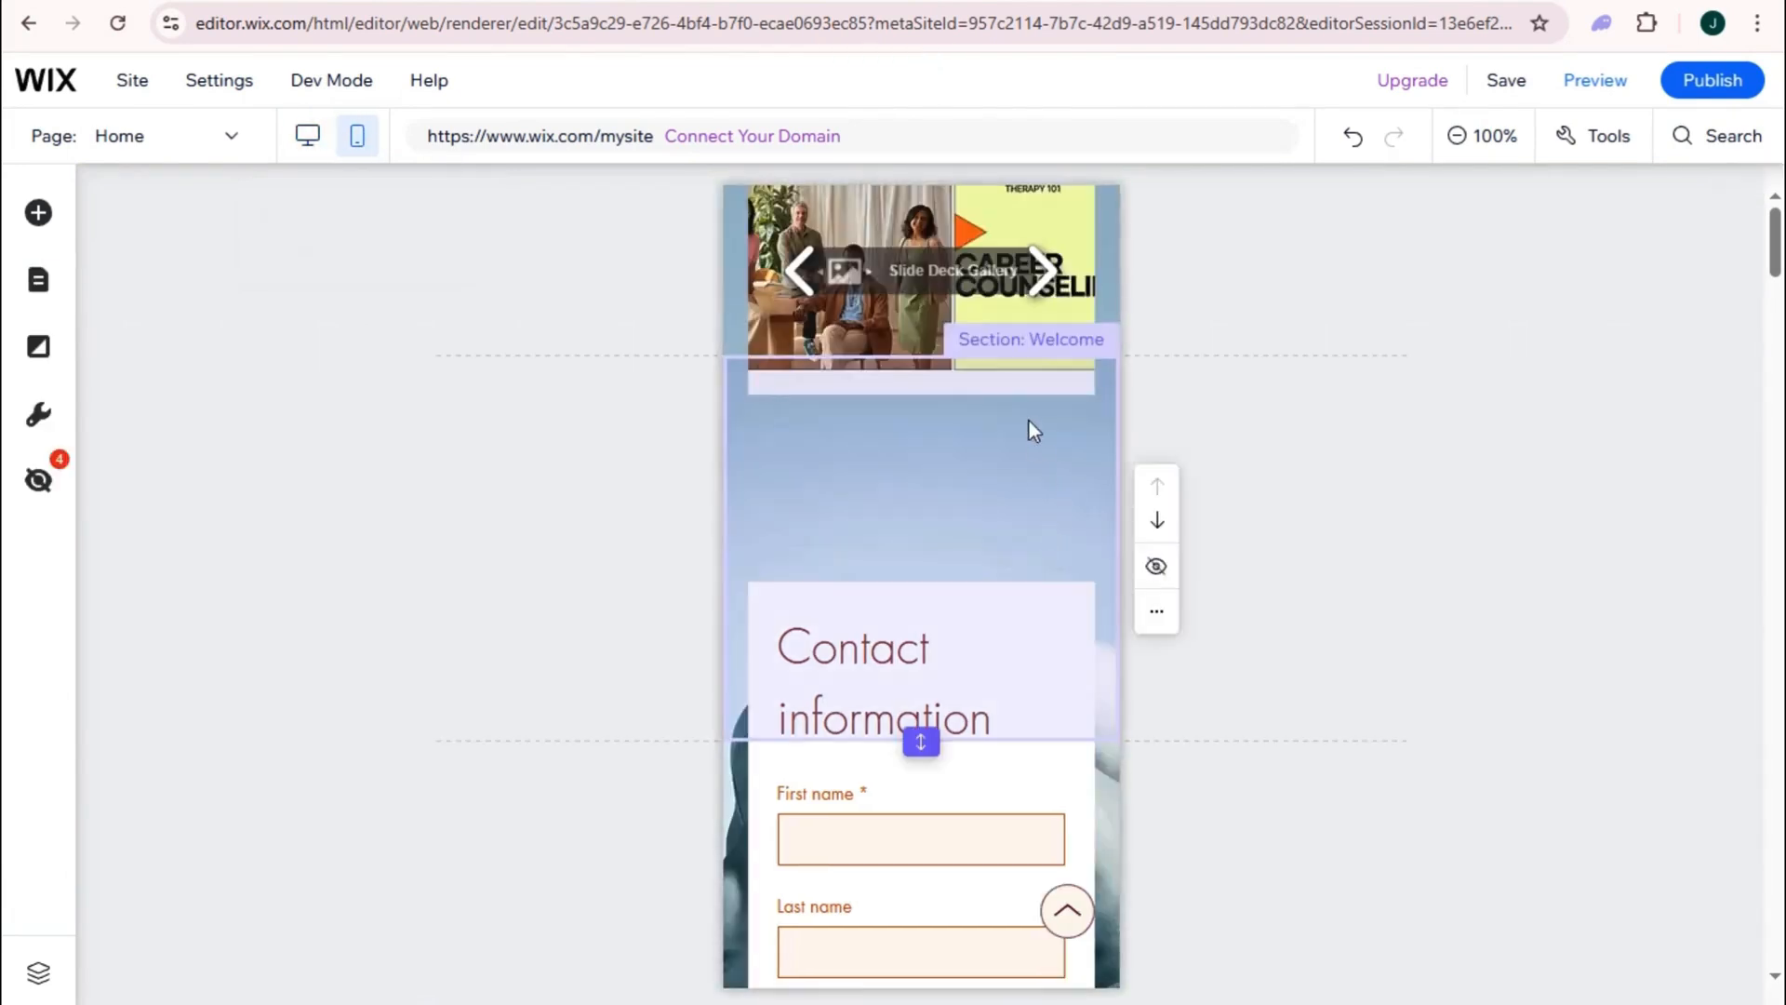